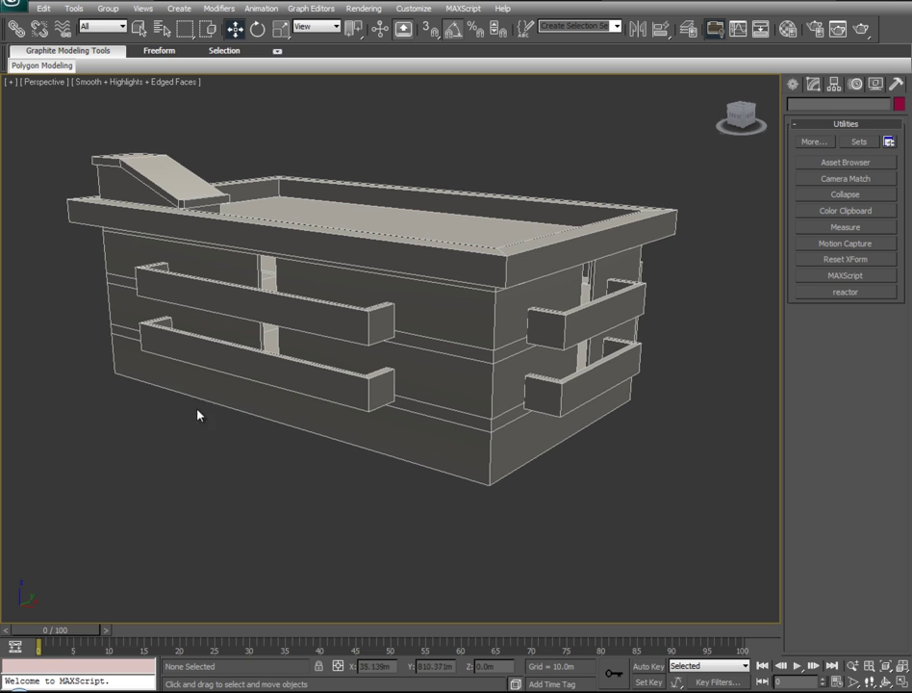
Set the perspective viewport shading to Flat and orbit the building to face its long balcony side.
{"action": "left_click", "coordinate": [111, 83]}
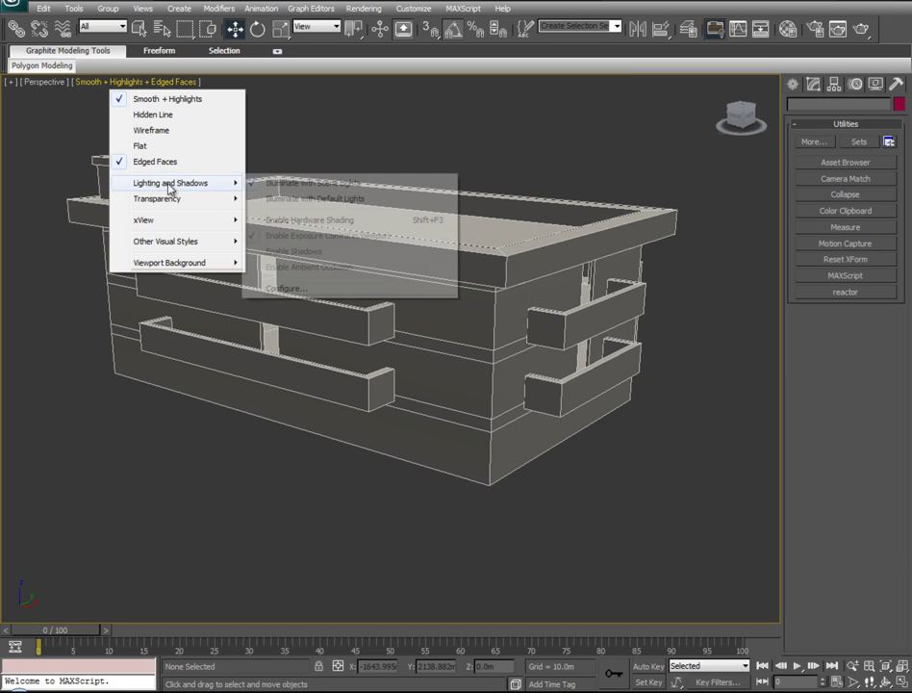
{"action": "left_click", "coordinate": [140, 145]}
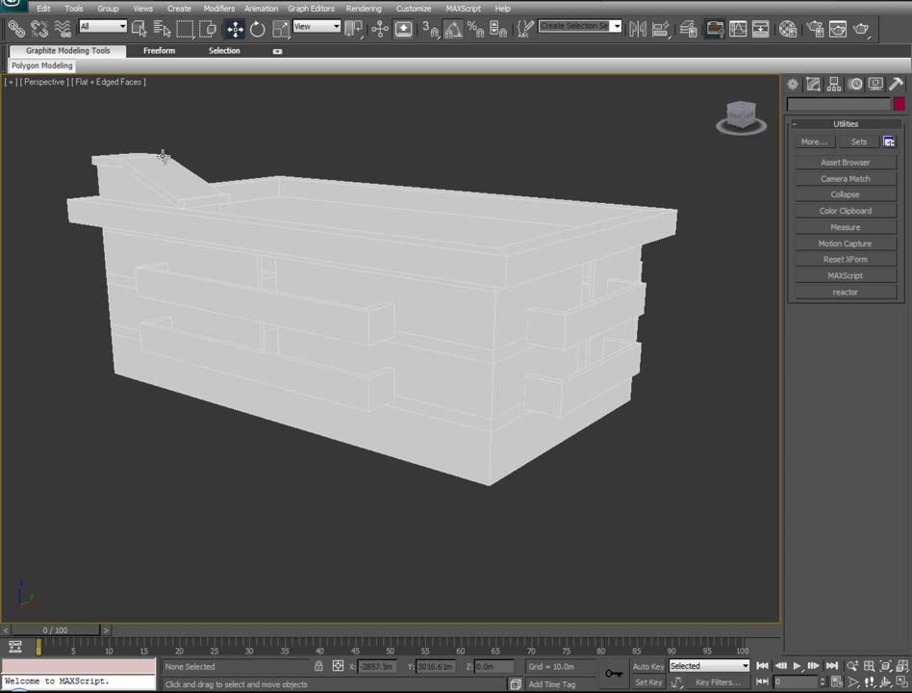
{"action": "middle_click_drag", "start_coordinate": [633, 511], "coordinate": [690, 560], "text": "alt"}
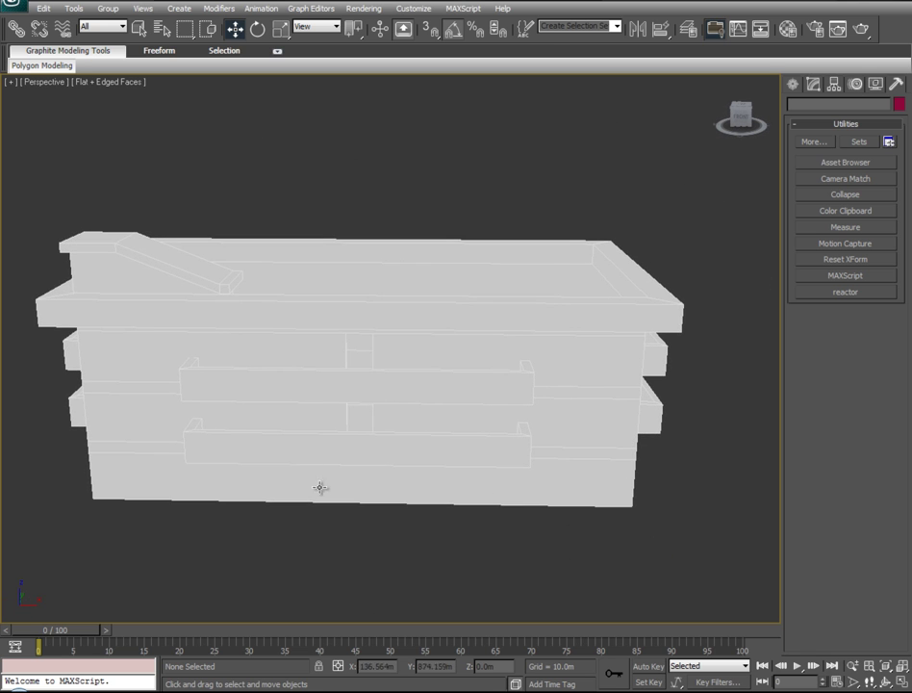
{"action": "middle_click_drag", "start_coordinate": [395, 538], "coordinate": [411, 520]}
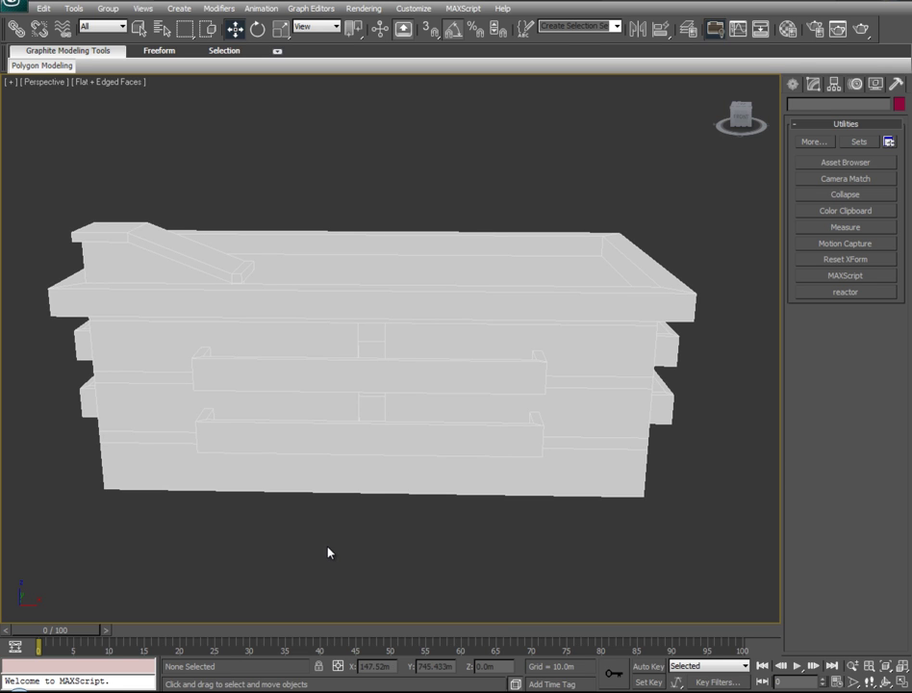
Open the Material Editor and rename the first sample slot's material as BuildingTextures.
{"action": "key", "text": "m"}
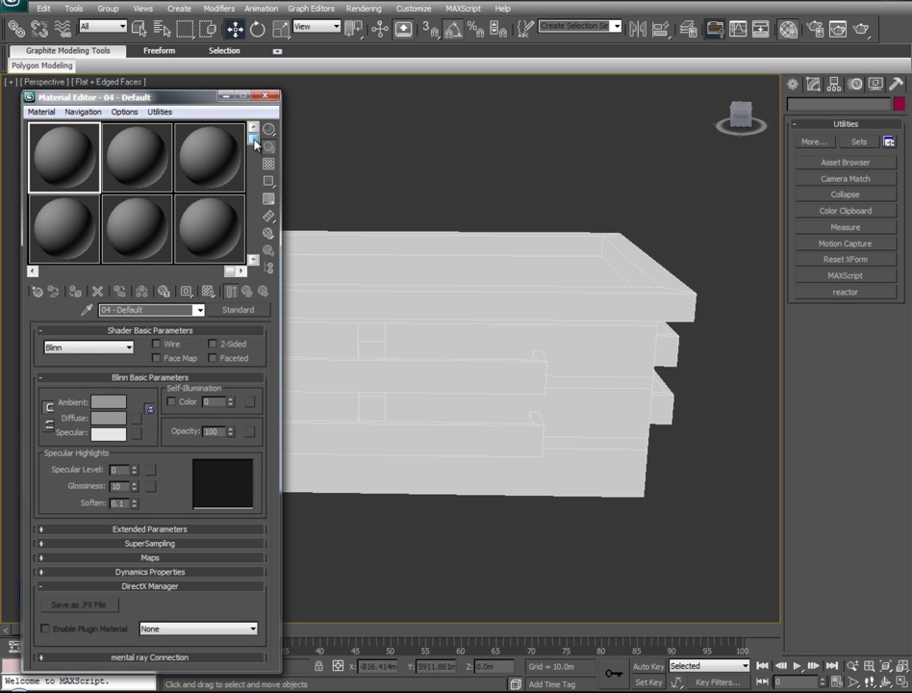
{"action": "mouse_move", "coordinate": [255, 141]}
{"action": "left_mouse_down"}
{"action": "mouse_move", "coordinate": [261, 255]}
{"action": "mouse_move", "coordinate": [262, 129]}
{"action": "left_mouse_up"}
{"action": "left_click", "coordinate": [71, 557]}
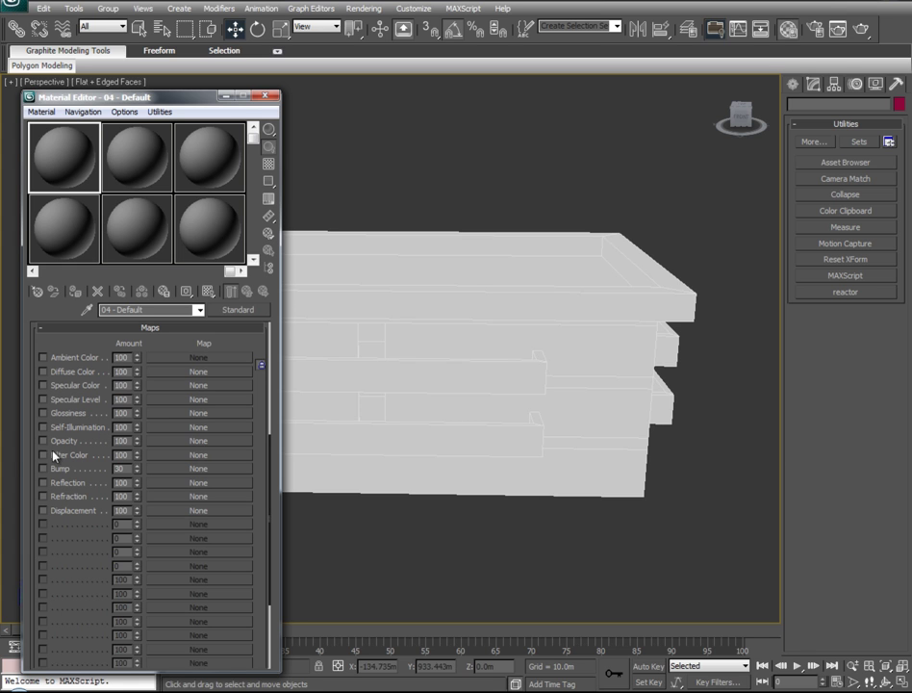
{"action": "left_click", "coordinate": [45, 327]}
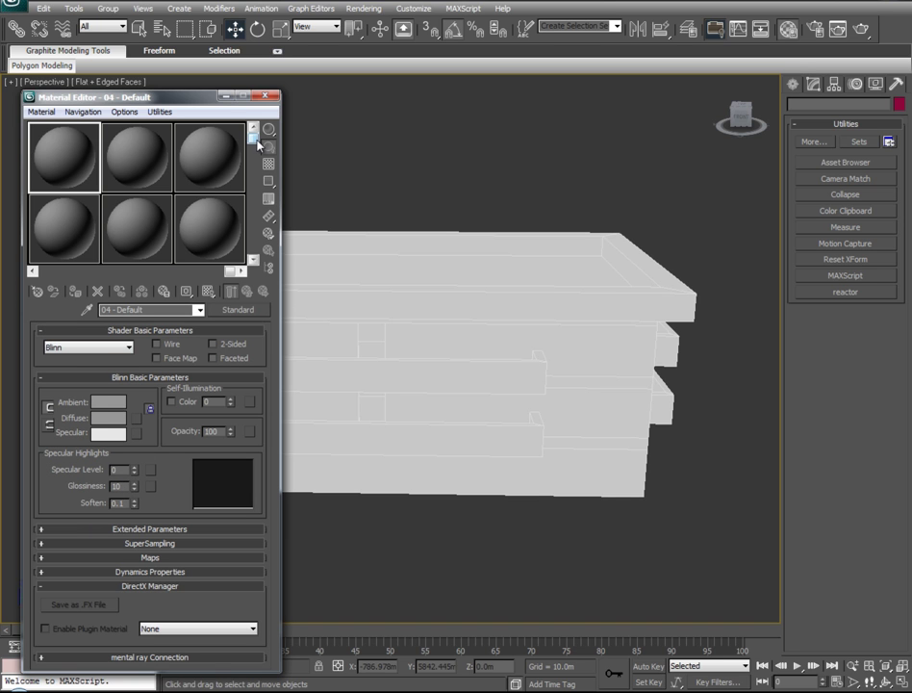
{"action": "mouse_move", "coordinate": [256, 140]}
{"action": "left_mouse_down"}
{"action": "mouse_move", "coordinate": [266, 253]}
{"action": "mouse_move", "coordinate": [253, 213]}
{"action": "mouse_move", "coordinate": [255, 146]}
{"action": "left_mouse_up"}
{"action": "left_click_drag", "start_coordinate": [154, 310], "coordinate": [35, 309]}
{"action": "type", "text": "BuildingTextures"}
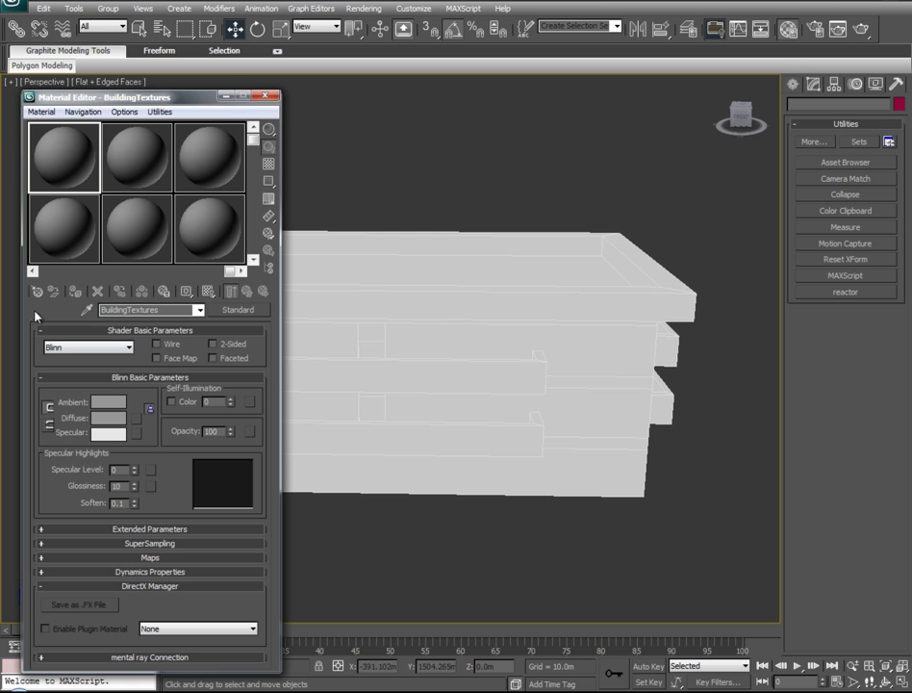
Convert BuildingTextures to a Multi/Sub-Object material, discarding the old material.
{"action": "left_click", "coordinate": [250, 311]}
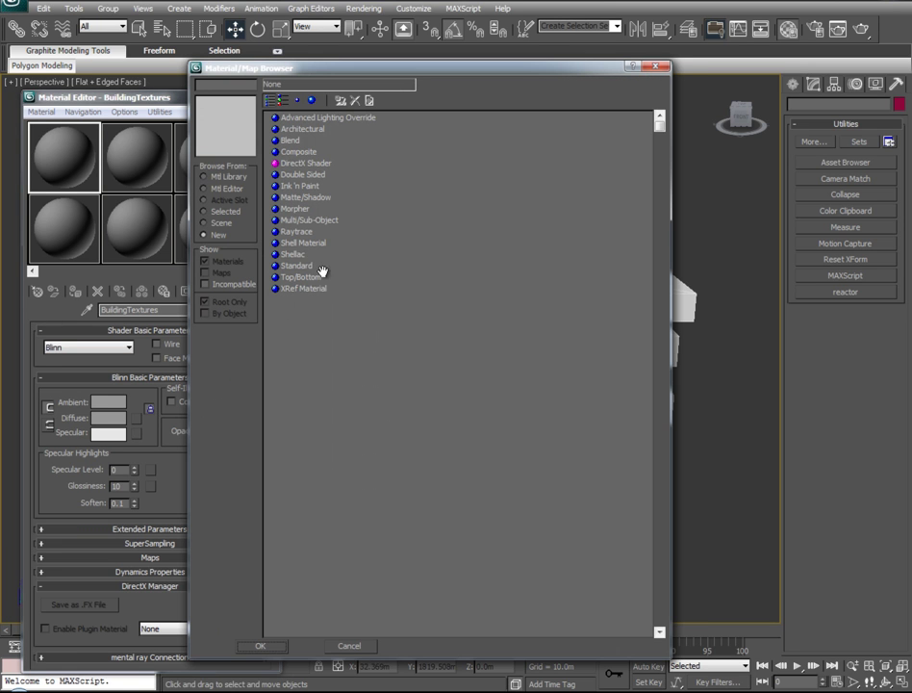
{"action": "left_click", "coordinate": [298, 221]}
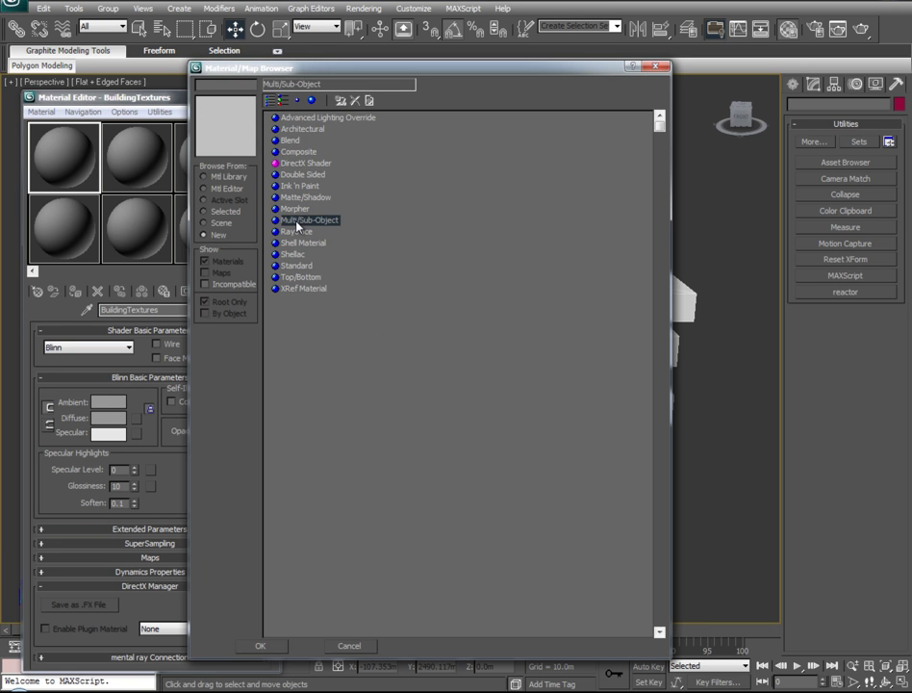
{"action": "left_click", "coordinate": [262, 645]}
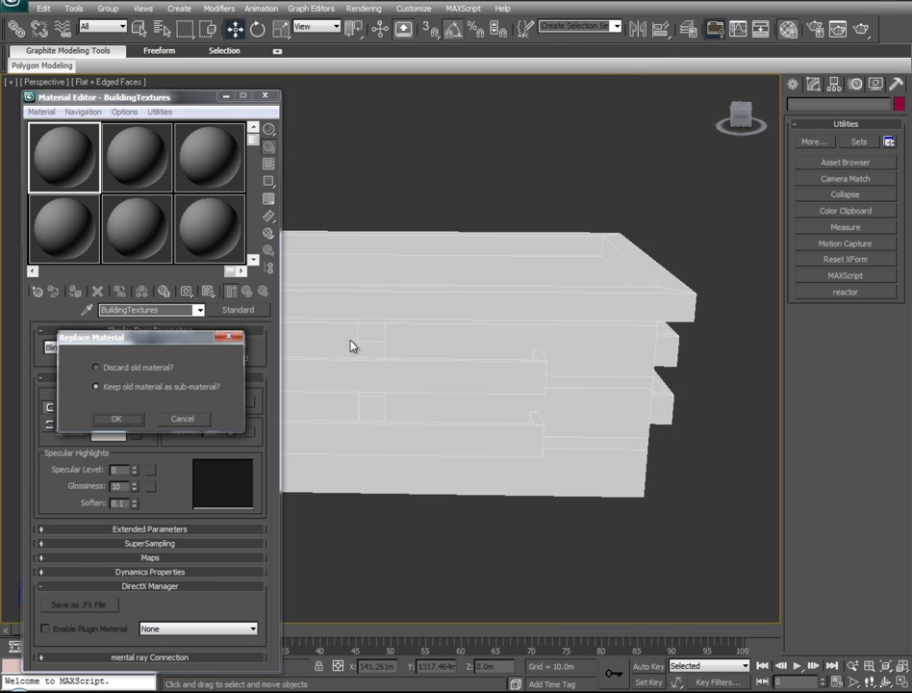
{"action": "left_click", "coordinate": [95, 367]}
{"action": "left_click", "coordinate": [122, 426]}
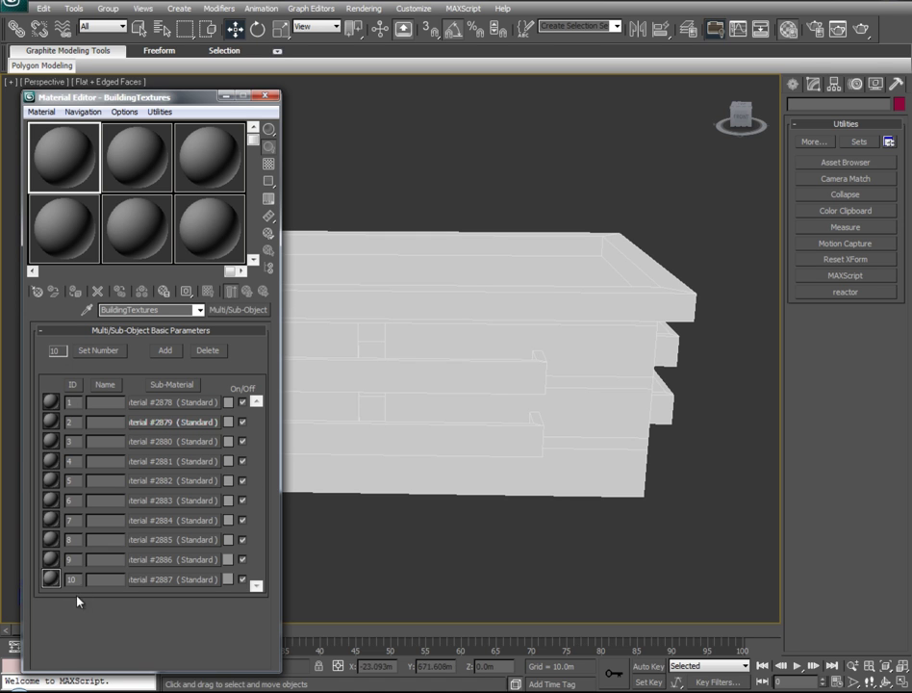
Try 100 sub-materials in BuildingTextures, browse the list, and return the number of materials to 10.
{"action": "left_click", "coordinate": [96, 352]}
{"action": "type", "text": "100"}
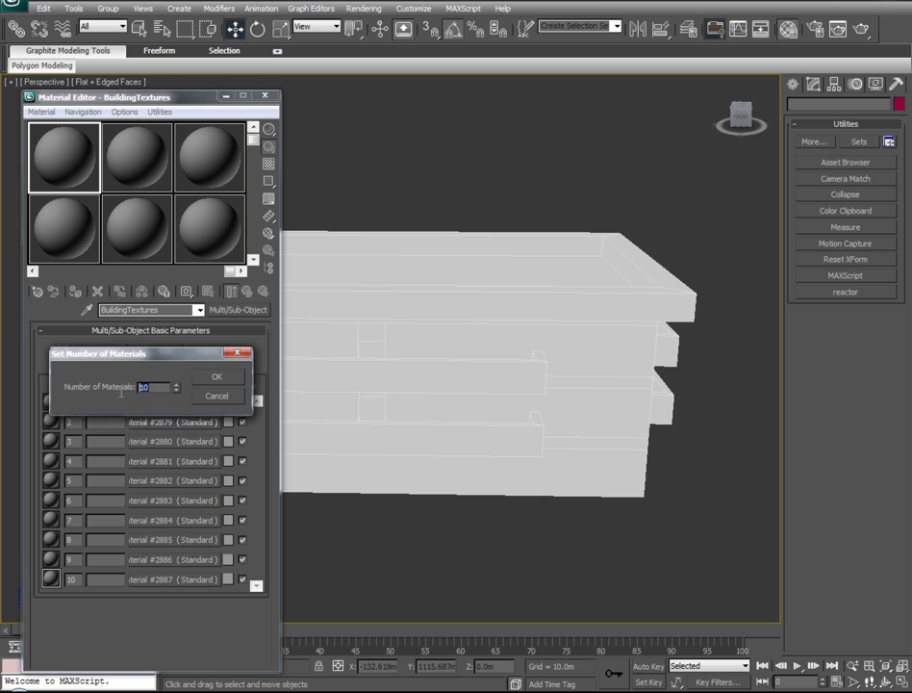
{"action": "left_click", "coordinate": [213, 378]}
{"action": "left_click_drag", "start_coordinate": [255, 574], "coordinate": [267, 387]}
{"action": "left_click", "coordinate": [93, 350]}
{"action": "type", "text": "10"}
{"action": "left_click", "coordinate": [230, 375]}
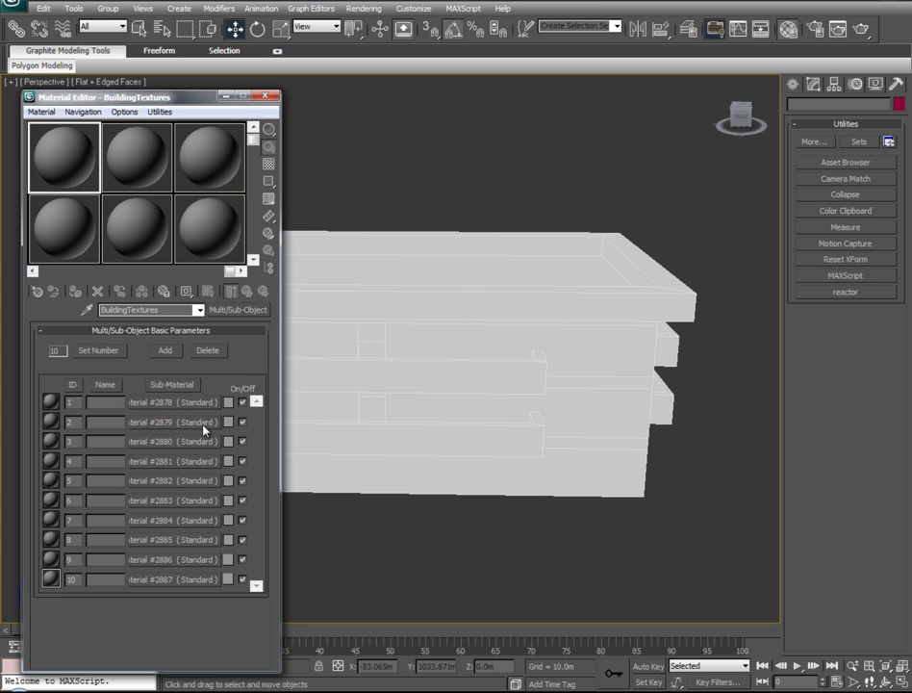
Assign the bitmap con_20.bmp as the diffuse map of the sub-material with ID 1.
{"action": "left_click", "coordinate": [154, 404]}
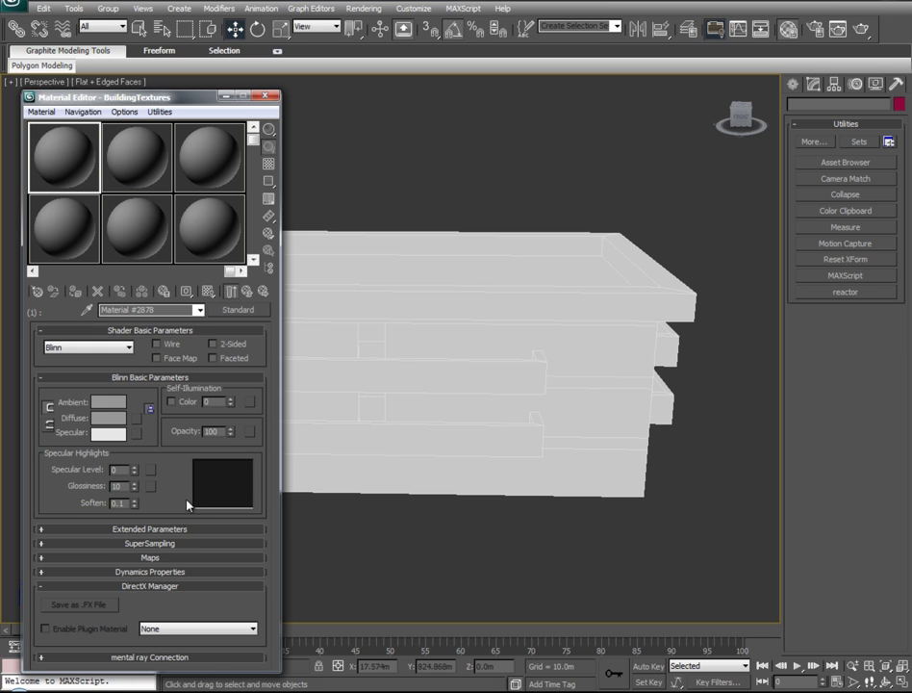
{"action": "left_click", "coordinate": [41, 557]}
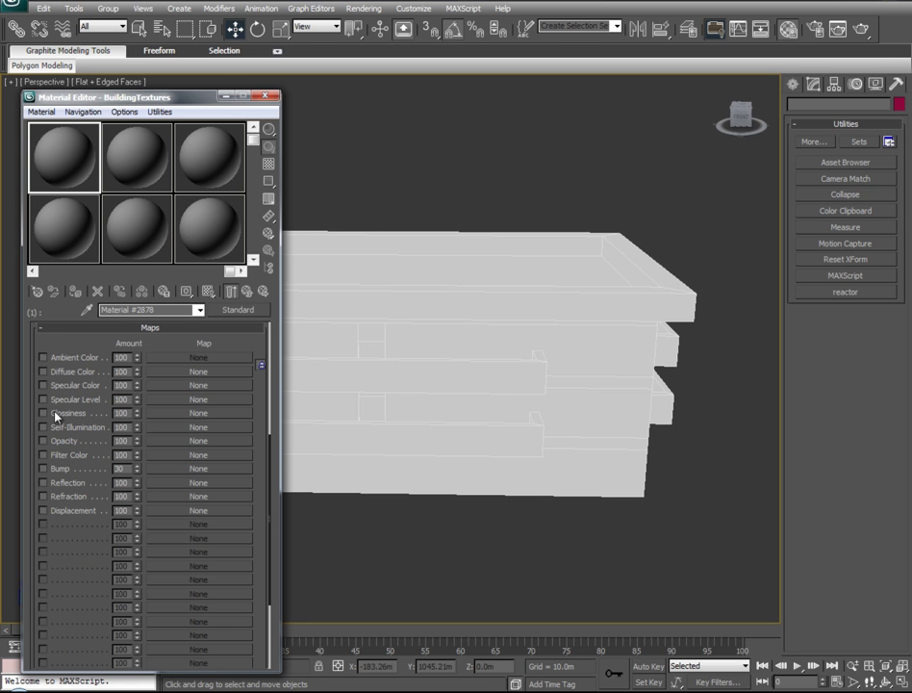
{"action": "left_click", "coordinate": [246, 291]}
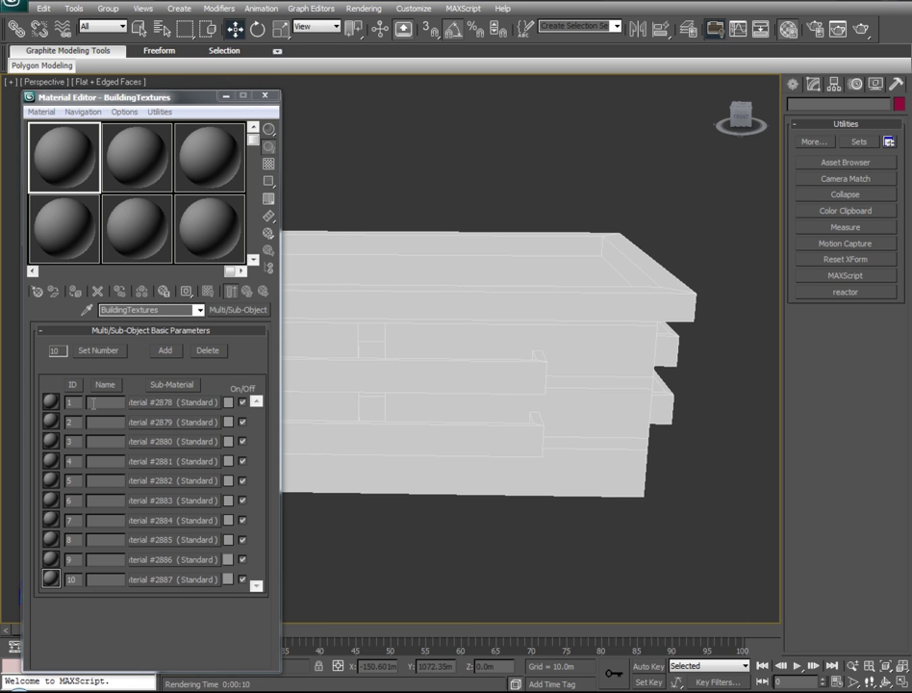
{"action": "left_click", "coordinate": [164, 402]}
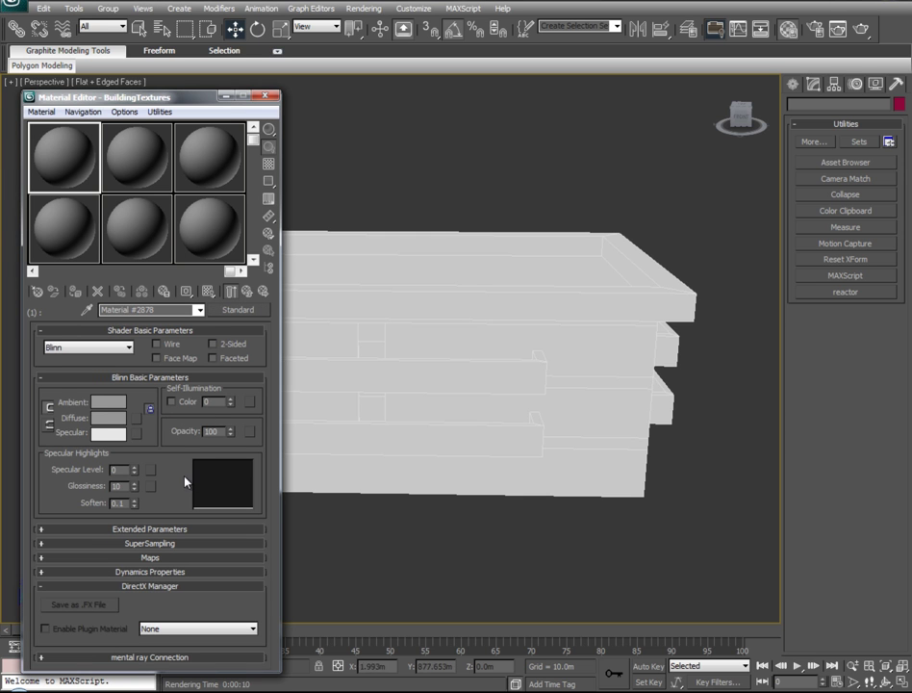
{"action": "left_click", "coordinate": [136, 420]}
{"action": "left_click", "coordinate": [284, 117]}
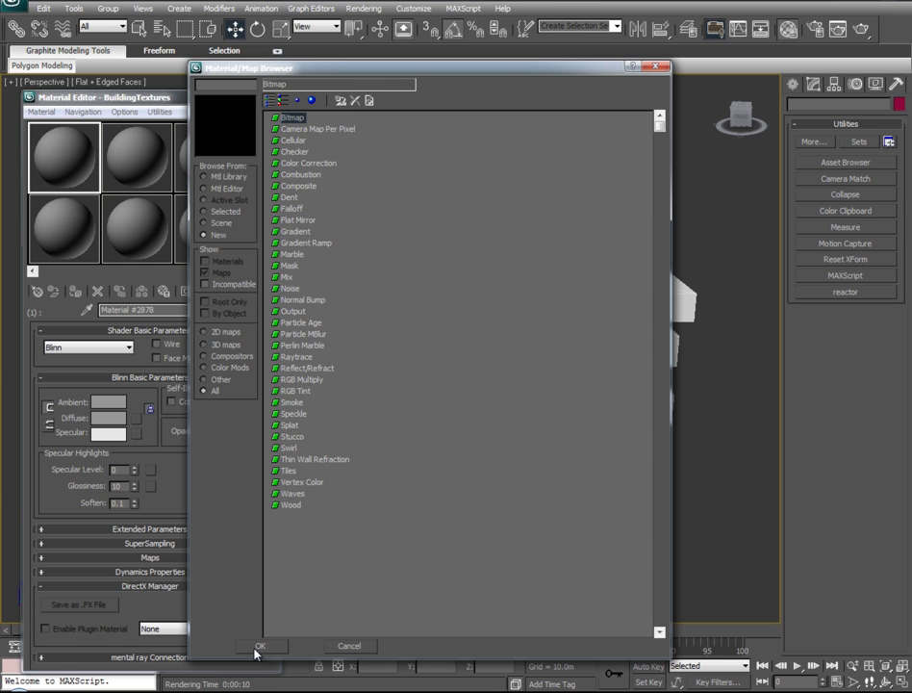
{"action": "left_click", "coordinate": [257, 647]}
{"action": "left_click_drag", "start_coordinate": [503, 61], "coordinate": [502, 116]}
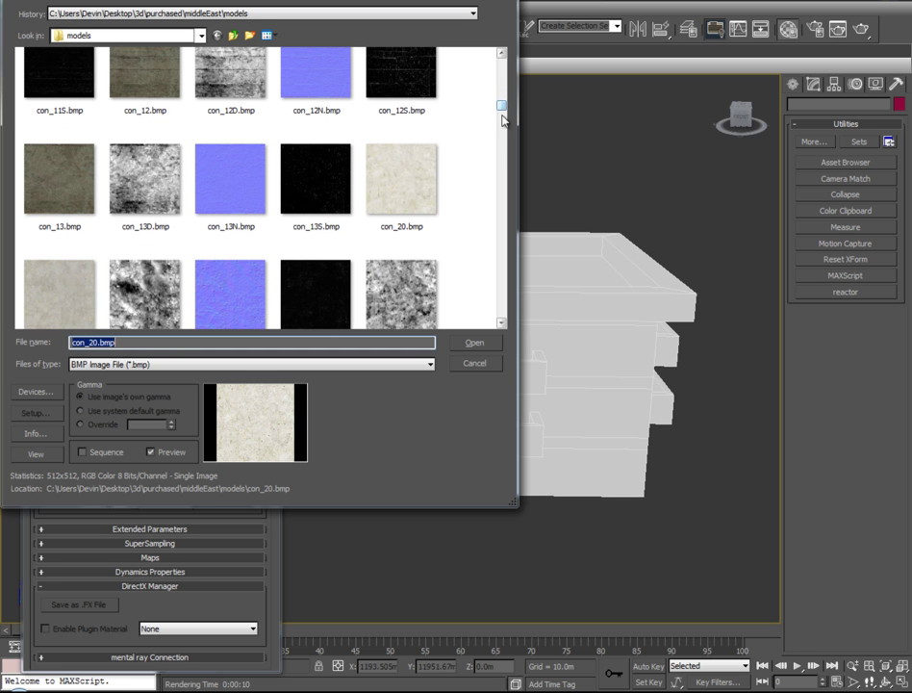
{"action": "left_click", "coordinate": [501, 324]}
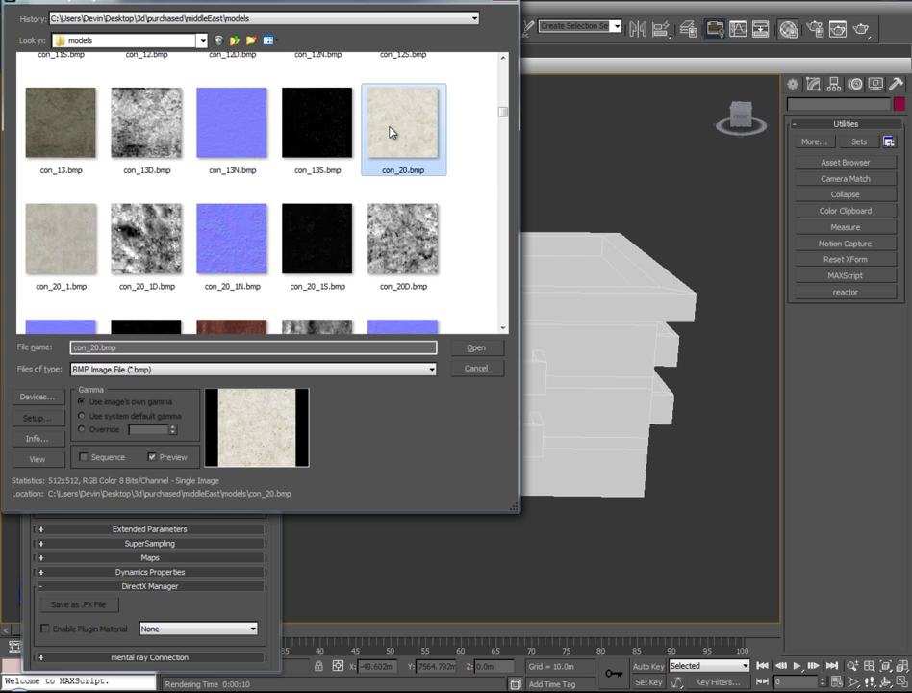
{"action": "left_click", "coordinate": [475, 347]}
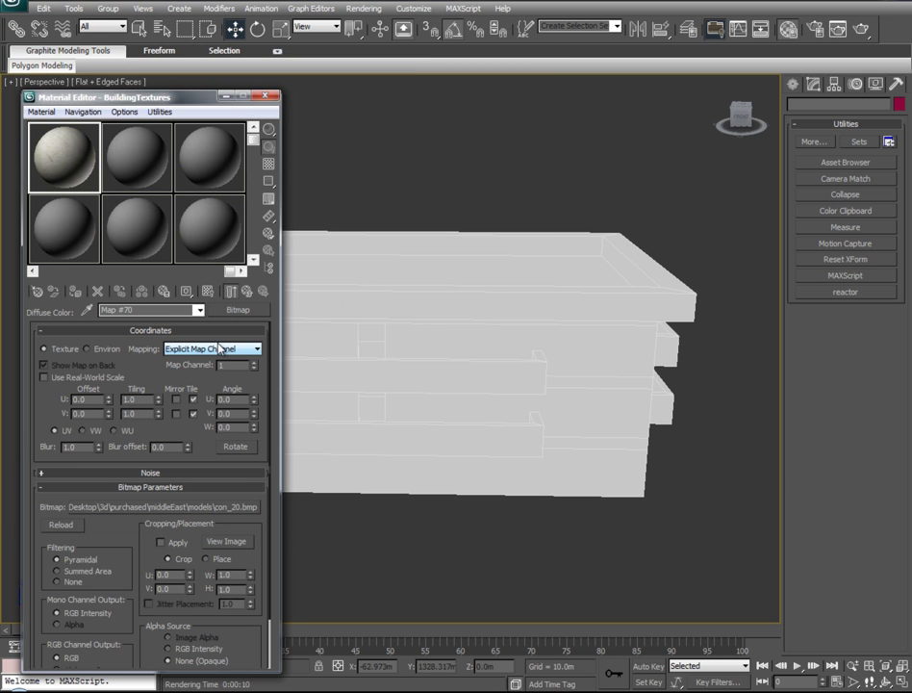
Name both the con_20.bmp diffuse map and its sub-material Concrete#20, and return to the parent material.
{"action": "left_click_drag", "start_coordinate": [137, 310], "coordinate": [95, 310]}
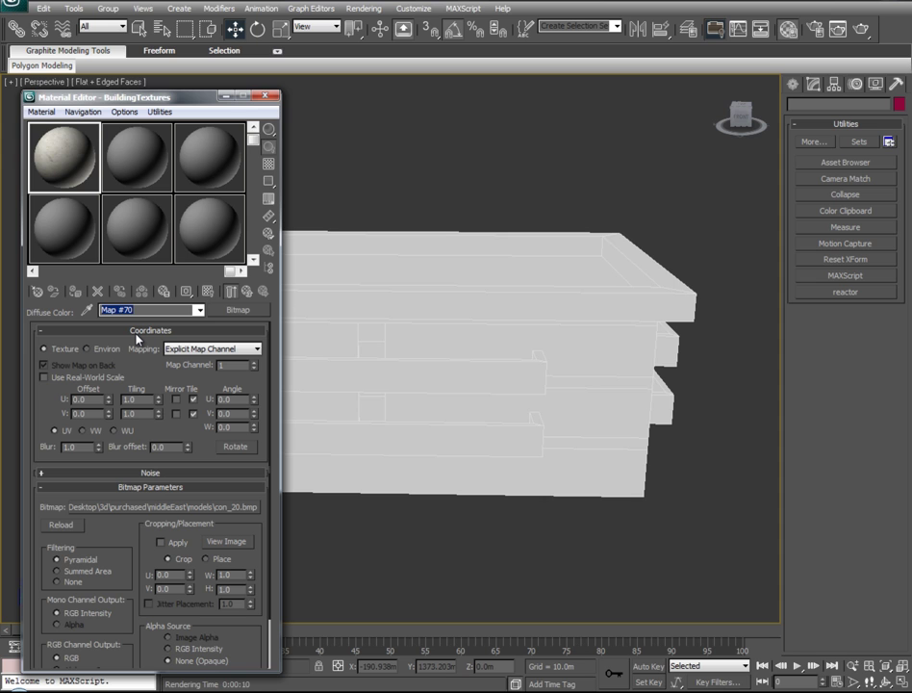
{"action": "type", "text": "Concrete#20"}
{"action": "left_click", "coordinate": [248, 291]}
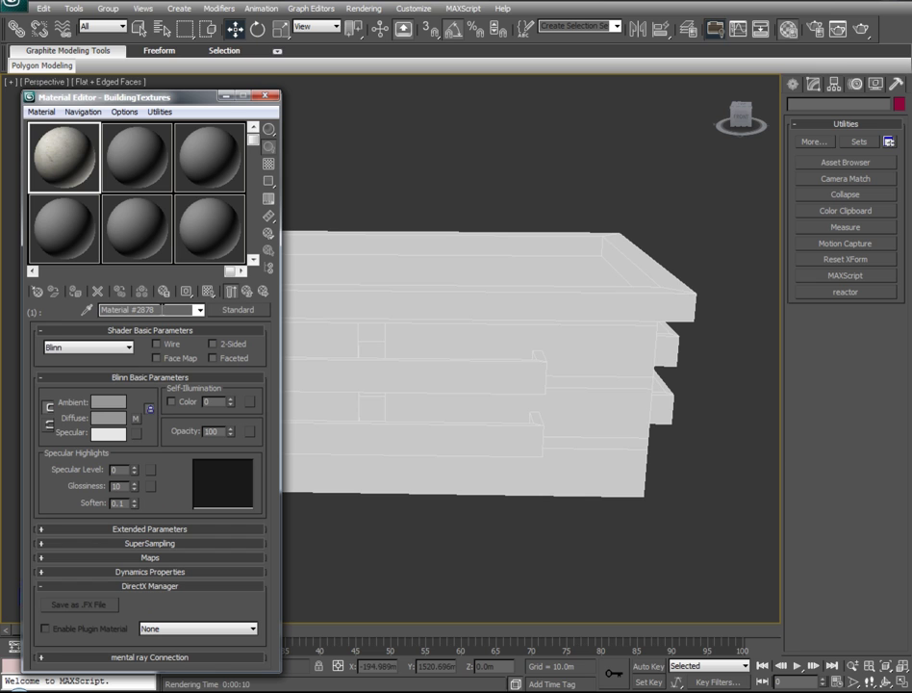
{"action": "type", "text": "oncrete#20"}
{"action": "left_click", "coordinate": [248, 293]}
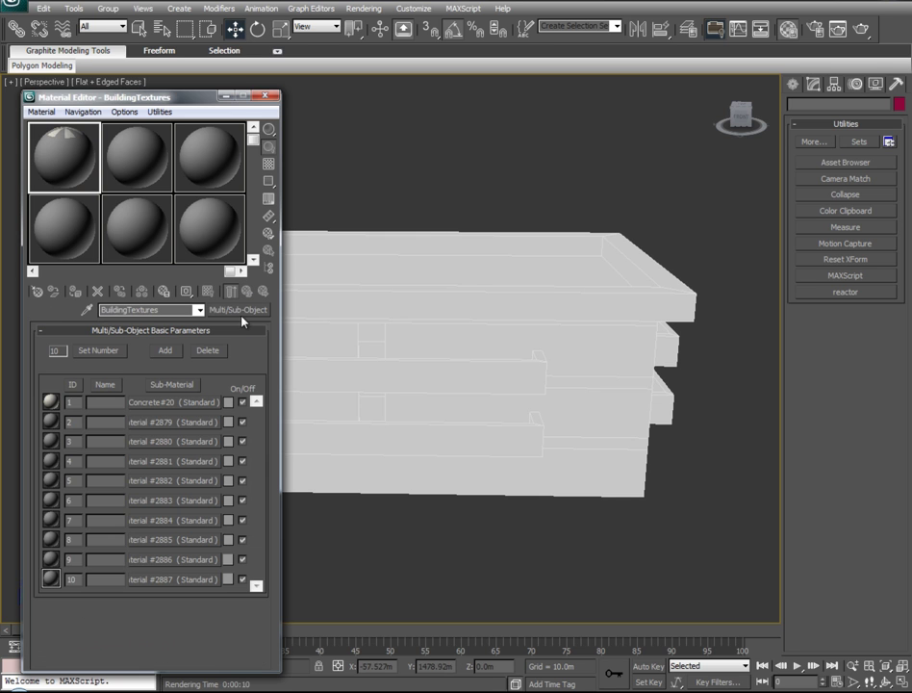
Assign the bitmap con_21.bmp as the diffuse map of the sub-material with ID 2.
{"action": "left_click", "coordinate": [135, 423]}
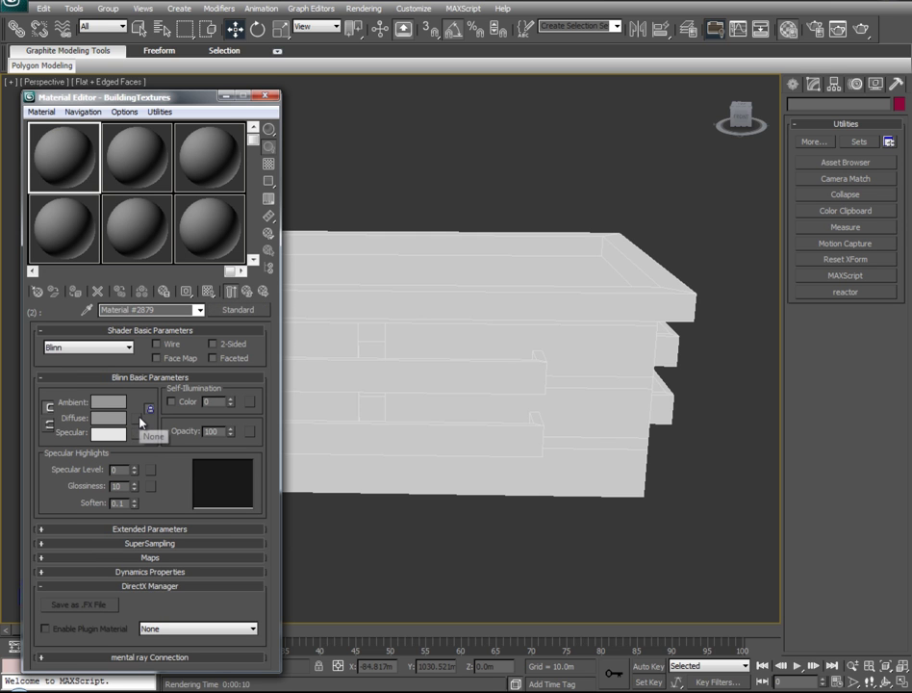
{"action": "left_click", "coordinate": [149, 410]}
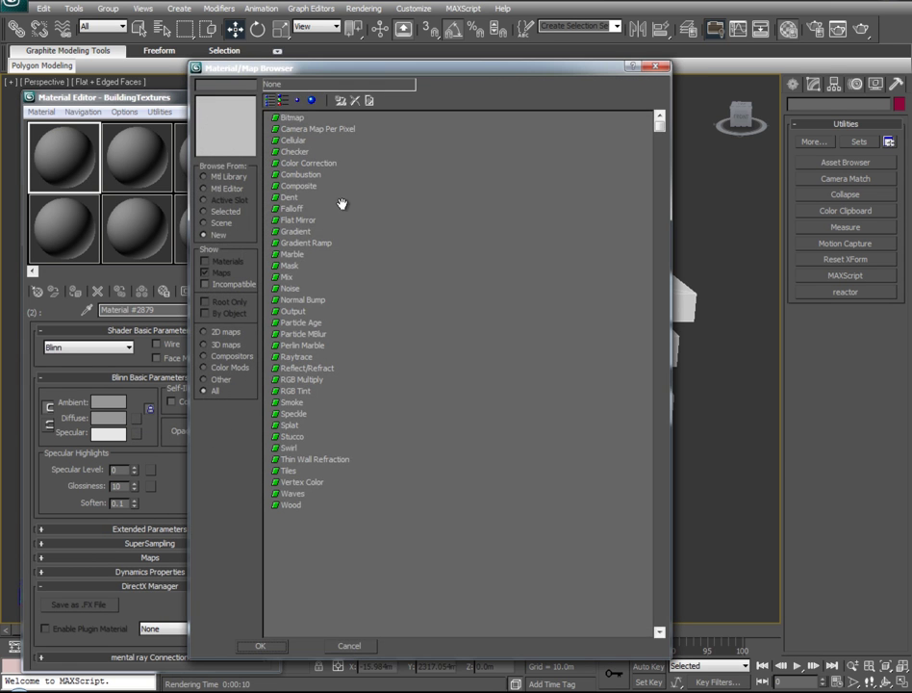
{"action": "double_click", "coordinate": [289, 119]}
{"action": "left_click_drag", "start_coordinate": [502, 67], "coordinate": [505, 116]}
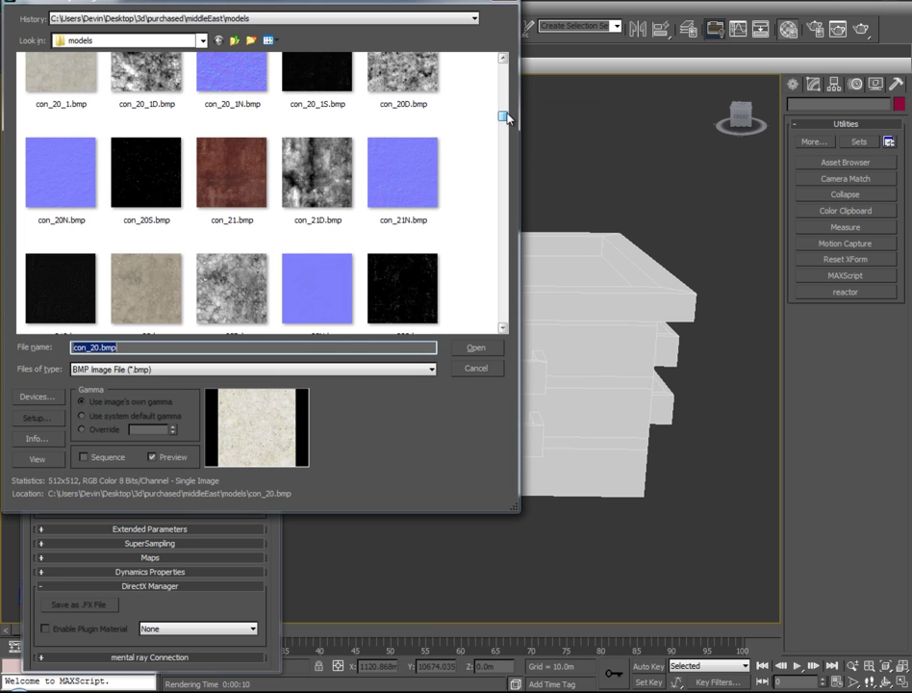
{"action": "left_click", "coordinate": [244, 173]}
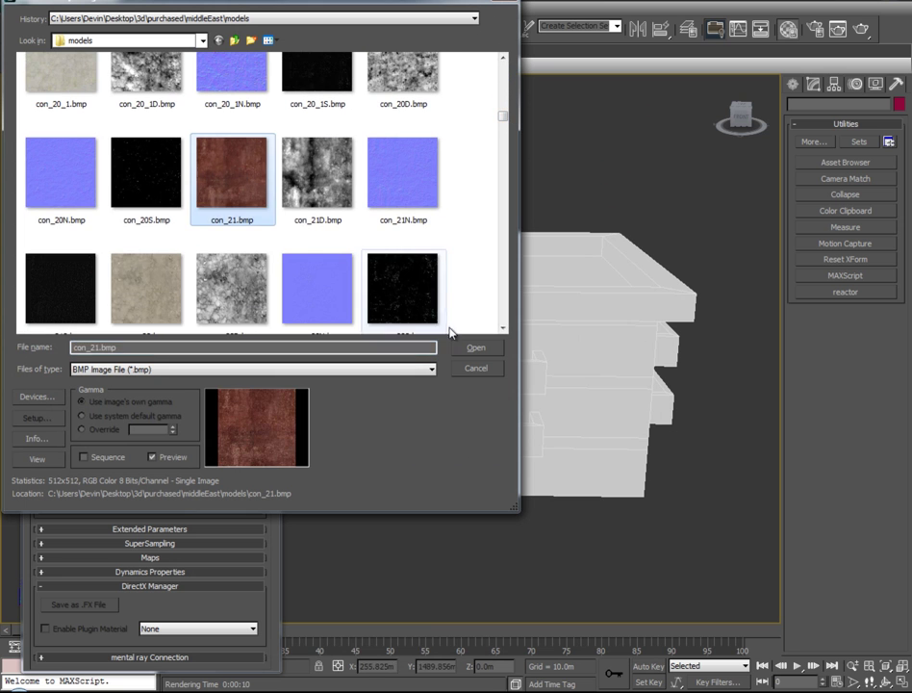
{"action": "left_click", "coordinate": [472, 348]}
Name both the con_21.bmp diffuse map and its sub-material Concrete#21, and return to the parent material.
{"action": "left_click_drag", "start_coordinate": [141, 312], "coordinate": [48, 312]}
{"action": "type", "text": "Concrete"}
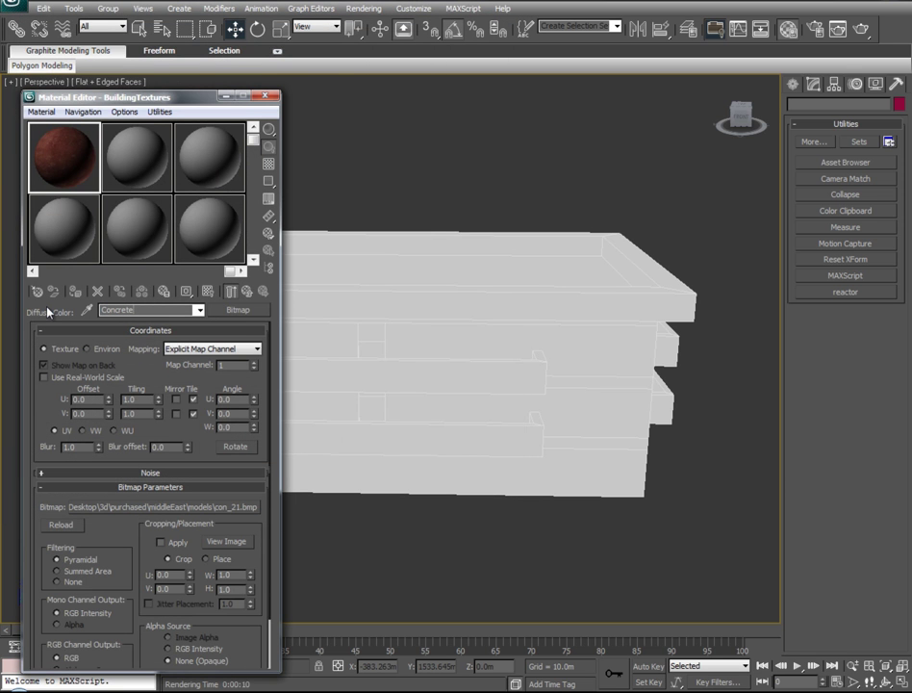
{"action": "type", "text": "#21"}
{"action": "left_click", "coordinate": [249, 291]}
{"action": "left_click_drag", "start_coordinate": [157, 311], "coordinate": [64, 311]}
{"action": "type", "text": "Concrete#21"}
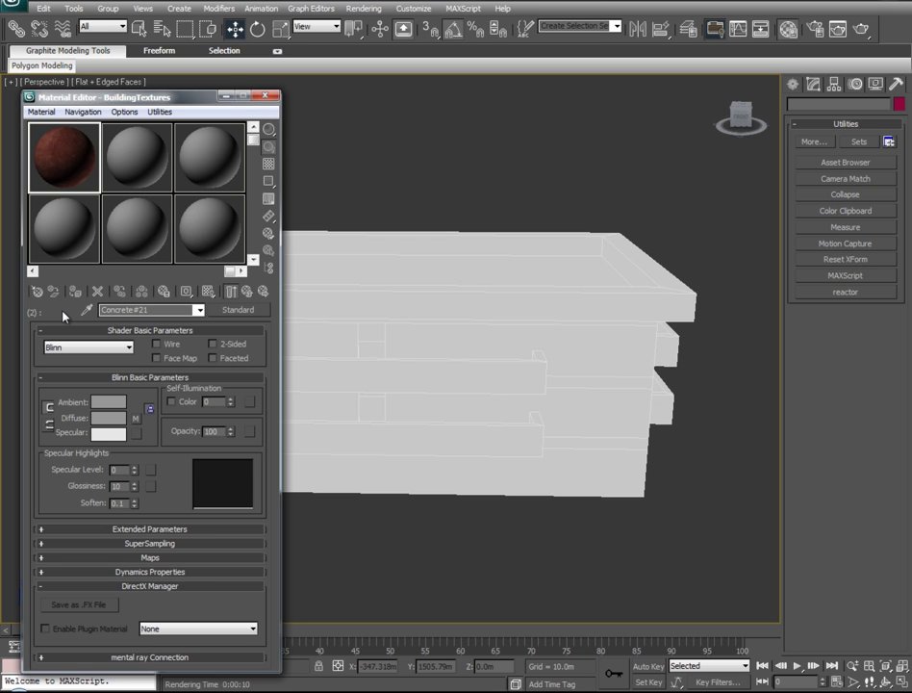
{"action": "left_click", "coordinate": [245, 293]}
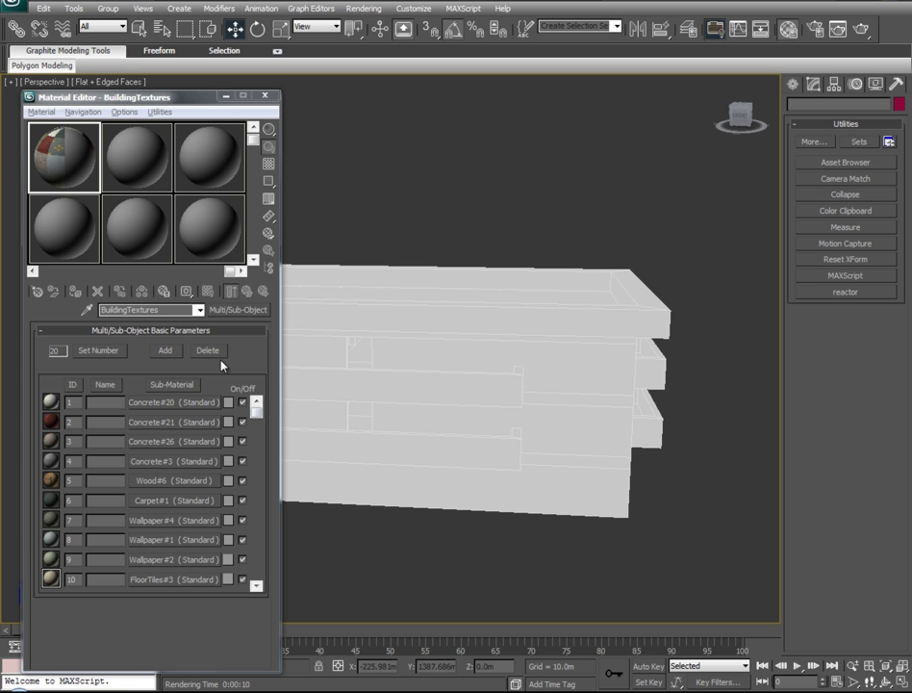
Enable viewport display of the Concrete#26 sub-material's map and apply Concrete#26 to the building mesh.
{"action": "left_click", "coordinate": [410, 316]}
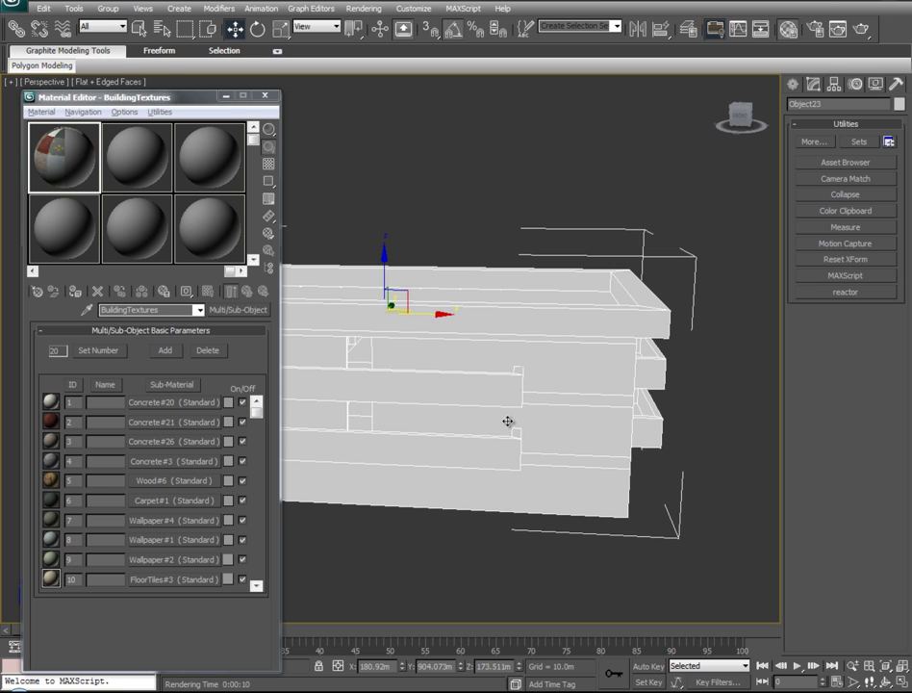
{"action": "middle_click_drag", "start_coordinate": [436, 394], "coordinate": [613, 454]}
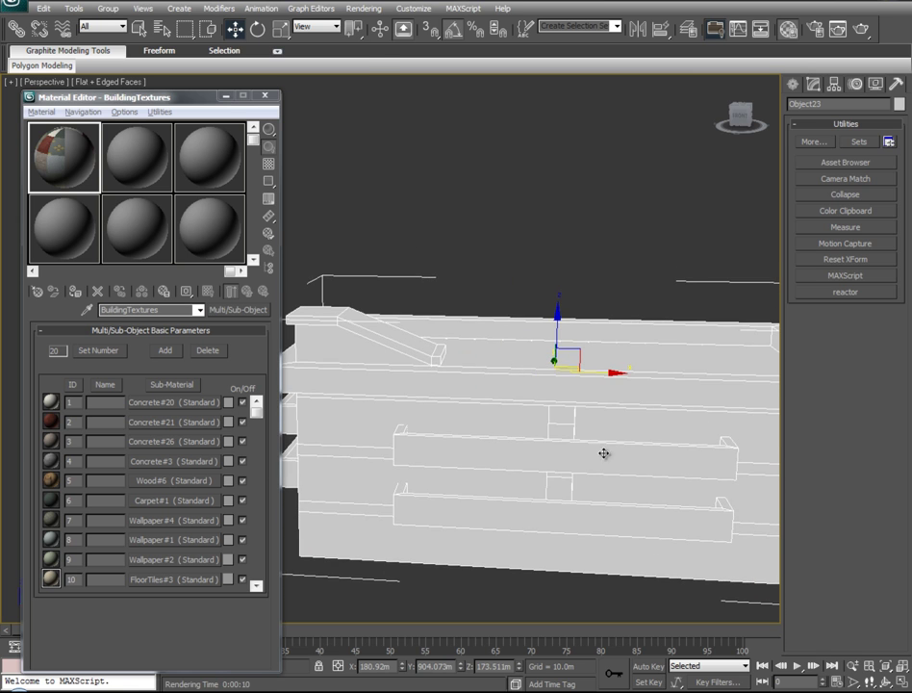
{"action": "key", "text": "4"}
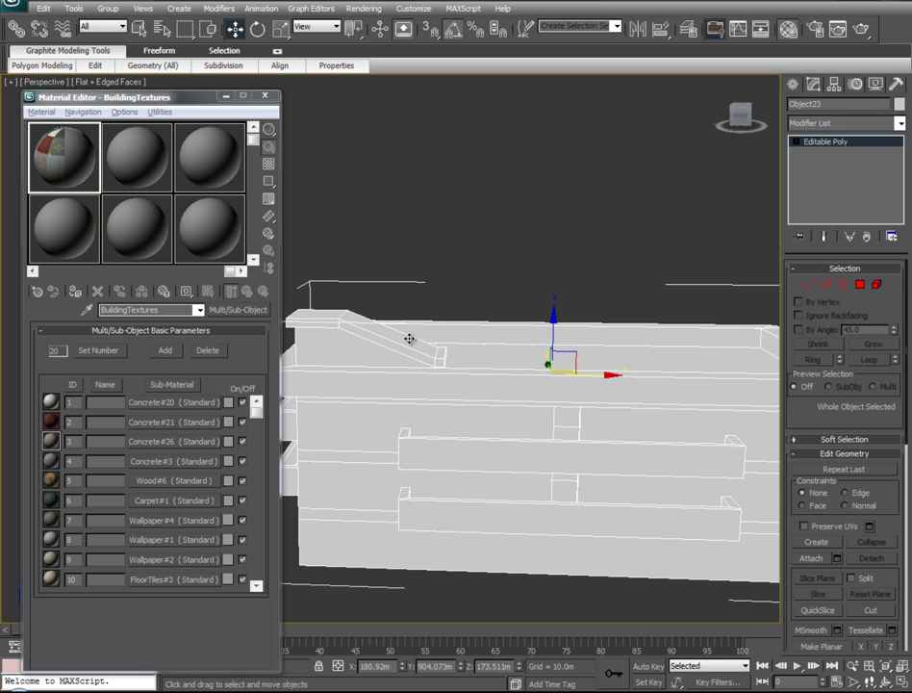
{"action": "left_click", "coordinate": [149, 441]}
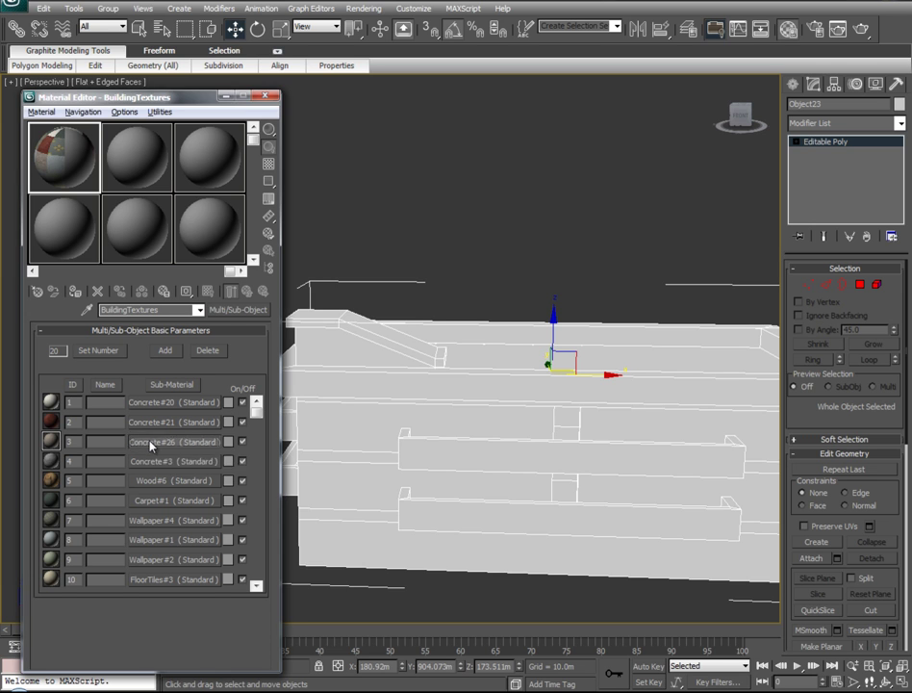
{"action": "left_click", "coordinate": [208, 292]}
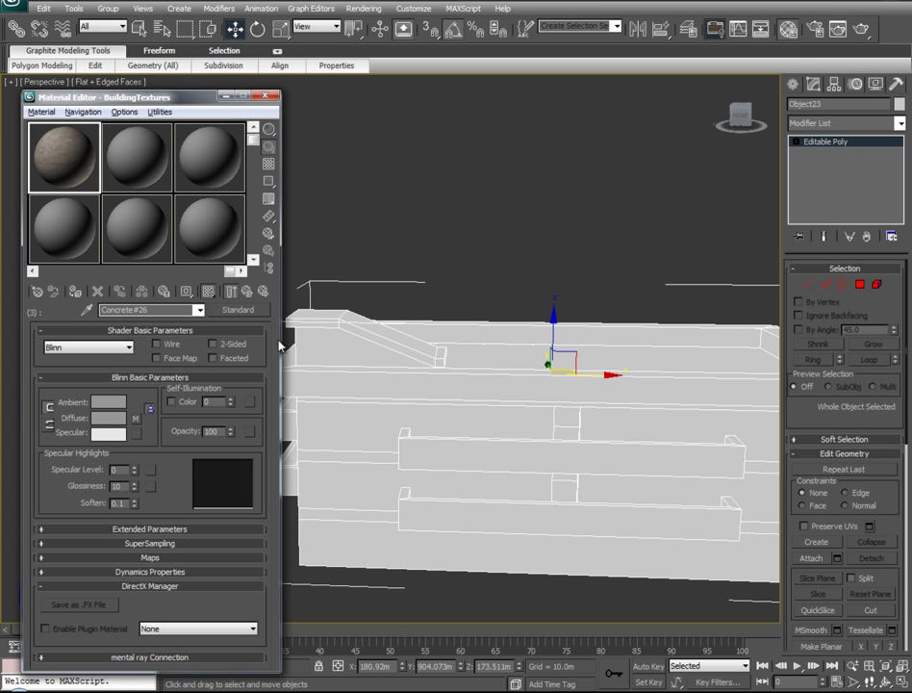
{"action": "left_click", "coordinate": [248, 293]}
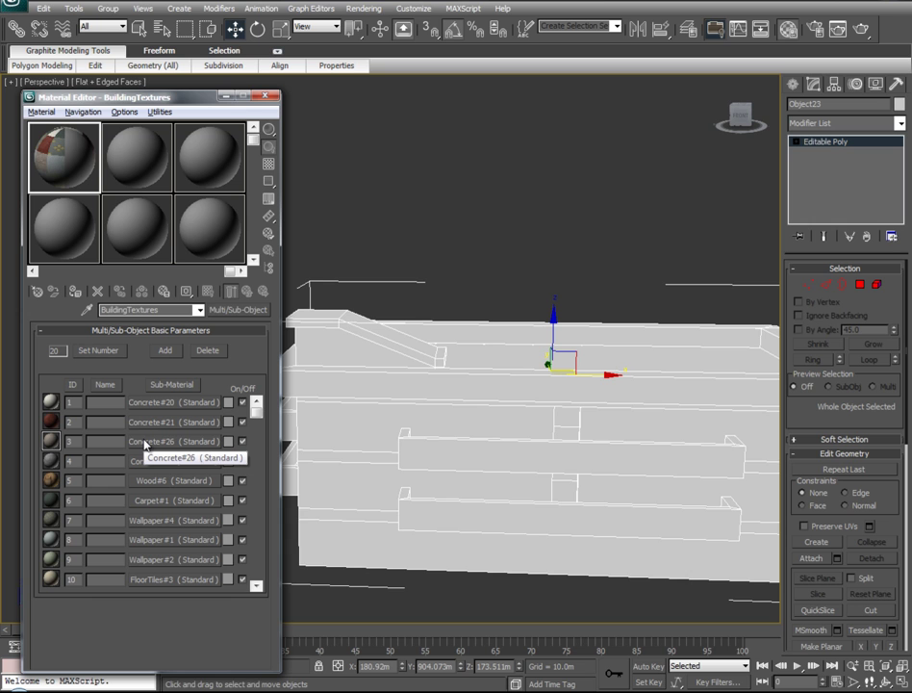
{"action": "left_click_drag", "start_coordinate": [146, 441], "coordinate": [421, 412]}
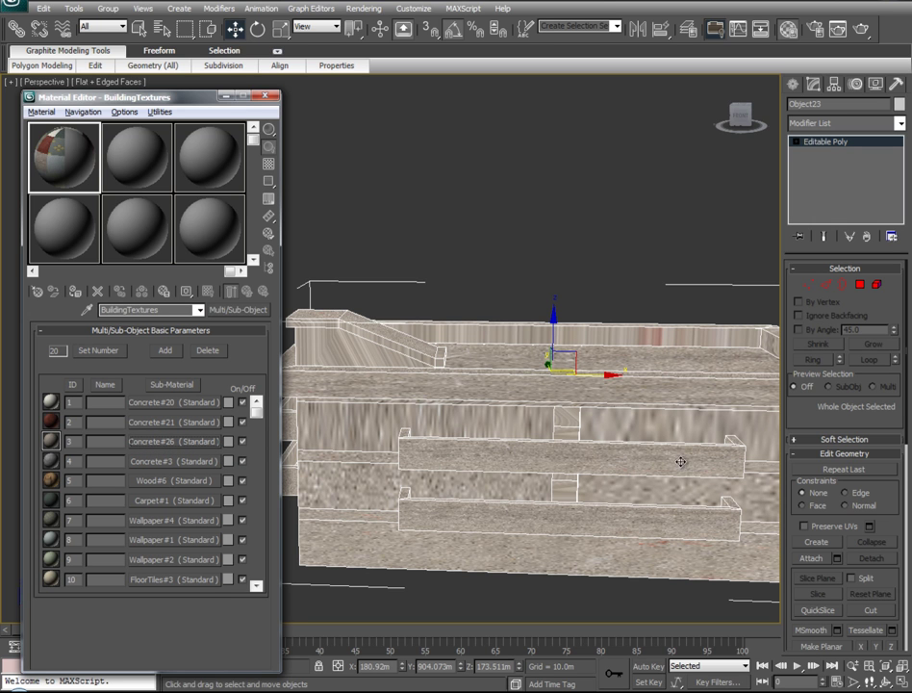
Close the Material Editor, add a UVW Map modifier to the building and set its mapping type to Box.
{"action": "left_click", "coordinate": [272, 96]}
{"action": "middle_click_drag", "start_coordinate": [240, 170], "coordinate": [116, 424], "text": "alt"}
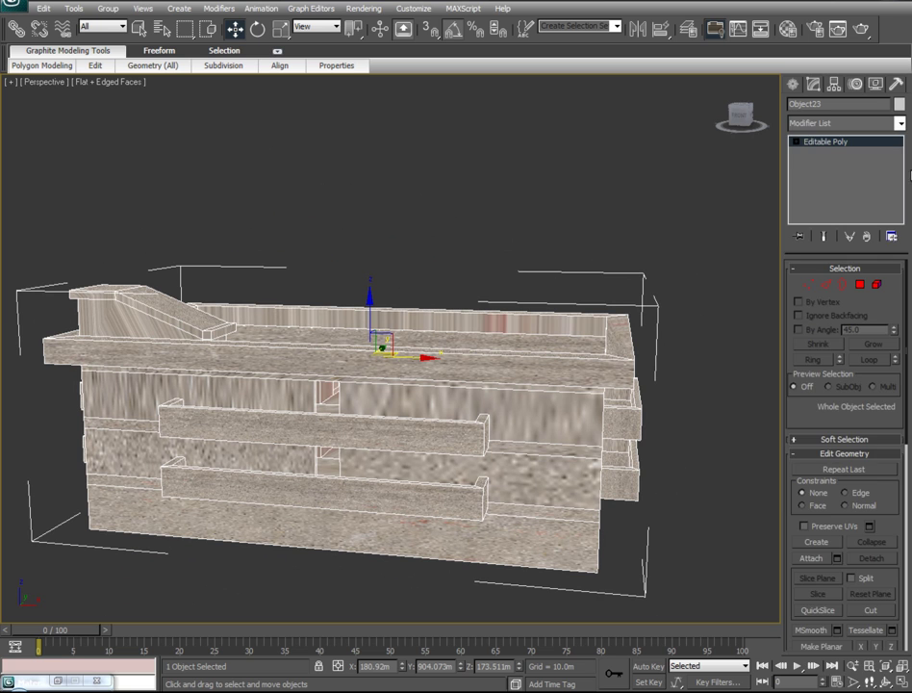
{"action": "left_click", "coordinate": [899, 123]}
{"action": "left_click_drag", "start_coordinate": [902, 196], "coordinate": [906, 517]}
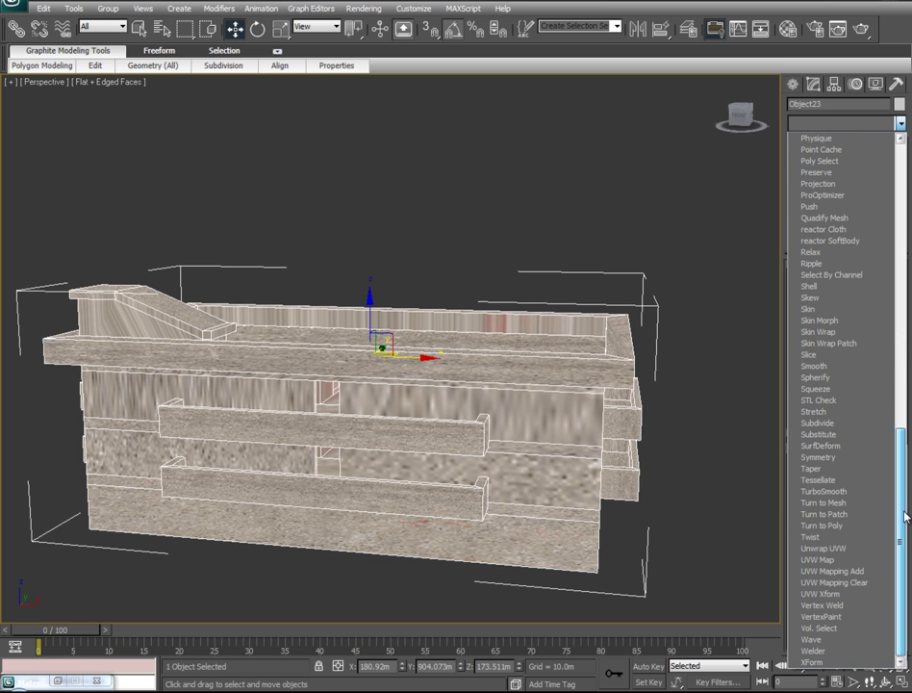
{"action": "left_click", "coordinate": [830, 561]}
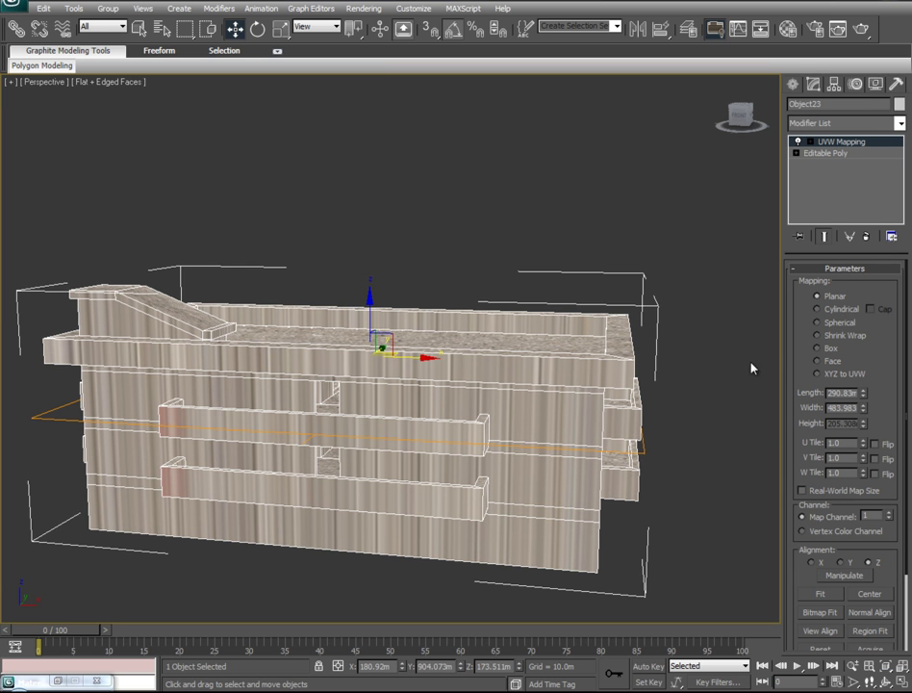
{"action": "middle_click_drag", "start_coordinate": [723, 414], "coordinate": [655, 416], "text": "alt"}
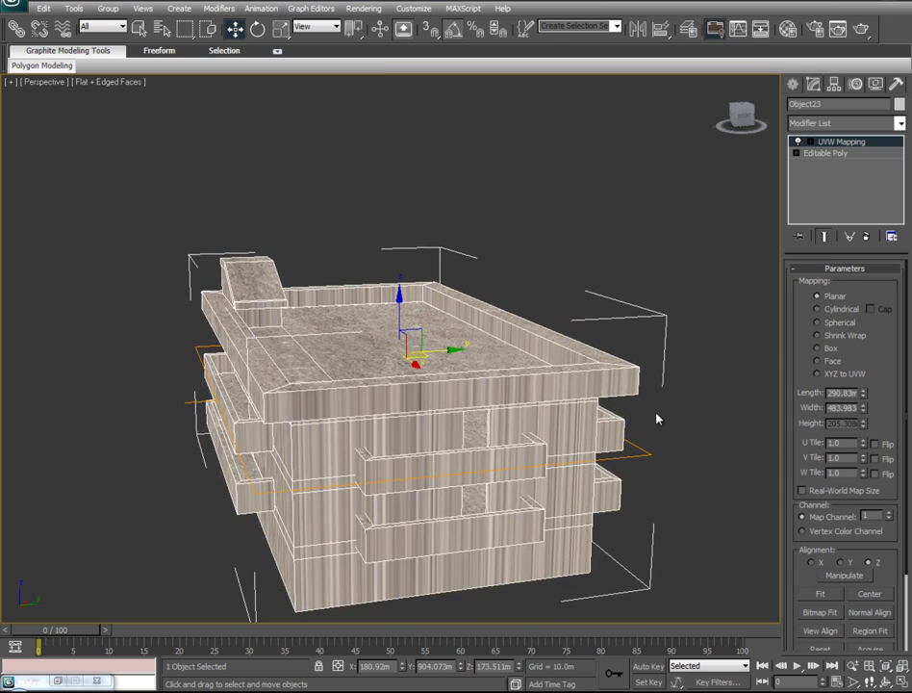
{"action": "left_click", "coordinate": [824, 351]}
{"action": "middle_click_drag", "start_coordinate": [447, 383], "coordinate": [747, 379], "text": "alt"}
Scale the building's UVW mapping gizmo uniformly to about 43 percent.
{"action": "left_click", "coordinate": [846, 144]}
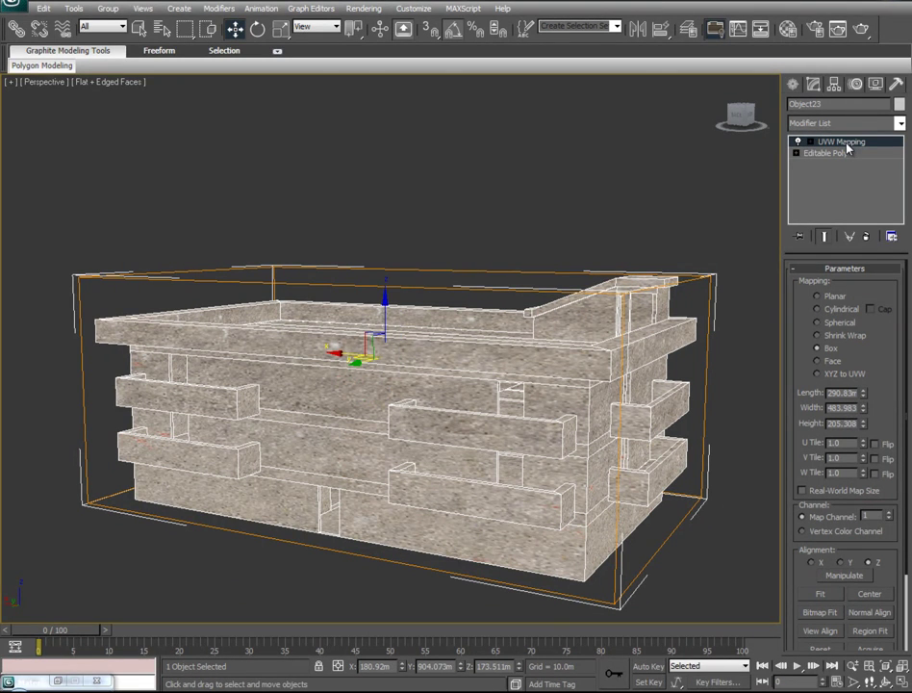
{"action": "right_click", "coordinate": [413, 372]}
{"action": "left_click", "coordinate": [449, 411]}
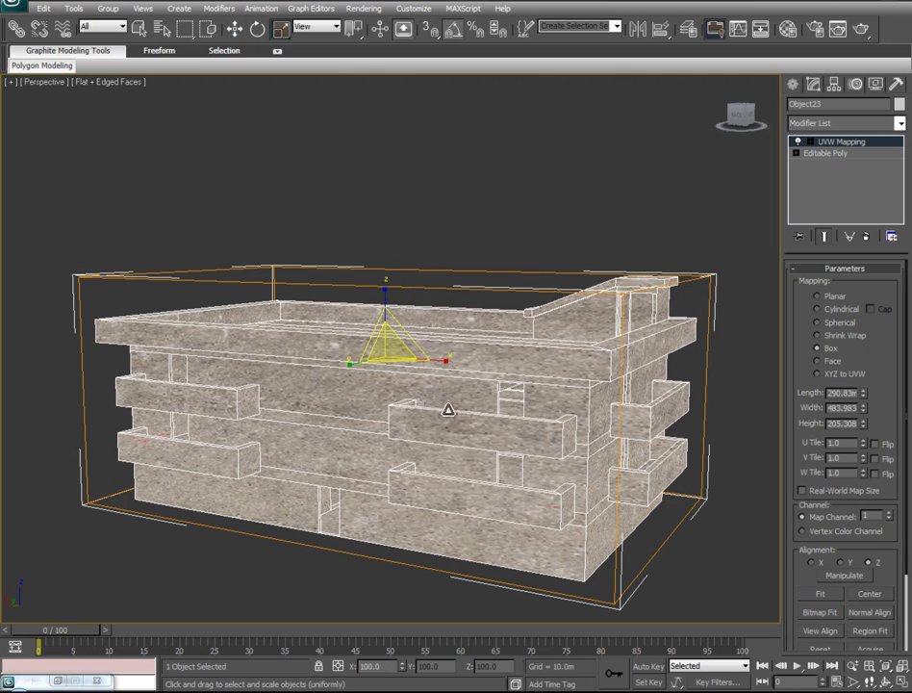
{"action": "left_click_drag", "start_coordinate": [387, 348], "coordinate": [405, 481]}
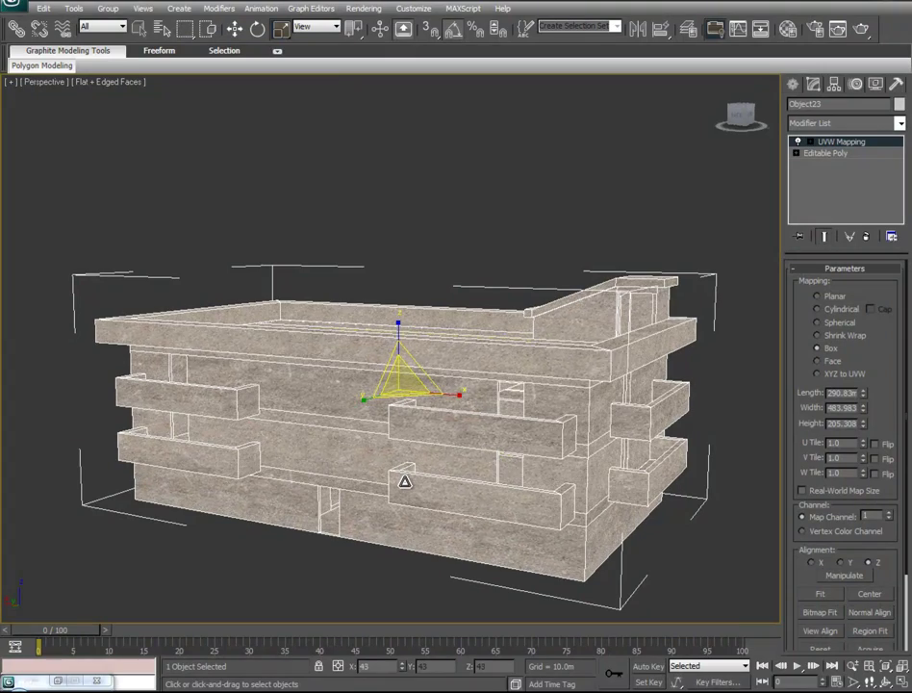
Examine the concrete texture's tiling on the building's walls from several sides and at close range.
{"action": "middle_click_drag", "start_coordinate": [414, 497], "coordinate": [468, 388], "text": "alt"}
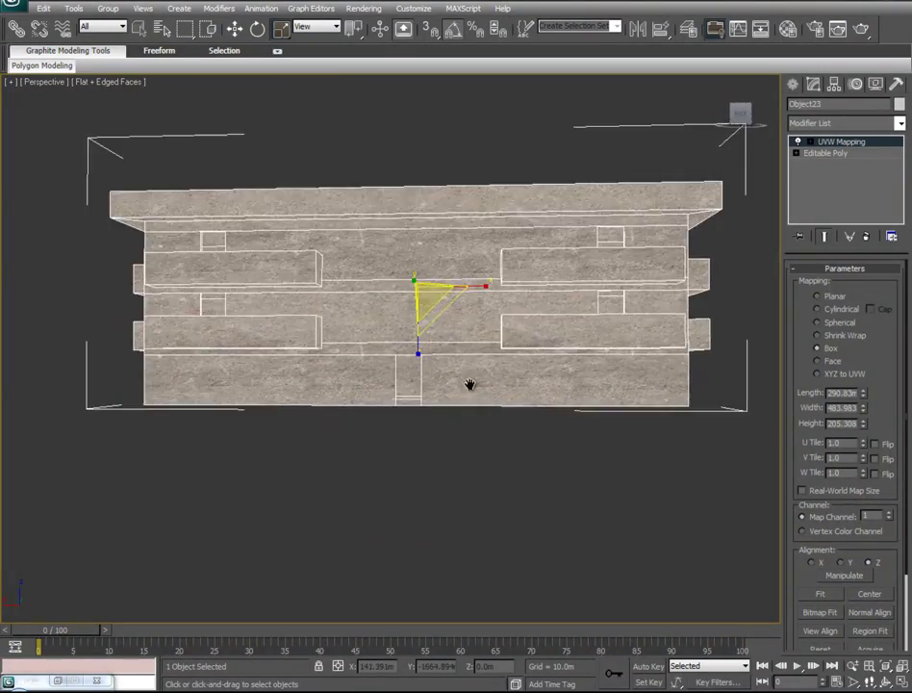
{"action": "scroll", "coordinate": [476, 393], "scroll_direction": "up", "scroll_amount": 8}
{"action": "scroll", "coordinate": [482, 396], "scroll_direction": "down", "scroll_amount": 5}
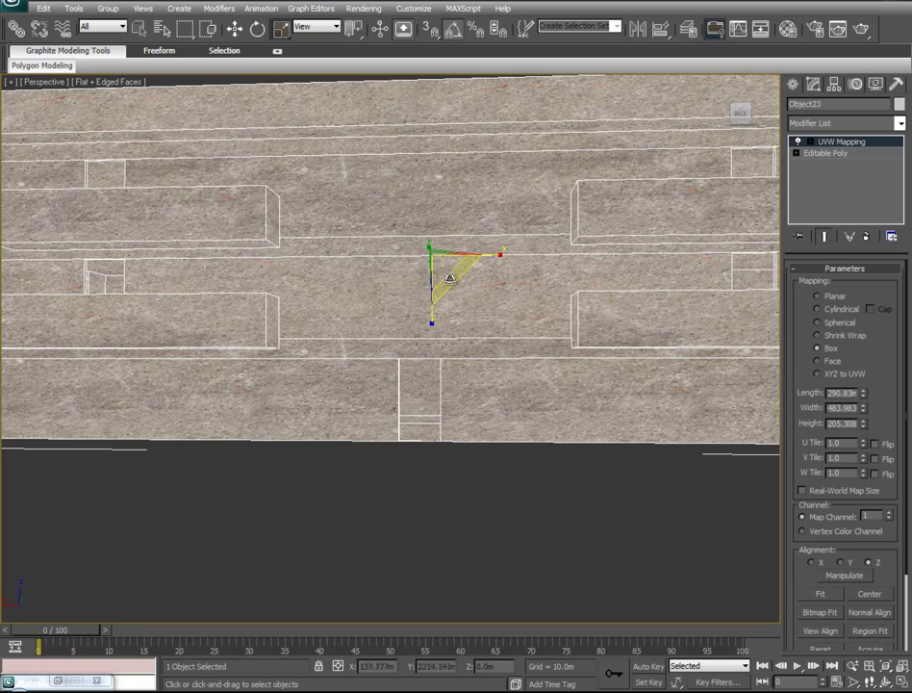
{"action": "middle_click_drag", "start_coordinate": [457, 362], "coordinate": [446, 440], "text": "alt"}
{"action": "middle_click_drag", "start_coordinate": [343, 427], "coordinate": [609, 363], "text": "alt"}
{"action": "scroll", "coordinate": [341, 384], "scroll_direction": "up", "scroll_amount": 5}
{"action": "scroll", "coordinate": [340, 384], "scroll_direction": "down", "scroll_amount": 5}
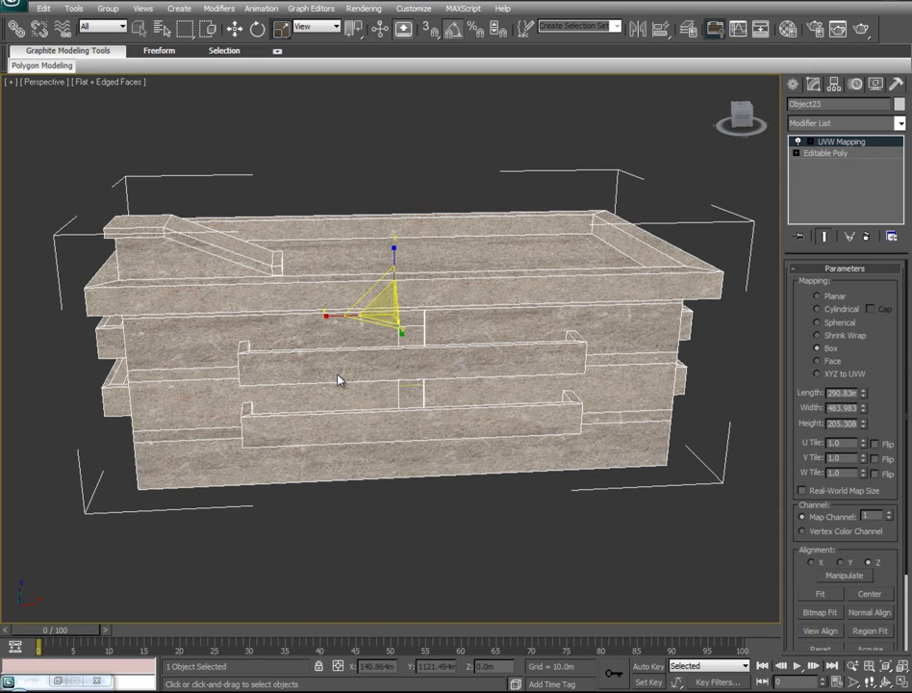
{"action": "middle_click_drag", "start_coordinate": [295, 383], "coordinate": [299, 423], "text": "alt"}
Scale the mapping gizmo along X to about 65 percent in the see-through top view and again to about 76 percent in the front view.
{"action": "key", "text": "t"}
{"action": "key", "text": "d"}
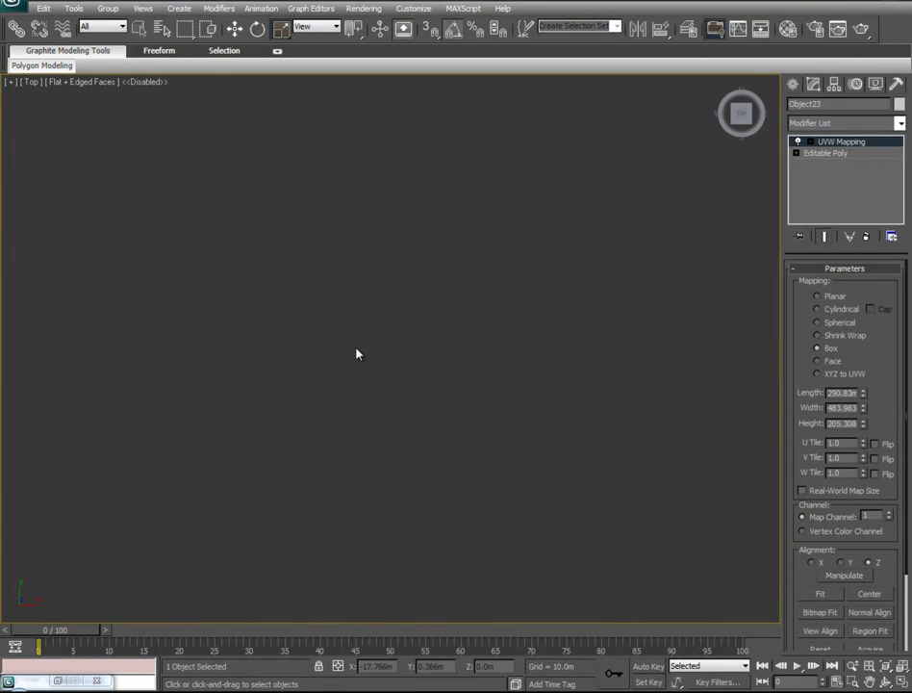
{"action": "key", "text": "d"}
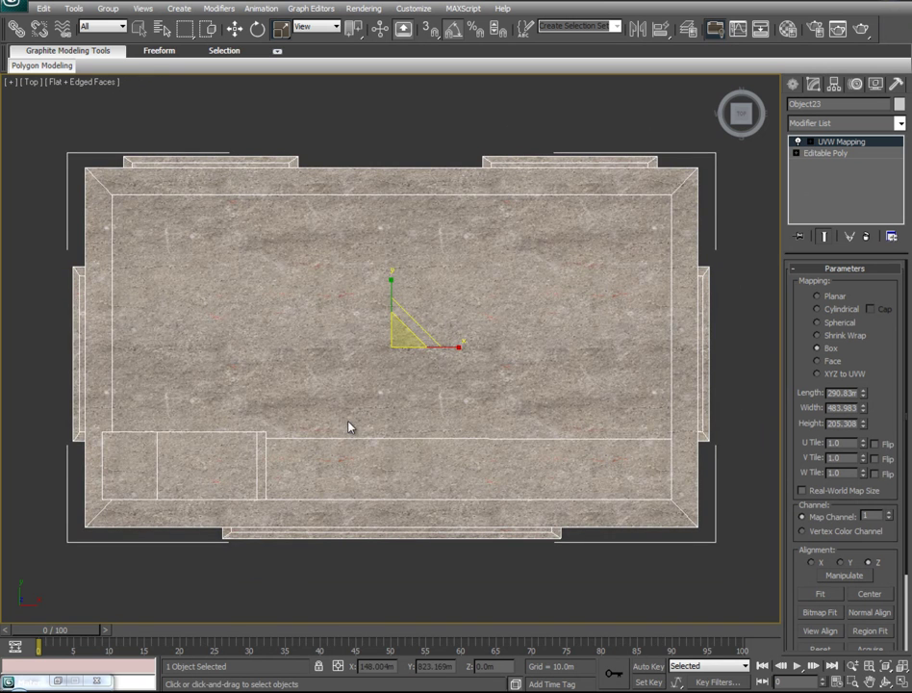
{"action": "key", "text": "alt+x"}
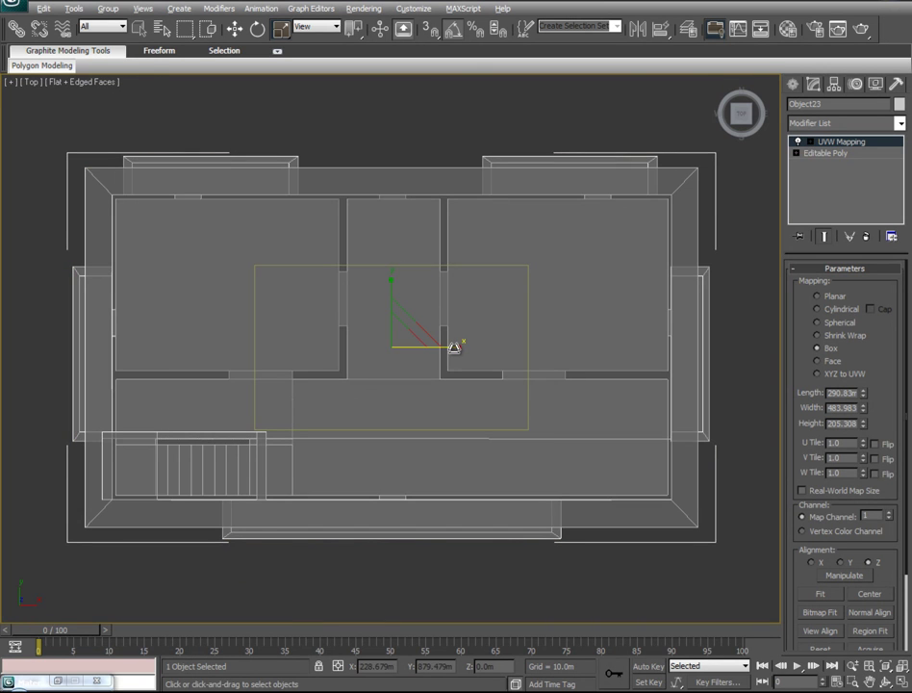
{"action": "left_click_drag", "start_coordinate": [454, 346], "coordinate": [423, 352]}
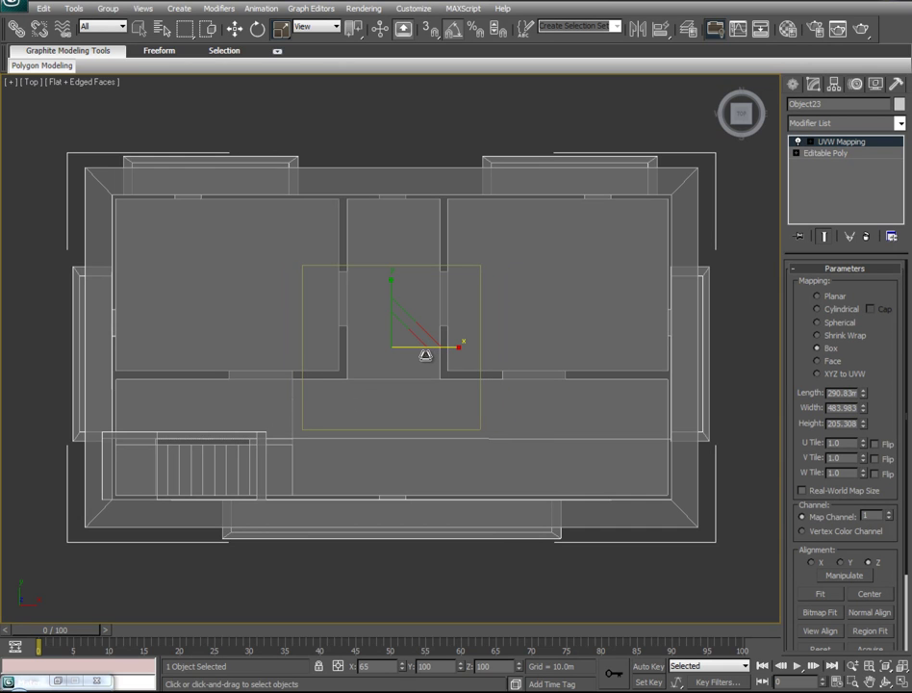
{"action": "key", "text": "f"}
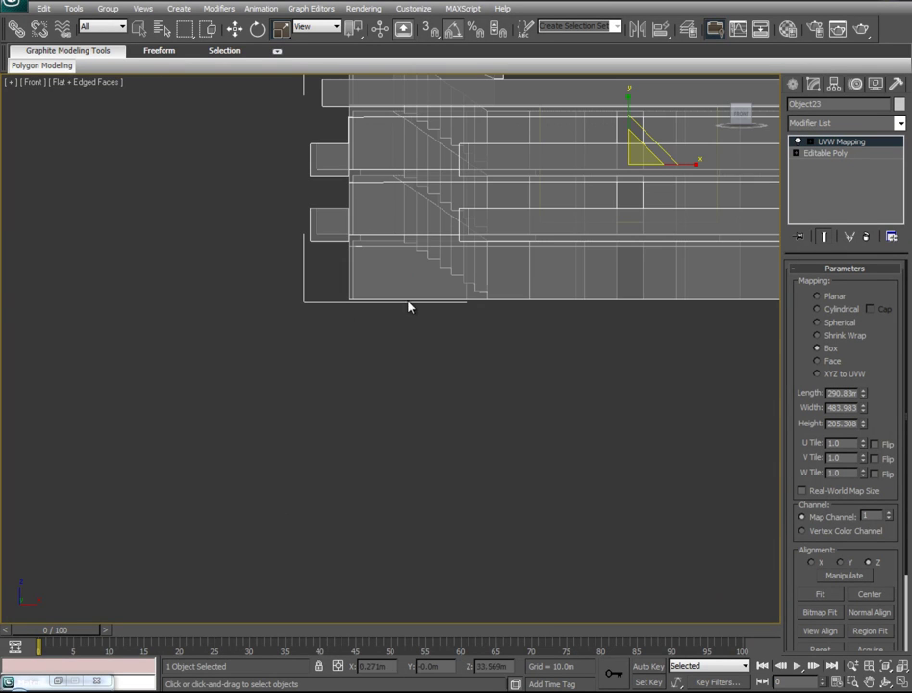
{"action": "key", "text": "z"}
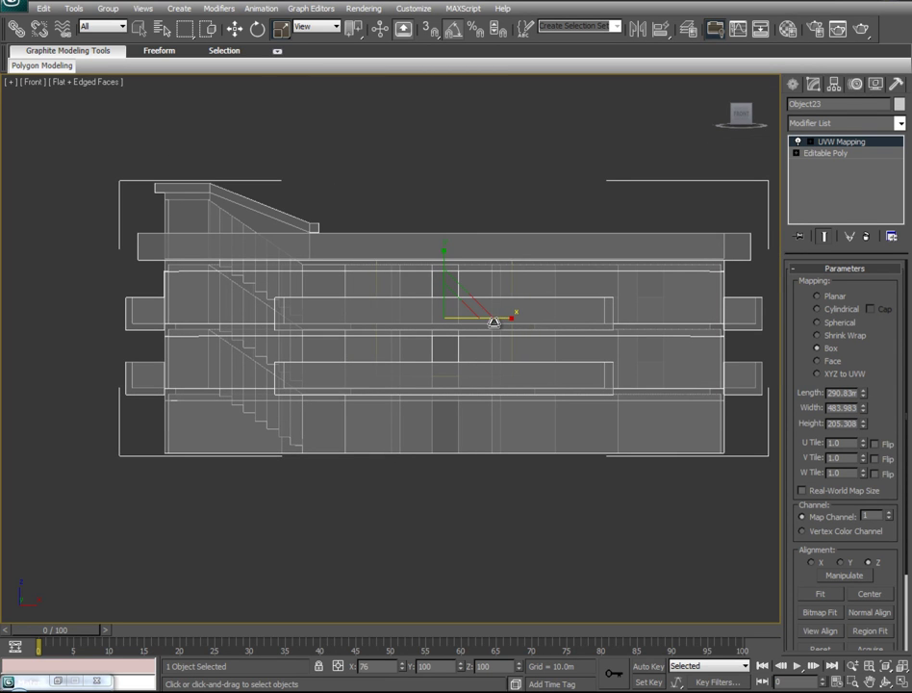
Check the mapping gizmo from the left, turn off see-through display and examine the texture proportions around the building in perspective.
{"action": "key", "text": "l"}
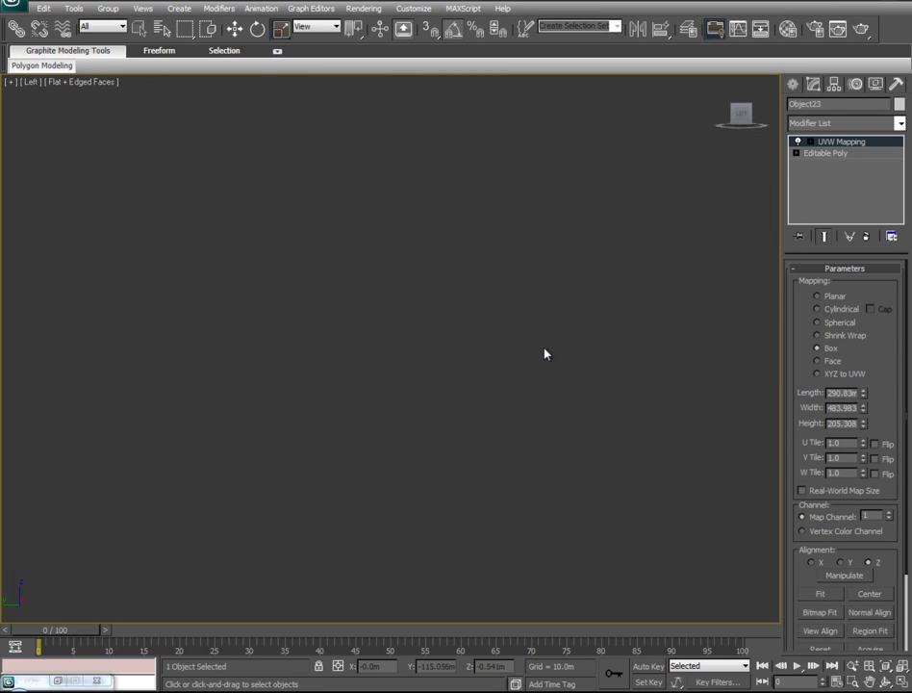
{"action": "key", "text": "z"}
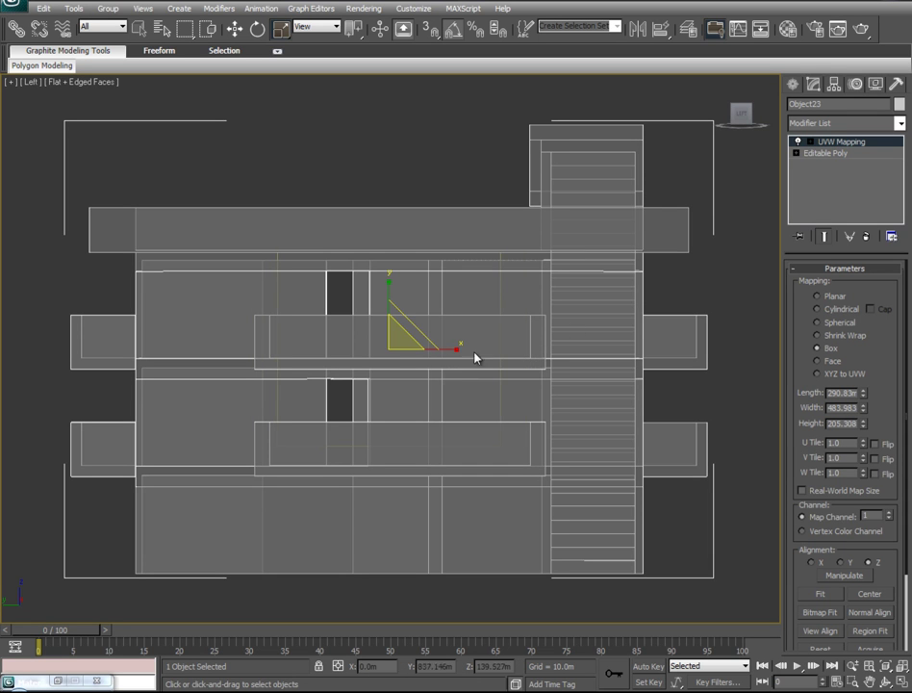
{"action": "key", "text": "alt+x"}
{"action": "middle_click_drag", "start_coordinate": [546, 429], "coordinate": [511, 397], "text": "alt"}
{"action": "key", "text": "z"}
{"action": "key", "text": "p"}
{"action": "scroll", "coordinate": [516, 393], "scroll_direction": "up", "scroll_amount": 4}
{"action": "scroll", "coordinate": [551, 402], "scroll_direction": "down", "scroll_amount": 6}
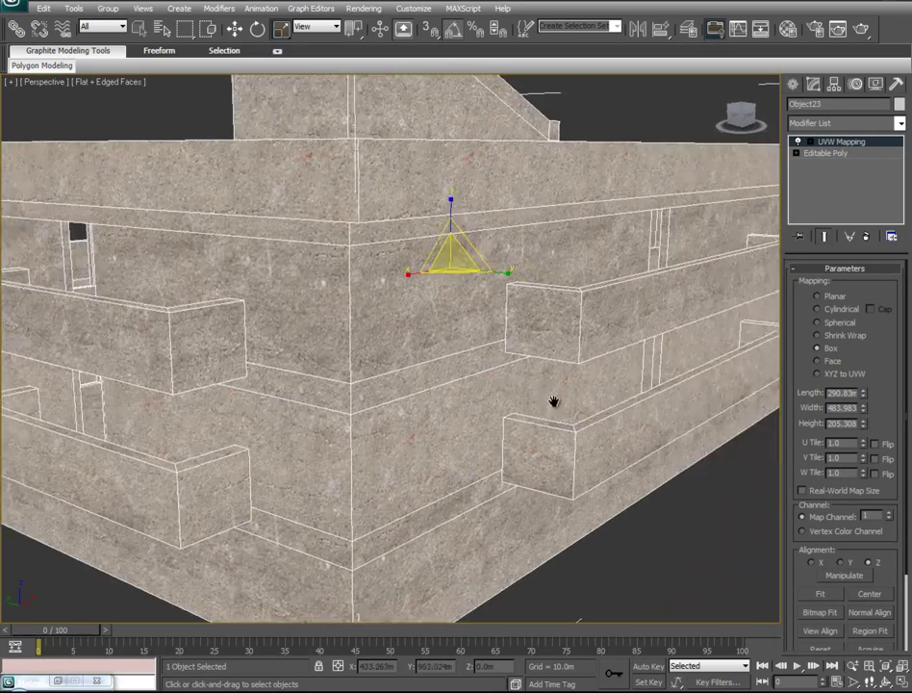
{"action": "middle_click_drag", "start_coordinate": [289, 374], "coordinate": [653, 396], "text": "alt"}
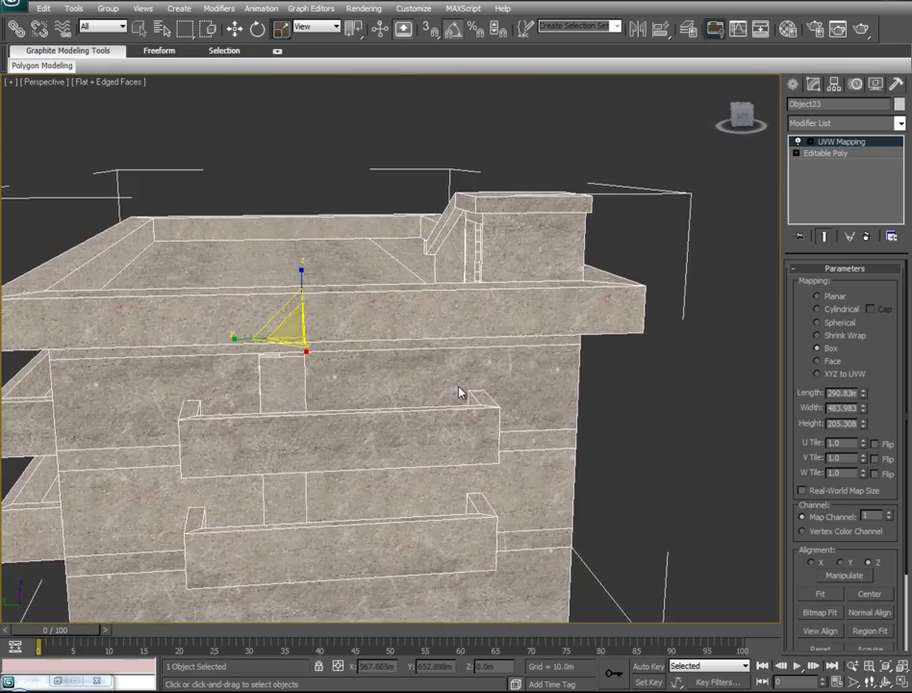
{"action": "middle_click_drag", "start_coordinate": [175, 411], "coordinate": [560, 356], "text": "alt"}
{"action": "middle_click_drag", "start_coordinate": [332, 376], "coordinate": [599, 347], "text": "alt"}
{"action": "scroll", "coordinate": [599, 346], "scroll_direction": "down", "scroll_amount": 4}
{"action": "key", "text": "r"}
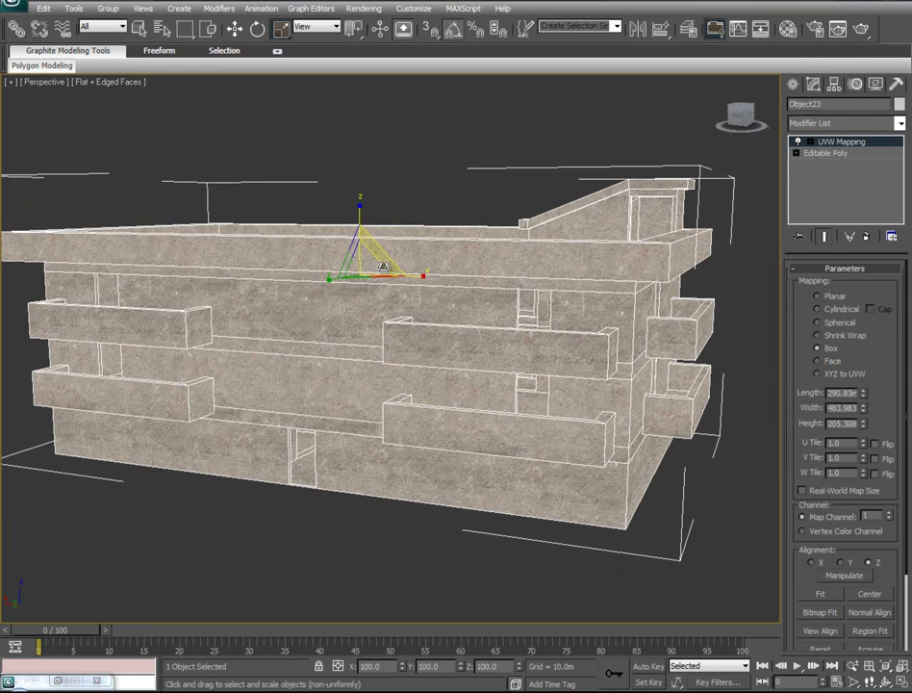
Collapse the building's modifier stack to the UVW Mapping modifier, accepting the warning and setting it not to show again.
{"action": "right_click", "coordinate": [840, 144]}
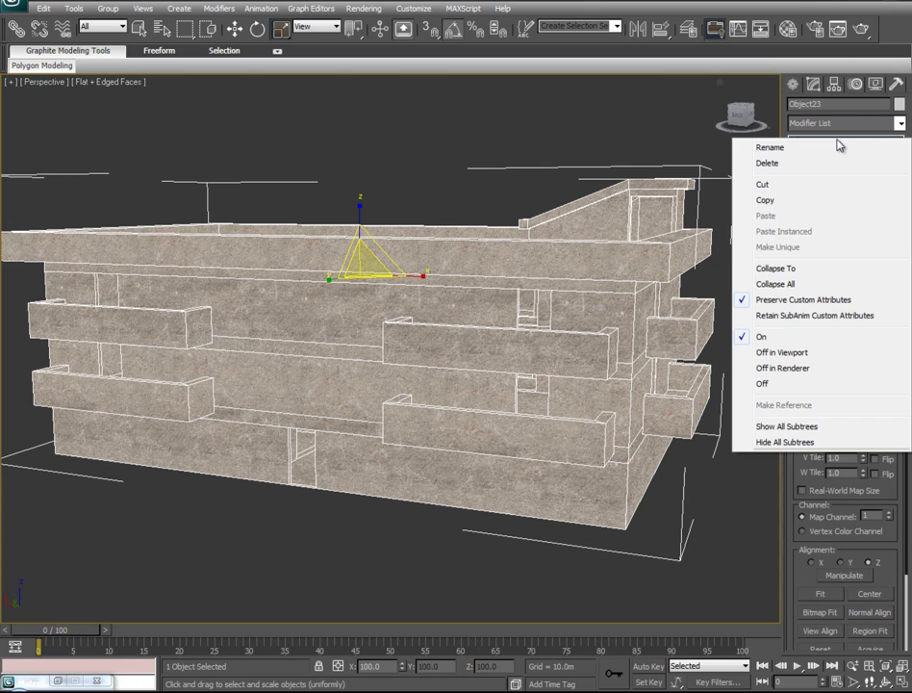
{"action": "left_click", "coordinate": [782, 267]}
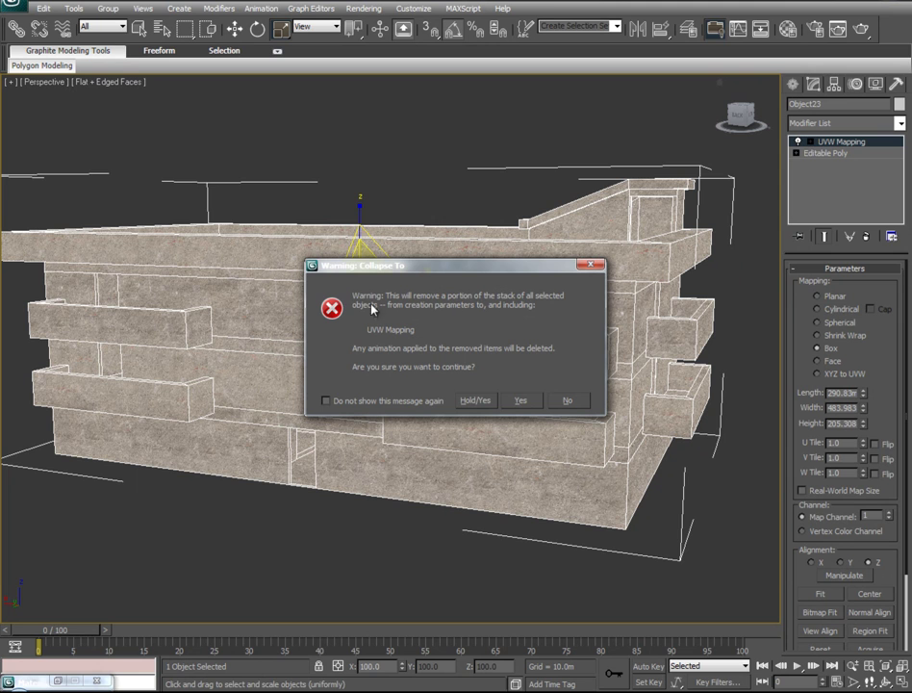
{"action": "left_click", "coordinate": [327, 401]}
{"action": "left_click", "coordinate": [521, 401]}
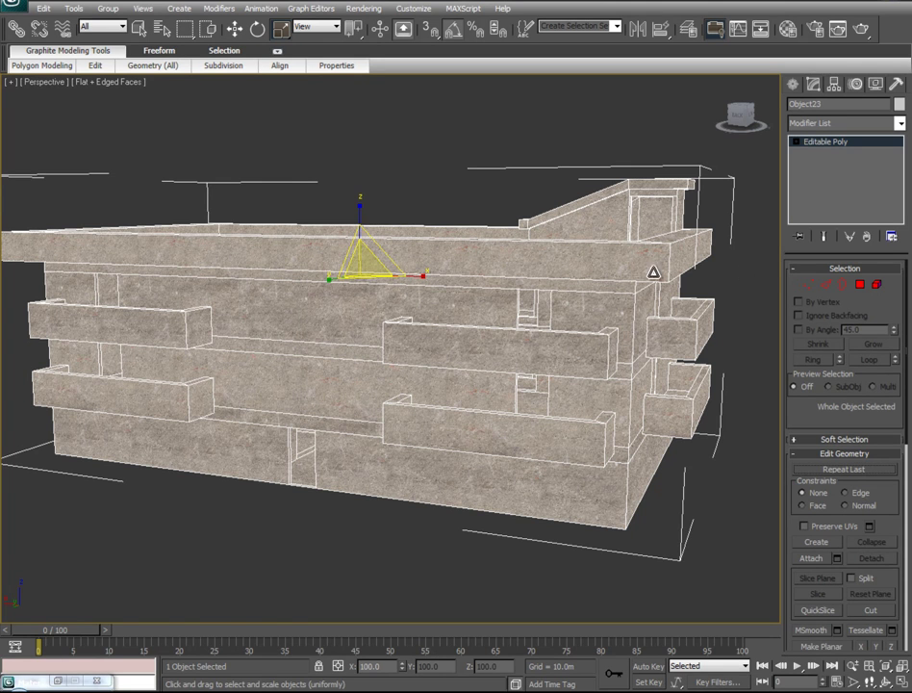
Reopen the Material Editor, enable viewport display of the Concrete#21 sub-material's map and return to the parent material.
{"action": "key", "text": "m"}
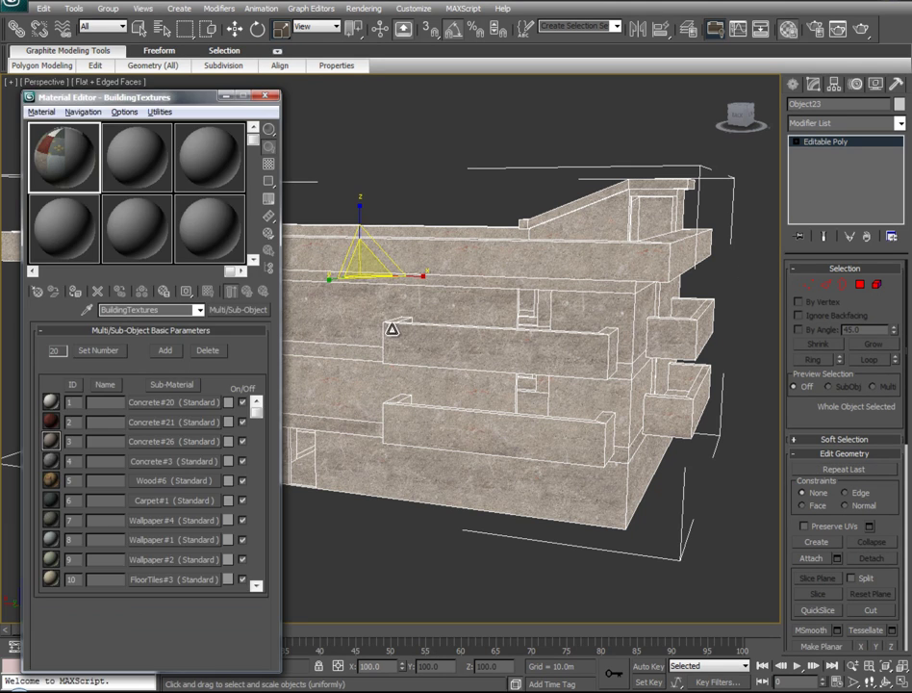
{"action": "left_click", "coordinate": [151, 422]}
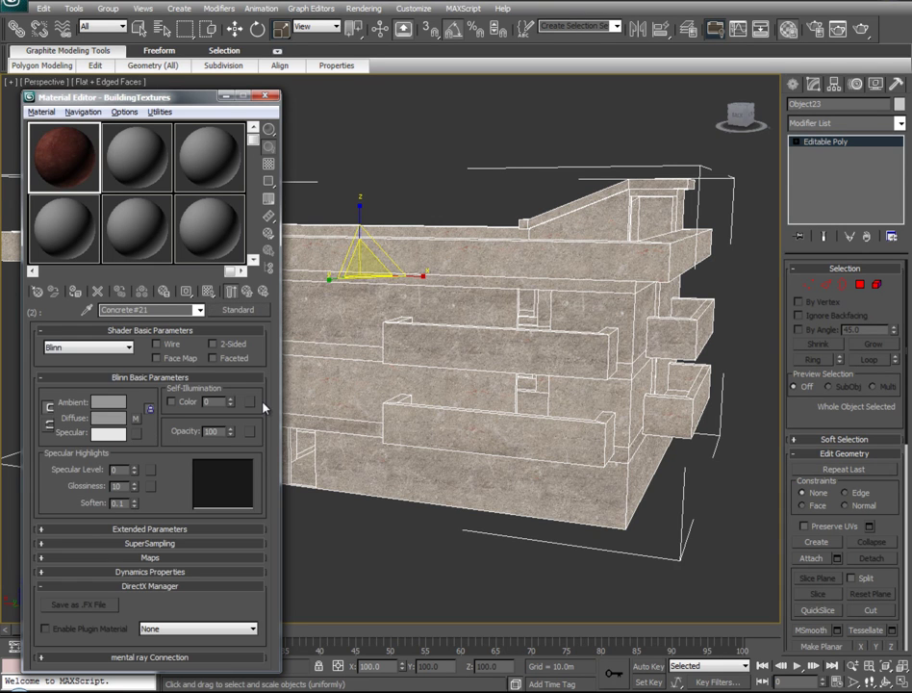
{"action": "left_click", "coordinate": [208, 293]}
{"action": "left_click", "coordinate": [232, 290]}
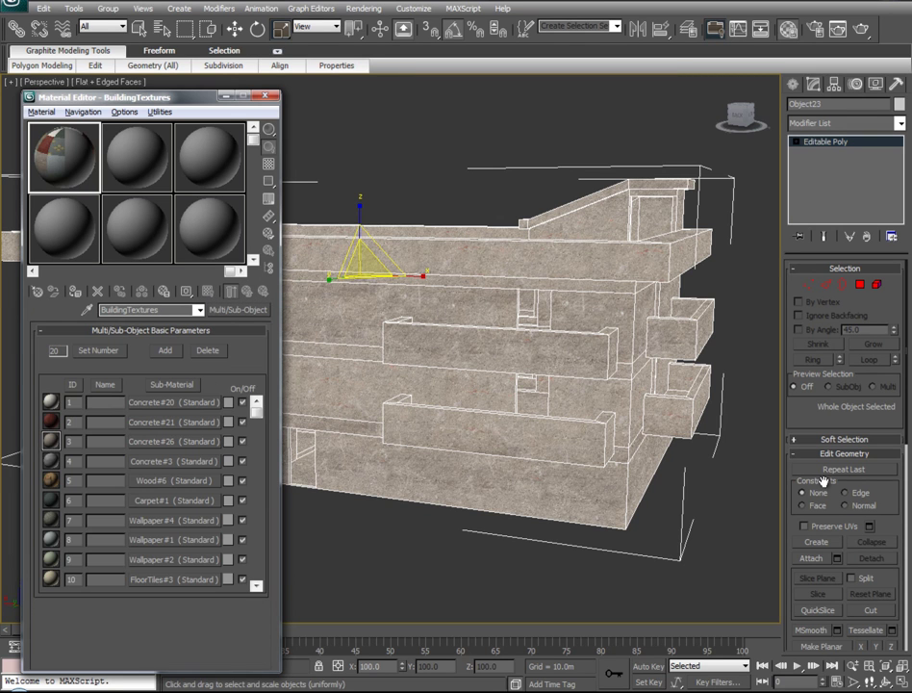
Switch to element selection and select the four balcony walls around the nearest corner of the building.
{"action": "left_click", "coordinate": [878, 285]}
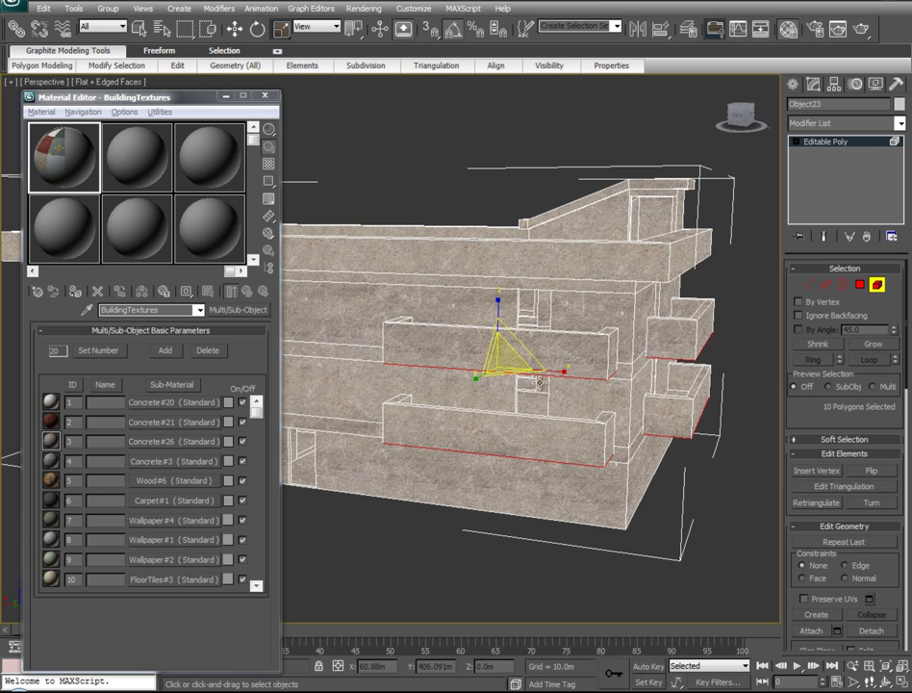
{"action": "left_click", "coordinate": [679, 323]}
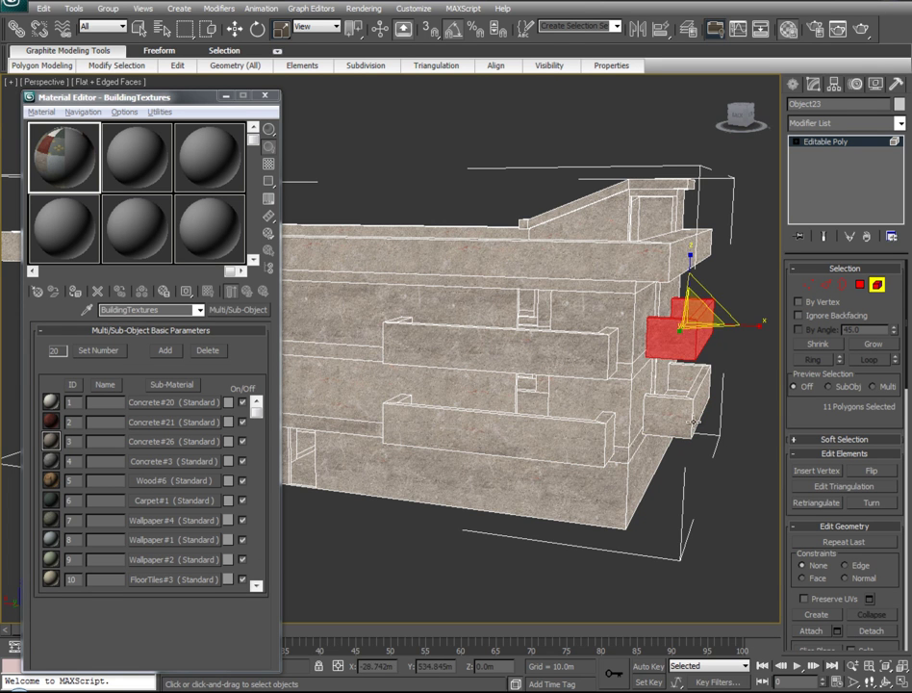
{"action": "left_click", "coordinate": [679, 395], "text": "ctrl"}
{"action": "left_click", "coordinate": [500, 428], "text": "ctrl"}
{"action": "left_click", "coordinate": [542, 365], "text": "ctrl"}
Add the upper and lower balcony walls on the adjoining side to the selection, undoing the wrongly picked element.
{"action": "middle_click_drag", "start_coordinate": [438, 453], "coordinate": [620, 460], "text": "alt"}
{"action": "left_click", "coordinate": [424, 339], "text": "ctrl"}
{"action": "left_click", "coordinate": [396, 436], "text": "ctrl"}
{"action": "key", "text": "ctrl+z"}
{"action": "left_click", "coordinate": [393, 408], "text": "ctrl"}
{"action": "middle_click_drag", "start_coordinate": [395, 467], "coordinate": [907, 526], "text": "alt"}
{"action": "middle_click_drag", "start_coordinate": [22, 525], "coordinate": [173, 501]}
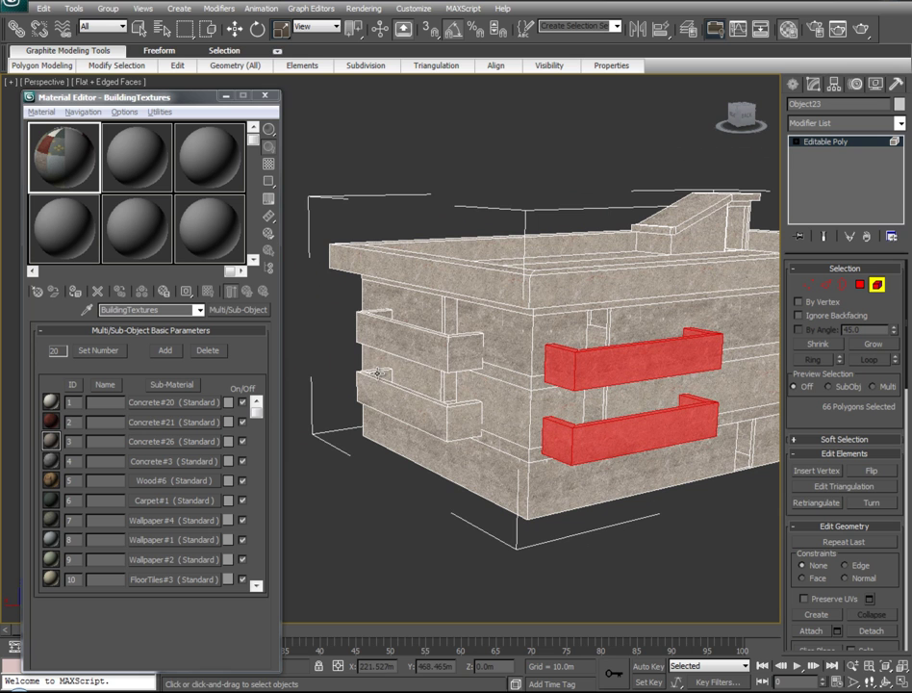
Add the remaining four balcony walls on the other sides of the building to the selection.
{"action": "left_click", "coordinate": [356, 328], "text": "ctrl"}
{"action": "left_click", "coordinate": [380, 402], "text": "ctrl"}
{"action": "middle_click_drag", "start_coordinate": [356, 515], "coordinate": [285, 472], "text": "alt"}
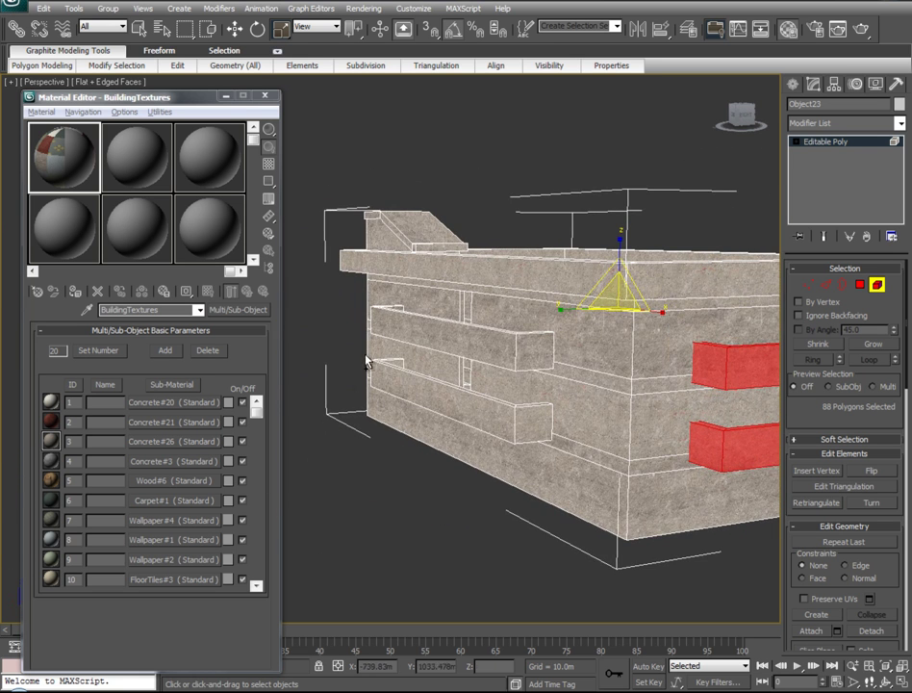
{"action": "left_click", "coordinate": [376, 315], "text": "ctrl"}
{"action": "left_click", "coordinate": [395, 391], "text": "ctrl"}
{"action": "middle_click_drag", "start_coordinate": [348, 501], "coordinate": [344, 536], "text": "alt"}
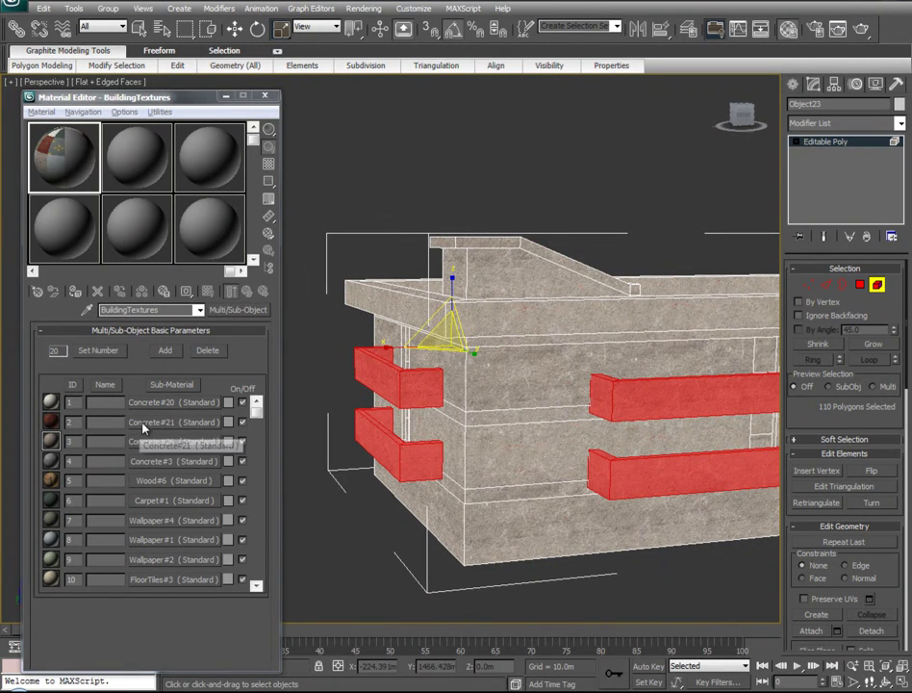
Apply the Concrete#21 sub-material to the selected balcony walls, minimize the Material Editor, clear the selection and inspect the balconies.
{"action": "left_click_drag", "start_coordinate": [173, 422], "coordinate": [423, 430]}
{"action": "middle_click_drag", "start_coordinate": [515, 471], "coordinate": [455, 498], "text": "alt"}
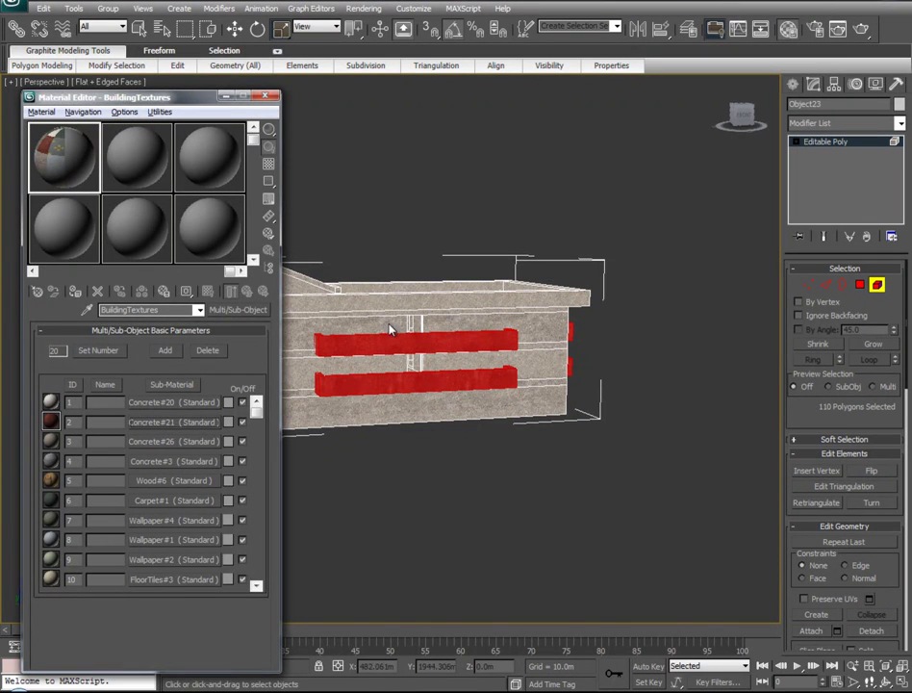
{"action": "left_click", "coordinate": [222, 96]}
{"action": "middle_click_drag", "start_coordinate": [438, 427], "coordinate": [454, 418]}
{"action": "left_click", "coordinate": [425, 363]}
{"action": "left_click", "coordinate": [456, 444]}
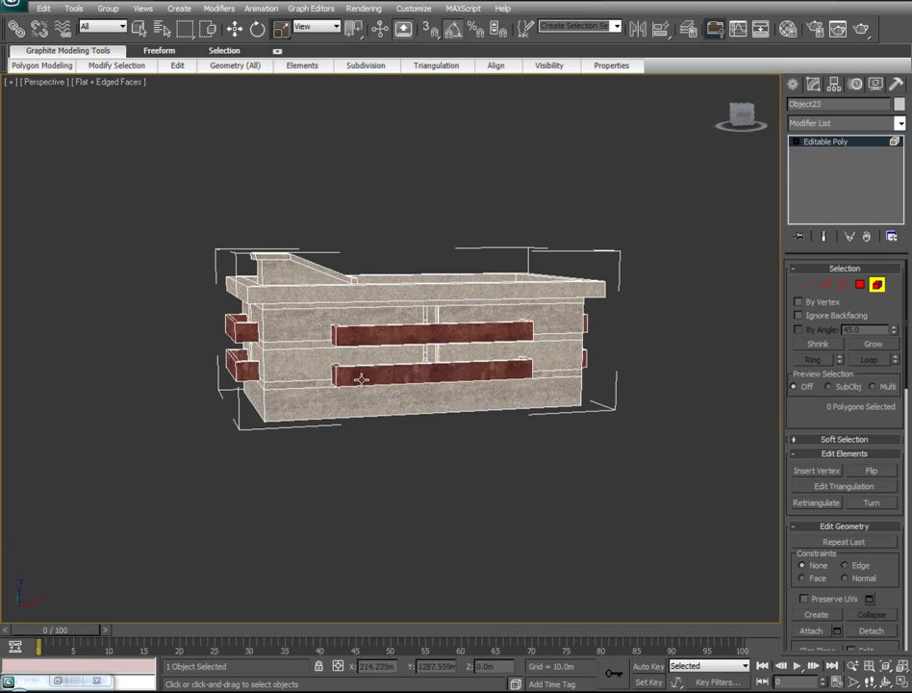
{"action": "scroll", "coordinate": [443, 458], "scroll_direction": "up", "scroll_amount": 6}
{"action": "scroll", "coordinate": [465, 453], "scroll_direction": "down", "scroll_amount": 5}
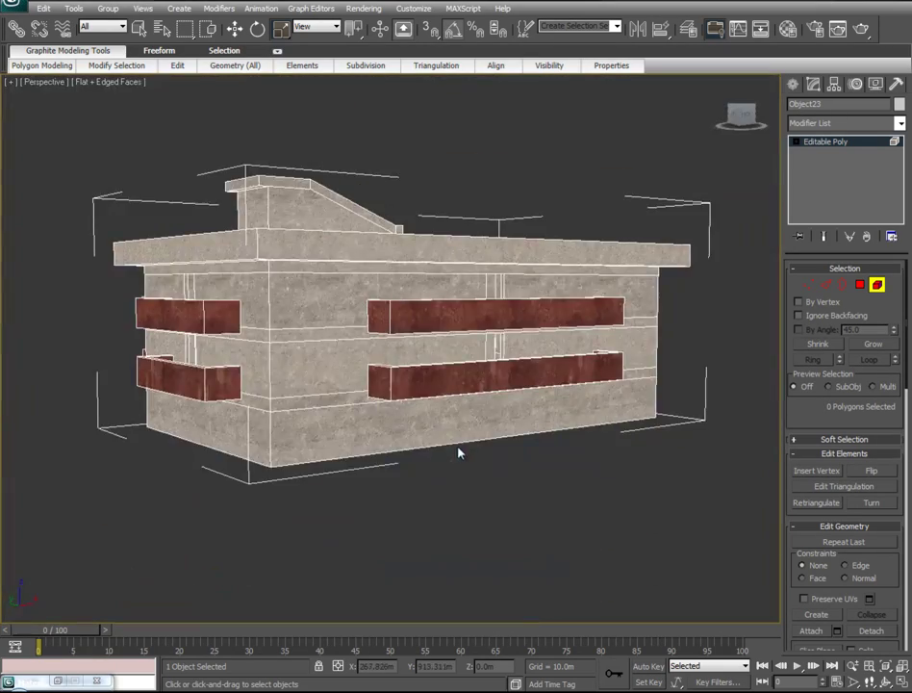
{"action": "scroll", "coordinate": [465, 452], "scroll_direction": "up", "scroll_amount": 4}
{"action": "middle_click_drag", "start_coordinate": [489, 452], "coordinate": [545, 474], "text": "alt"}
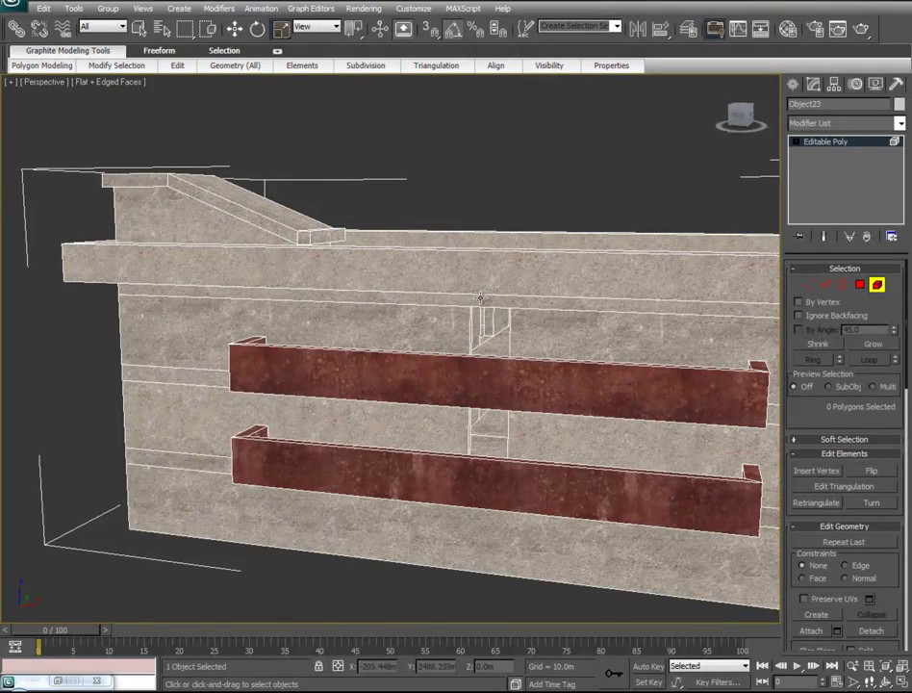
Reopen the Material Editor, open the Concrete#20 sub-material and return to the parent material.
{"action": "key", "text": "m"}
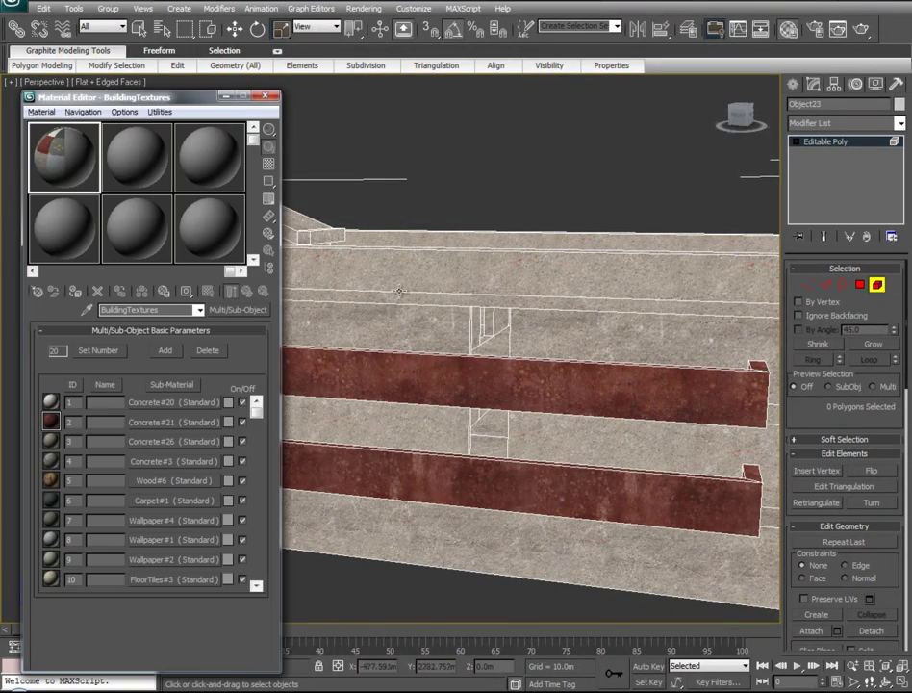
{"action": "left_click", "coordinate": [138, 404]}
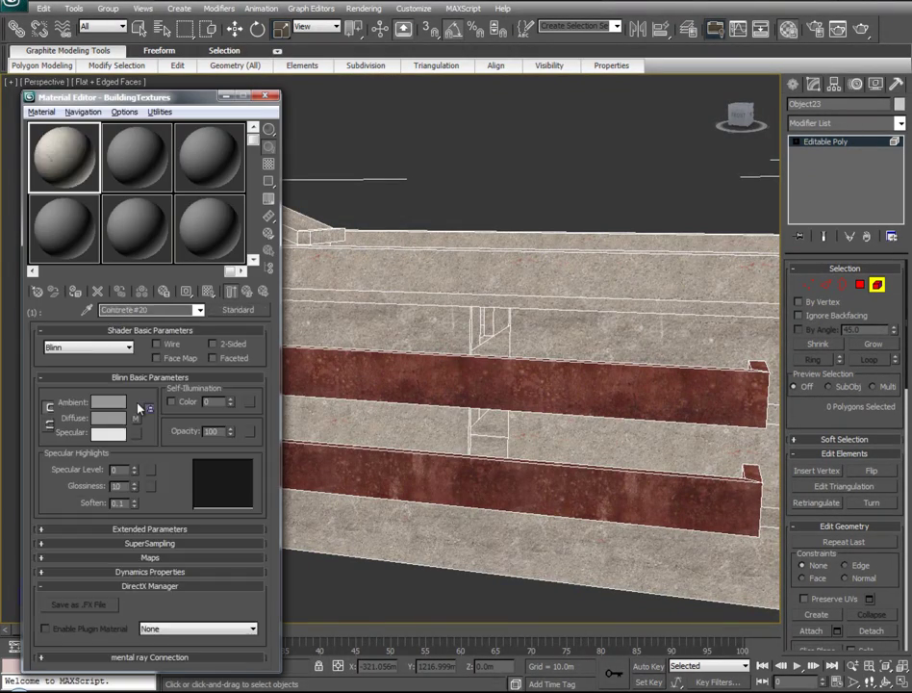
{"action": "left_click", "coordinate": [249, 293]}
Switch to polygon selection and select the outer faces of two roof parapet sides plus three of its top faces.
{"action": "left_click", "coordinate": [860, 284]}
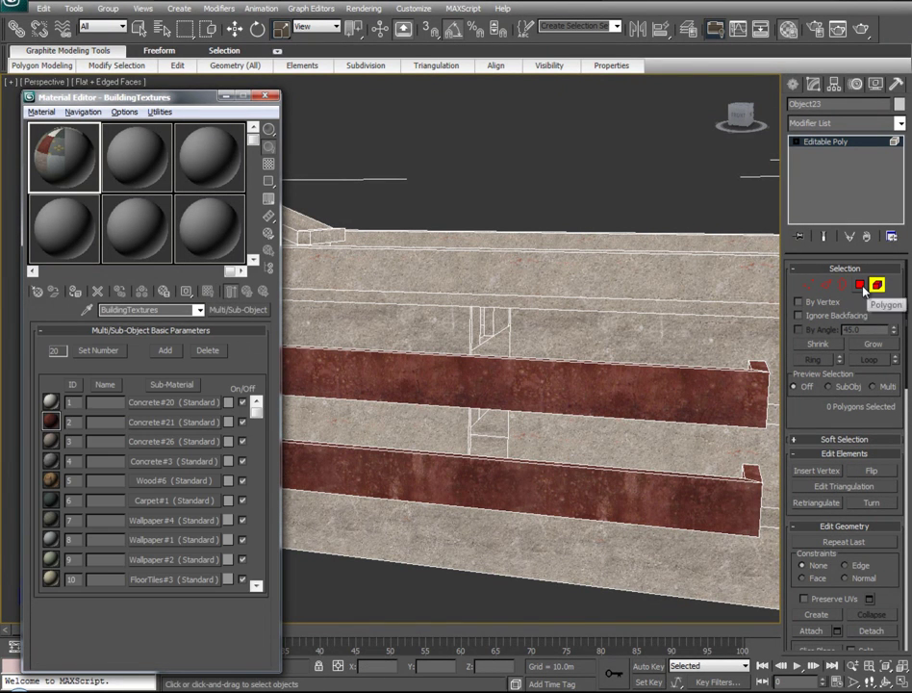
{"action": "left_click", "coordinate": [415, 277]}
{"action": "middle_click_drag", "start_coordinate": [354, 387], "coordinate": [599, 452], "text": "alt"}
{"action": "left_click", "coordinate": [473, 386], "text": "shift"}
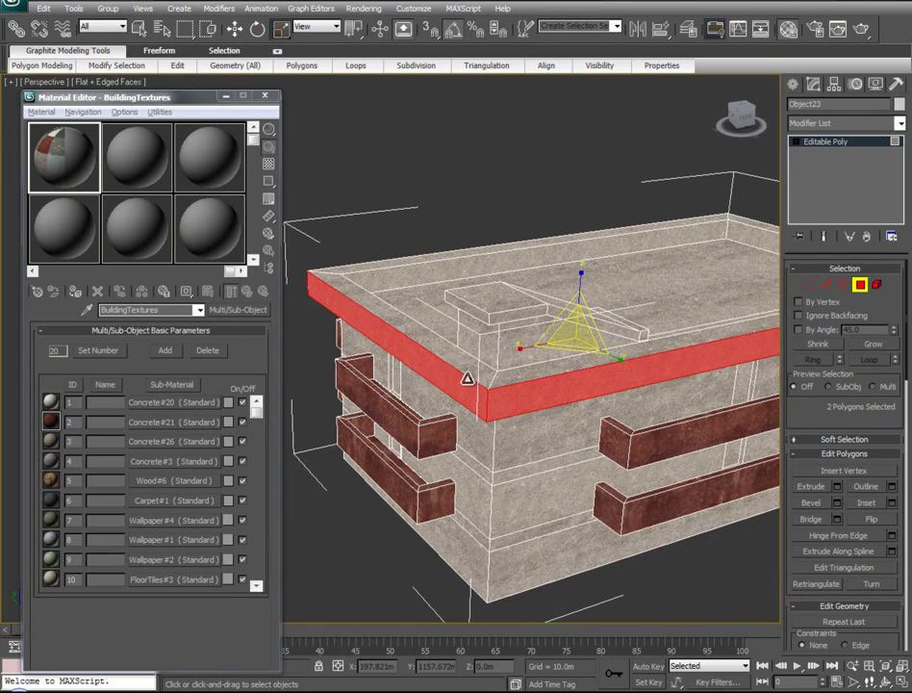
{"action": "left_click", "coordinate": [330, 269], "text": "ctrl"}
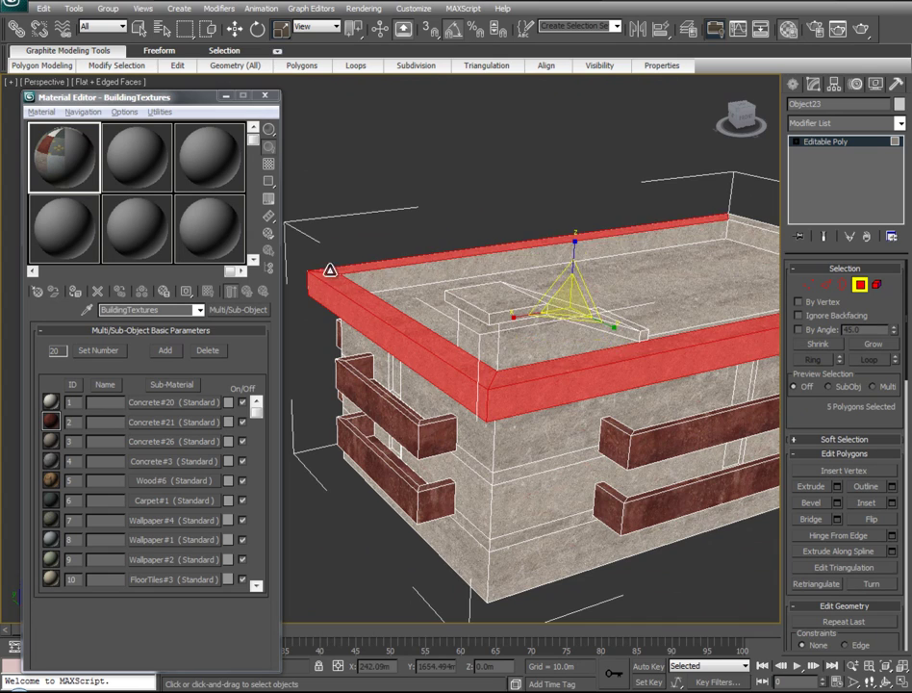
Add the parapet's remaining outer, top and underside faces to the polygon selection.
{"action": "middle_click_drag", "start_coordinate": [364, 414], "coordinate": [896, 353], "text": "alt"}
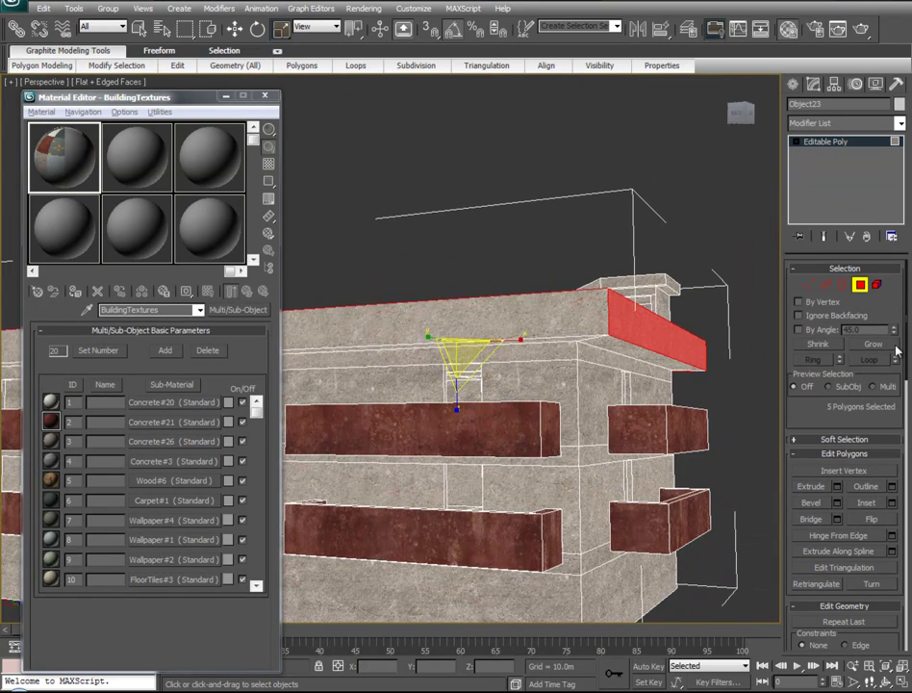
{"action": "left_click", "coordinate": [588, 321], "text": "shift"}
{"action": "middle_click_drag", "start_coordinate": [443, 462], "coordinate": [3, 344], "text": "alt"}
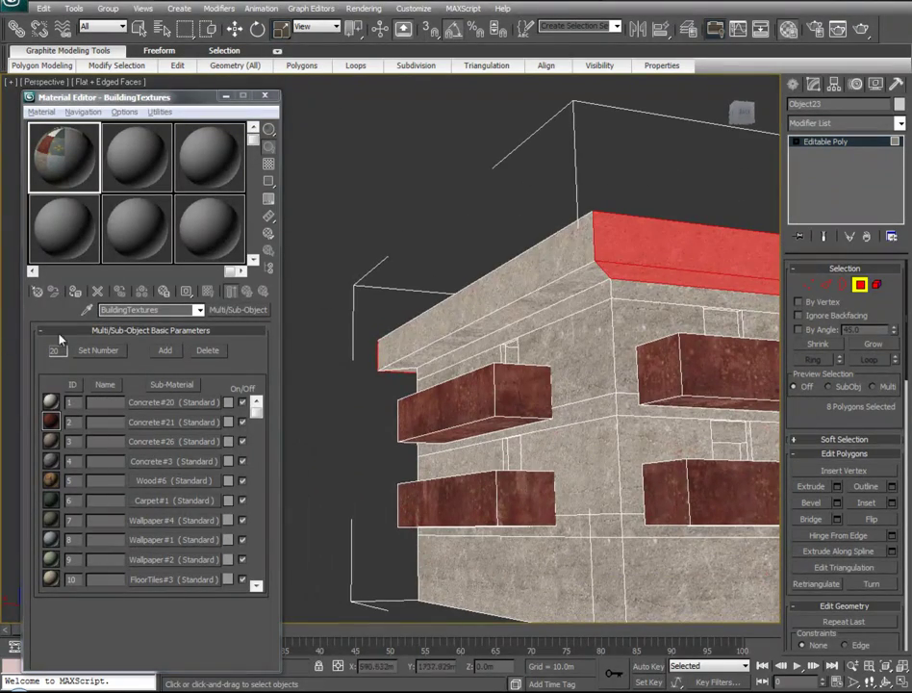
{"action": "left_click", "coordinate": [502, 317], "text": "shift"}
{"action": "middle_click_drag", "start_coordinate": [414, 318], "coordinate": [382, 370], "text": "alt"}
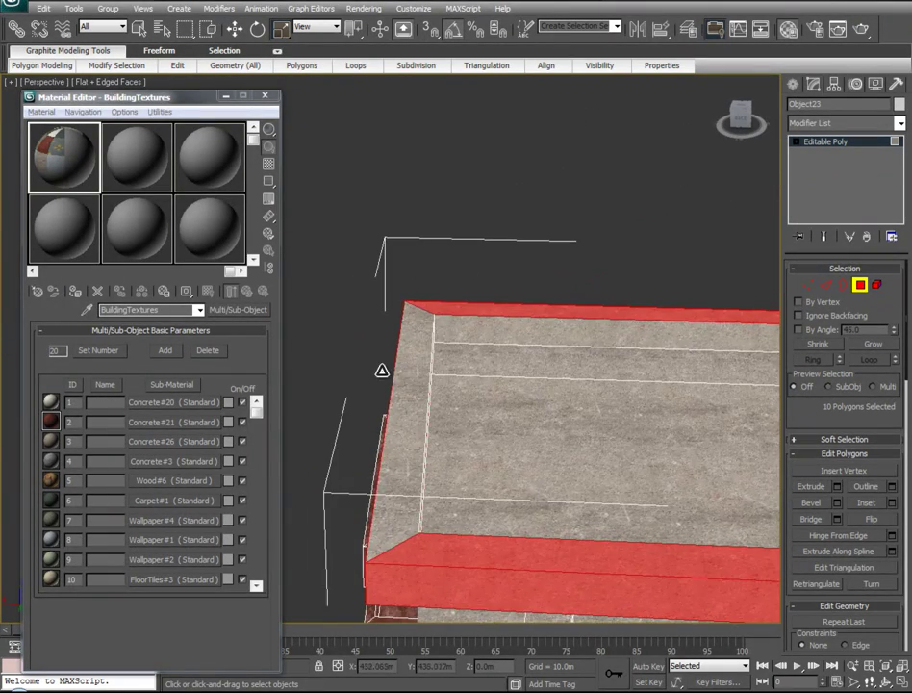
{"action": "left_click", "coordinate": [421, 353], "text": "ctrl"}
Add the low end and sloped faces of the roof stairwell's cover slab to the selection.
{"action": "middle_click_drag", "start_coordinate": [471, 462], "coordinate": [710, 514], "text": "alt"}
{"action": "scroll", "coordinate": [554, 292], "scroll_direction": "up", "scroll_amount": 2}
{"action": "middle_click_drag", "start_coordinate": [426, 300], "coordinate": [257, 407], "text": "alt"}
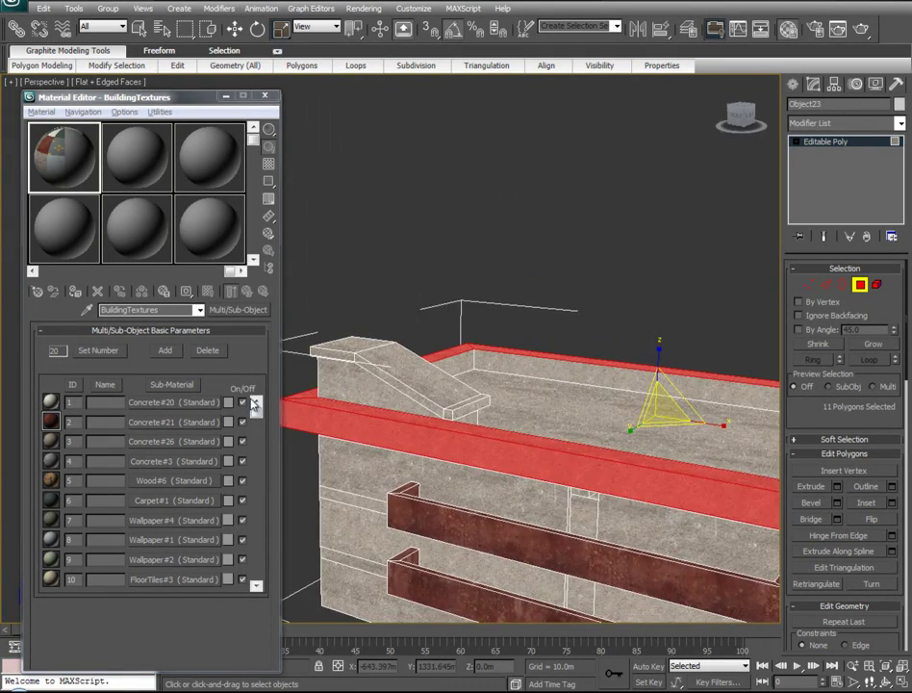
{"action": "scroll", "coordinate": [468, 451], "scroll_direction": "up", "scroll_amount": 3}
{"action": "scroll", "coordinate": [468, 450], "scroll_direction": "up", "scroll_amount": 1}
{"action": "left_click", "coordinate": [508, 489], "text": "ctrl"}
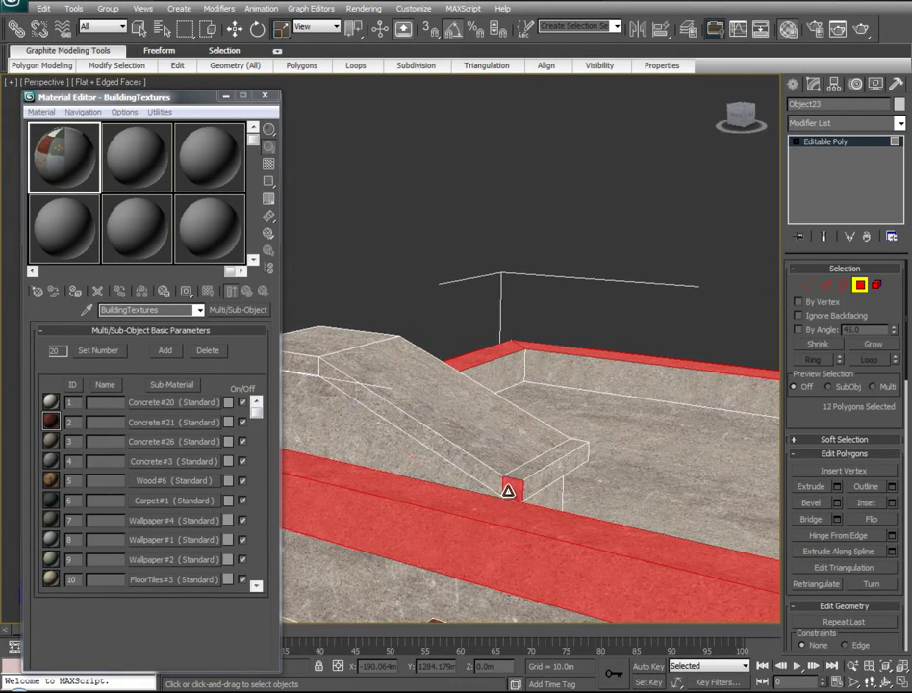
{"action": "left_click", "coordinate": [486, 474], "text": "ctrl"}
{"action": "left_click", "coordinate": [494, 419], "text": "ctrl"}
{"action": "left_click", "coordinate": [545, 460], "text": "ctrl"}
{"action": "left_click", "coordinate": [560, 472], "text": "ctrl"}
{"action": "middle_click_drag", "start_coordinate": [607, 473], "coordinate": [543, 497], "text": "alt"}
{"action": "middle_click_drag", "start_coordinate": [763, 454], "coordinate": [641, 442]}
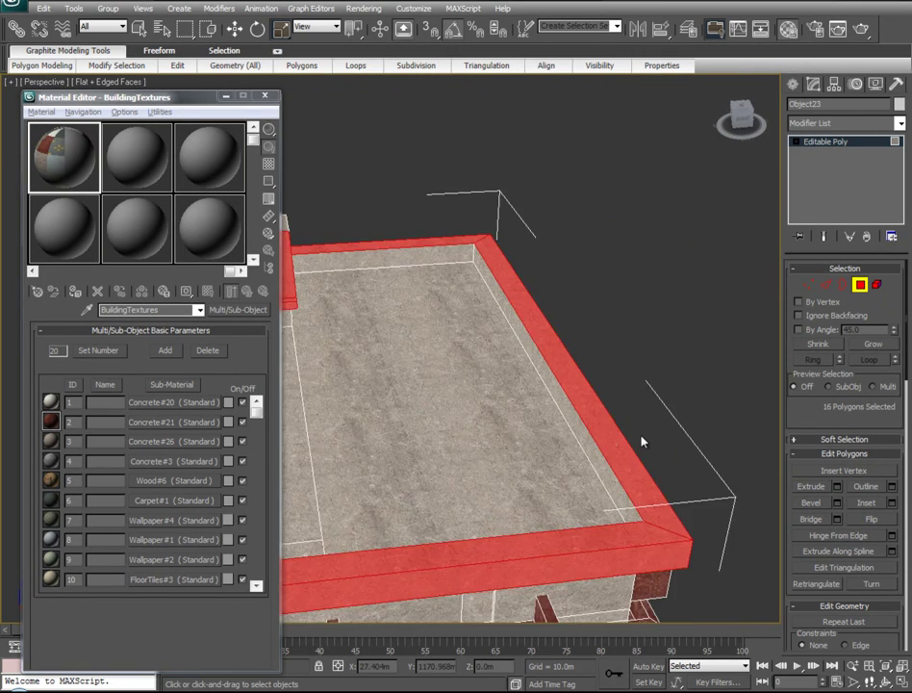
Add the faces on the other side of the stairwell's sloped cover slab to the selection.
{"action": "scroll", "coordinate": [531, 440], "scroll_direction": "down", "scroll_amount": 4}
{"action": "middle_click_drag", "start_coordinate": [531, 440], "coordinate": [414, 425], "text": "alt"}
{"action": "scroll", "coordinate": [601, 290], "scroll_direction": "up", "scroll_amount": 6}
{"action": "middle_click_drag", "start_coordinate": [653, 309], "coordinate": [237, 389]}
{"action": "left_click", "coordinate": [555, 292], "text": "ctrl"}
{"action": "left_click", "coordinate": [619, 268], "text": "ctrl"}
{"action": "middle_click_drag", "start_coordinate": [706, 231], "coordinate": [402, 301], "text": "alt"}
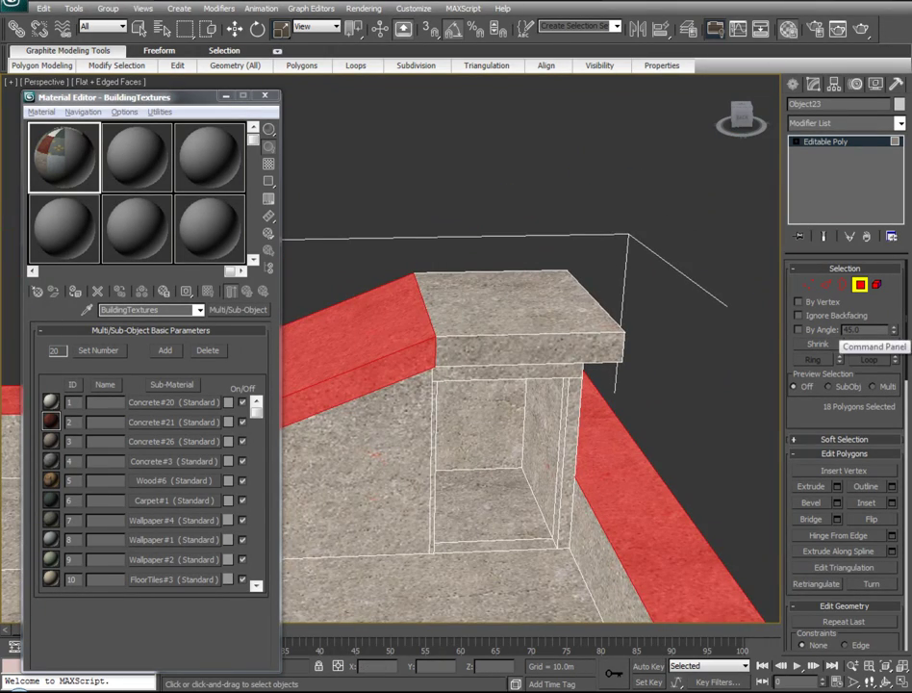
Add the top and edge faces of the flat part of the stairwell's cover slab to the selection.
{"action": "left_click", "coordinate": [476, 297], "text": "ctrl"}
{"action": "left_click", "coordinate": [491, 339], "text": "ctrl"}
{"action": "middle_click_drag", "start_coordinate": [597, 357], "coordinate": [289, 354], "text": "alt"}
{"action": "left_click", "coordinate": [535, 349], "text": "ctrl"}
{"action": "middle_click_drag", "start_coordinate": [597, 352], "coordinate": [383, 254], "text": "alt"}
{"action": "left_click", "coordinate": [570, 545], "text": "ctrl"}
{"action": "scroll", "coordinate": [460, 497], "scroll_direction": "down", "scroll_amount": 4}
{"action": "middle_click_drag", "start_coordinate": [424, 501], "coordinate": [533, 505], "text": "alt"}
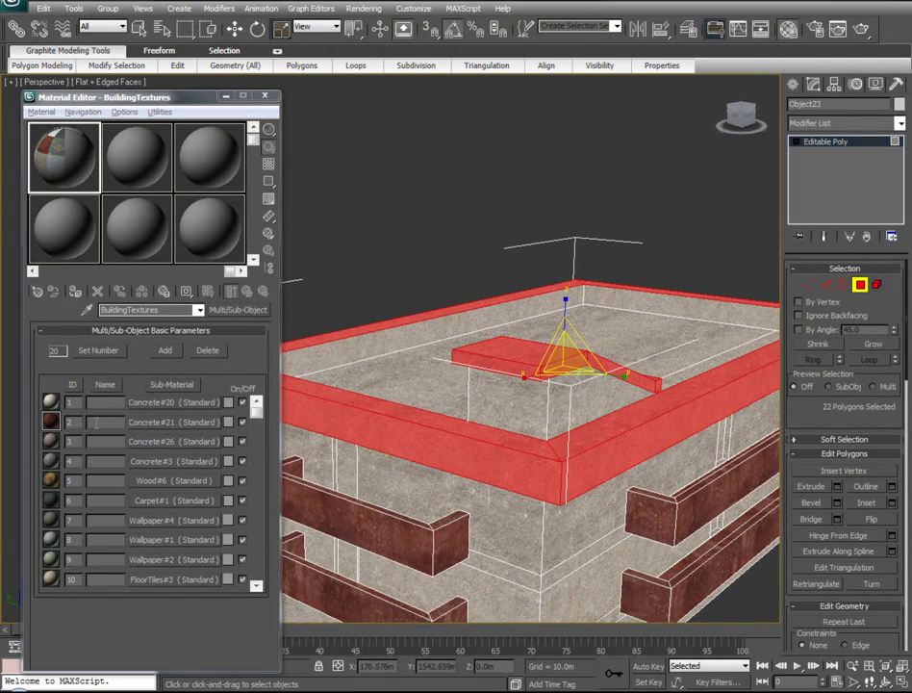
Apply the Concrete#20 sub-material to the selected parapet and stairwell cover faces, leave polygon selection and inspect the building.
{"action": "left_click_drag", "start_coordinate": [50, 416], "coordinate": [389, 439]}
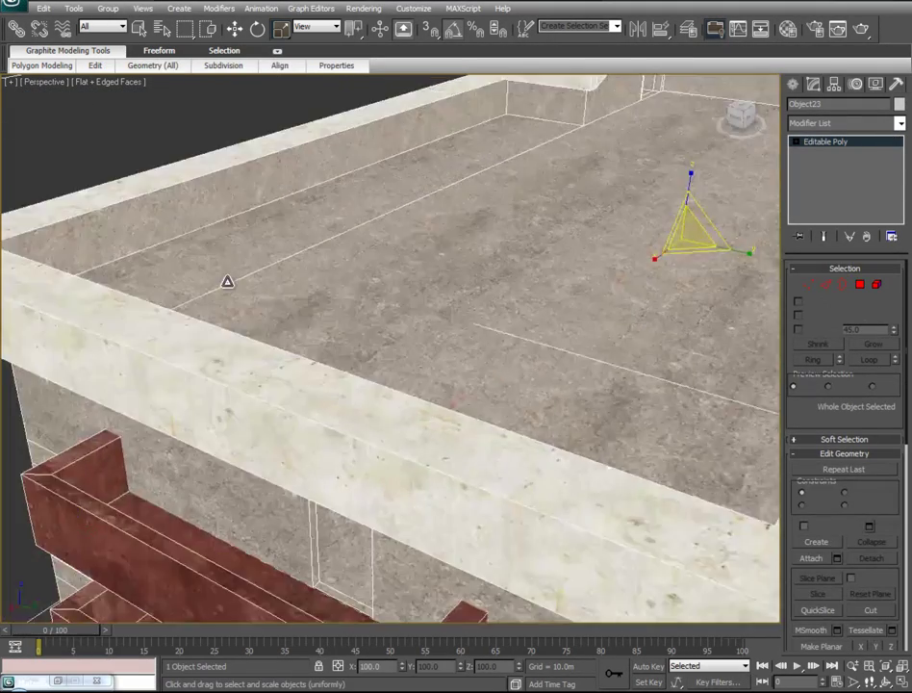
{"action": "scroll", "coordinate": [402, 359], "scroll_direction": "down", "scroll_amount": 3}
{"action": "middle_click_drag", "start_coordinate": [475, 492], "coordinate": [324, 431], "text": "alt"}
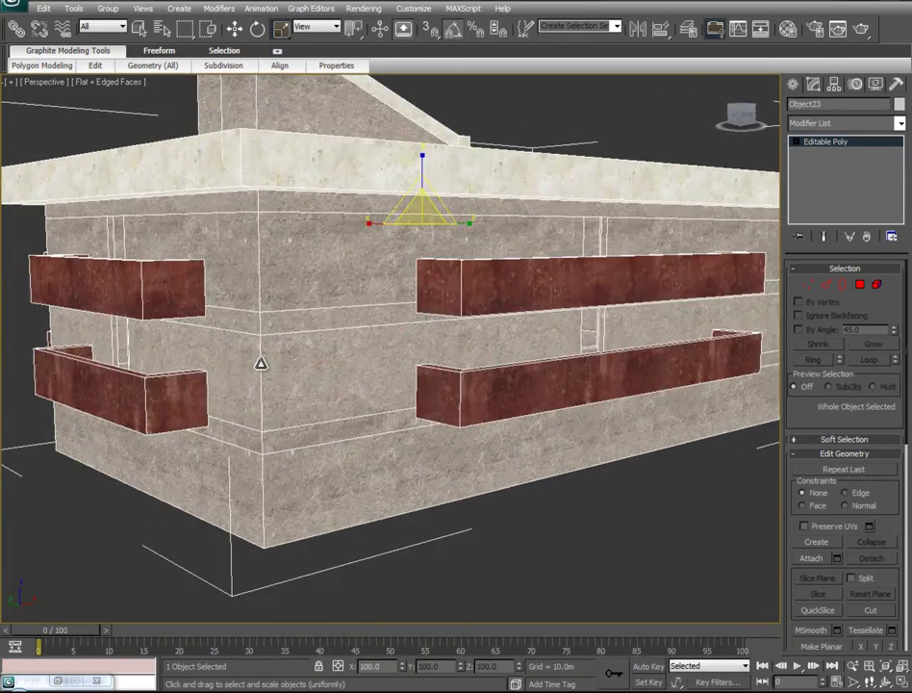
{"action": "middle_click_drag", "start_coordinate": [260, 365], "coordinate": [285, 423], "text": "alt"}
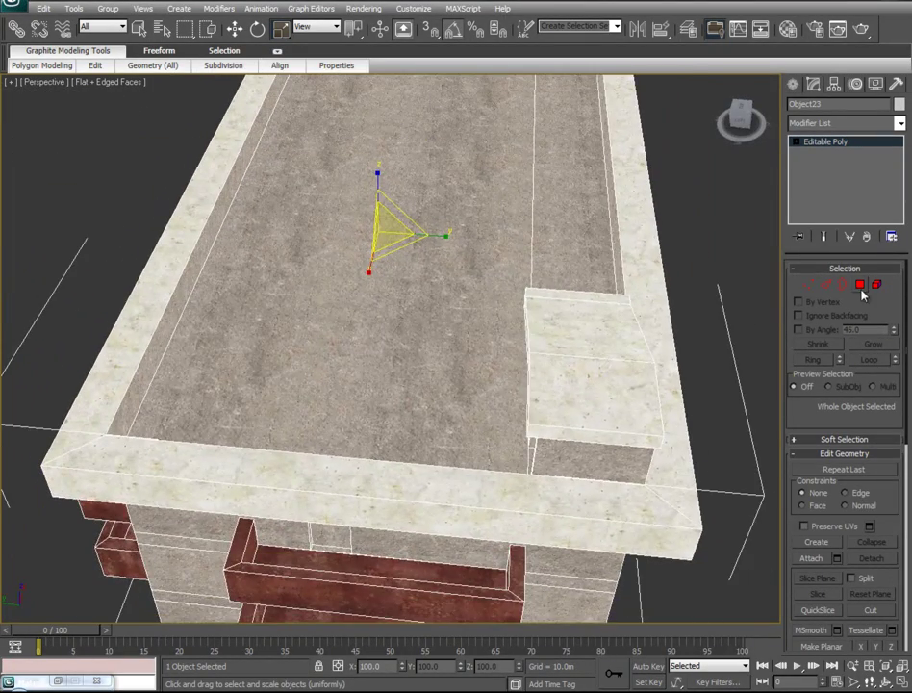
Select the parapet's inner faces and the stairwell walls as polygons, apply the Concrete#3 sub-material and clear the selection.
{"action": "left_click", "coordinate": [860, 286]}
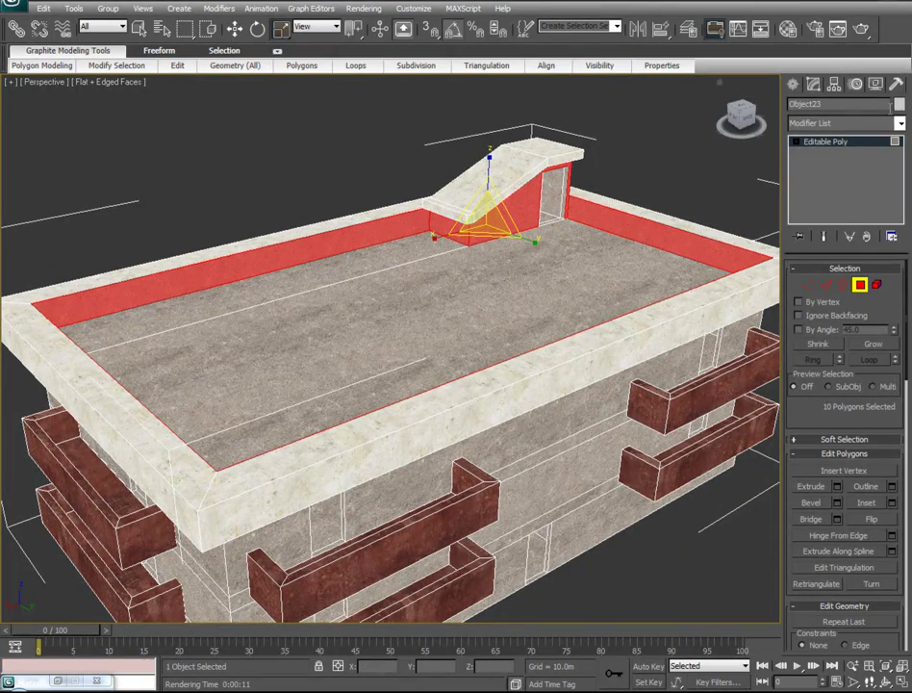
{"action": "left_click", "coordinate": [809, 30]}
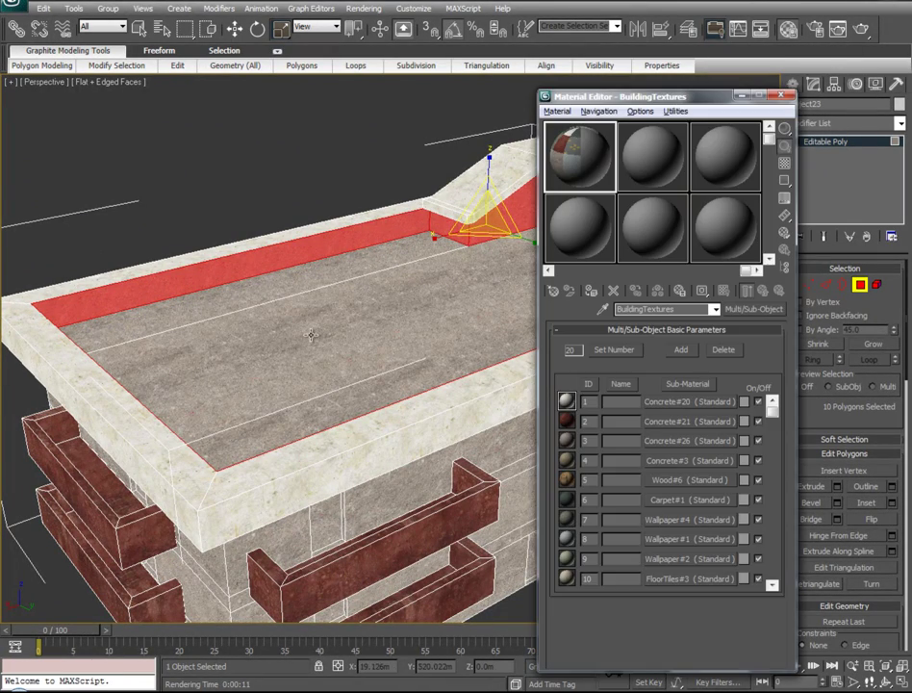
{"action": "left_click_drag", "start_coordinate": [671, 99], "coordinate": [158, 107]}
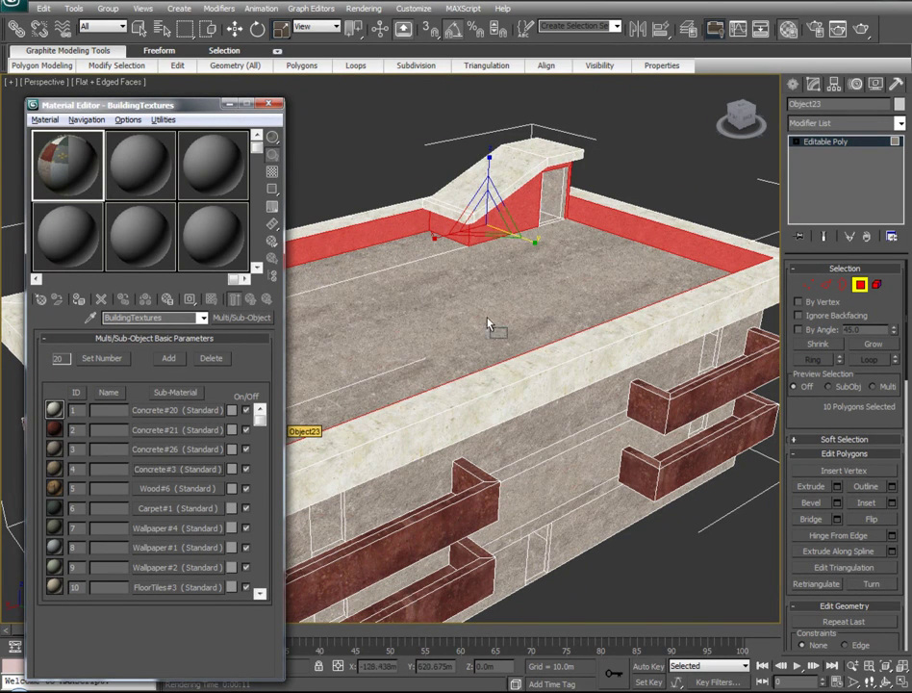
{"action": "left_click", "coordinate": [228, 104]}
{"action": "left_click", "coordinate": [292, 163]}
Select the upper and lower floor-level band polygons on two adjoining facades.
{"action": "middle_click_drag", "start_coordinate": [267, 411], "coordinate": [257, 389], "text": "alt"}
{"action": "scroll", "coordinate": [261, 387], "scroll_direction": "up", "scroll_amount": 2}
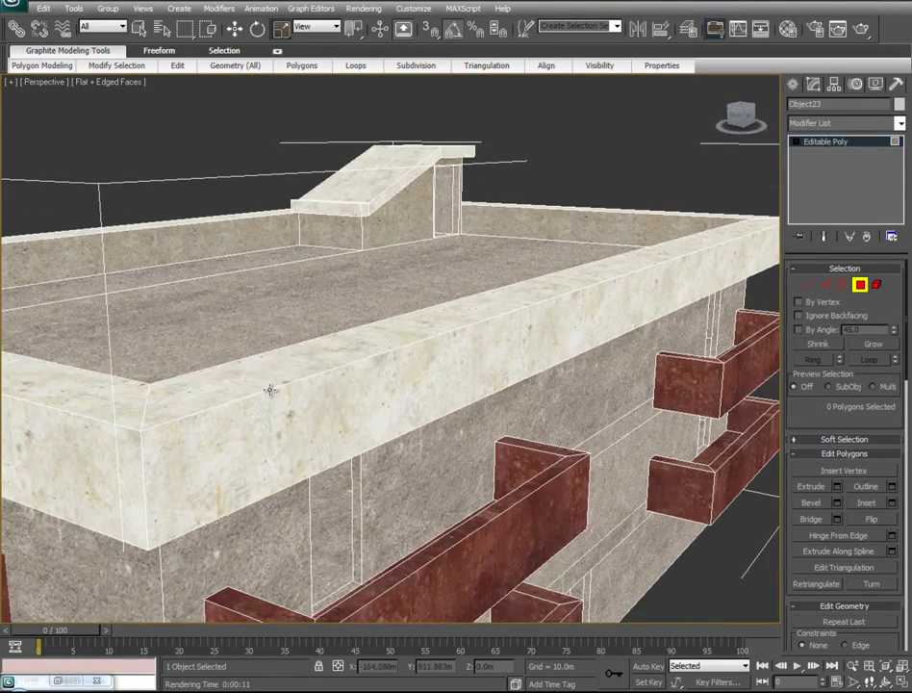
{"action": "middle_click_drag", "start_coordinate": [456, 416], "coordinate": [365, 329], "text": "alt"}
{"action": "left_click", "coordinate": [365, 328]}
{"action": "left_click", "coordinate": [277, 466], "text": "ctrl"}
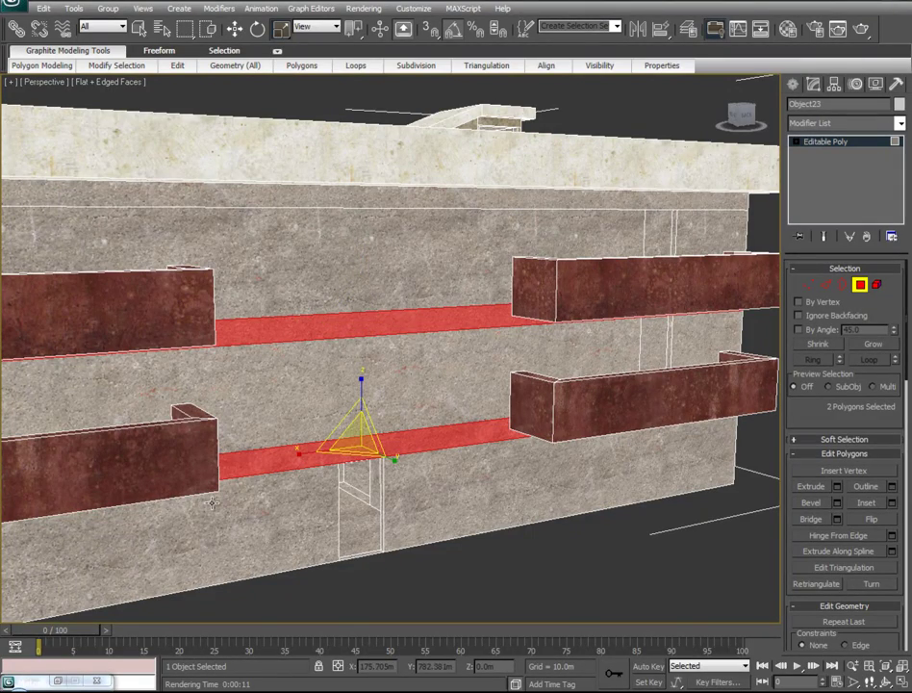
{"action": "middle_click_drag", "start_coordinate": [435, 463], "coordinate": [701, 438], "text": "alt"}
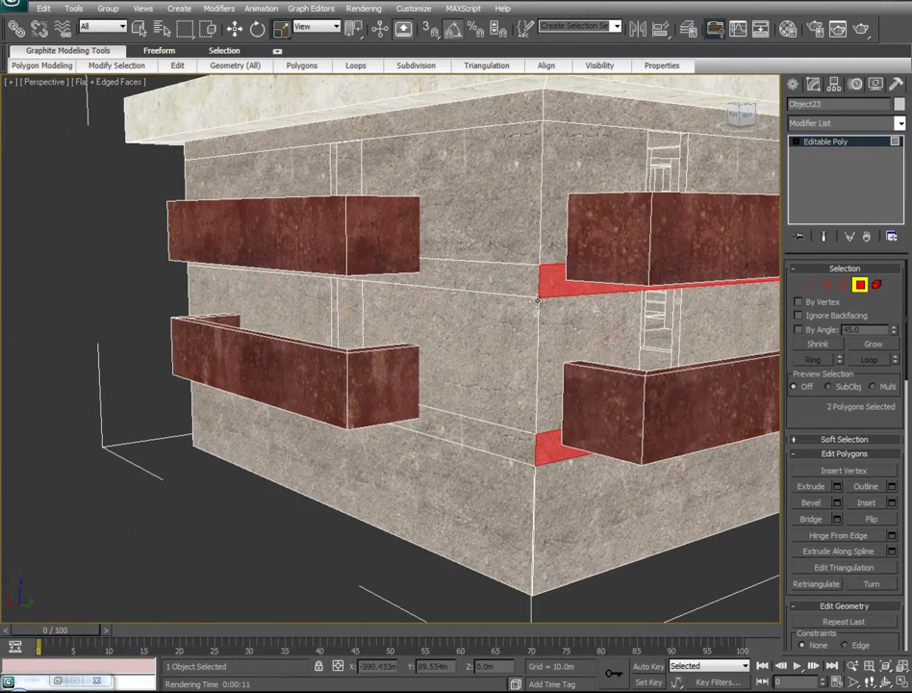
{"action": "middle_click_drag", "start_coordinate": [537, 301], "coordinate": [485, 434], "text": "alt"}
{"action": "left_click", "coordinate": [485, 434], "text": "ctrl"}
Add the upper and lower floor-level bands on the remaining two facades to the selection.
{"action": "middle_click_drag", "start_coordinate": [167, 476], "coordinate": [414, 464], "text": "alt"}
{"action": "left_click", "coordinate": [292, 271], "text": "ctrl"}
{"action": "left_click", "coordinate": [278, 415], "text": "ctrl"}
{"action": "middle_click_drag", "start_coordinate": [117, 514], "coordinate": [578, 314], "text": "alt"}
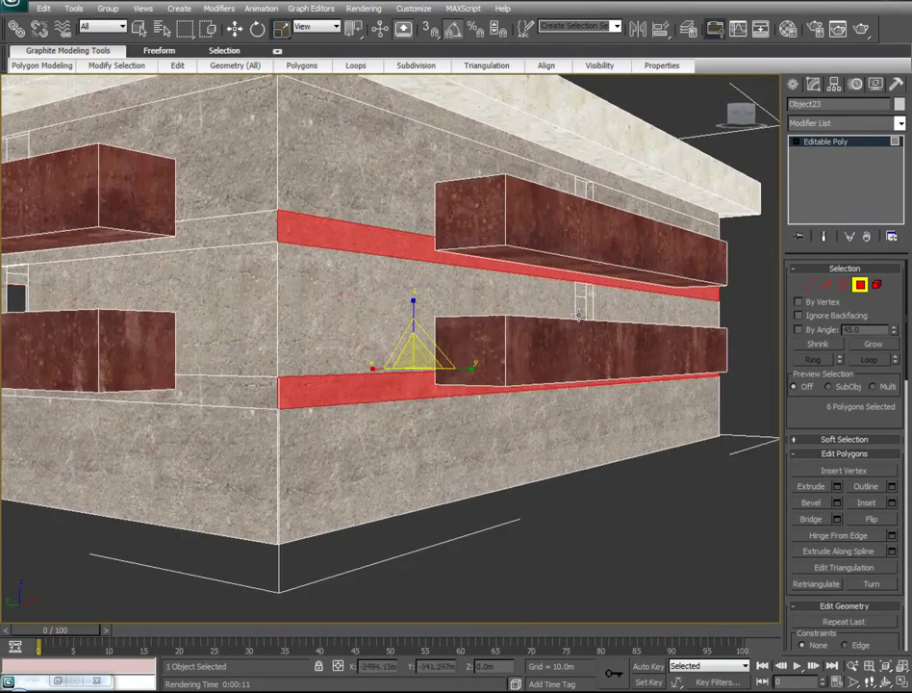
{"action": "left_click", "coordinate": [244, 235], "text": "ctrl"}
{"action": "left_click", "coordinate": [144, 380], "text": "ctrl"}
{"action": "middle_click_drag", "start_coordinate": [145, 381], "coordinate": [625, 478], "text": "alt"}
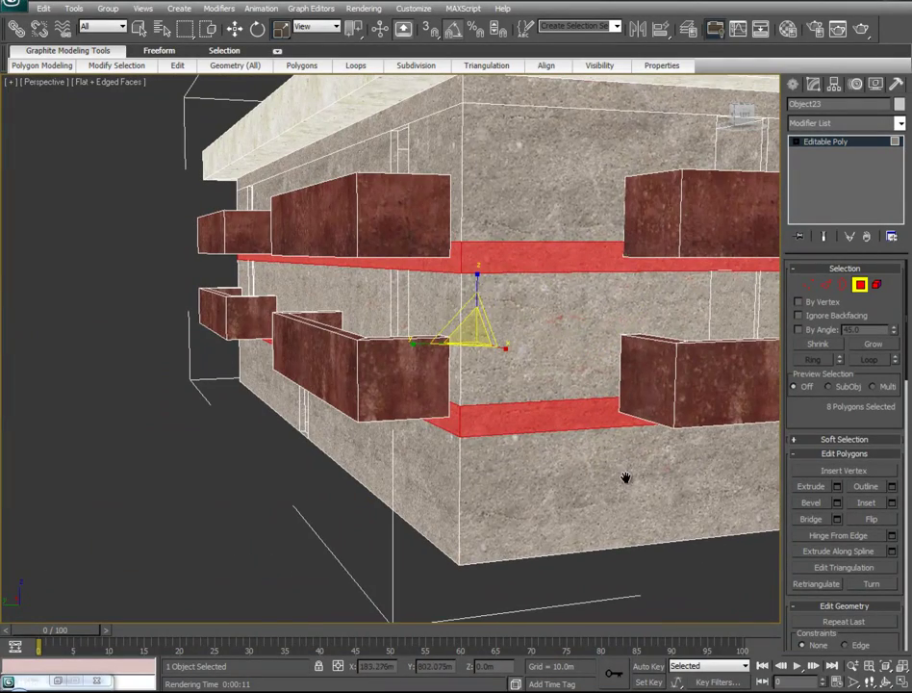
Apply the Concrete#3 sub-material to the selected facade bands, minimize the Material Editor and clear the selection.
{"action": "left_click", "coordinate": [58, 681]}
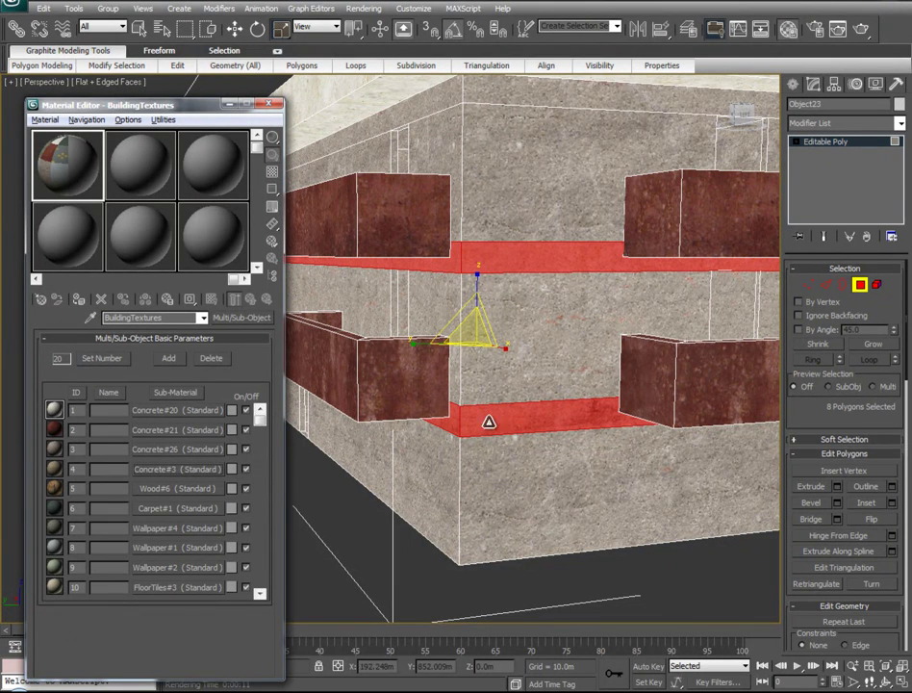
{"action": "left_click", "coordinate": [227, 104]}
{"action": "left_click", "coordinate": [332, 506]}
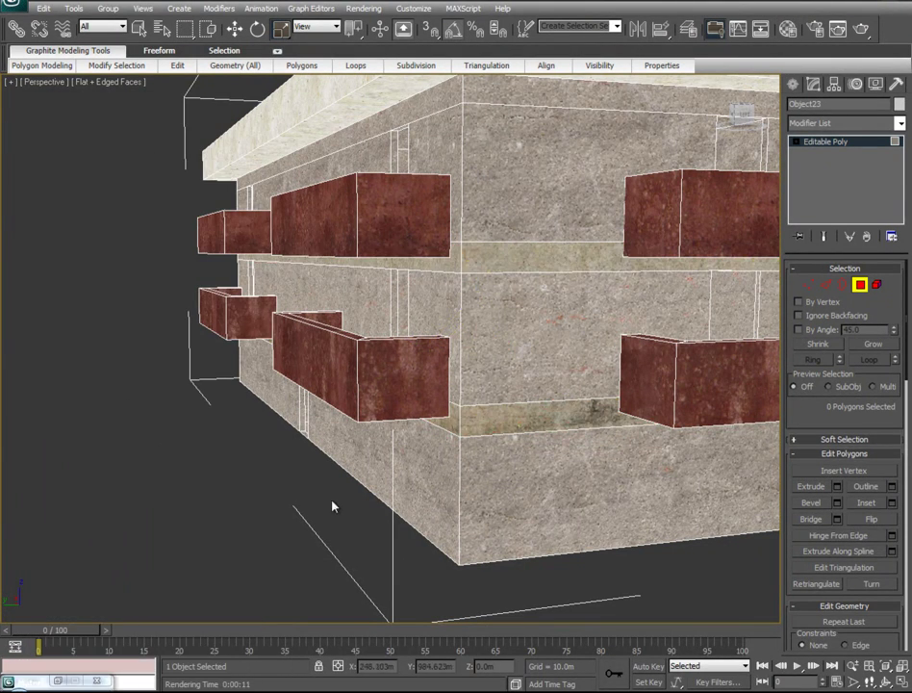
Restore the cleared selection of facade band polygons and extrude them as a group with a height of 0 m.
{"action": "scroll", "coordinate": [270, 480], "scroll_direction": "up", "scroll_amount": 4}
{"action": "middle_click_drag", "start_coordinate": [271, 480], "coordinate": [625, 456], "text": "alt"}
{"action": "scroll", "coordinate": [625, 456], "scroll_direction": "down", "scroll_amount": 5}
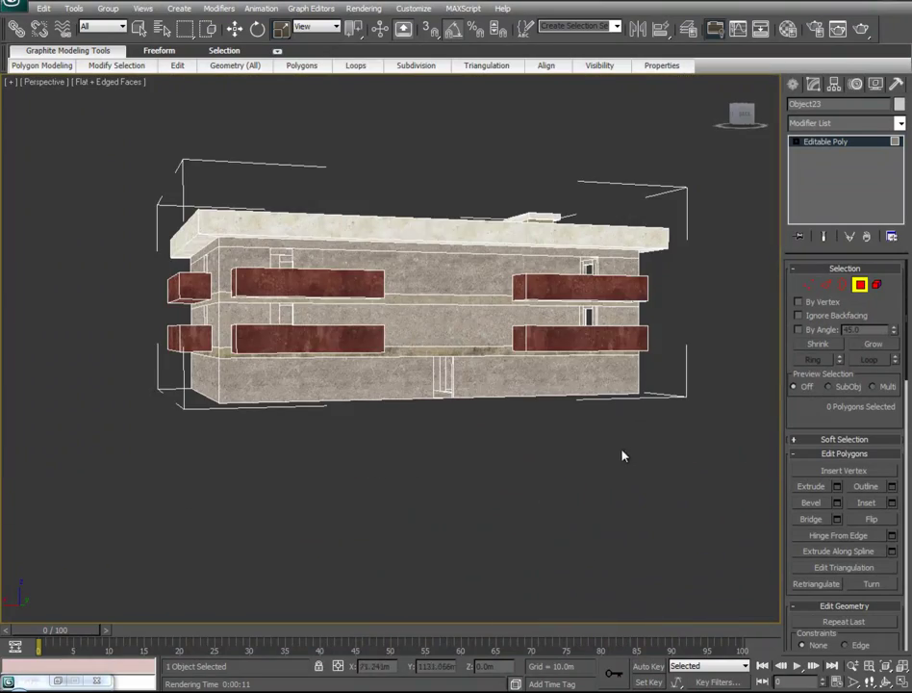
{"action": "scroll", "coordinate": [488, 428], "scroll_direction": "up", "scroll_amount": 6}
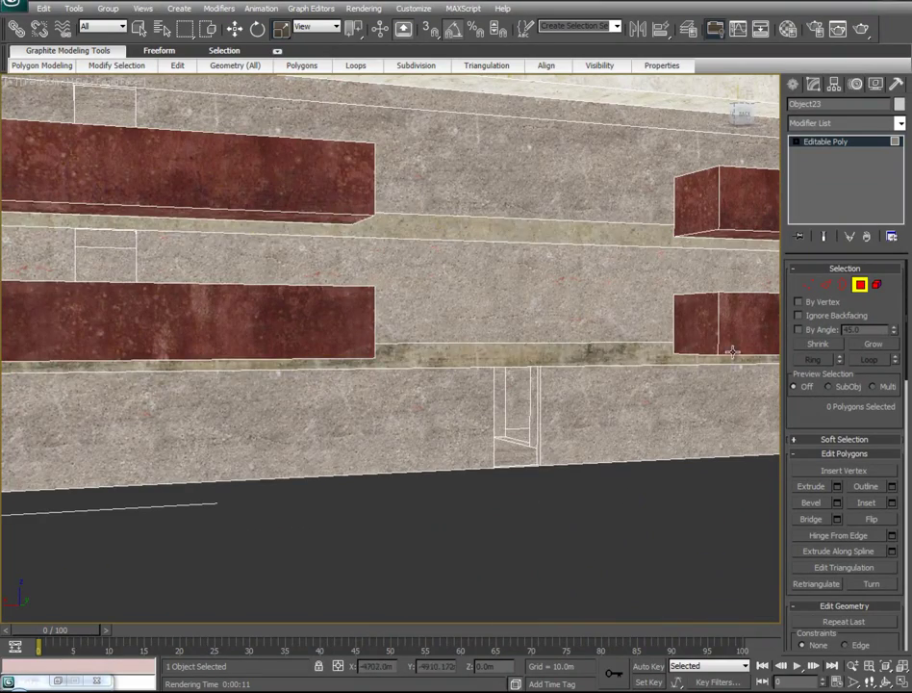
{"action": "key", "text": "ctrl+z"}
{"action": "middle_click_drag", "start_coordinate": [329, 441], "coordinate": [620, 353], "text": "alt"}
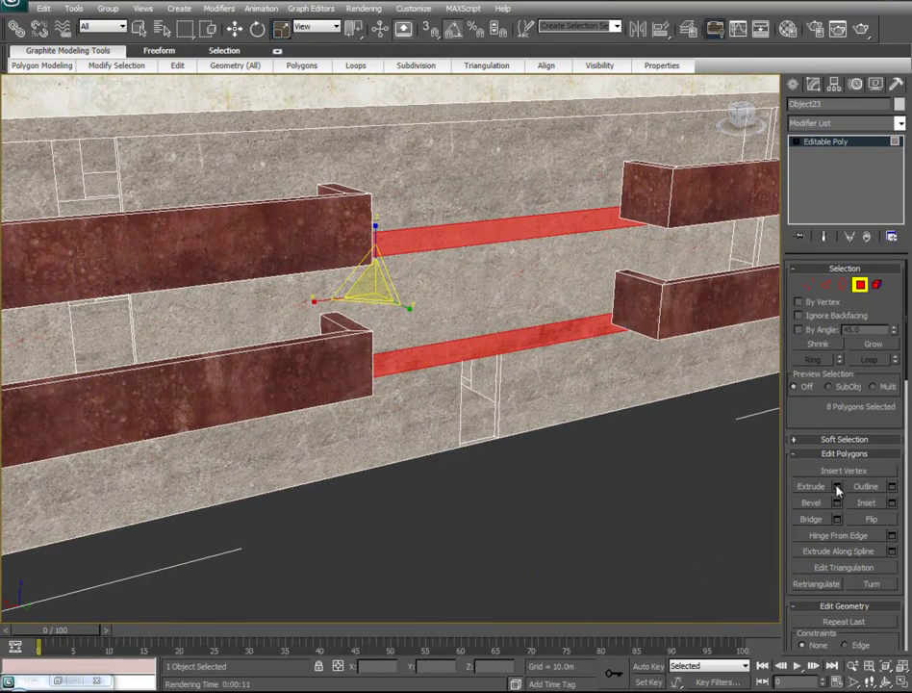
{"action": "left_click", "coordinate": [837, 488]}
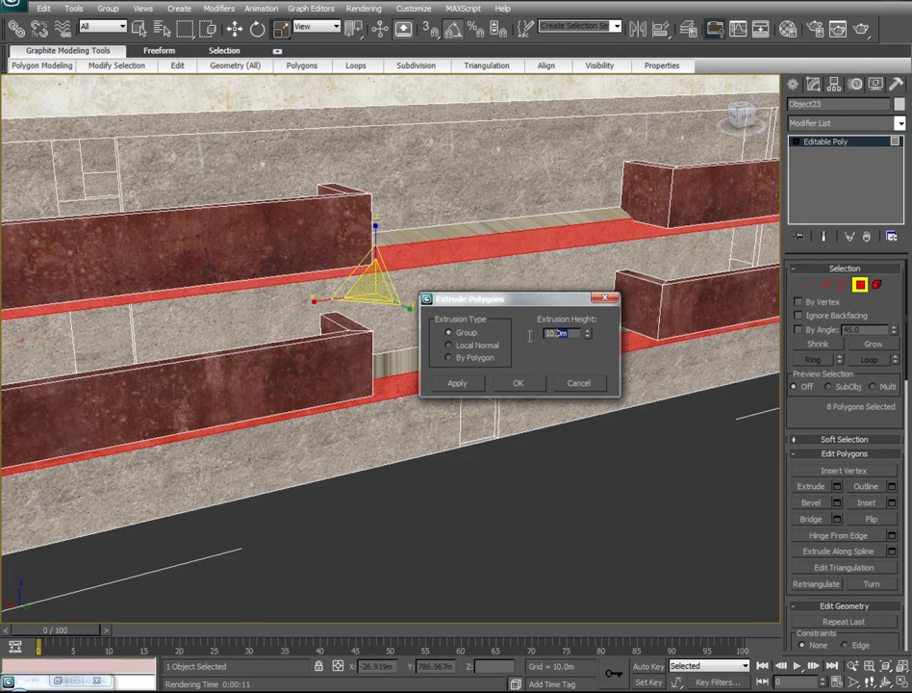
{"action": "type", "text": "0"}
{"action": "key", "text": "Return"}
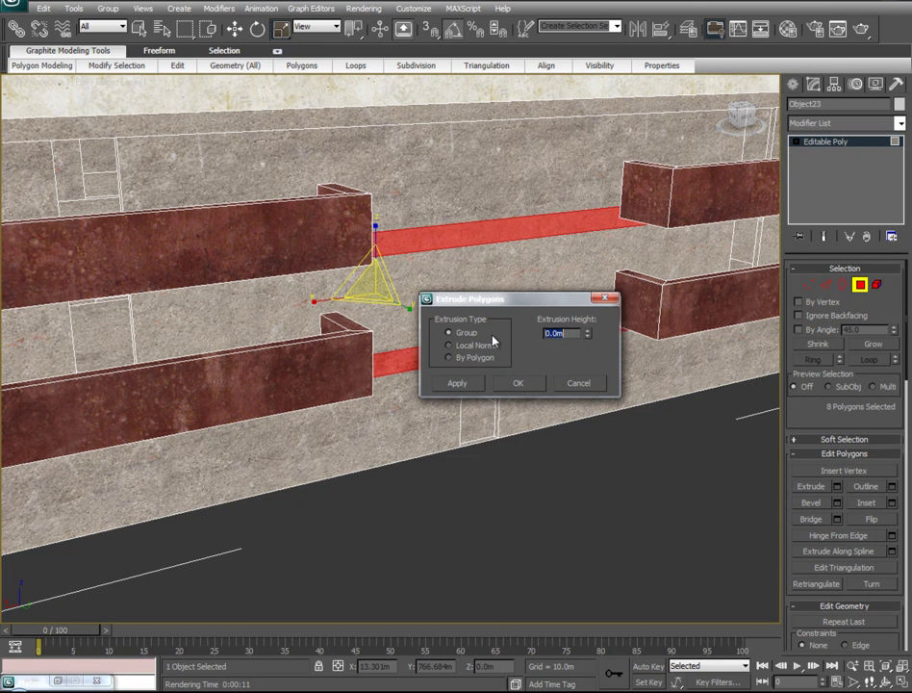
{"action": "left_click", "coordinate": [520, 382]}
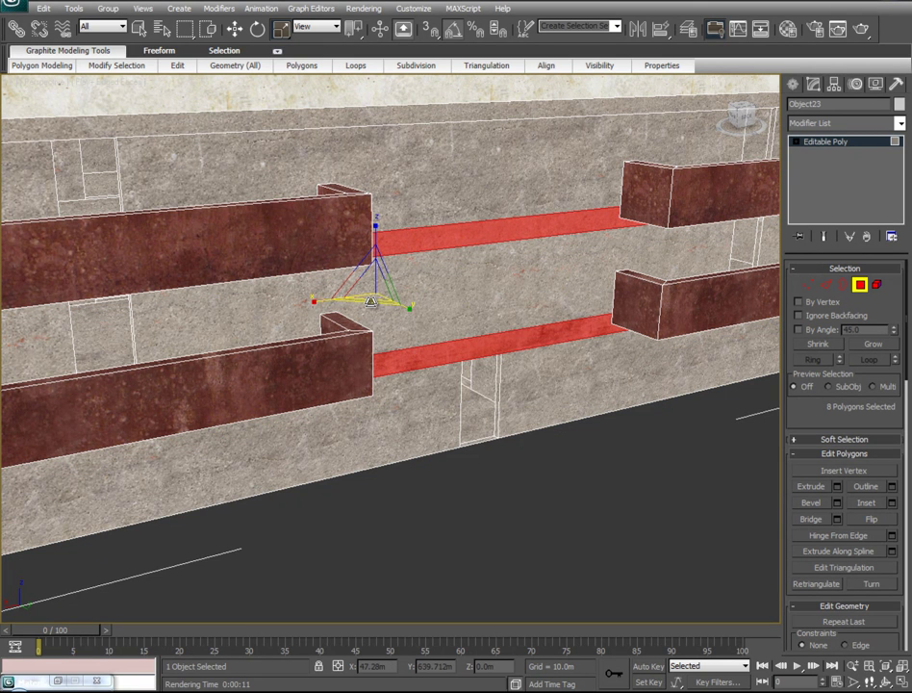
Scale the extruded facade bands slightly outward in the horizontal plane so they project from the walls on all sides.
{"action": "mouse_move", "coordinate": [371, 302]}
{"action": "left_mouse_down"}
{"action": "mouse_move", "coordinate": [371, 292]}
{"action": "mouse_move", "coordinate": [372, 302]}
{"action": "left_mouse_up"}
{"action": "middle_click_drag", "start_coordinate": [372, 302], "coordinate": [368, 274], "text": "alt"}
{"action": "left_click_drag", "start_coordinate": [370, 275], "coordinate": [368, 275]}
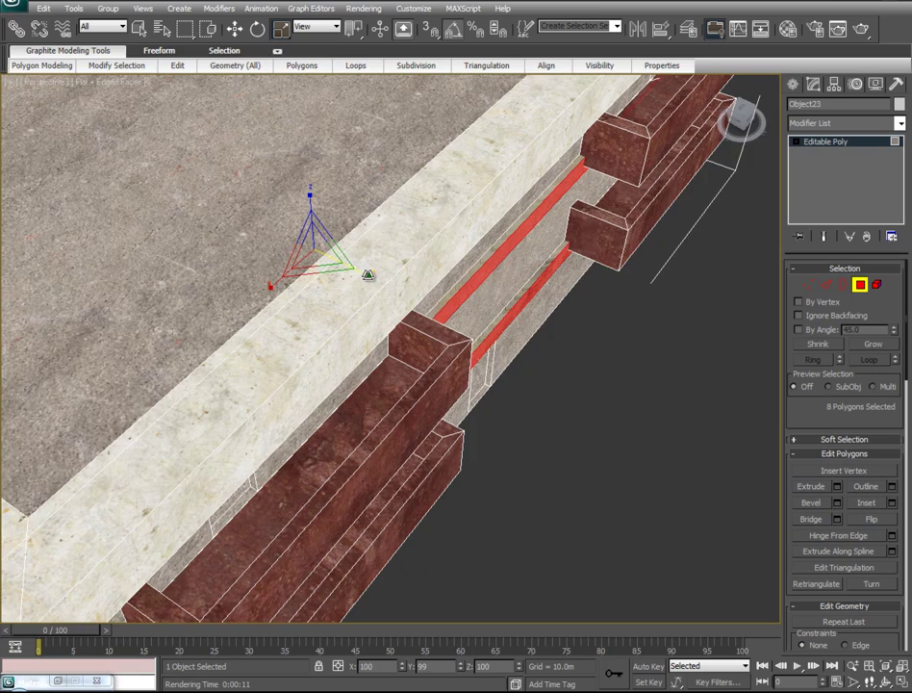
{"action": "middle_click_drag", "start_coordinate": [161, 422], "coordinate": [530, 208]}
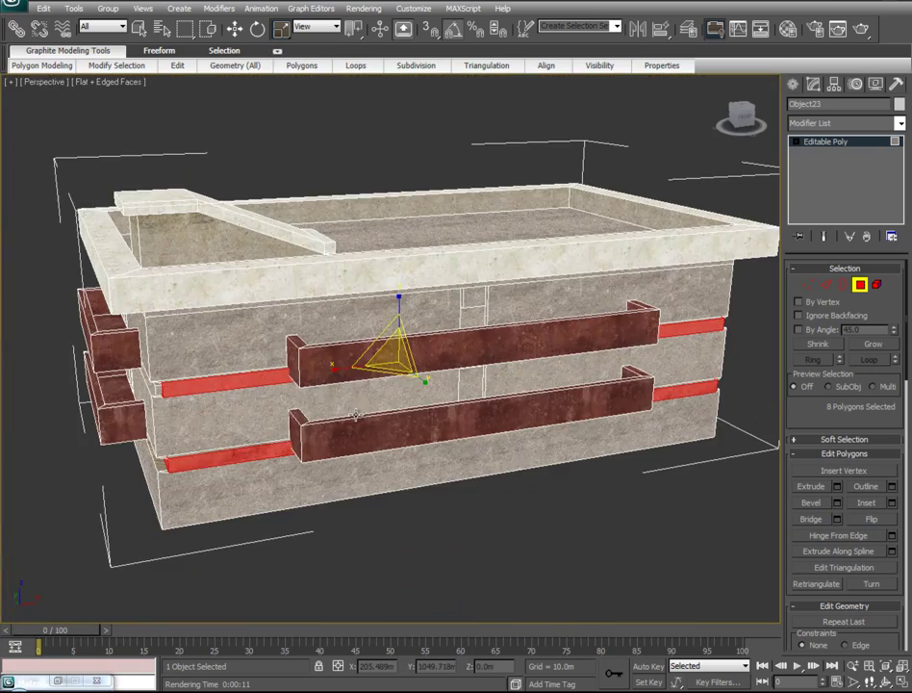
{"action": "left_click_drag", "start_coordinate": [330, 370], "coordinate": [333, 369]}
Add the narrow upper and lower edge faces of the projecting facade bands to the polygon selection.
{"action": "middle_click_drag", "start_coordinate": [377, 440], "coordinate": [476, 419], "text": "alt"}
{"action": "scroll", "coordinate": [416, 432], "scroll_direction": "up", "scroll_amount": 4}
{"action": "scroll", "coordinate": [330, 437], "scroll_direction": "down", "scroll_amount": 4}
{"action": "middle_click_drag", "start_coordinate": [330, 437], "coordinate": [464, 474], "text": "alt"}
{"action": "scroll", "coordinate": [464, 475], "scroll_direction": "up", "scroll_amount": 3}
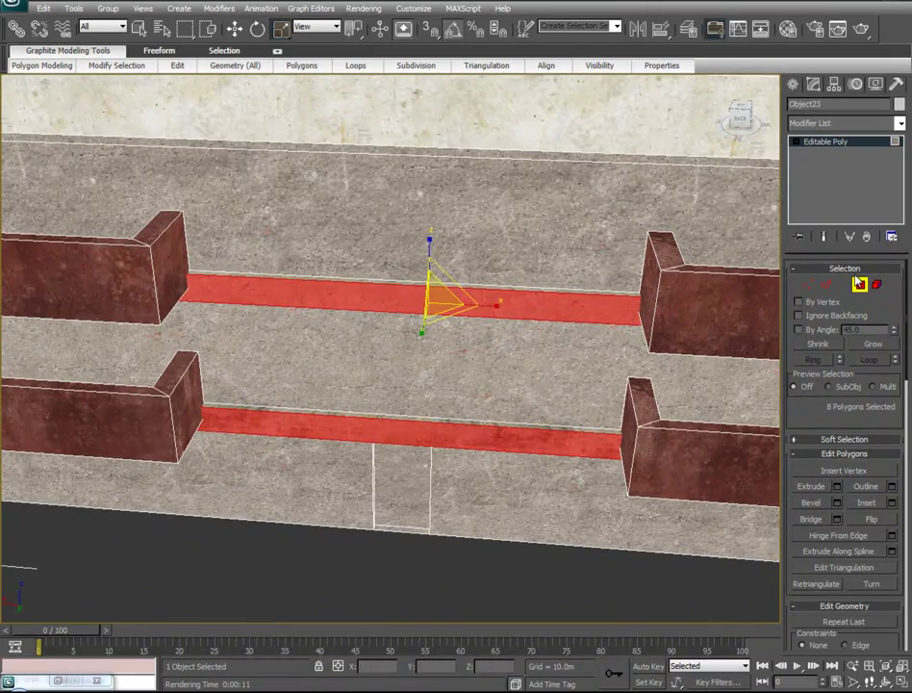
{"action": "left_click", "coordinate": [499, 286], "text": "ctrl"}
{"action": "left_click", "coordinate": [460, 423], "text": "ctrl"}
{"action": "middle_click_drag", "start_coordinate": [476, 452], "coordinate": [482, 258], "text": "alt"}
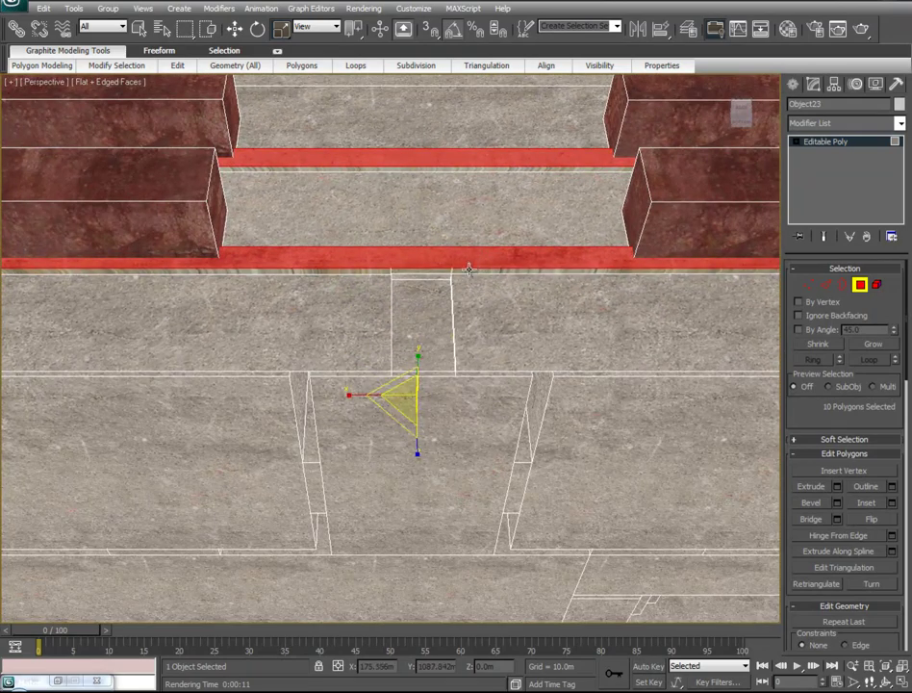
{"action": "left_click", "coordinate": [469, 270], "text": "ctrl"}
{"action": "left_click", "coordinate": [431, 271], "text": "ctrl"}
{"action": "left_click", "coordinate": [367, 269], "text": "ctrl"}
{"action": "middle_click_drag", "start_coordinate": [189, 325], "coordinate": [257, 326], "text": "alt"}
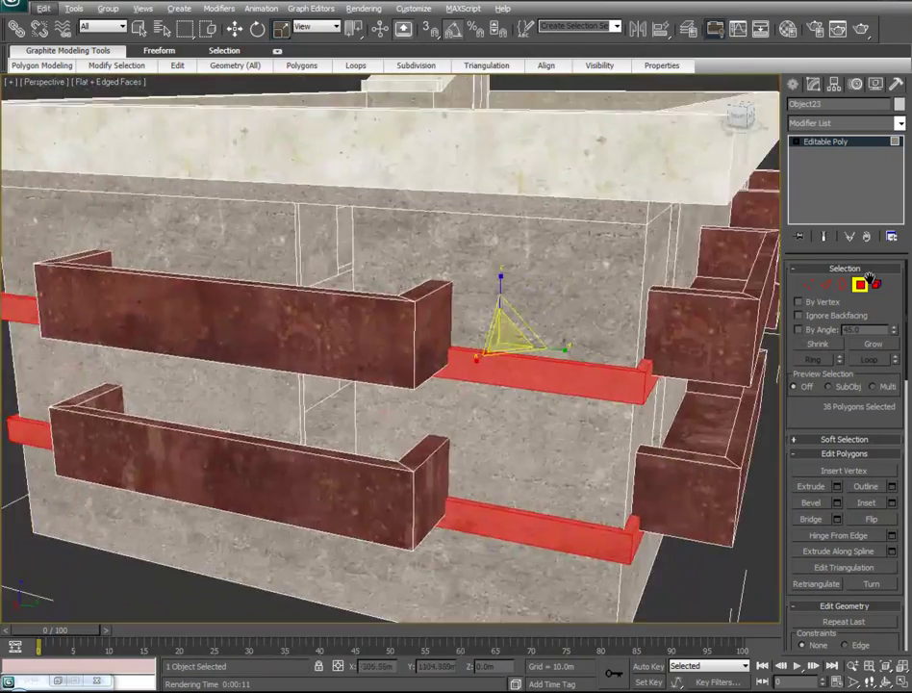
Add a UVW Map modifier to the selected band polygons and set its mapping to Box.
{"action": "middle_click_drag", "start_coordinate": [755, 316], "coordinate": [697, 327], "text": "alt"}
{"action": "scroll", "coordinate": [695, 329], "scroll_direction": "down", "scroll_amount": 5}
{"action": "middle_click_drag", "start_coordinate": [657, 368], "coordinate": [474, 346], "text": "alt"}
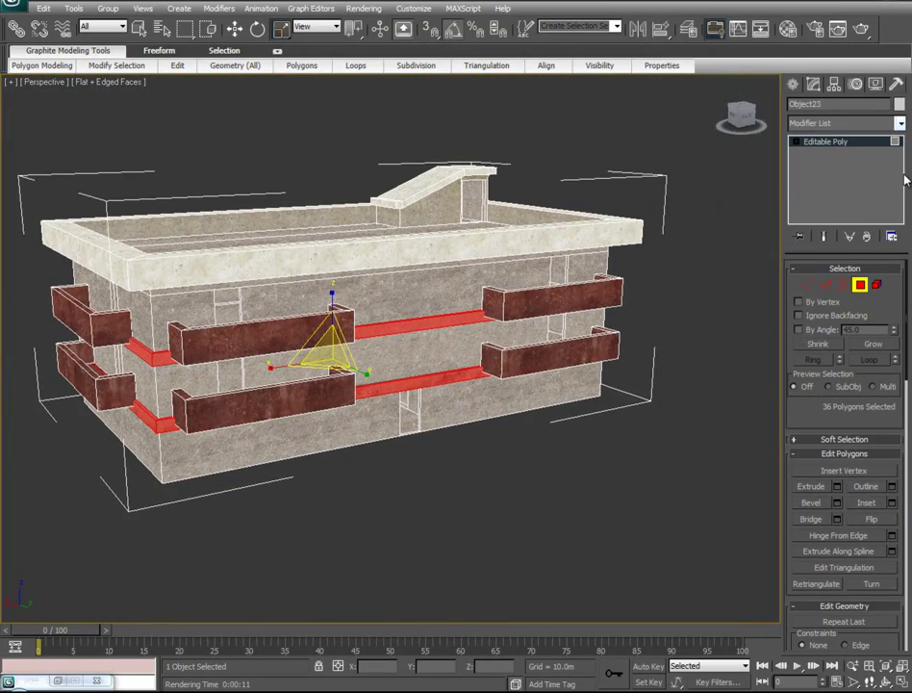
{"action": "left_click", "coordinate": [901, 123]}
{"action": "scroll", "coordinate": [838, 385], "scroll_direction": "down", "scroll_amount": 15}
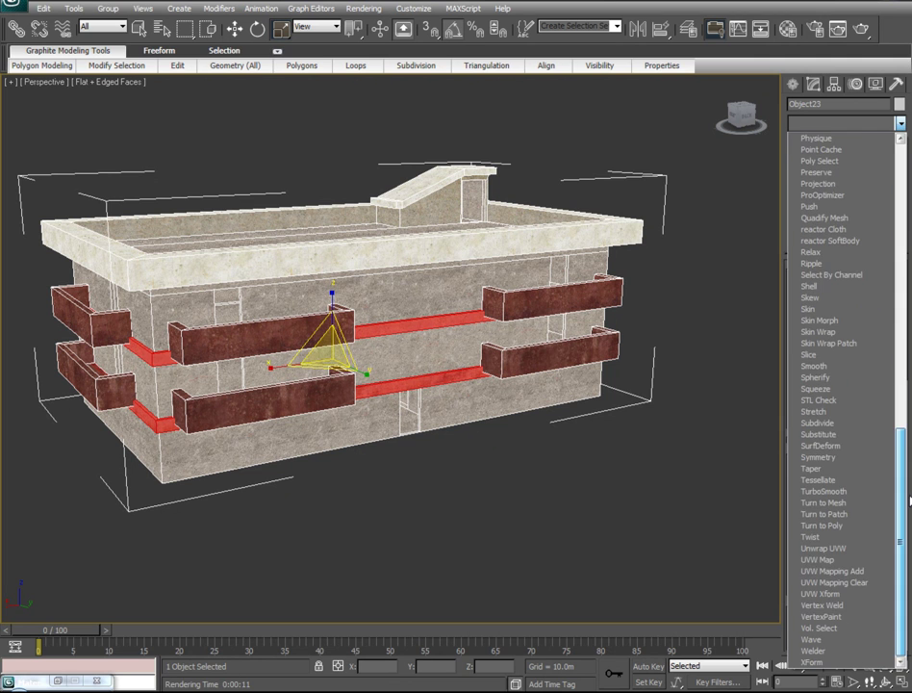
{"action": "left_click", "coordinate": [818, 559]}
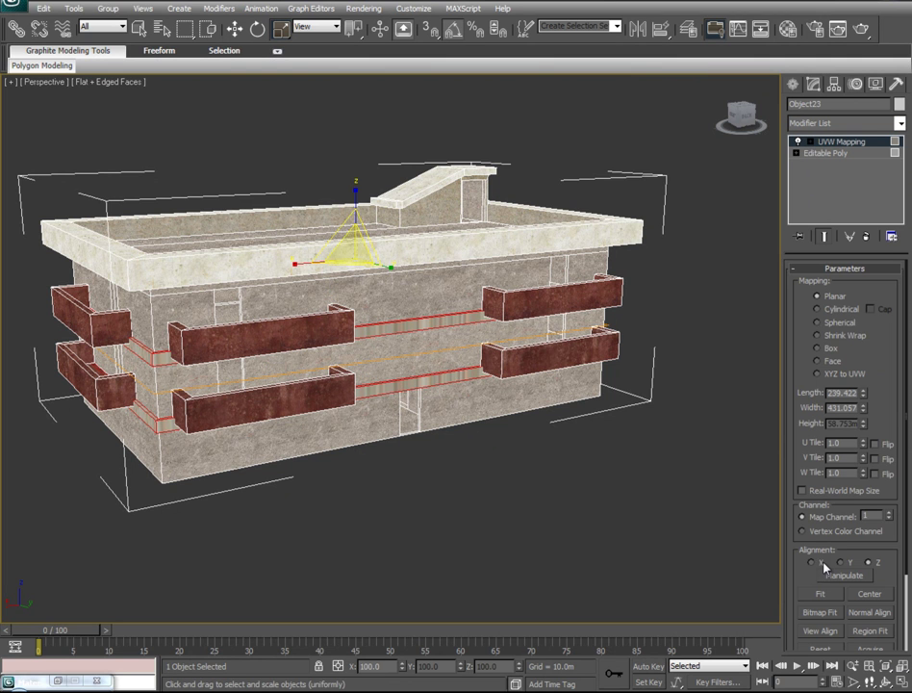
{"action": "left_click", "coordinate": [824, 348]}
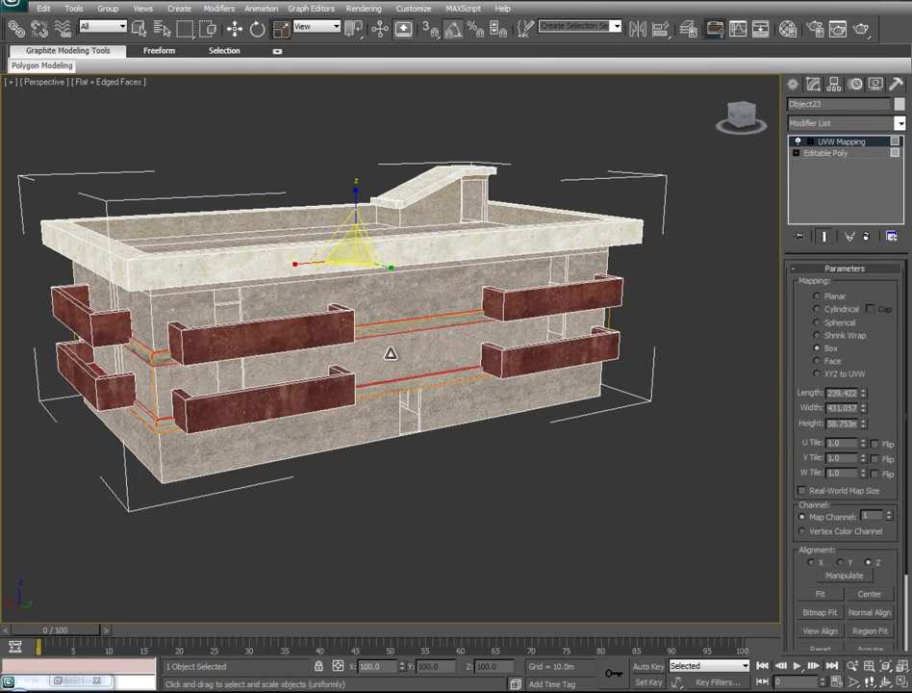
Make the building see-through, shrink the bands' UVW mapping gizmo along X and Y, and stretch it along Z.
{"action": "key", "text": "alt+x"}
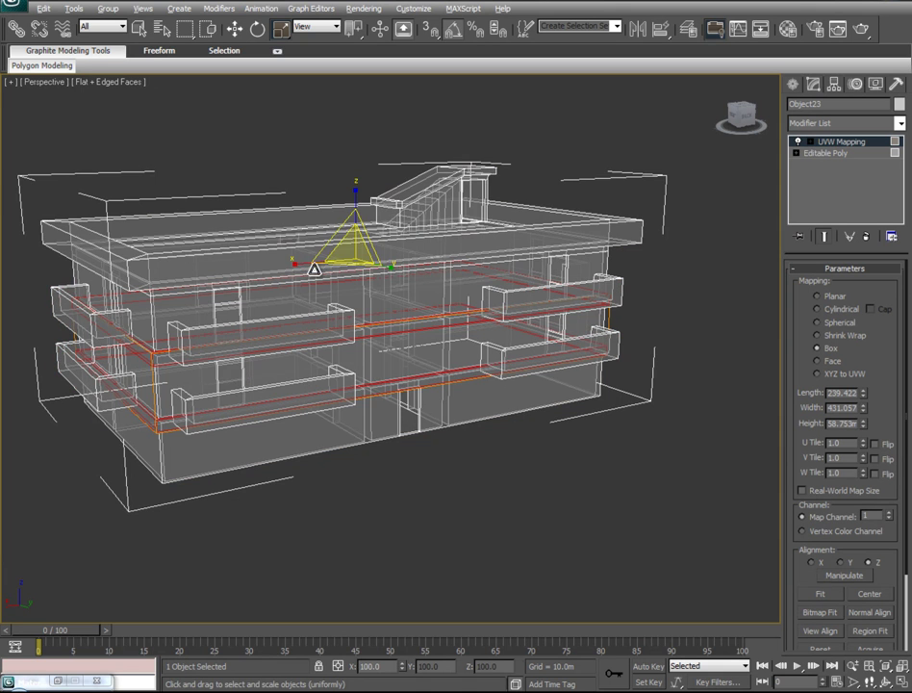
{"action": "left_click", "coordinate": [836, 147]}
{"action": "left_click_drag", "start_coordinate": [284, 332], "coordinate": [324, 331]}
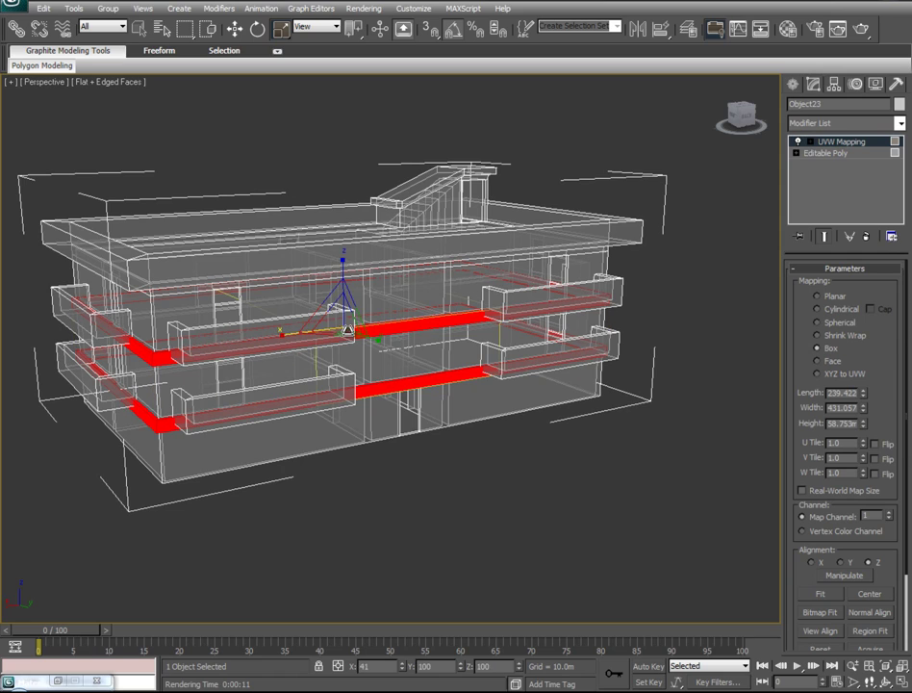
{"action": "middle_click_drag", "start_coordinate": [334, 427], "coordinate": [448, 323], "text": "alt"}
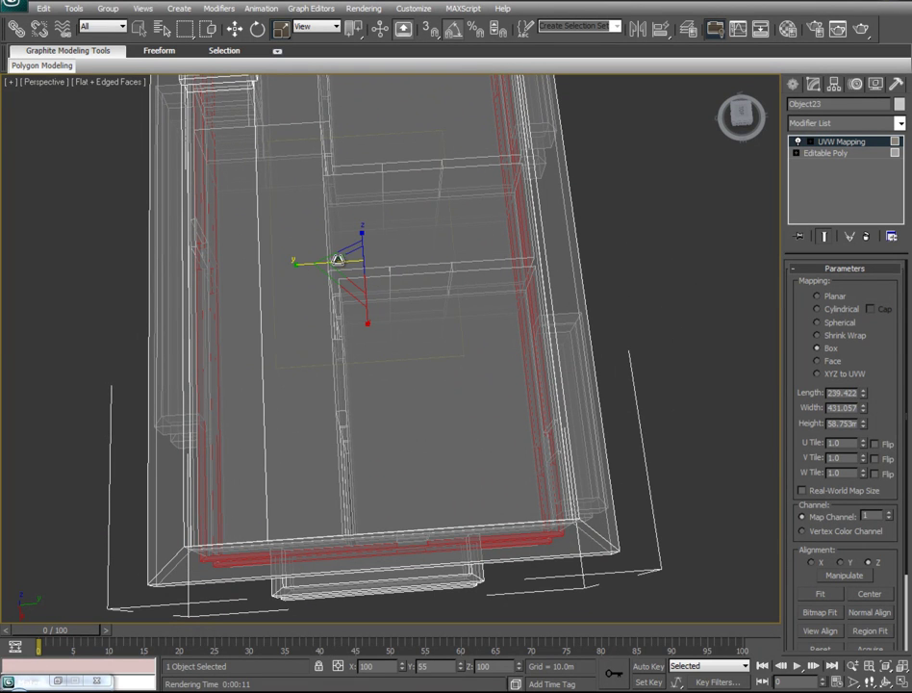
{"action": "left_click_drag", "start_coordinate": [355, 260], "coordinate": [365, 288]}
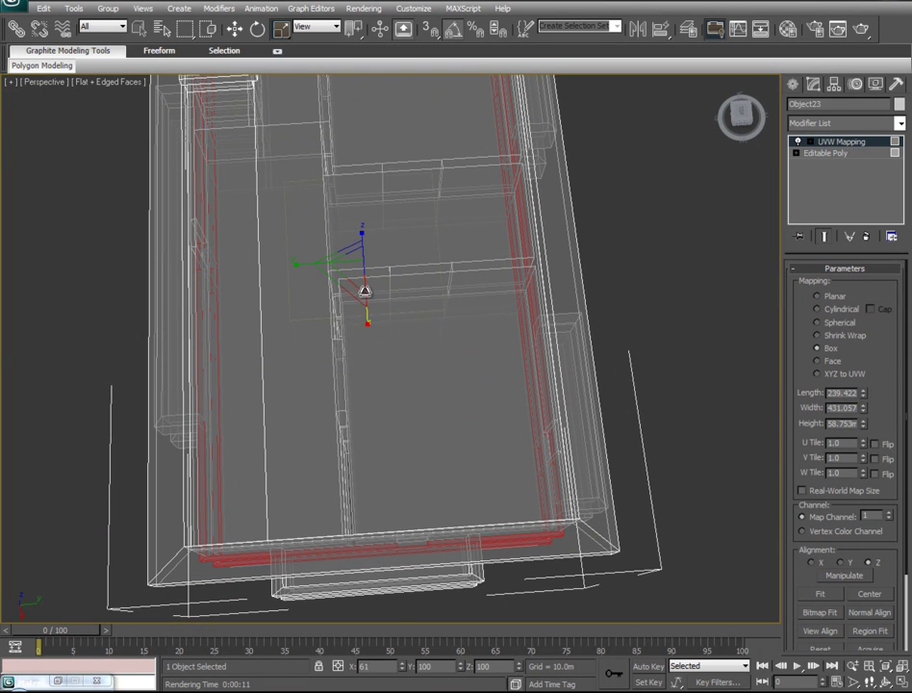
{"action": "middle_click_drag", "start_coordinate": [275, 330], "coordinate": [423, 231], "text": "alt"}
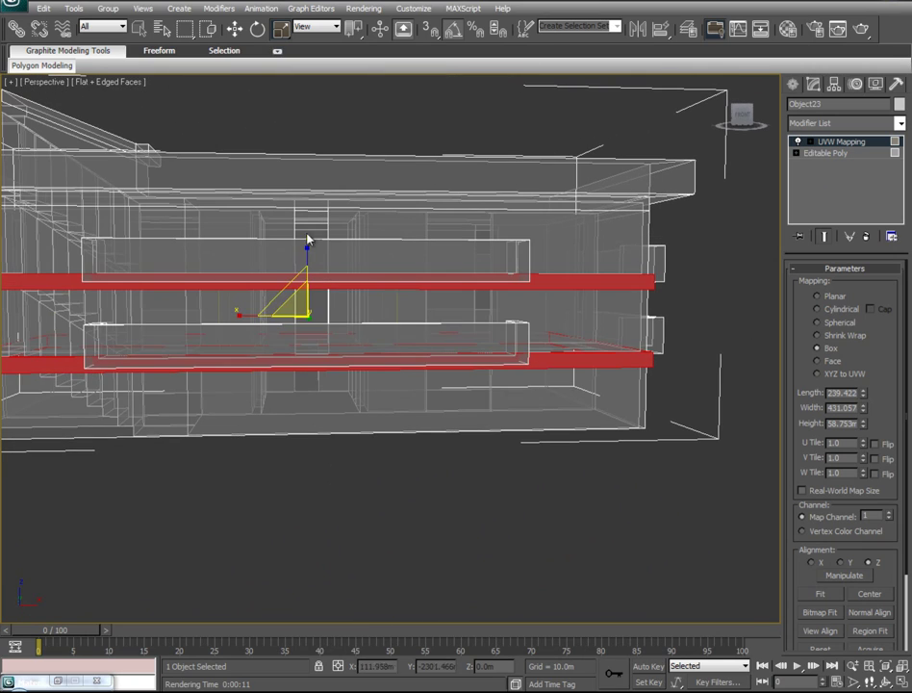
{"action": "left_click_drag", "start_coordinate": [305, 252], "coordinate": [305, 219]}
{"action": "middle_click_drag", "start_coordinate": [213, 340], "coordinate": [282, 348], "text": "alt"}
Restore the solid textured display and scale the bands' mapping gizmo down uniformly to make the concrete texture finer.
{"action": "key", "text": "alt+x"}
{"action": "middle_click_drag", "start_coordinate": [413, 349], "coordinate": [444, 332], "text": "alt"}
{"action": "scroll", "coordinate": [454, 204], "scroll_direction": "up", "scroll_amount": 3}
{"action": "scroll", "coordinate": [456, 193], "scroll_direction": "up", "scroll_amount": 3}
{"action": "middle_click_drag", "start_coordinate": [462, 123], "coordinate": [484, 169]}
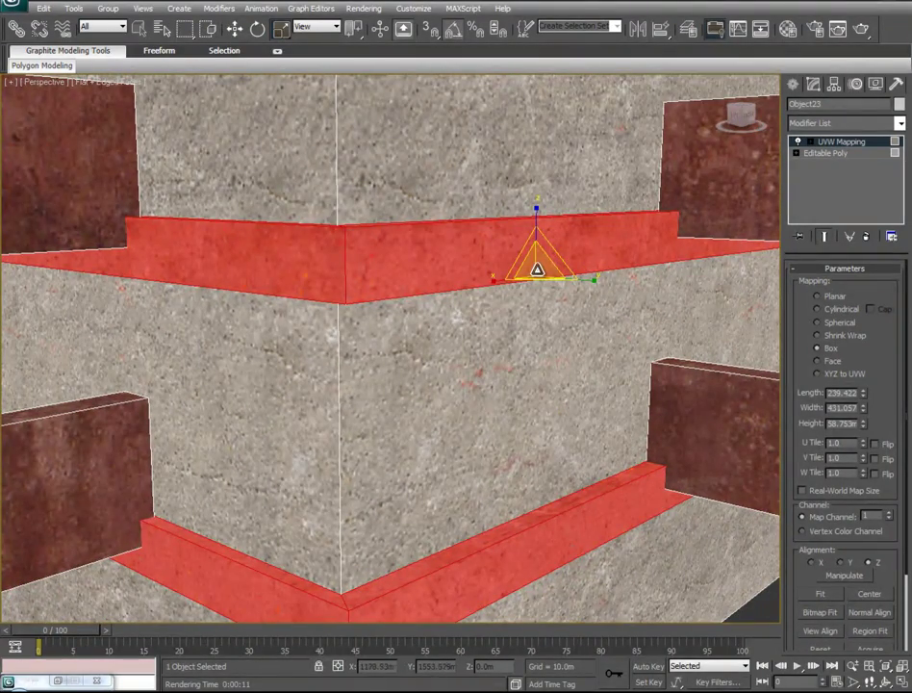
{"action": "left_click_drag", "start_coordinate": [536, 269], "coordinate": [537, 319]}
{"action": "middle_click_drag", "start_coordinate": [492, 456], "coordinate": [408, 387]}
{"action": "scroll", "coordinate": [431, 385], "scroll_direction": "down", "scroll_amount": 5}
Collapse the UVW Mapping modifier into the Editable Poly and deselect the building.
{"action": "right_click", "coordinate": [845, 141]}
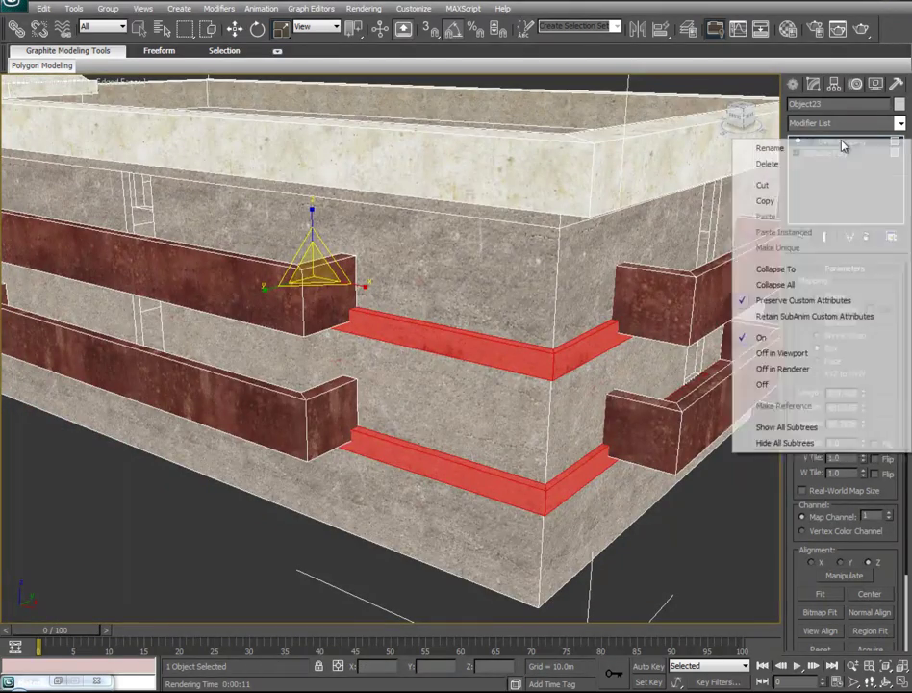
{"action": "left_click", "coordinate": [778, 268]}
{"action": "middle_click_drag", "start_coordinate": [511, 454], "coordinate": [527, 523], "text": "alt"}
{"action": "scroll", "coordinate": [527, 524], "scroll_direction": "down", "scroll_amount": 5}
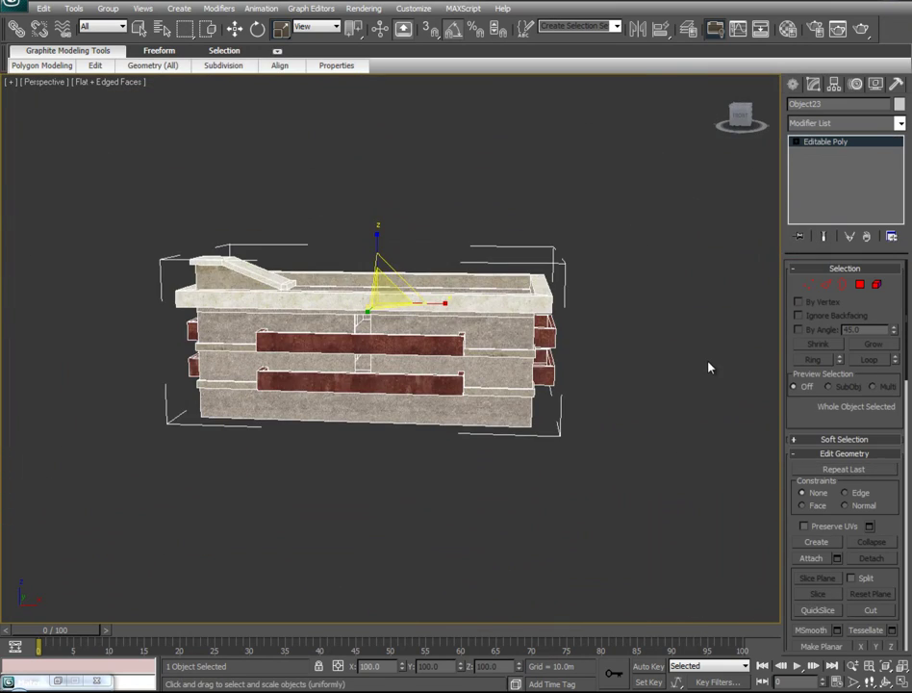
{"action": "left_click", "coordinate": [648, 414]}
Reselect the building and select the two roof floor polygons inside the parapet.
{"action": "middle_click_drag", "start_coordinate": [570, 423], "coordinate": [443, 481], "text": "alt"}
{"action": "scroll", "coordinate": [394, 365], "scroll_direction": "up", "scroll_amount": 6}
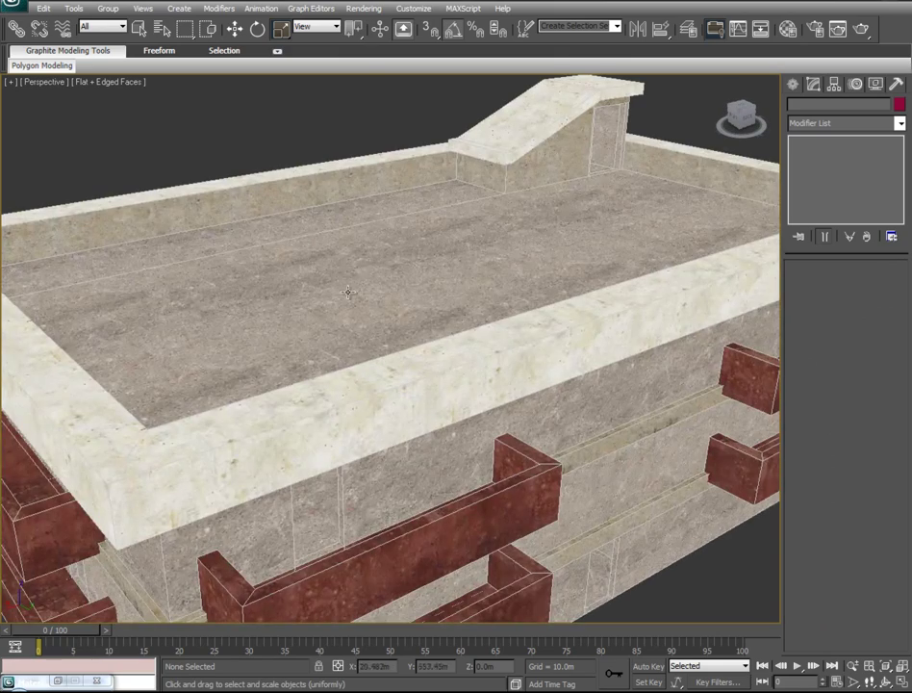
{"action": "left_click", "coordinate": [358, 268]}
{"action": "left_click", "coordinate": [862, 288]}
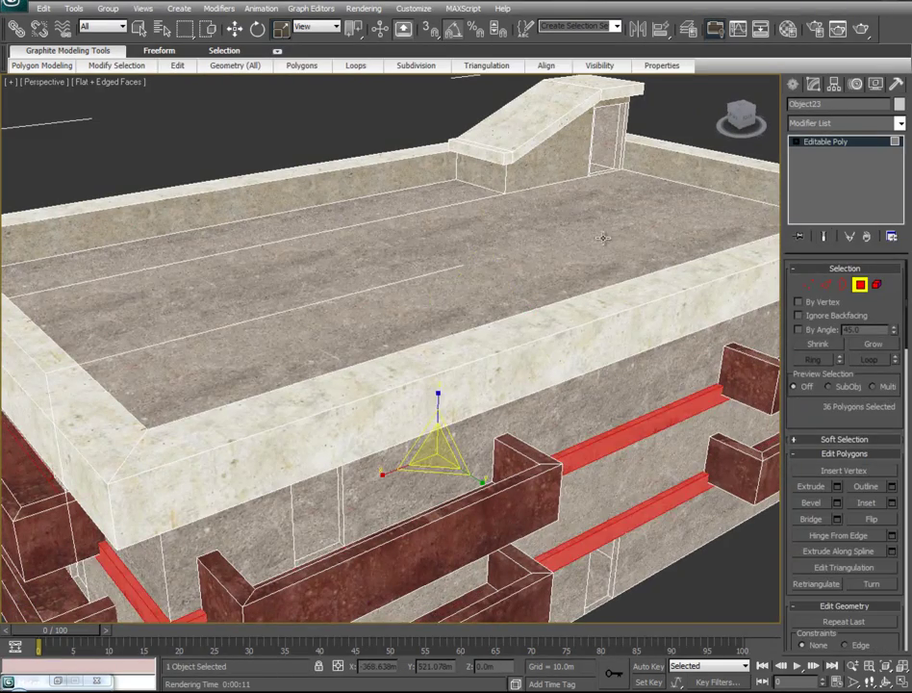
{"action": "left_click", "coordinate": [592, 234]}
{"action": "left_click", "coordinate": [380, 206], "text": "ctrl"}
{"action": "middle_click_drag", "start_coordinate": [328, 357], "coordinate": [483, 392], "text": "alt"}
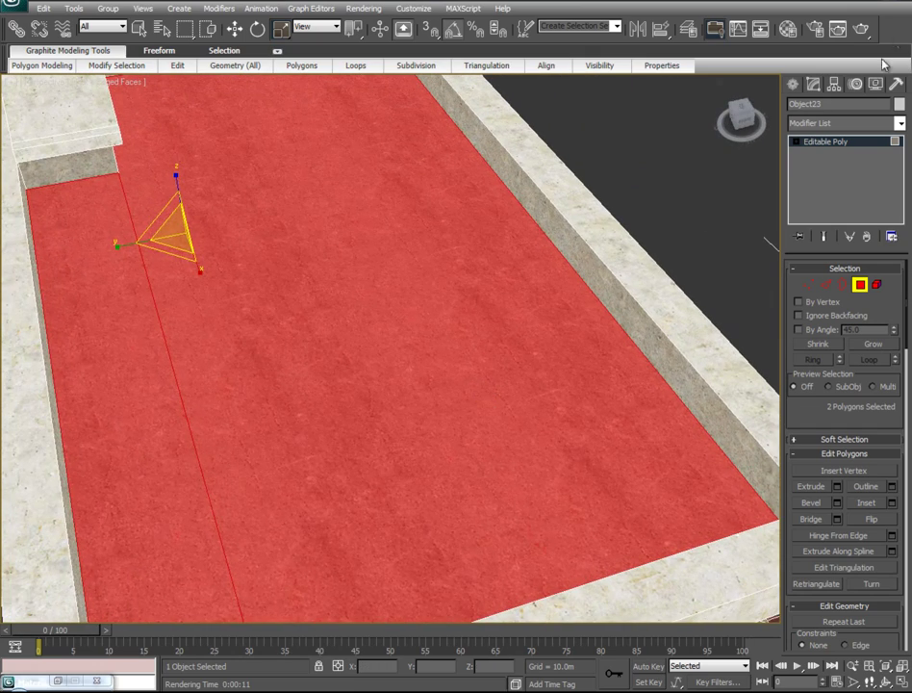
Apply the FloorTiles#3 sub-material of BuildingTextures to the selected roof floor polygons and minimize the Material Editor.
{"action": "left_click", "coordinate": [787, 30]}
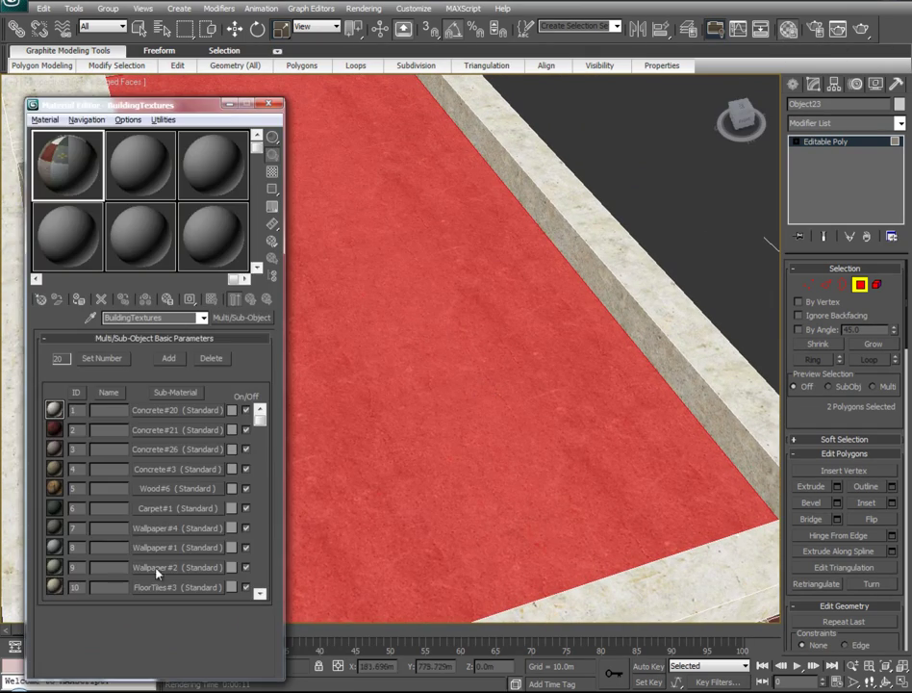
{"action": "left_click", "coordinate": [170, 588]}
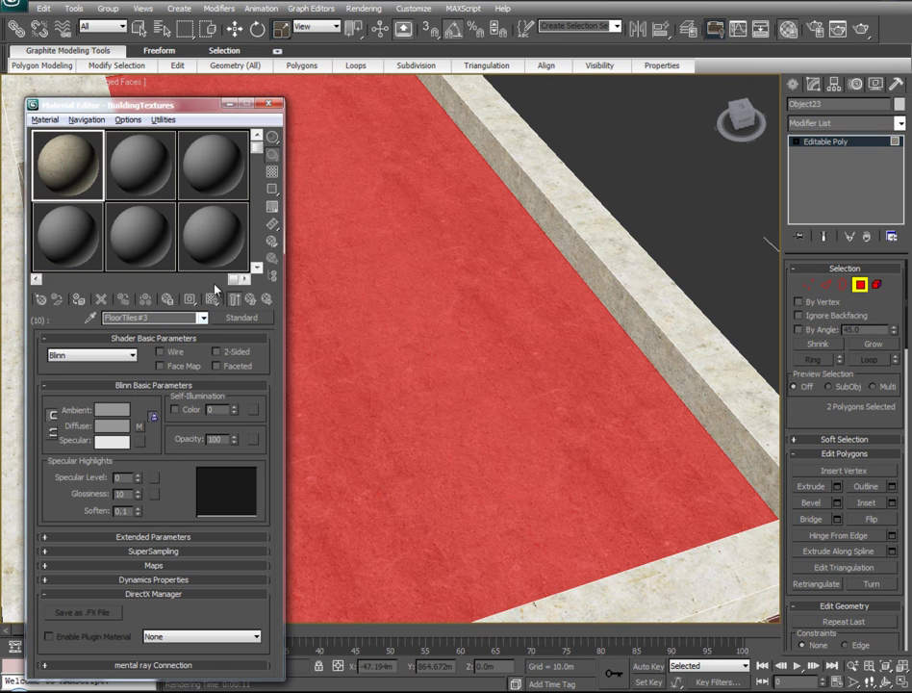
{"action": "left_click", "coordinate": [251, 301]}
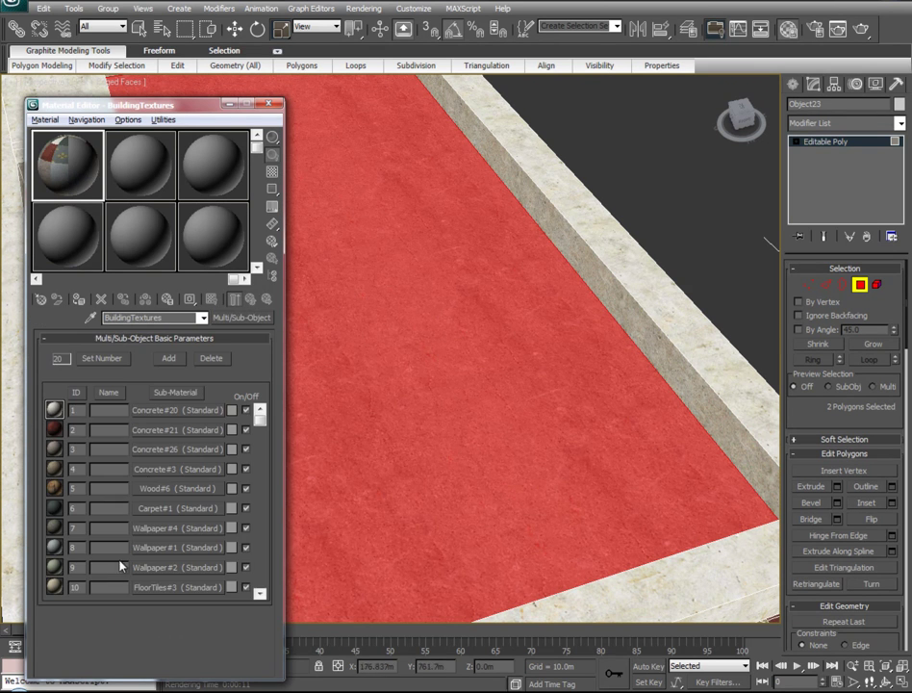
{"action": "left_click_drag", "start_coordinate": [377, 556], "coordinate": [379, 557]}
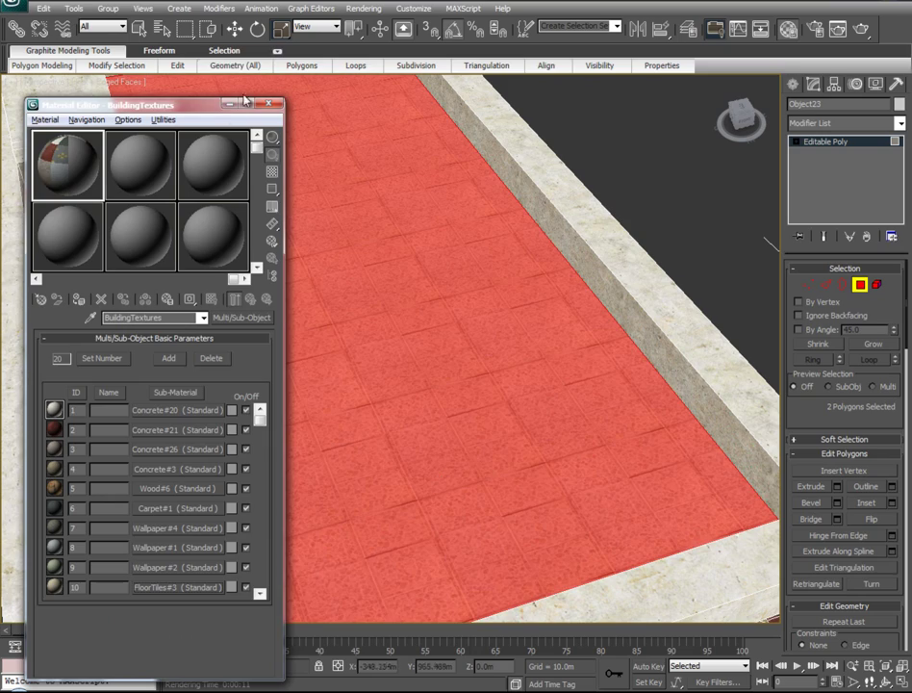
{"action": "left_click", "coordinate": [229, 105]}
Add a UVW Map modifier with Box mapping to the roof floor polygons and activate its gizmo for editing.
{"action": "middle_click_drag", "start_coordinate": [347, 425], "coordinate": [440, 395], "text": "alt"}
{"action": "middle_click_drag", "start_coordinate": [441, 395], "coordinate": [546, 556]}
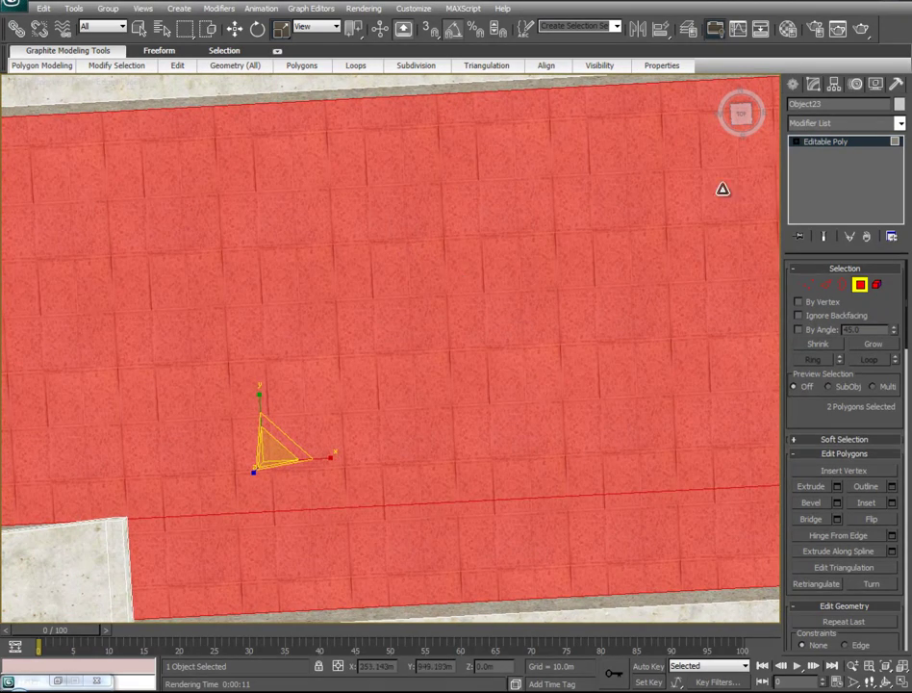
{"action": "left_click", "coordinate": [900, 123]}
{"action": "scroll", "coordinate": [845, 481], "scroll_direction": "down", "scroll_amount": 20}
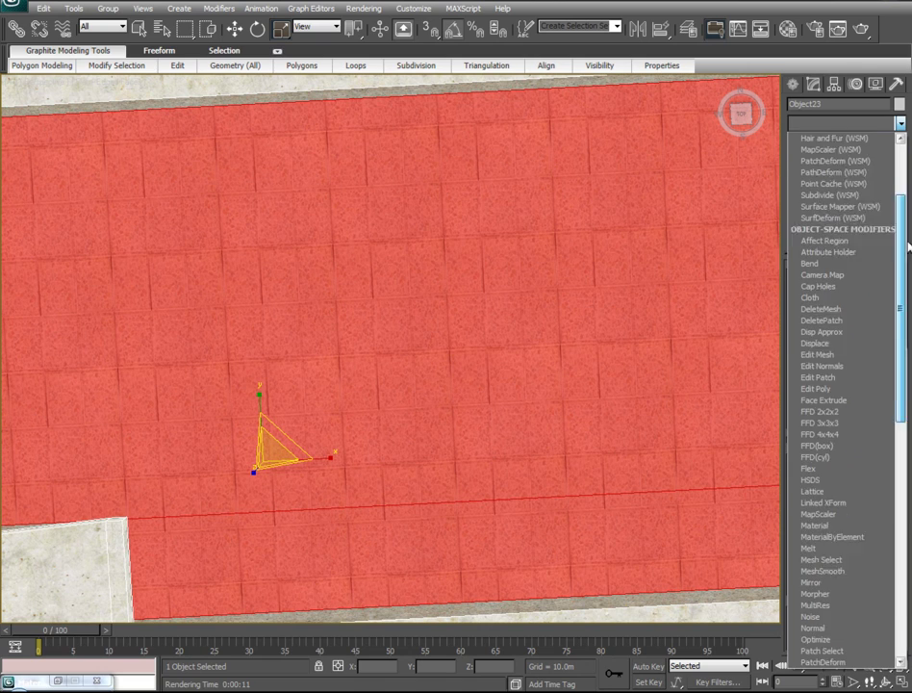
{"action": "left_click", "coordinate": [845, 559]}
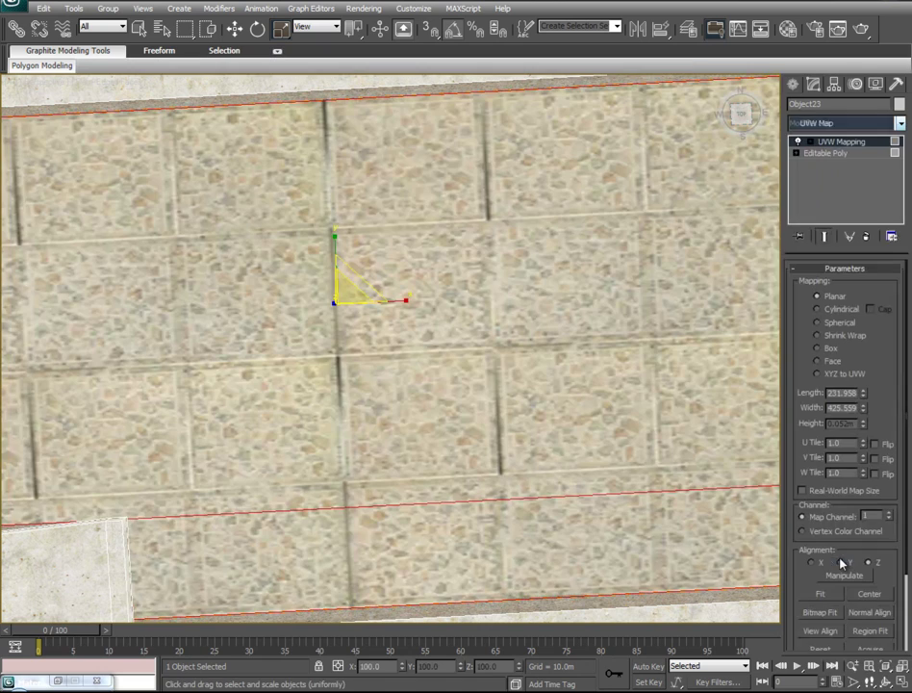
{"action": "left_click", "coordinate": [833, 352]}
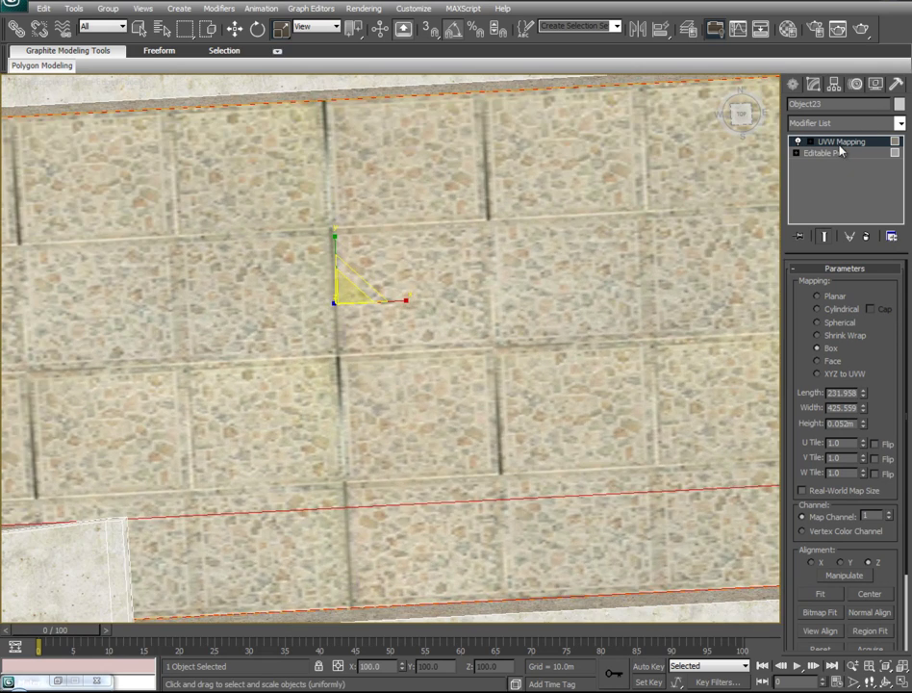
{"action": "key", "text": "1"}
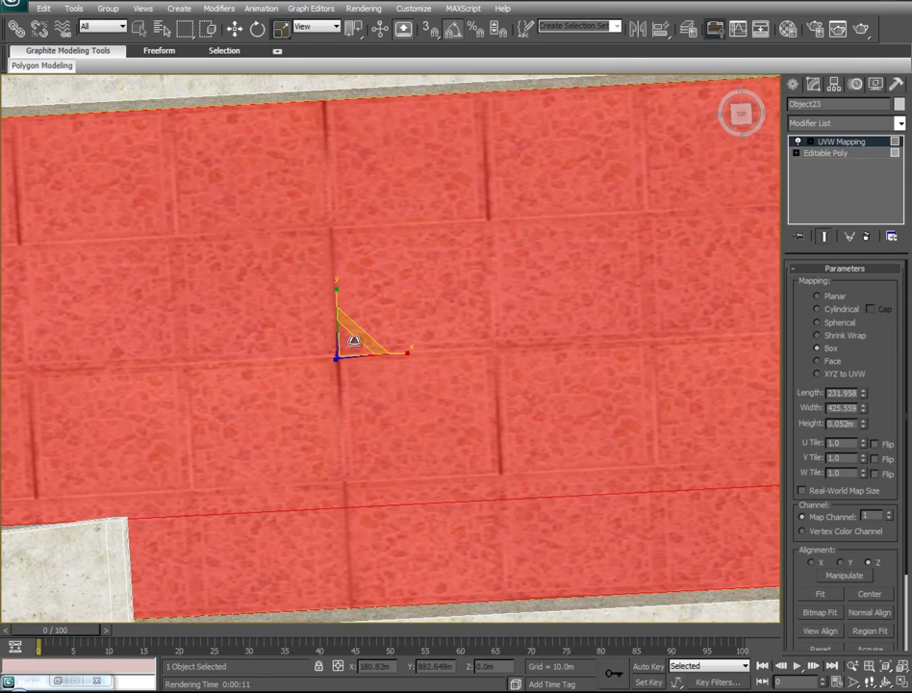
Switch the roof floor's UVW mapping to Planar, scale its gizmo to shrink the tiles, and collapse the modifier into the Editable Poly.
{"action": "left_click_drag", "start_coordinate": [357, 337], "coordinate": [255, 285]}
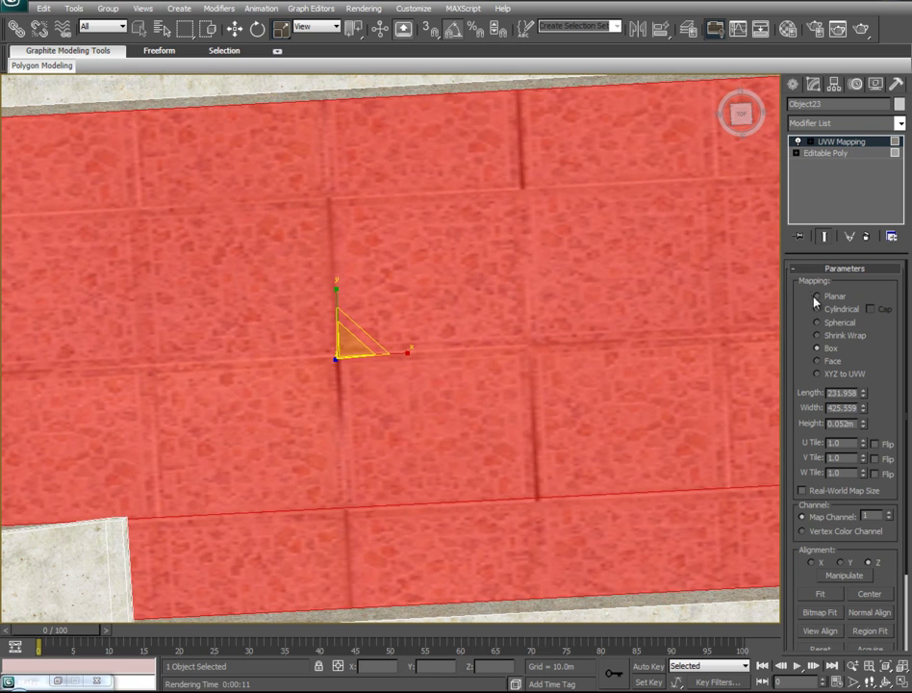
{"action": "left_click_drag", "start_coordinate": [358, 328], "coordinate": [242, 432]}
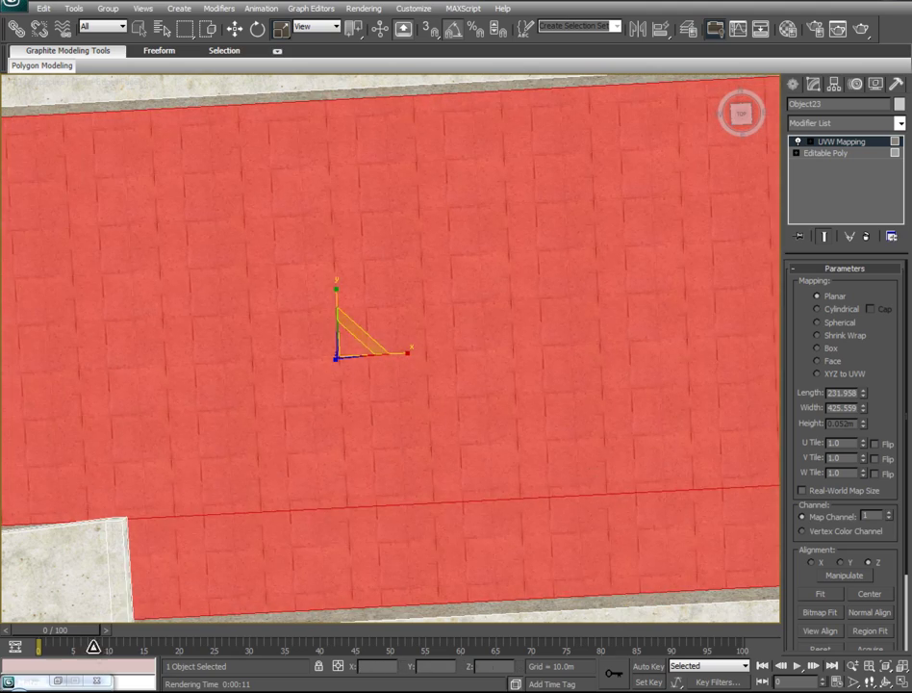
{"action": "key", "text": "p"}
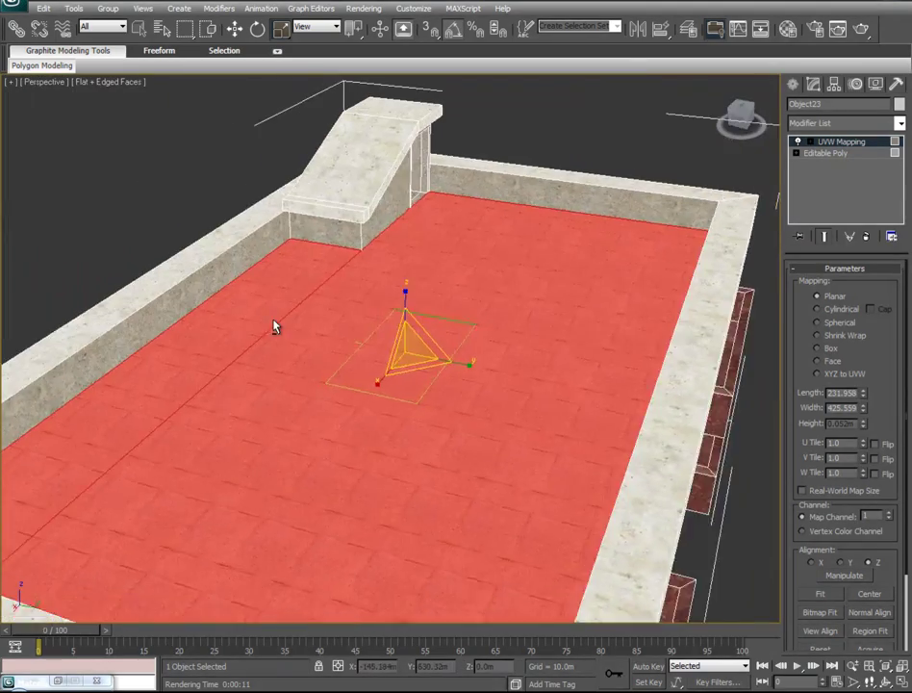
{"action": "key", "text": "z"}
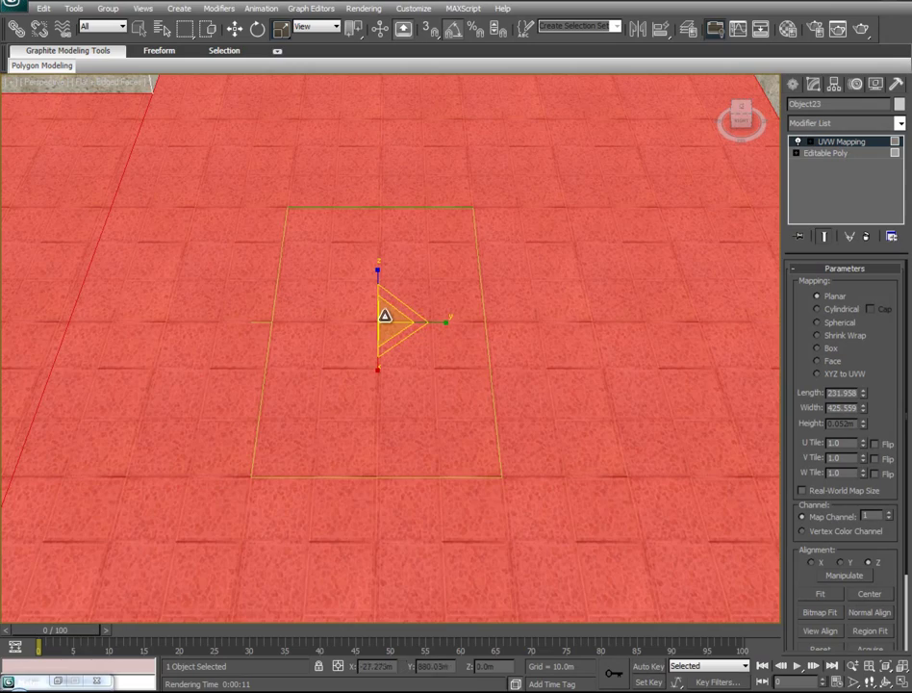
{"action": "scroll", "coordinate": [385, 315], "scroll_direction": "down", "scroll_amount": 5}
{"action": "middle_click_drag", "start_coordinate": [439, 415], "coordinate": [193, 377], "text": "alt"}
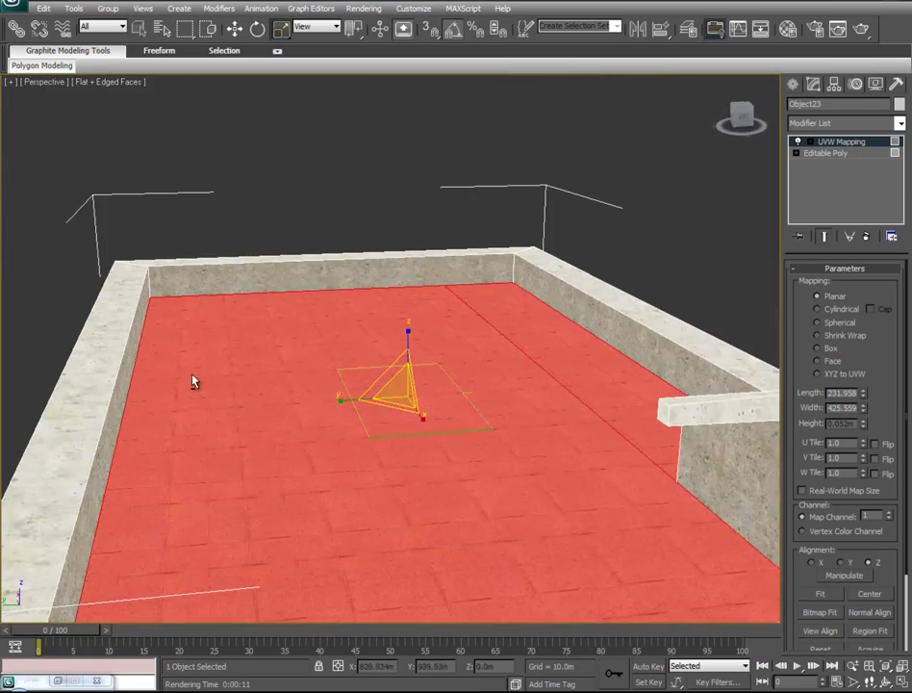
{"action": "right_click", "coordinate": [837, 142]}
{"action": "left_click", "coordinate": [770, 267]}
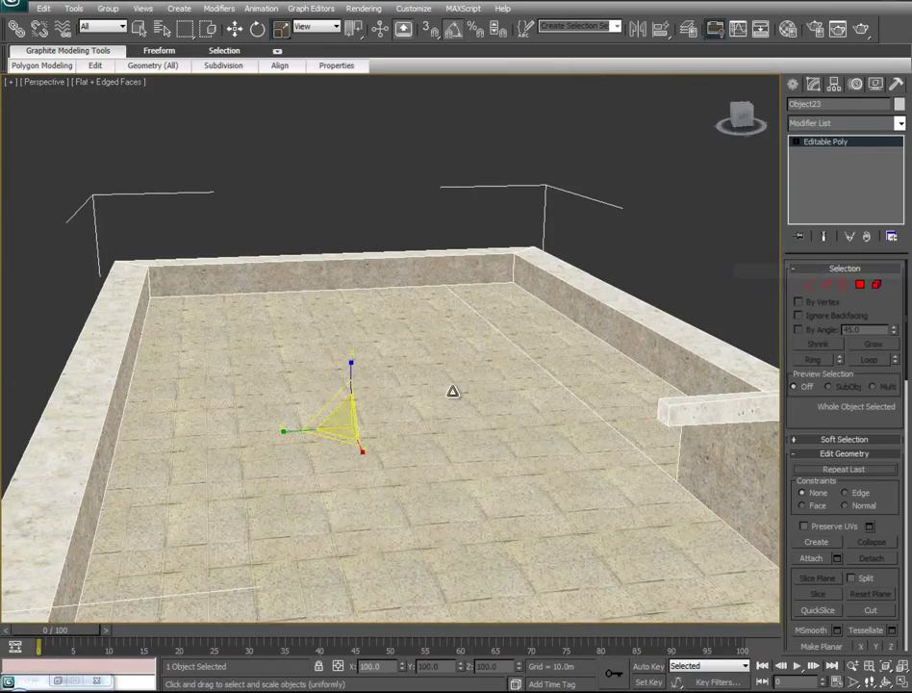
Inspect the textured building from several sides, checking the roof floor, parapet, walls and balconies.
{"action": "middle_click_drag", "start_coordinate": [529, 387], "coordinate": [608, 257]}
{"action": "scroll", "coordinate": [520, 333], "scroll_direction": "down", "scroll_amount": 5}
{"action": "middle_click_drag", "start_coordinate": [549, 413], "coordinate": [335, 400], "text": "alt"}
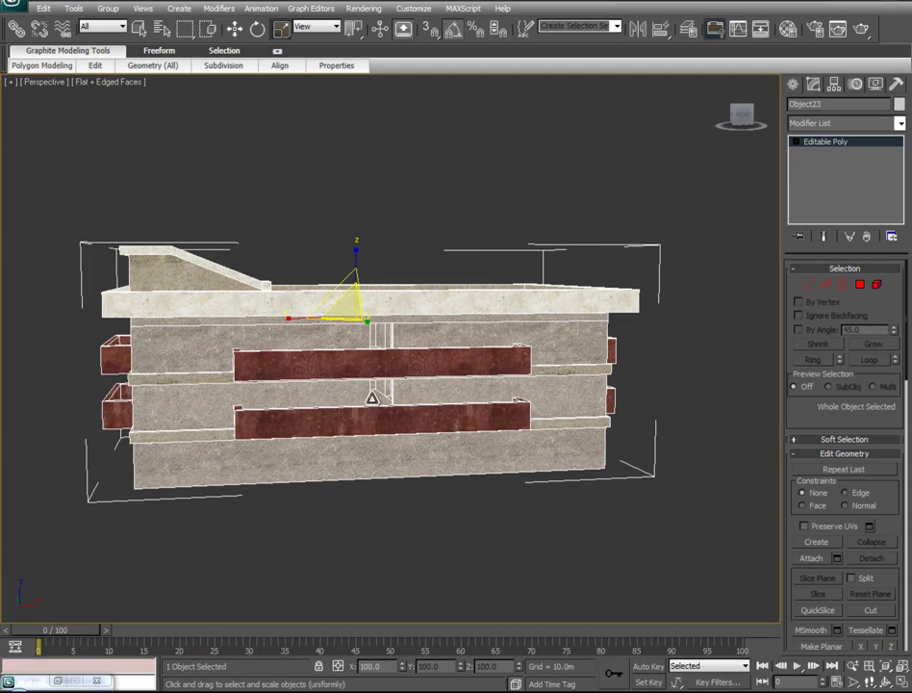
{"action": "middle_click_drag", "start_coordinate": [424, 386], "coordinate": [366, 420], "text": "alt"}
{"action": "scroll", "coordinate": [366, 421], "scroll_direction": "up", "scroll_amount": 3}
{"action": "middle_click_drag", "start_coordinate": [366, 421], "coordinate": [269, 425]}
{"action": "scroll", "coordinate": [468, 402], "scroll_direction": "down", "scroll_amount": 3}
{"action": "middle_click_drag", "start_coordinate": [358, 419], "coordinate": [647, 398], "text": "alt"}
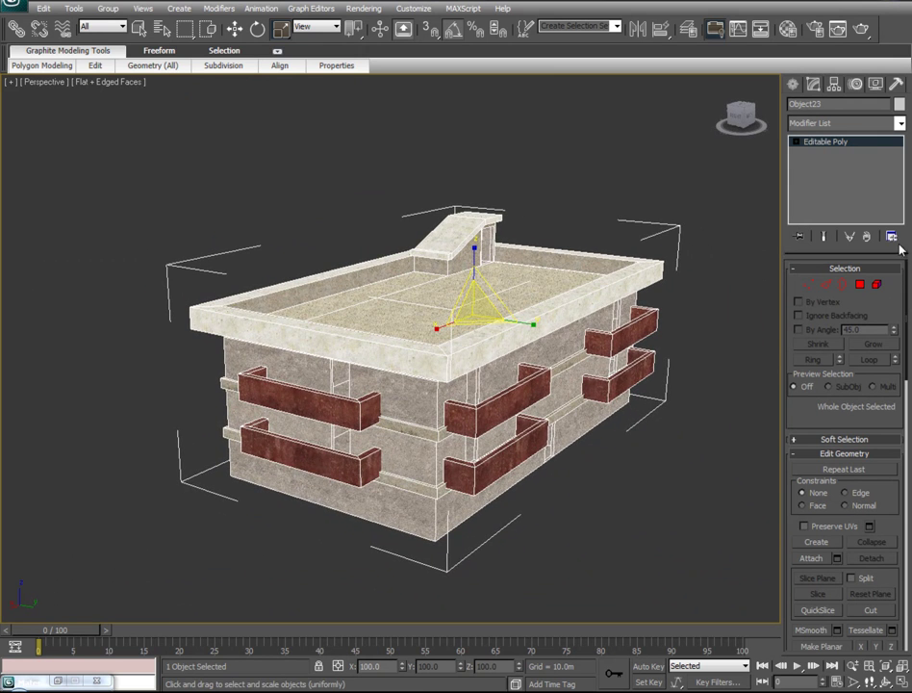
{"action": "middle_click_drag", "start_coordinate": [210, 397], "coordinate": [173, 375], "text": "alt"}
Select the balcony elements around the building at Element level, leaving out the two on the last end wall.
{"action": "left_click", "coordinate": [878, 284]}
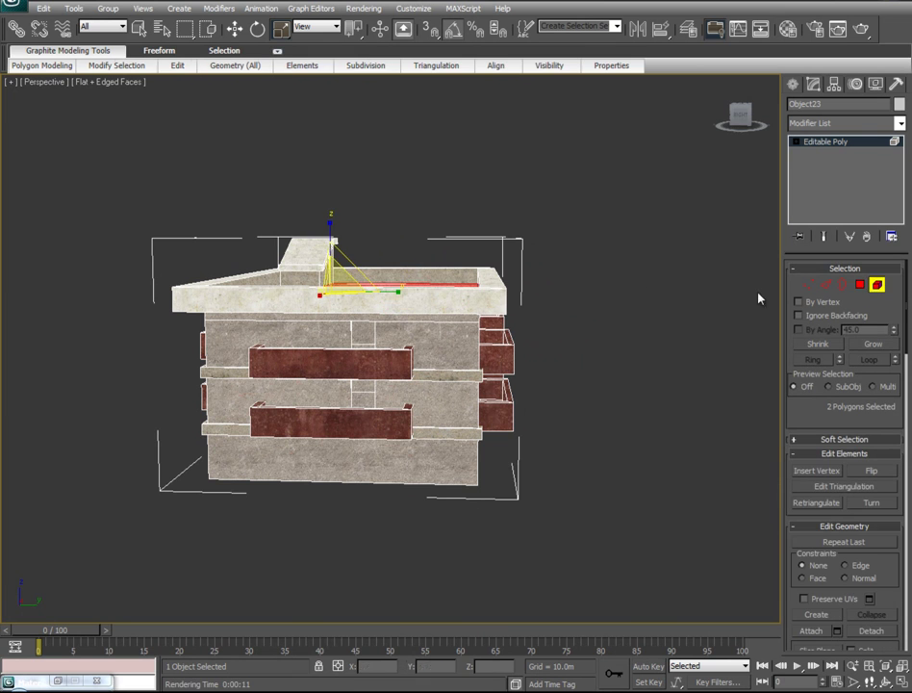
{"action": "left_click_drag", "start_coordinate": [577, 244], "coordinate": [516, 469]}
{"action": "key", "text": "4"}
{"action": "middle_click_drag", "start_coordinate": [516, 469], "coordinate": [501, 348], "text": "alt"}
{"action": "left_click_drag", "start_coordinate": [602, 227], "coordinate": [560, 383]}
{"action": "key", "text": "5"}
{"action": "left_click_drag", "start_coordinate": [591, 295], "coordinate": [509, 450]}
{"action": "left_click", "coordinate": [494, 358], "text": "ctrl"}
{"action": "middle_click_drag", "start_coordinate": [528, 397], "coordinate": [254, 445], "text": "alt"}
{"action": "left_click", "coordinate": [409, 408], "text": "ctrl"}
{"action": "left_click", "coordinate": [424, 486], "text": "ctrl"}
{"action": "middle_click_drag", "start_coordinate": [626, 394], "coordinate": [543, 402], "text": "alt"}
{"action": "left_click", "coordinate": [543, 402], "text": "ctrl"}
{"action": "left_click", "coordinate": [538, 428], "text": "ctrl"}
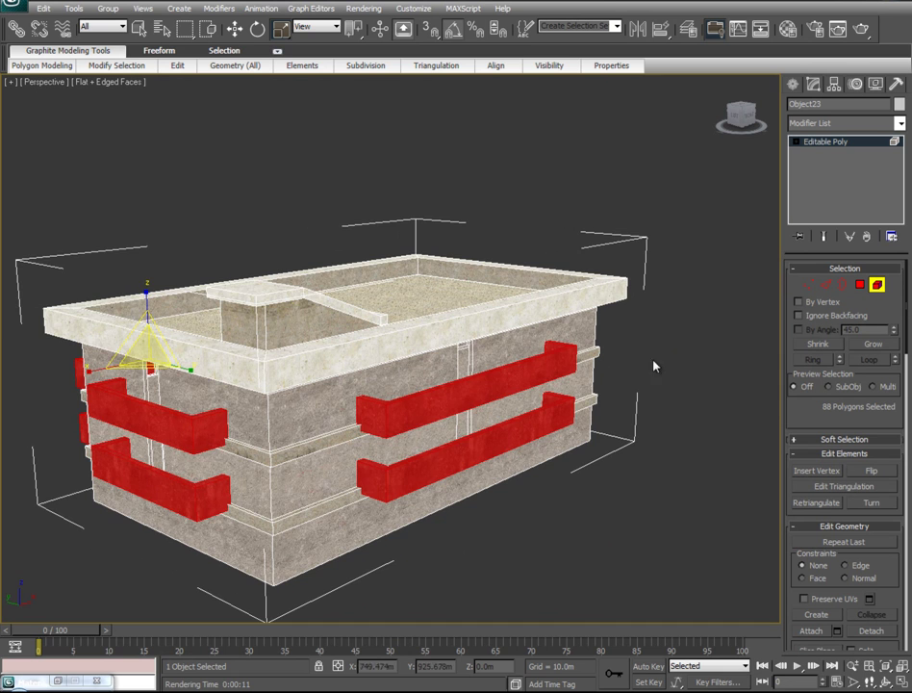
Add the two remaining end-wall balconies to the element selection and hide all the selected balconies.
{"action": "middle_click_drag", "start_coordinate": [663, 328], "coordinate": [501, 336], "text": "alt"}
{"action": "left_click", "coordinate": [557, 371], "text": "ctrl"}
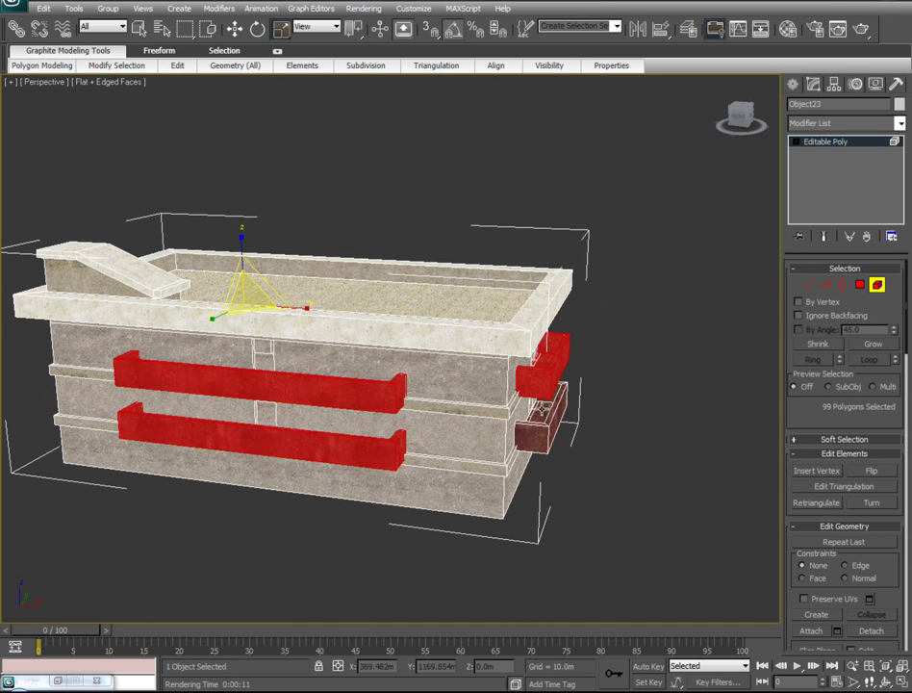
{"action": "left_click", "coordinate": [541, 429], "text": "ctrl"}
{"action": "scroll", "coordinate": [817, 279], "scroll_direction": "down", "scroll_amount": 8}
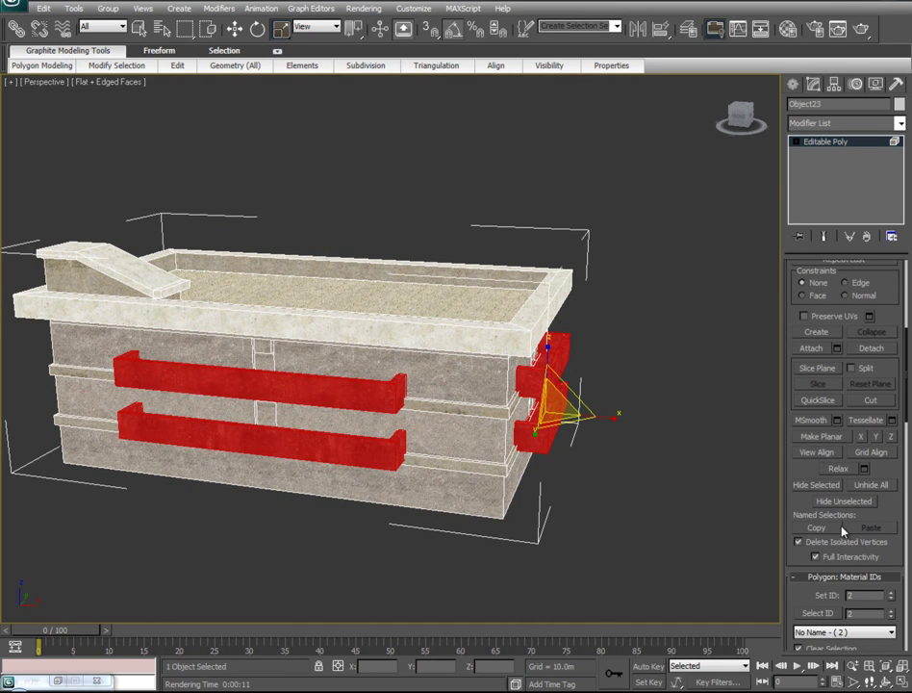
{"action": "left_click", "coordinate": [824, 465]}
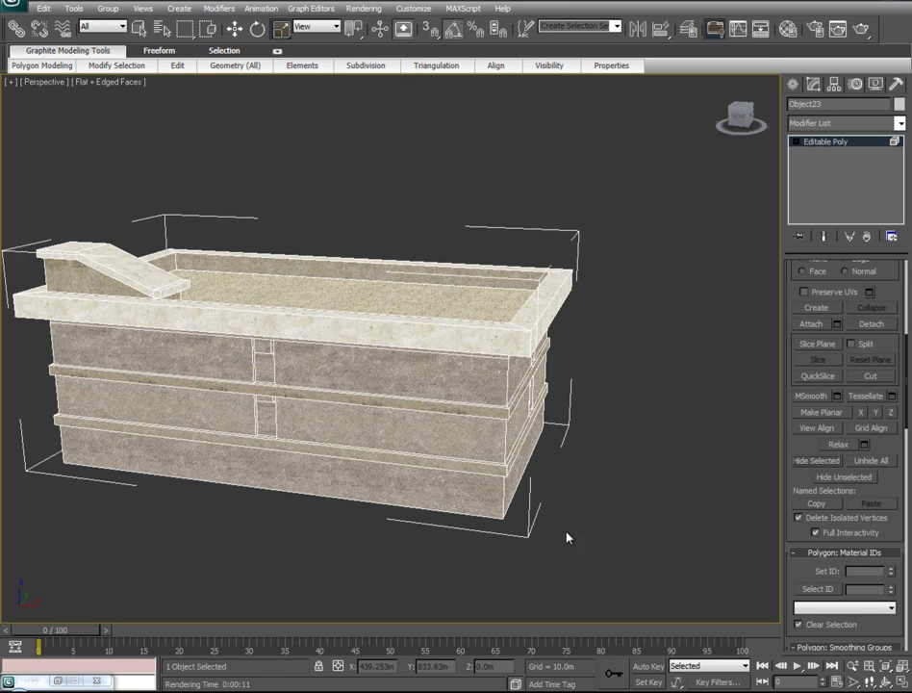
Select the polygons of the building's exterior shell at Polygon level, starting with the long wall, and hide them.
{"action": "middle_click_drag", "start_coordinate": [568, 538], "coordinate": [598, 518], "text": "alt"}
{"action": "scroll", "coordinate": [895, 292], "scroll_direction": "up", "scroll_amount": 8}
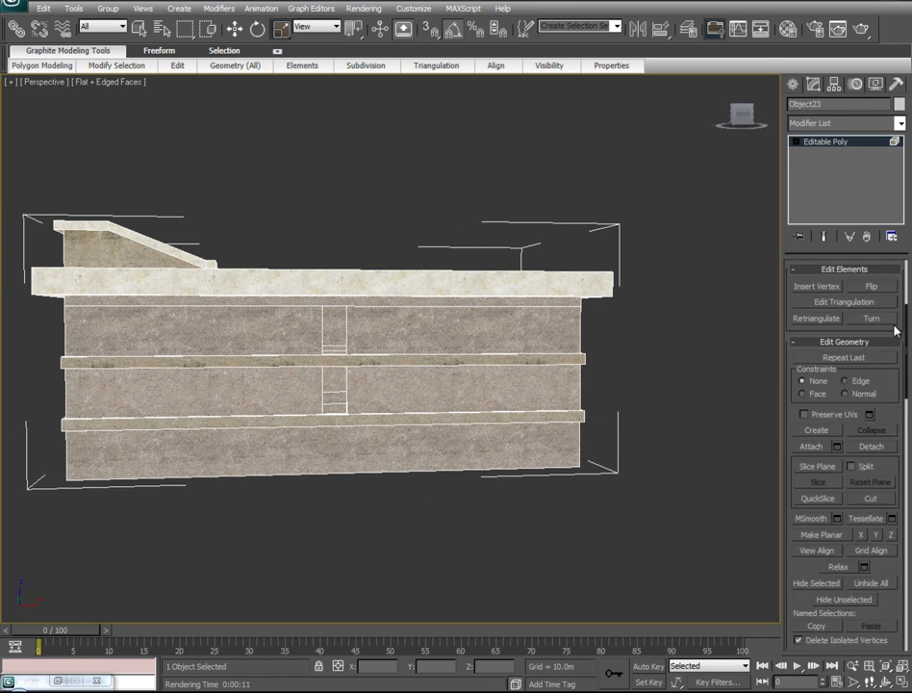
{"action": "left_click", "coordinate": [860, 285]}
{"action": "left_click", "coordinate": [521, 314]}
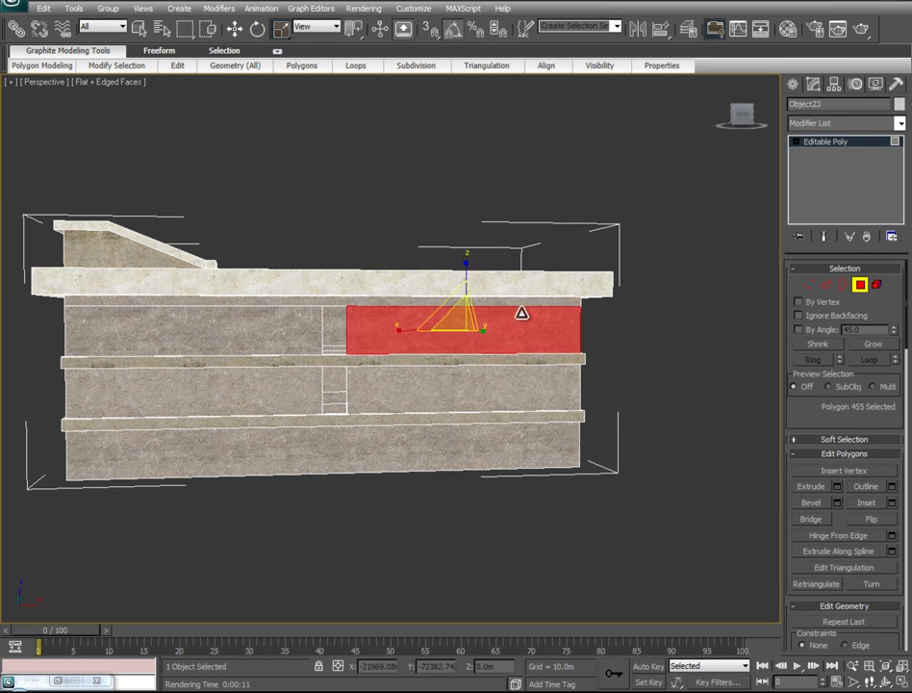
{"action": "left_click", "coordinate": [285, 312], "text": "ctrl"}
{"action": "left_click", "coordinate": [282, 331], "text": "ctrl"}
{"action": "left_click", "coordinate": [277, 374], "text": "ctrl"}
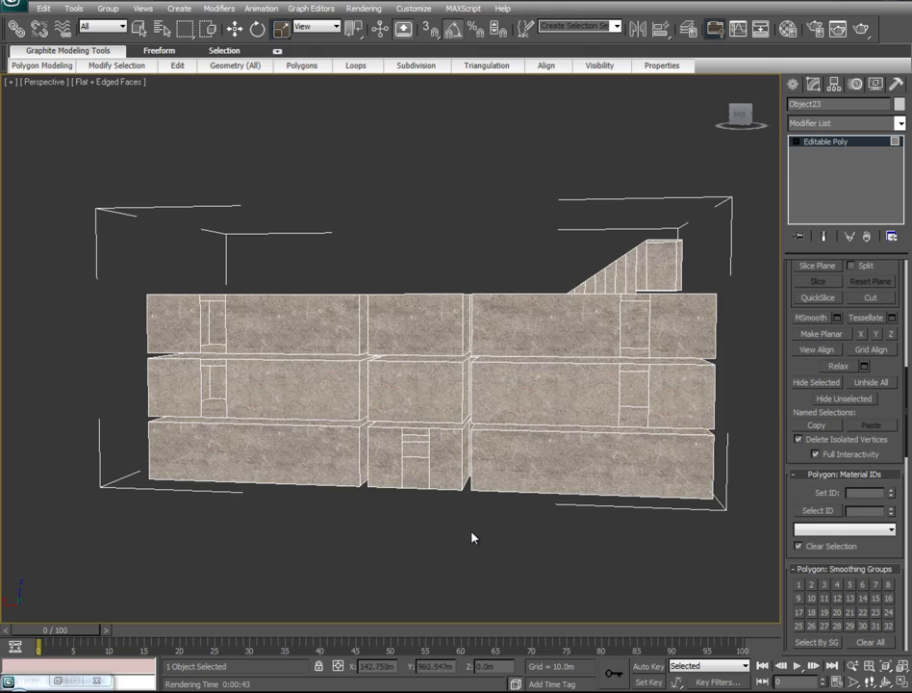
Select the floor polygons of the first ground-storey rooms together with the doorway thresholds between them.
{"action": "middle_click_drag", "start_coordinate": [472, 537], "coordinate": [454, 509]}
{"action": "scroll", "coordinate": [487, 327], "scroll_direction": "up", "scroll_amount": 5}
{"action": "middle_click_drag", "start_coordinate": [495, 254], "coordinate": [410, 470]}
{"action": "scroll", "coordinate": [489, 57], "scroll_direction": "up", "scroll_amount": 6}
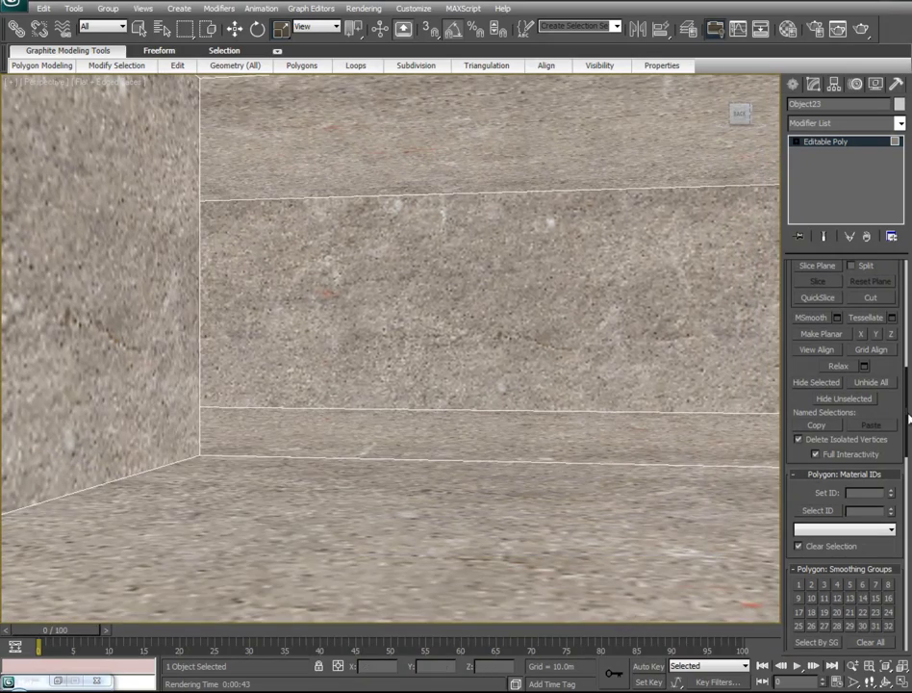
{"action": "scroll", "coordinate": [831, 346], "scroll_direction": "up", "scroll_amount": 10}
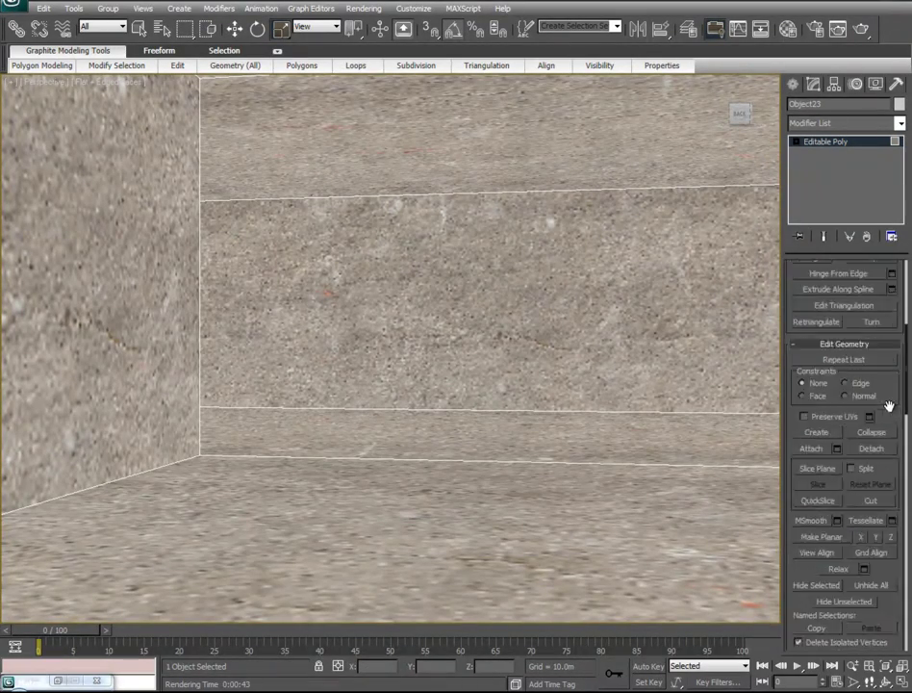
{"action": "left_click", "coordinate": [553, 417]}
{"action": "left_click", "coordinate": [457, 501], "text": "ctrl"}
{"action": "middle_click_drag", "start_coordinate": [303, 496], "coordinate": [15, 596], "text": "alt"}
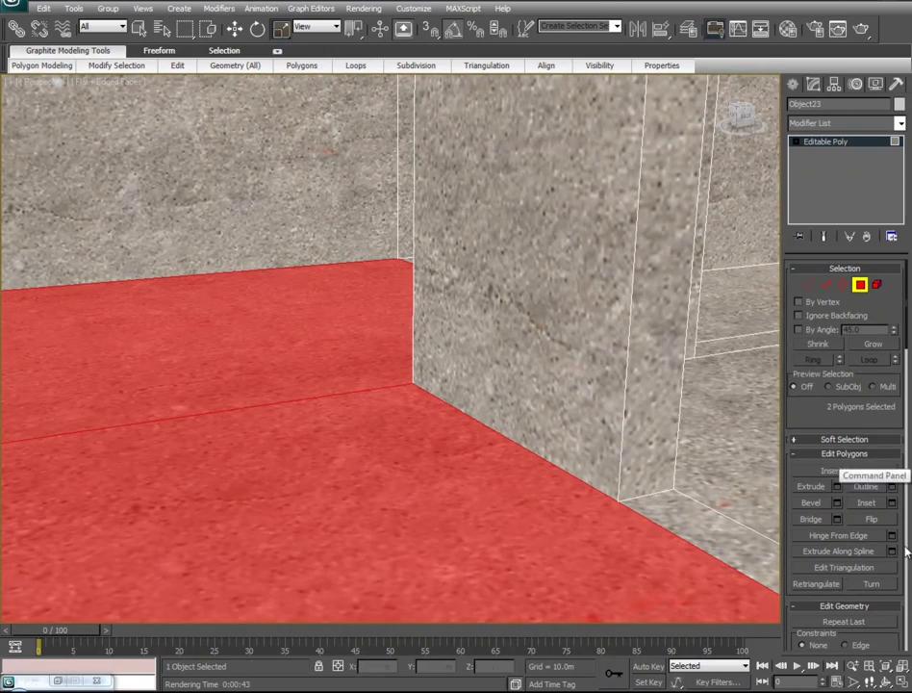
{"action": "left_click", "coordinate": [730, 345], "text": "ctrl"}
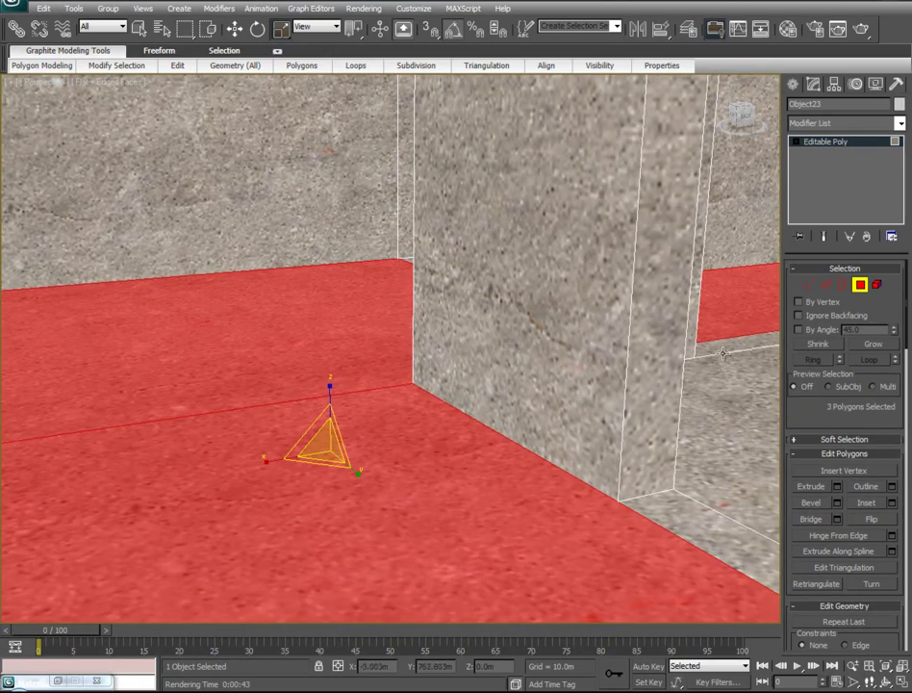
{"action": "left_click", "coordinate": [723, 349], "text": "ctrl"}
{"action": "left_click", "coordinate": [723, 400], "text": "ctrl"}
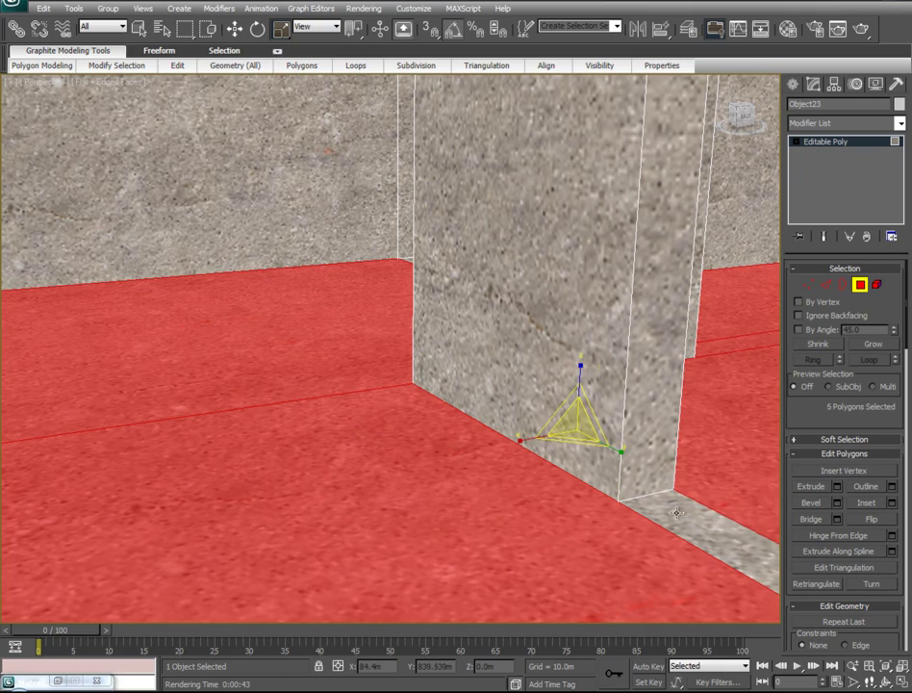
{"action": "left_click", "coordinate": [677, 513], "text": "ctrl"}
Add the ground-storey floor strip beside the stairs and the remaining room and threshold polygons to the floor selection.
{"action": "middle_click_drag", "start_coordinate": [387, 510], "coordinate": [762, 523], "text": "alt"}
{"action": "left_click", "coordinate": [192, 323], "text": "ctrl"}
{"action": "middle_click_drag", "start_coordinate": [197, 411], "coordinate": [320, 284], "text": "alt"}
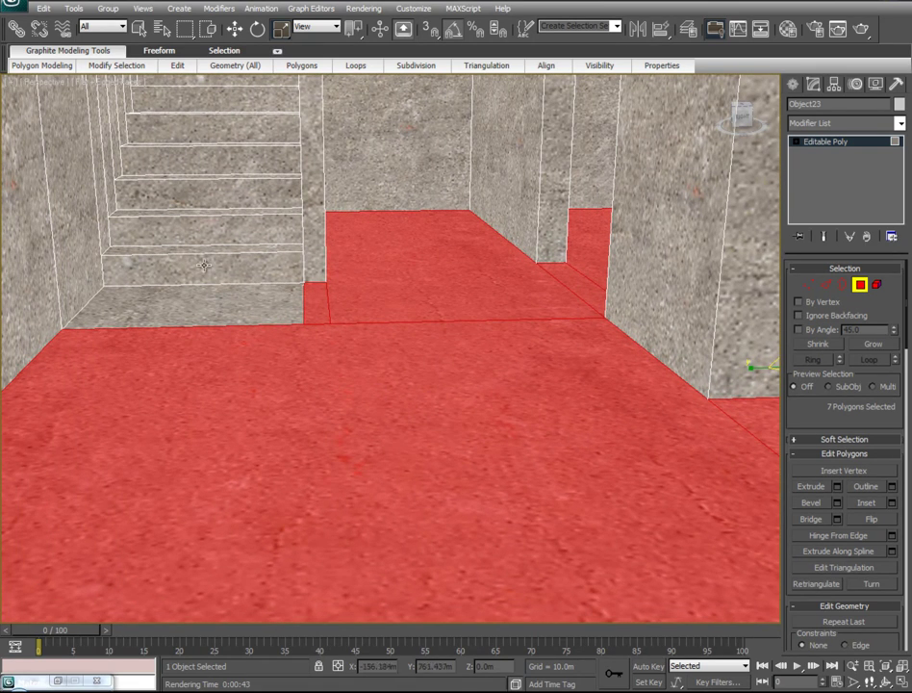
{"action": "middle_click_drag", "start_coordinate": [512, 401], "coordinate": [135, 385], "text": "alt"}
{"action": "middle_click_drag", "start_coordinate": [519, 356], "coordinate": [160, 436]}
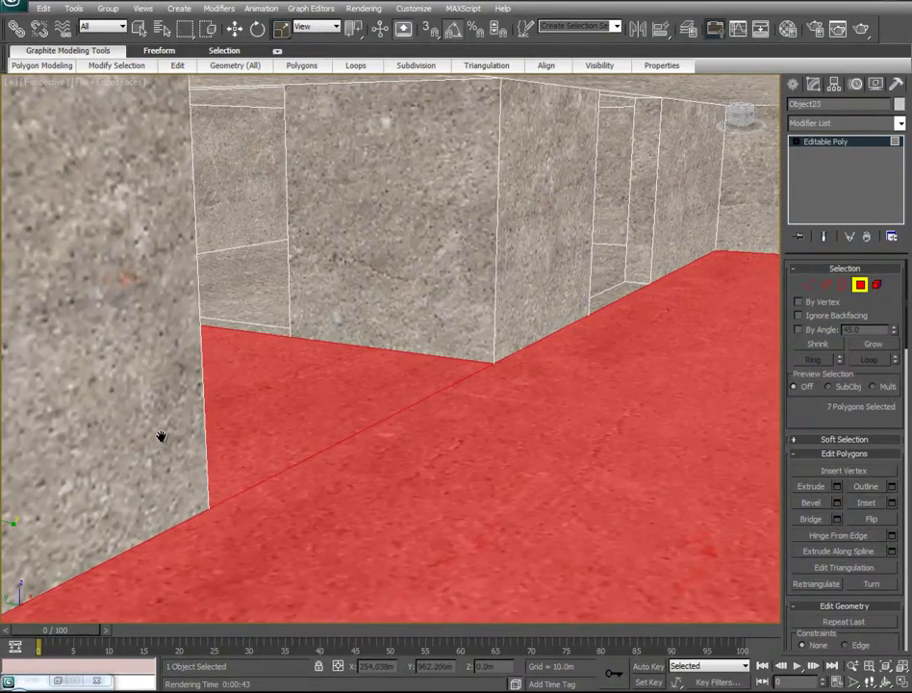
{"action": "left_click", "coordinate": [232, 271], "text": "ctrl"}
{"action": "left_click", "coordinate": [248, 325], "text": "ctrl"}
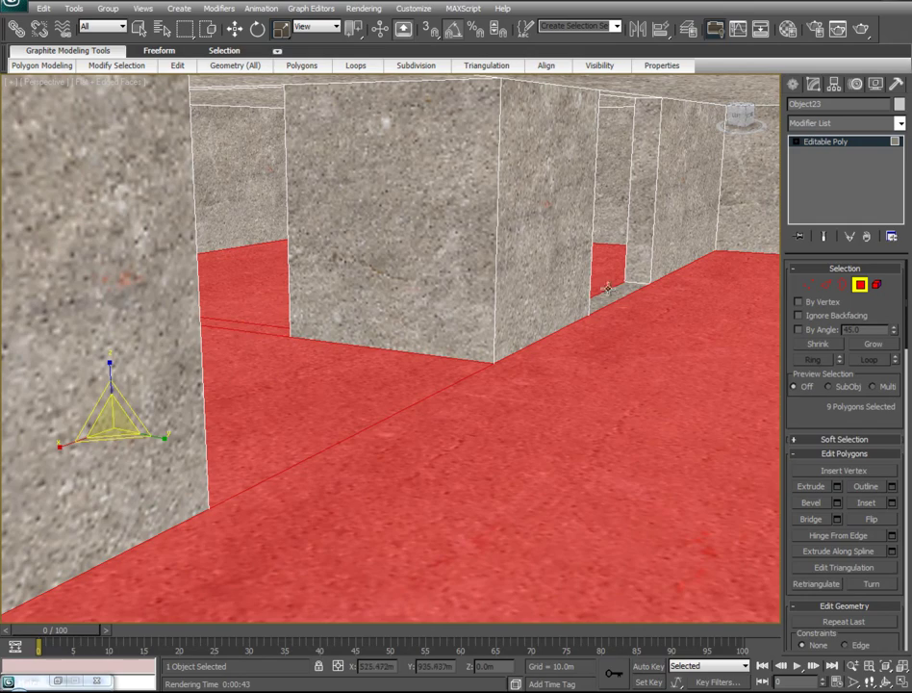
{"action": "left_click", "coordinate": [598, 262], "text": "ctrl"}
Add the middle storey's main floor, adjoining room floors and a doorway threshold to the selection.
{"action": "middle_click_drag", "start_coordinate": [532, 194], "coordinate": [520, 489]}
{"action": "left_click", "coordinate": [614, 224], "text": "ctrl"}
{"action": "left_click", "coordinate": [607, 280], "text": "ctrl"}
{"action": "left_click", "coordinate": [338, 294], "text": "ctrl"}
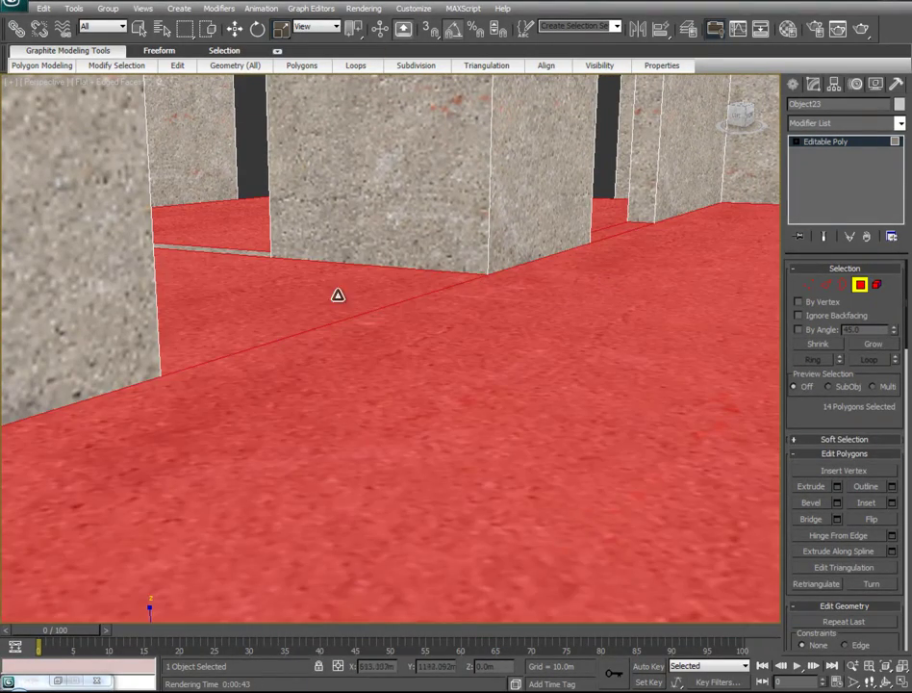
{"action": "left_click", "coordinate": [253, 251], "text": "ctrl"}
Add the middle-storey floor strip beside the stairs and the remaining room floors and thresholds to the selection.
{"action": "middle_click_drag", "start_coordinate": [442, 331], "coordinate": [332, 428], "text": "alt"}
{"action": "left_click", "coordinate": [164, 234], "text": "ctrl"}
{"action": "left_click", "coordinate": [145, 235], "text": "ctrl"}
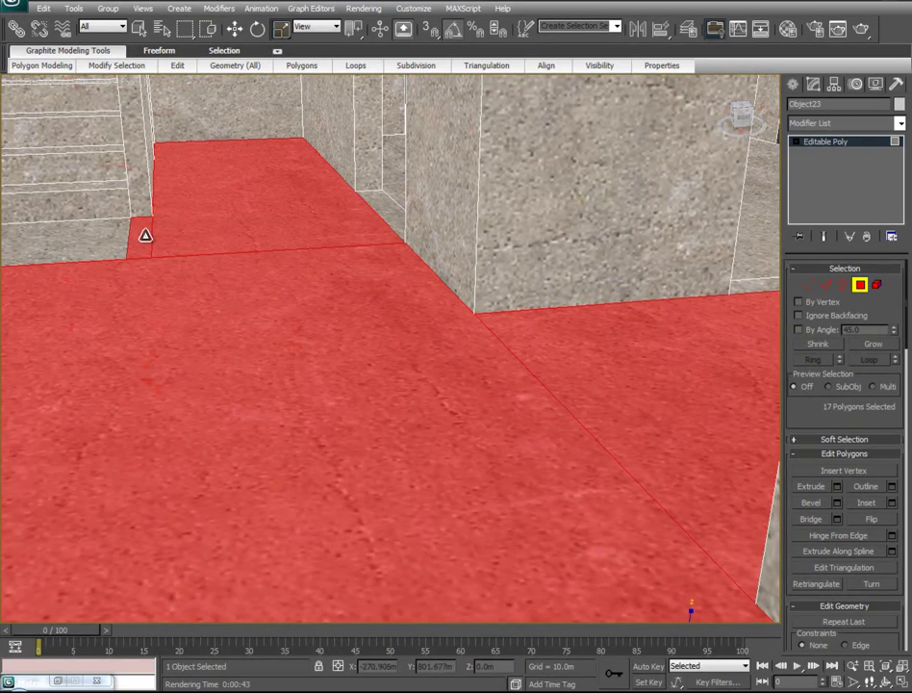
{"action": "left_click", "coordinate": [379, 205], "text": "ctrl"}
{"action": "left_click", "coordinate": [388, 185], "text": "ctrl"}
{"action": "middle_click_drag", "start_coordinate": [526, 338], "coordinate": [632, 281], "text": "alt"}
{"action": "left_click", "coordinate": [661, 240], "text": "ctrl"}
{"action": "left_click", "coordinate": [639, 235], "text": "ctrl"}
{"action": "left_click", "coordinate": [643, 251], "text": "ctrl"}
Add the top storey's first room floors, their doorway threshold and the main floor to the selection.
{"action": "middle_click_drag", "start_coordinate": [575, 316], "coordinate": [758, 643], "text": "alt"}
{"action": "scroll", "coordinate": [765, 607], "scroll_direction": "down", "scroll_amount": 10}
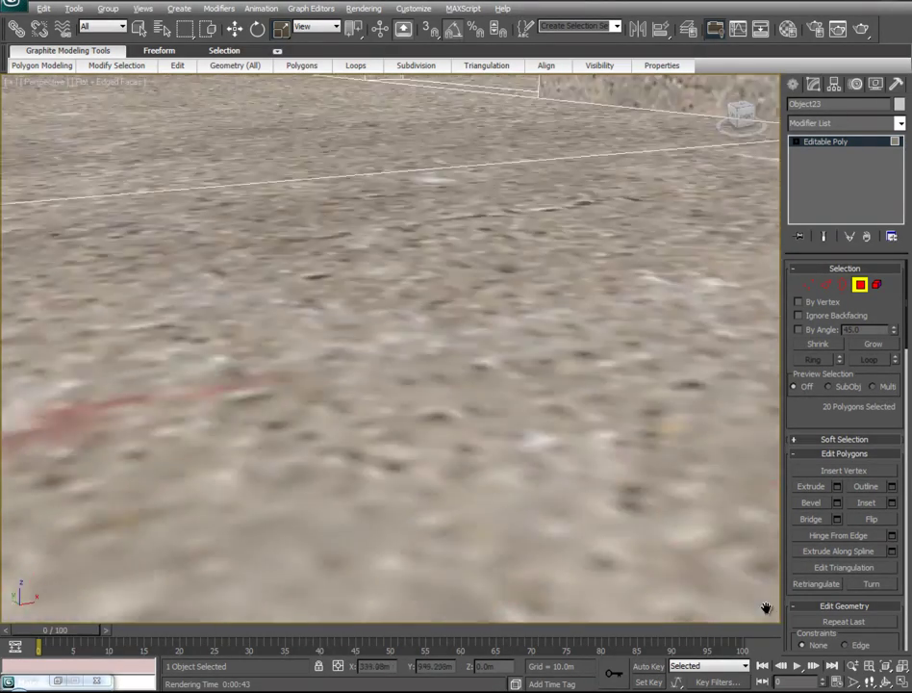
{"action": "left_click", "coordinate": [395, 197], "text": "ctrl"}
{"action": "left_click", "coordinate": [448, 129], "text": "ctrl"}
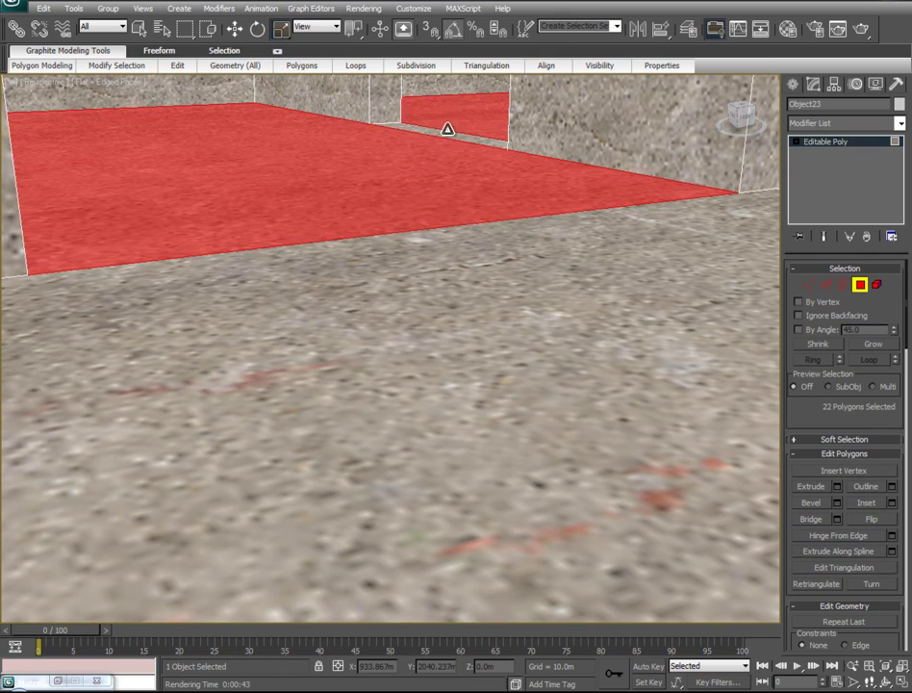
{"action": "left_click", "coordinate": [444, 137], "text": "ctrl"}
{"action": "middle_click_drag", "start_coordinate": [559, 339], "coordinate": [498, 459], "text": "alt"}
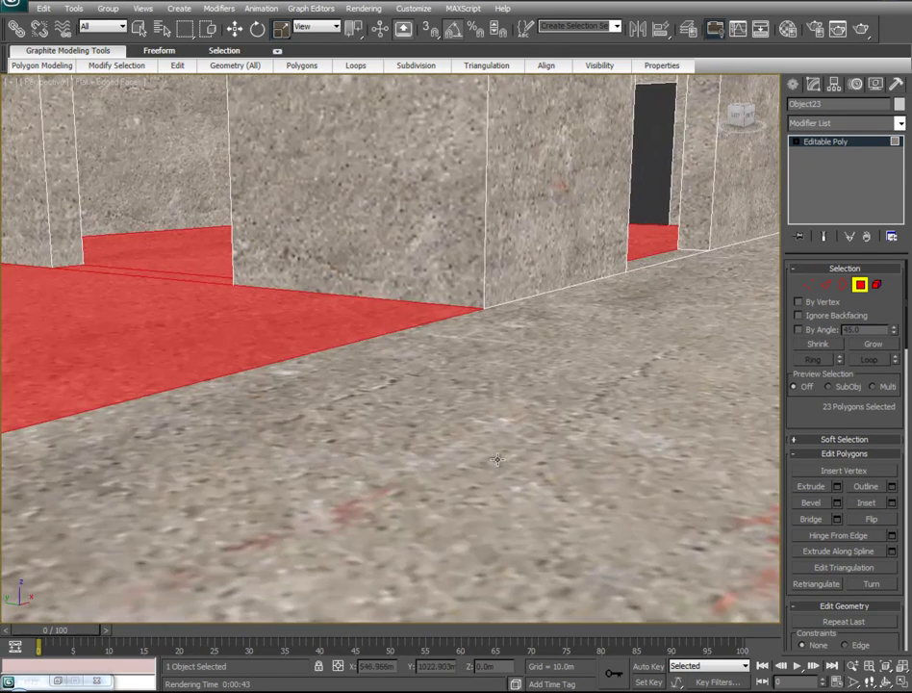
{"action": "left_click", "coordinate": [686, 307], "text": "ctrl"}
Add the remaining top-storey room floors, doorway thresholds and the floor strip near the stairs to the selection.
{"action": "middle_click_drag", "start_coordinate": [471, 338], "coordinate": [322, 347], "text": "alt"}
{"action": "left_click", "coordinate": [272, 218], "text": "ctrl"}
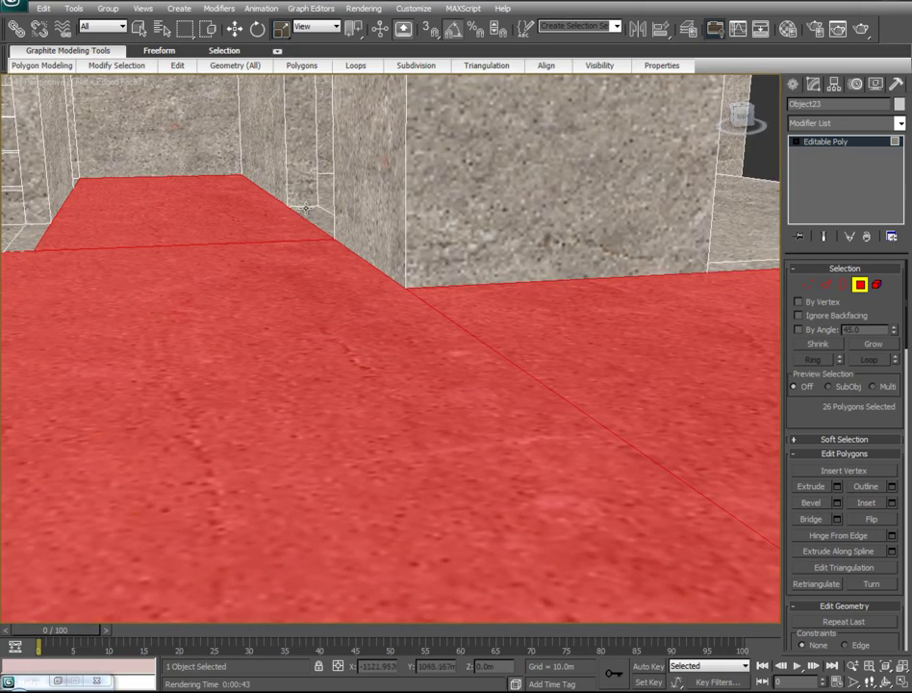
{"action": "left_click", "coordinate": [311, 209], "text": "ctrl"}
{"action": "left_click", "coordinate": [327, 196], "text": "ctrl"}
{"action": "left_click", "coordinate": [720, 264], "text": "ctrl"}
{"action": "middle_click_drag", "start_coordinate": [368, 289], "coordinate": [657, 387], "text": "alt"}
{"action": "left_click", "coordinate": [161, 279], "text": "ctrl"}
Examine the floor selection on all storeys from outside and inside the building.
{"action": "middle_click_drag", "start_coordinate": [513, 316], "coordinate": [375, 273], "text": "alt"}
{"action": "scroll", "coordinate": [375, 272], "scroll_direction": "down", "scroll_amount": 5}
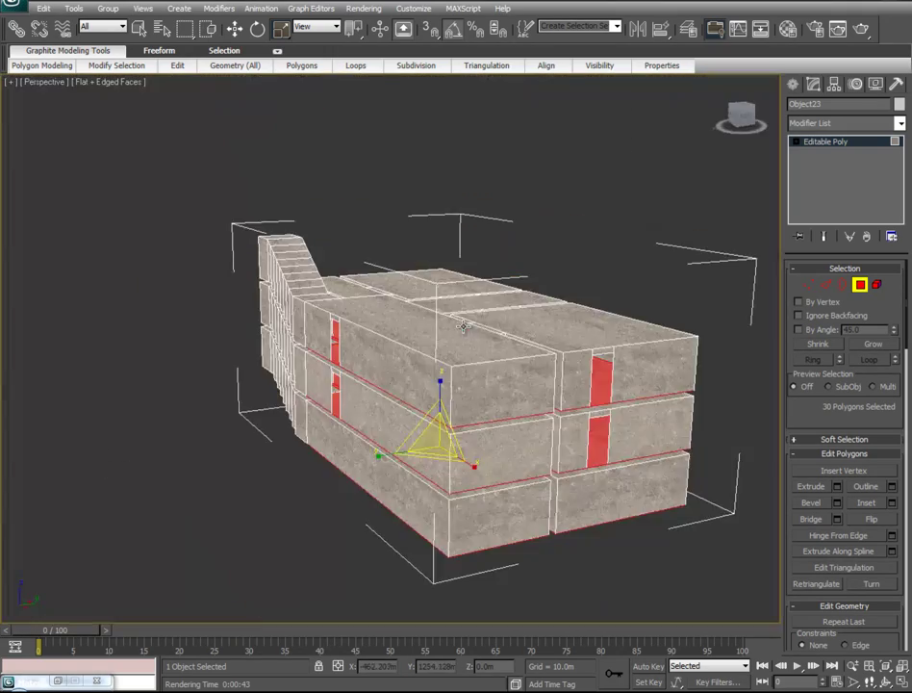
{"action": "scroll", "coordinate": [520, 350], "scroll_direction": "up", "scroll_amount": 2}
{"action": "left_click", "coordinate": [519, 350]}
{"action": "middle_click_drag", "start_coordinate": [520, 350], "coordinate": [573, 219], "text": "alt"}
{"action": "scroll", "coordinate": [564, 338], "scroll_direction": "up", "scroll_amount": 2}
{"action": "scroll", "coordinate": [570, 303], "scroll_direction": "up", "scroll_amount": 3}
{"action": "scroll", "coordinate": [390, 317], "scroll_direction": "up", "scroll_amount": 5}
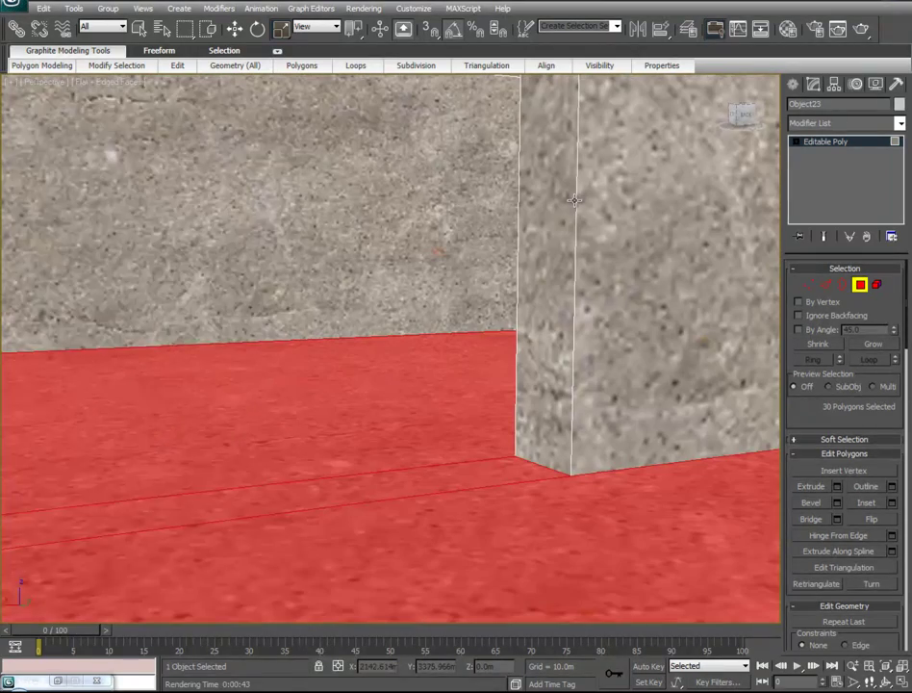
Apply the Carpet#1 sub-material of BuildingTextures to the selected floor polygons and show its map in the viewport.
{"action": "key", "text": "m"}
{"action": "left_click", "coordinate": [153, 510]}
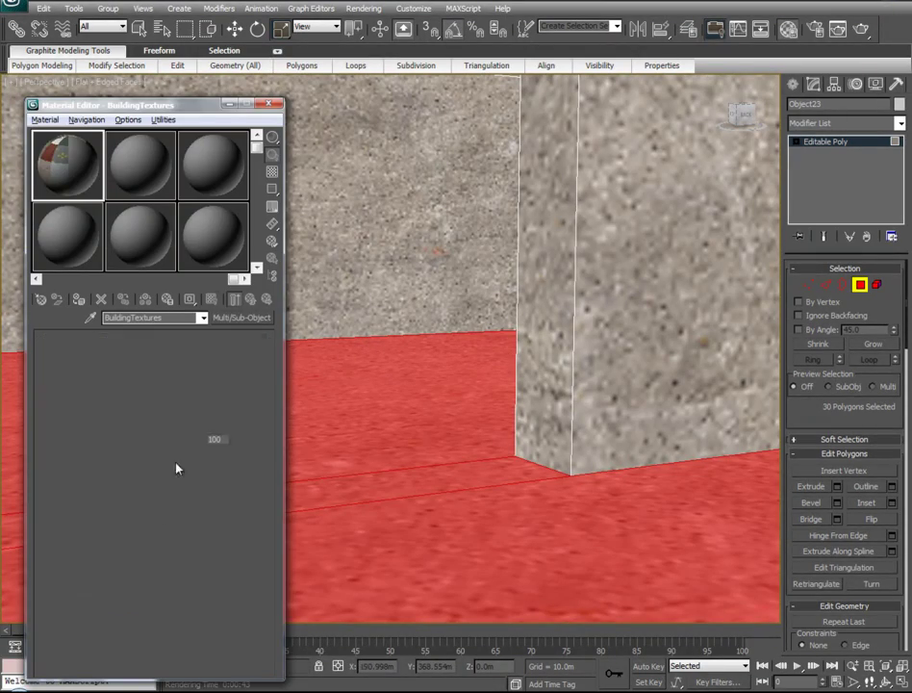
{"action": "left_click", "coordinate": [212, 300]}
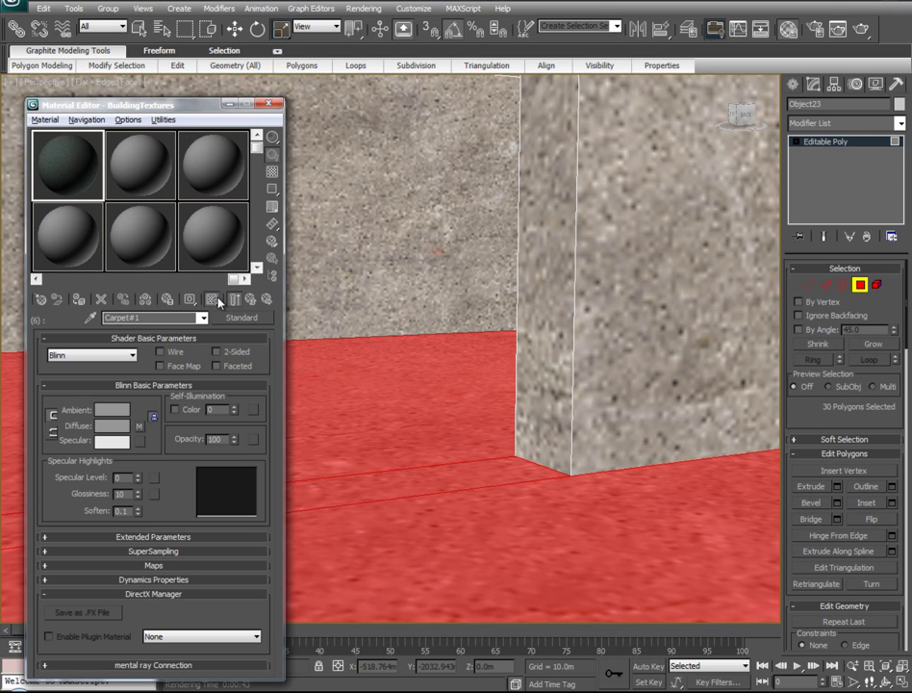
{"action": "left_click", "coordinate": [250, 301]}
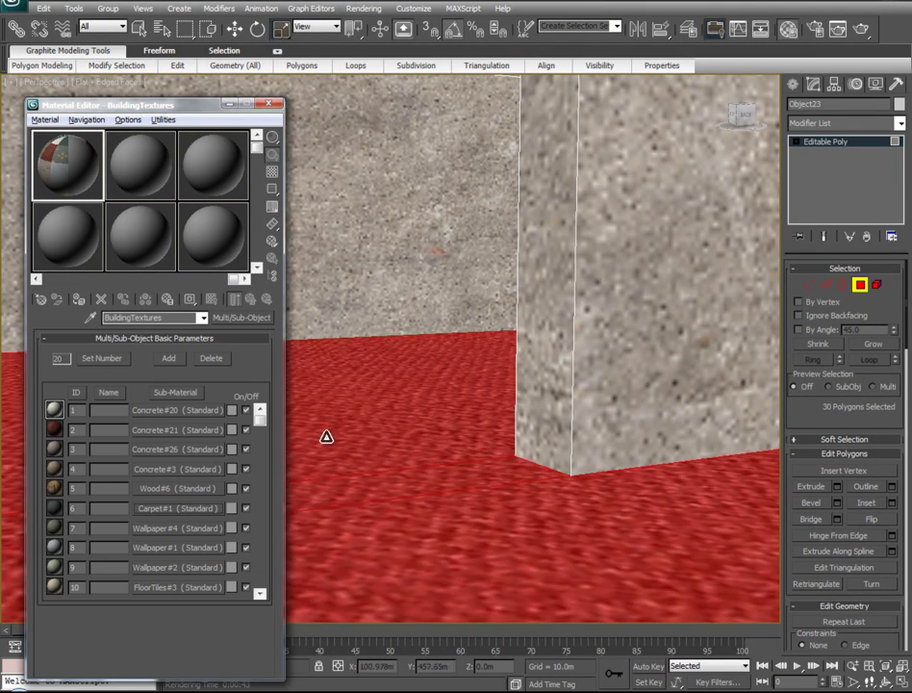
Add a planar UVW Map modifier to the selected carpet floor polygons and scale its gizmo down for a finer weave.
{"action": "left_click", "coordinate": [228, 108]}
{"action": "middle_click_drag", "start_coordinate": [509, 475], "coordinate": [287, 558]}
{"action": "left_click", "coordinate": [902, 126]}
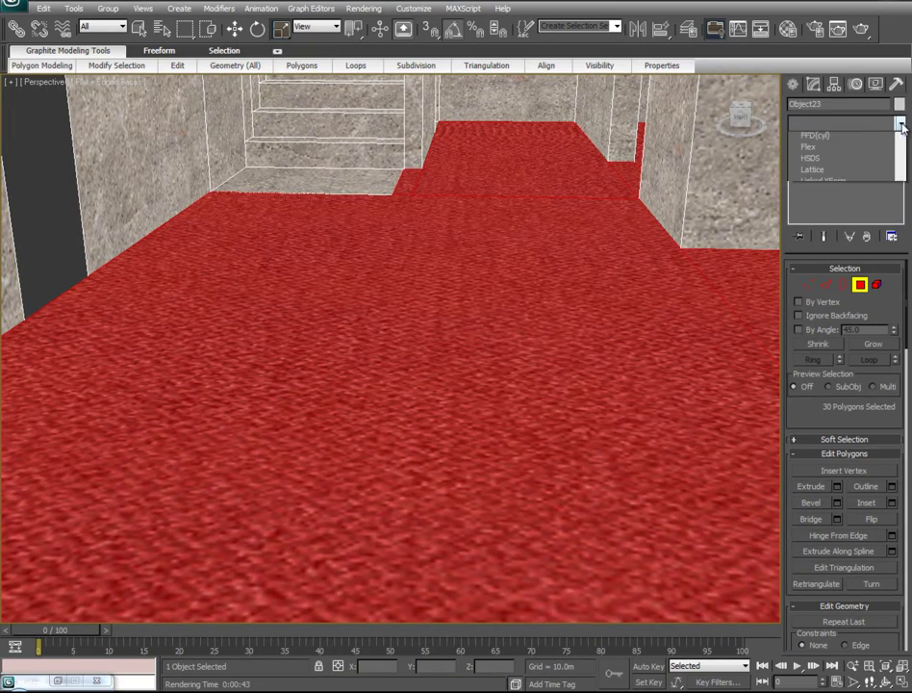
{"action": "scroll", "coordinate": [889, 588], "scroll_direction": "down", "scroll_amount": 15}
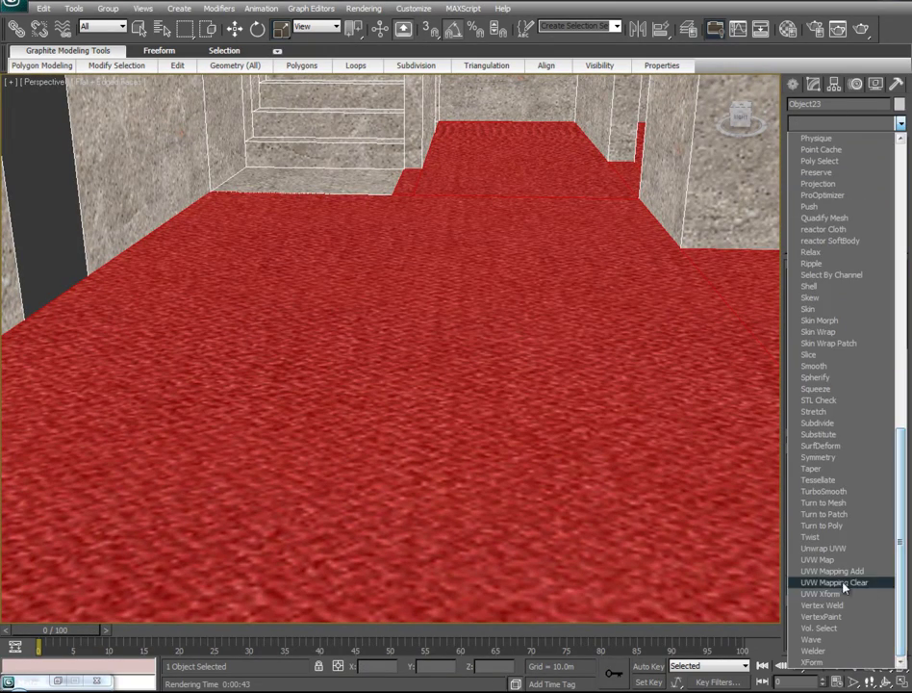
{"action": "left_click", "coordinate": [818, 559]}
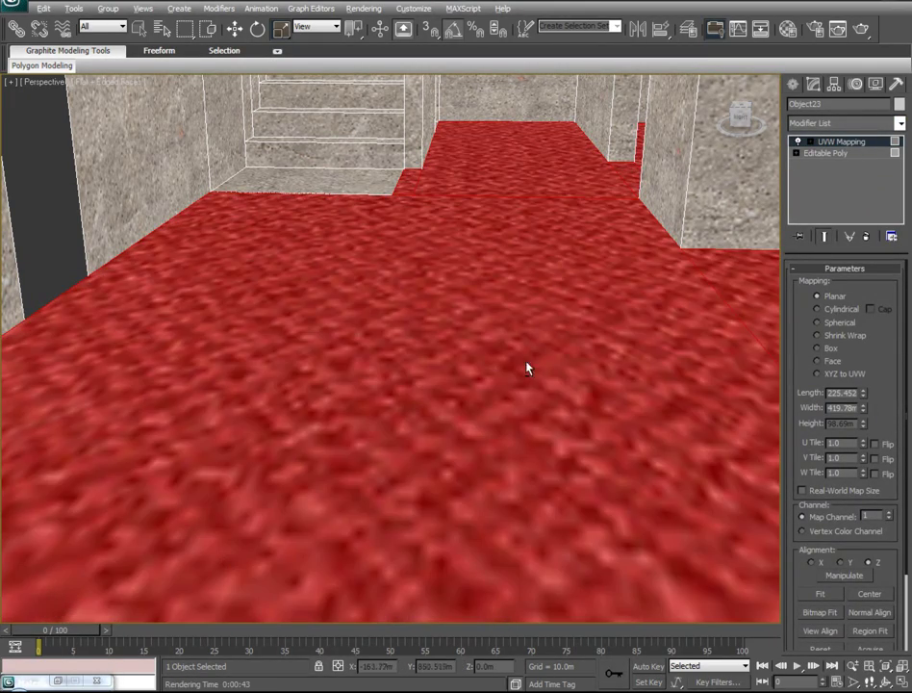
{"action": "middle_click_drag", "start_coordinate": [526, 364], "coordinate": [423, 213], "text": "alt"}
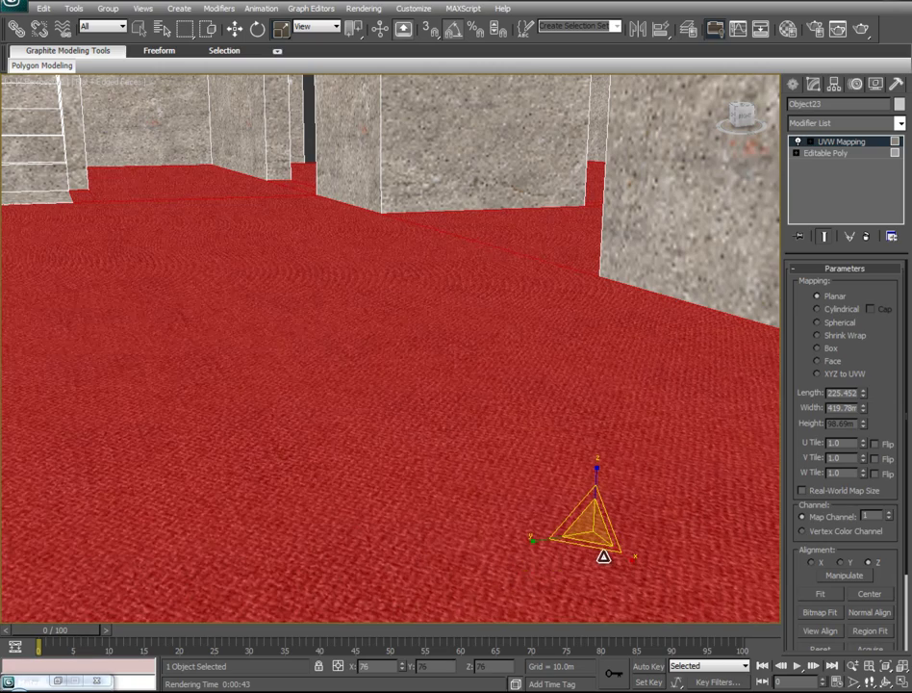
Collapse the floor's UVW Mapping modifier into the Editable Poly.
{"action": "right_click", "coordinate": [850, 143]}
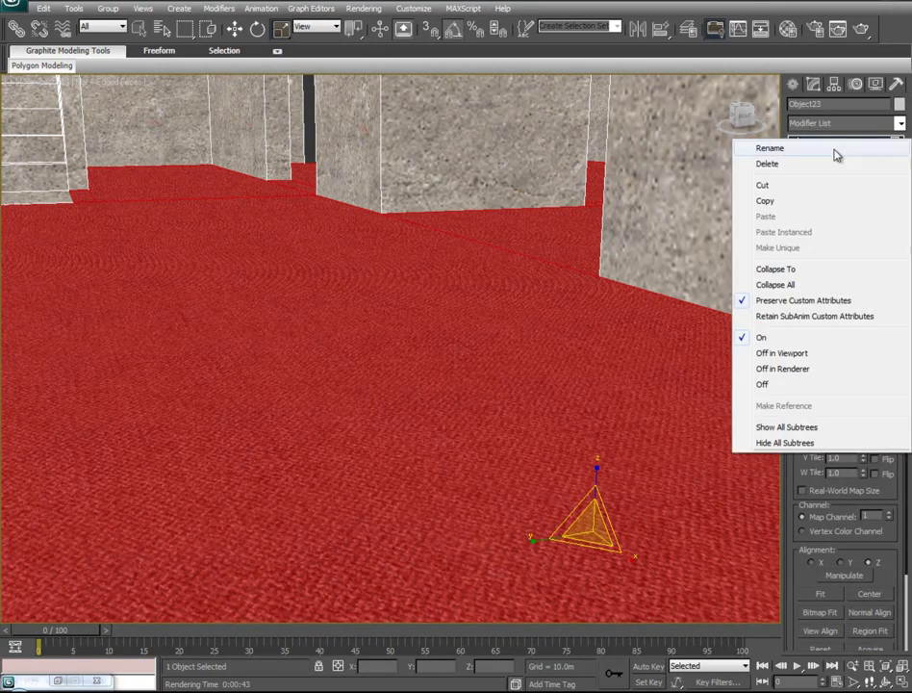
{"action": "left_click", "coordinate": [781, 266]}
{"action": "middle_click_drag", "start_coordinate": [579, 343], "coordinate": [736, 482], "text": "alt"}
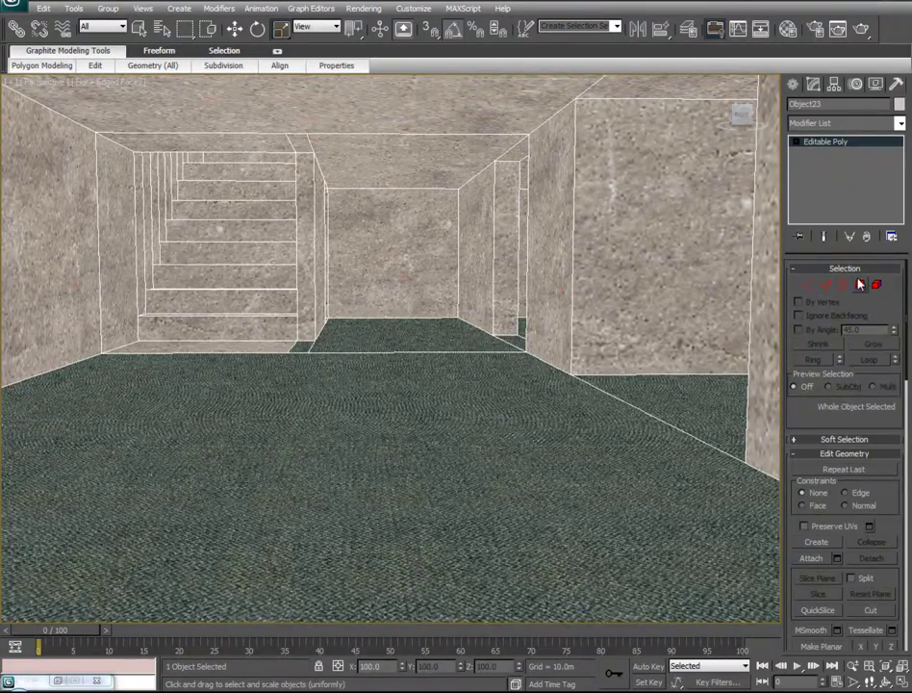
Hide the selected carpeted floor polygons at polygon level.
{"action": "left_click", "coordinate": [860, 284]}
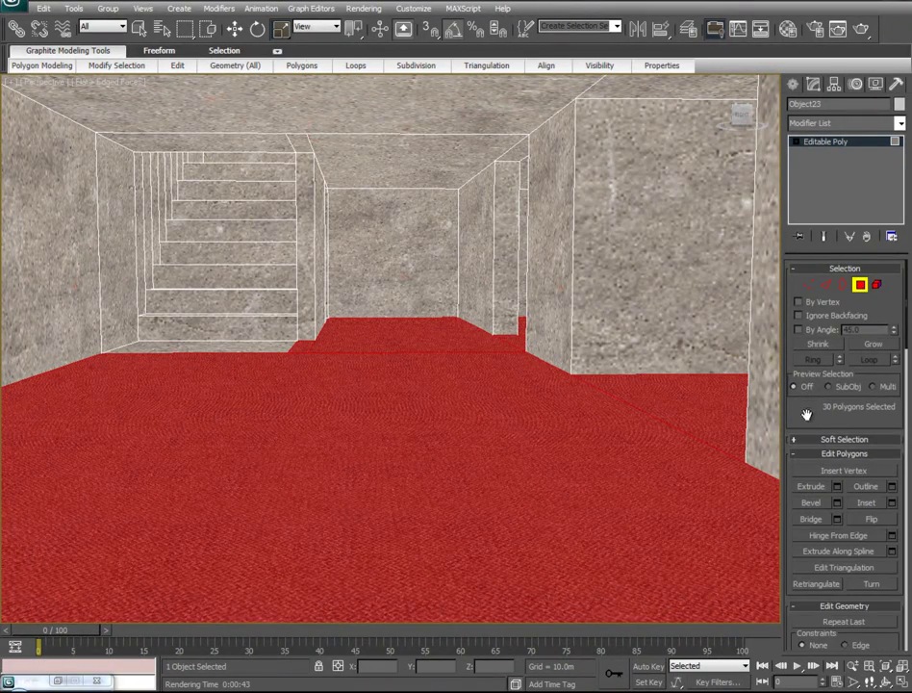
{"action": "scroll", "coordinate": [806, 414], "scroll_direction": "down", "scroll_amount": 10}
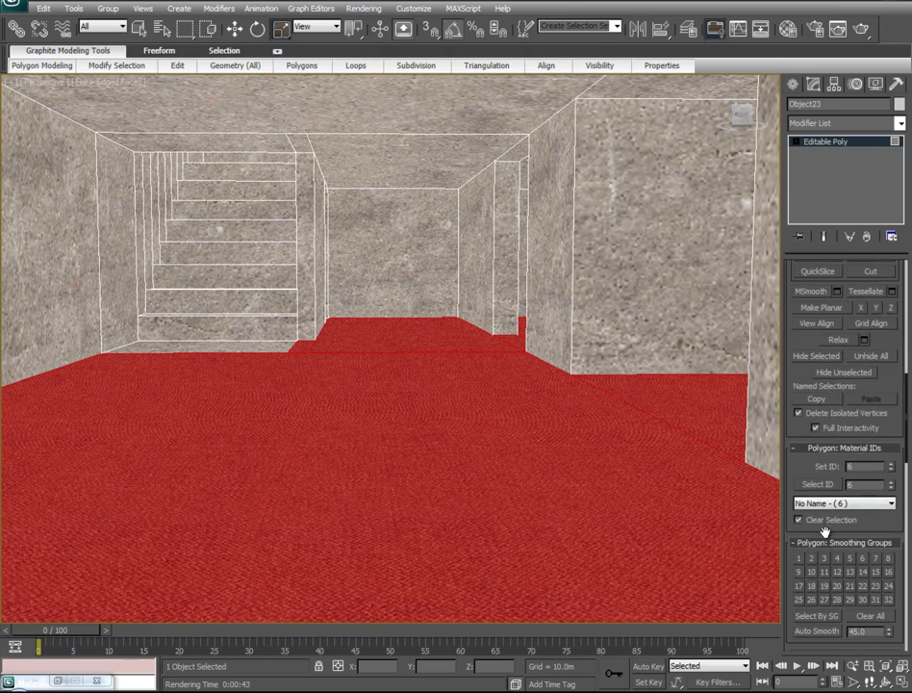
{"action": "scroll", "coordinate": [825, 527], "scroll_direction": "up", "scroll_amount": 1}
{"action": "left_click", "coordinate": [811, 386]}
{"action": "middle_click_drag", "start_coordinate": [404, 476], "coordinate": [470, 597]}
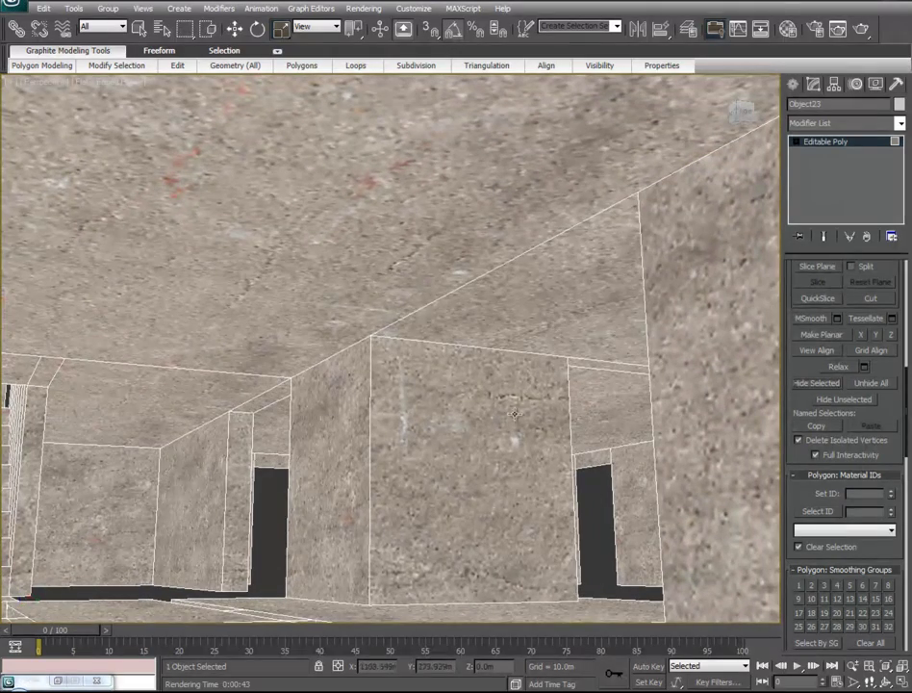
Select the main room's ceiling with the adjoining ceilings and doorway undersides.
{"action": "left_click", "coordinate": [563, 319]}
{"action": "left_click", "coordinate": [585, 364], "text": "ctrl"}
{"action": "left_click", "coordinate": [602, 397], "text": "ctrl"}
{"action": "middle_click_drag", "start_coordinate": [592, 409], "coordinate": [509, 565], "text": "alt"}
{"action": "left_click", "coordinate": [431, 226], "text": "ctrl"}
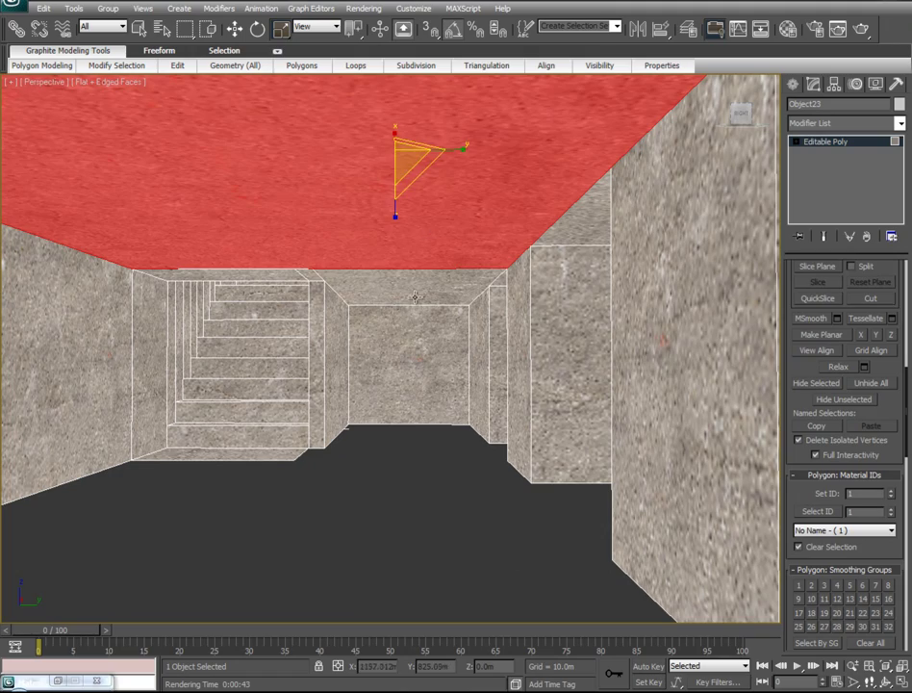
{"action": "left_click", "coordinate": [419, 297], "text": "ctrl"}
{"action": "left_click", "coordinate": [498, 281], "text": "ctrl"}
{"action": "left_click", "coordinate": [560, 236], "text": "ctrl"}
Add the remaining side-room ceiling and doorway underside polygons to the ceiling selection.
{"action": "middle_click_drag", "start_coordinate": [473, 417], "coordinate": [530, 409], "text": "alt"}
{"action": "middle_click_drag", "start_coordinate": [333, 364], "coordinate": [183, 347], "text": "alt"}
{"action": "left_click", "coordinate": [458, 308], "text": "ctrl"}
{"action": "middle_click_drag", "start_coordinate": [513, 317], "coordinate": [227, 381], "text": "alt"}
{"action": "middle_click_drag", "start_coordinate": [624, 174], "coordinate": [646, 228], "text": "alt"}
{"action": "middle_click_drag", "start_coordinate": [522, 351], "coordinate": [284, 313], "text": "alt"}
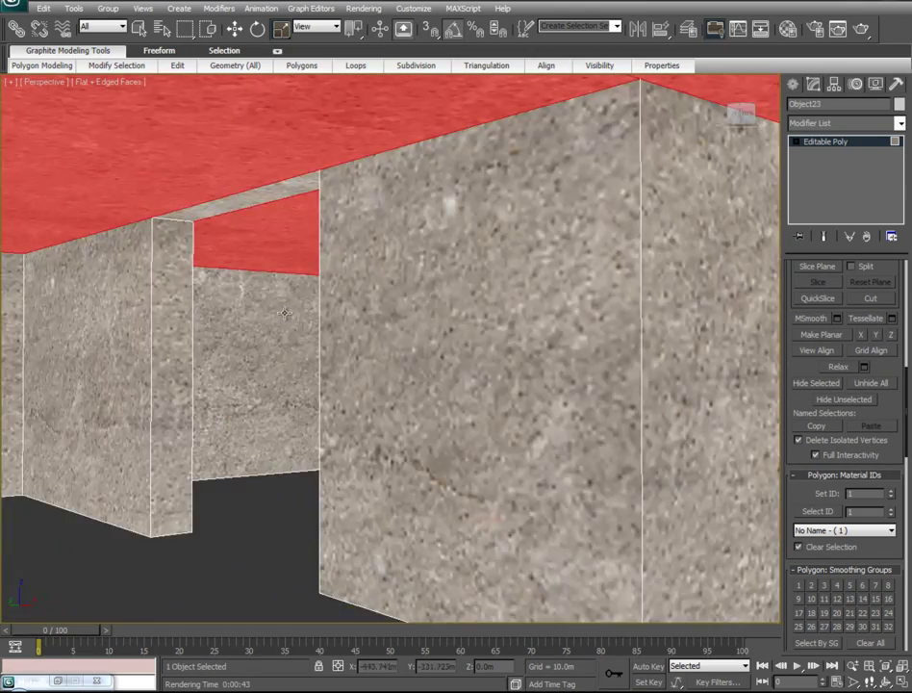
{"action": "left_click", "coordinate": [248, 194], "text": "ctrl"}
{"action": "middle_click_drag", "start_coordinate": [281, 257], "coordinate": [333, 267], "text": "alt"}
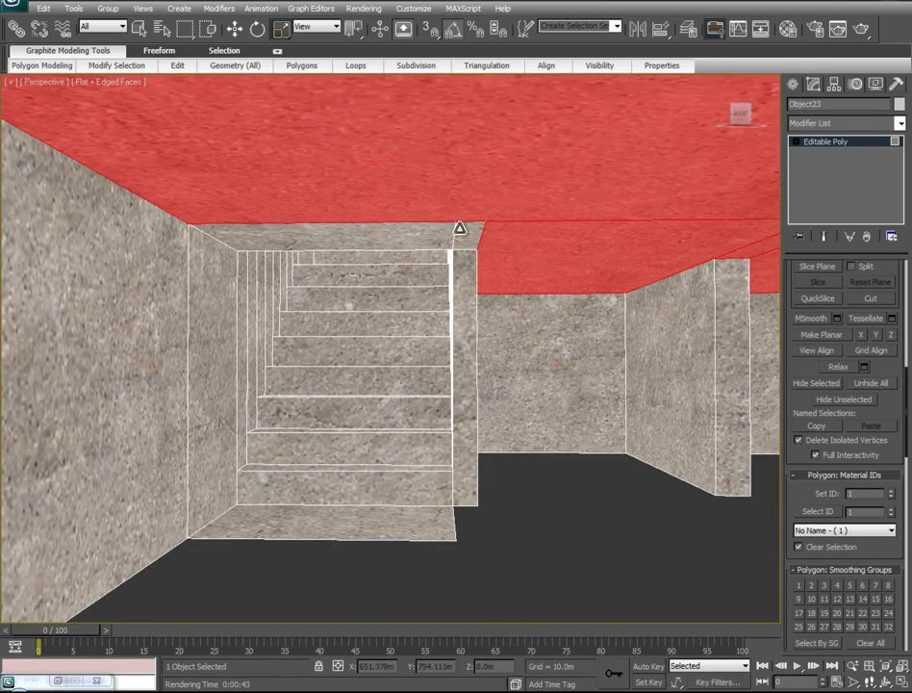
Add the small ceiling strips beside the stairs on the storeys to the selection and hide all selected ceiling polygons.
{"action": "left_click", "coordinate": [467, 229], "text": "ctrl"}
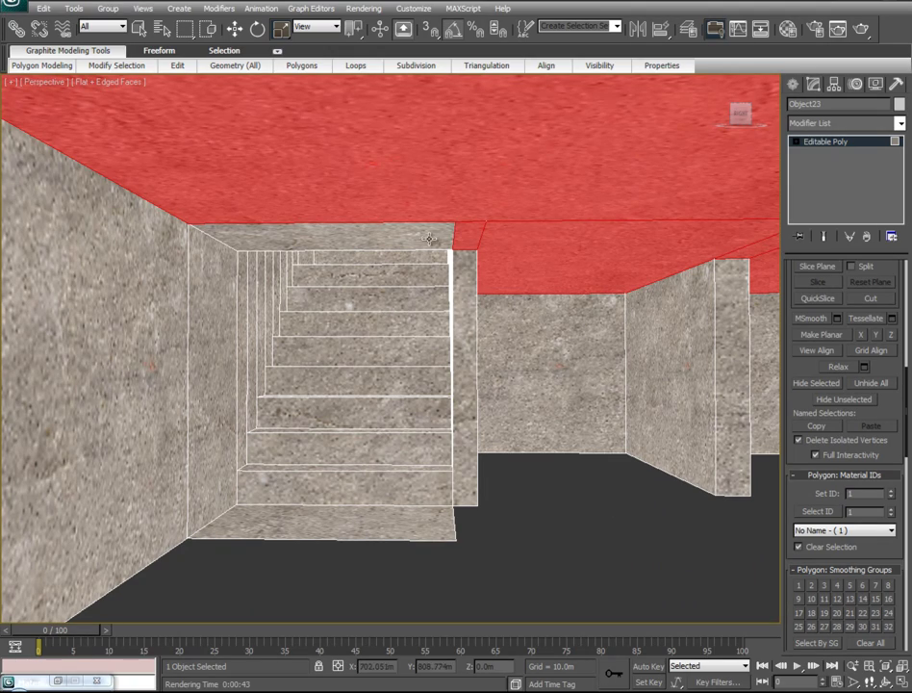
{"action": "middle_click_drag", "start_coordinate": [386, 328], "coordinate": [372, 68], "text": "alt"}
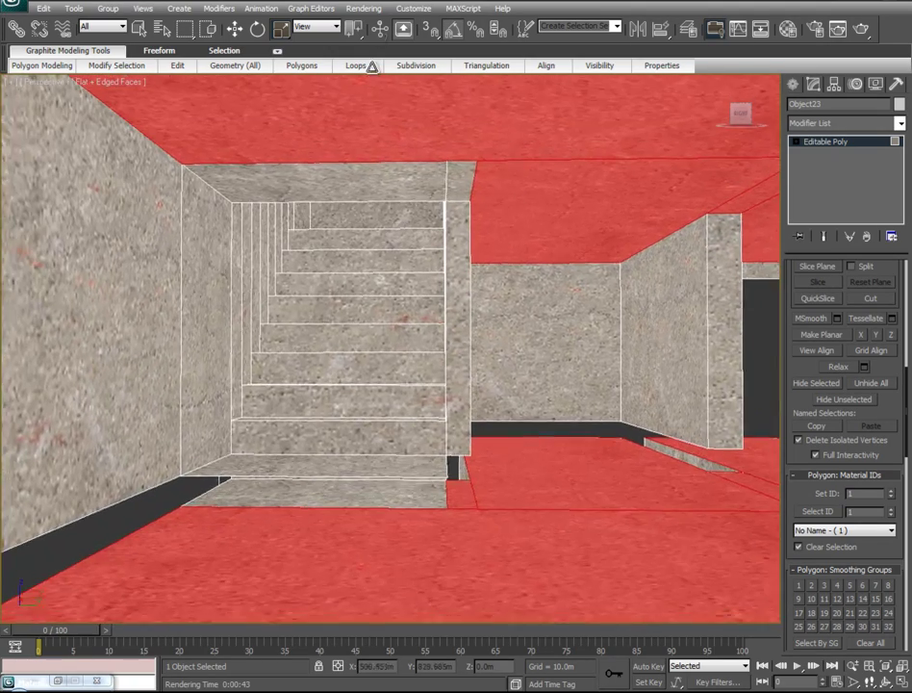
{"action": "left_click", "coordinate": [458, 189], "text": "ctrl"}
{"action": "middle_click_drag", "start_coordinate": [536, 144], "coordinate": [527, 181]}
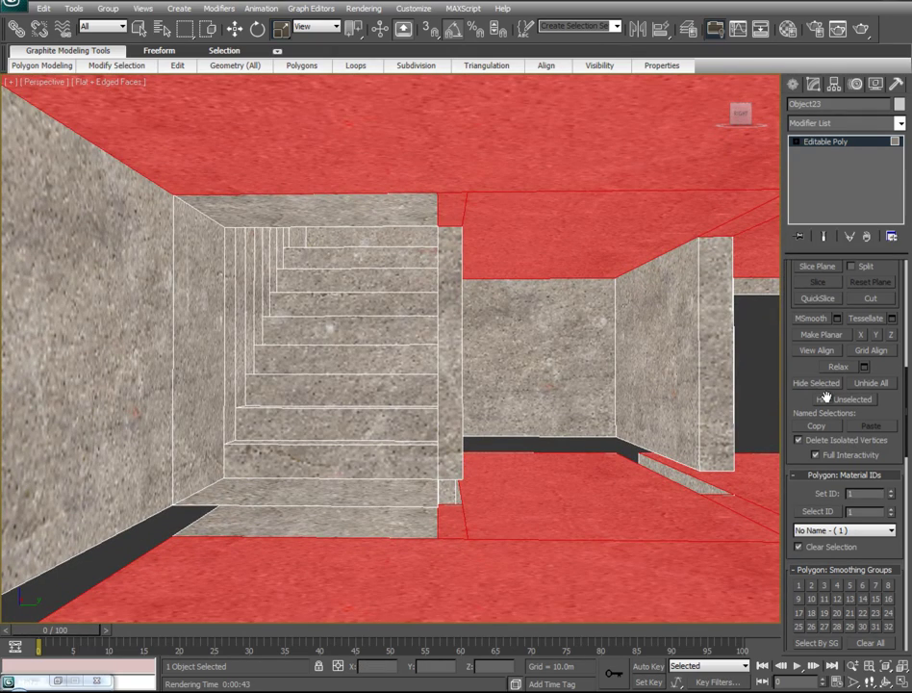
{"action": "left_click_drag", "start_coordinate": [890, 463], "coordinate": [833, 384]}
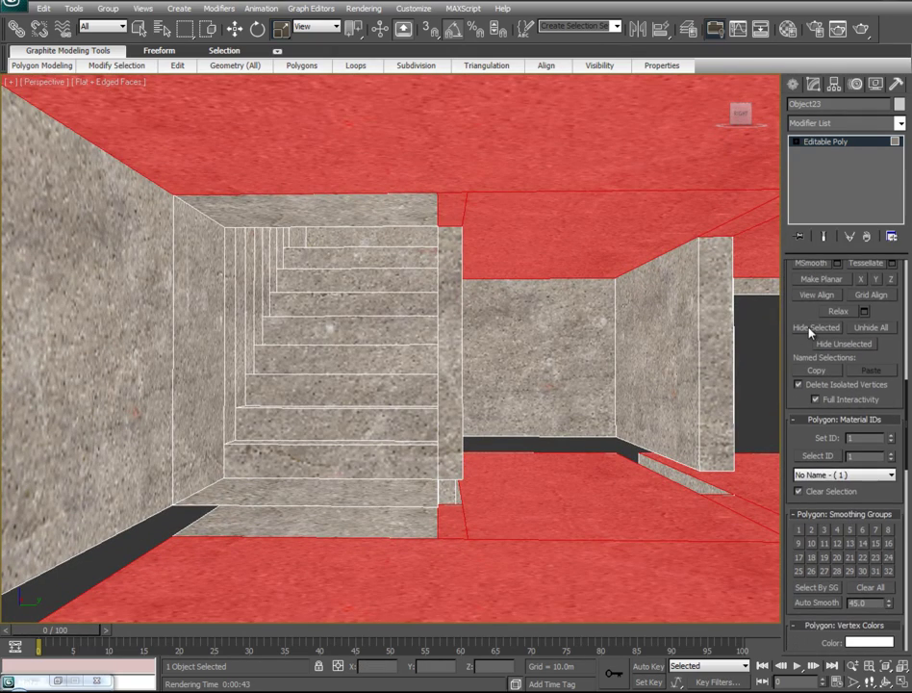
{"action": "left_click", "coordinate": [810, 329]}
{"action": "middle_click_drag", "start_coordinate": [404, 385], "coordinate": [351, 453], "text": "alt"}
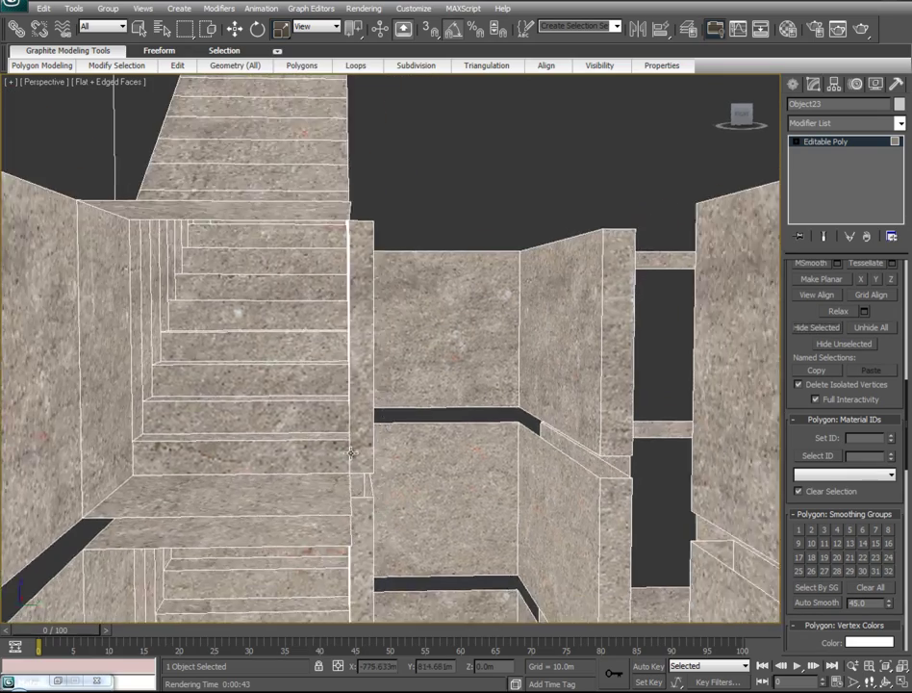
Select the vertical edges of the room walls on all storeys at edge level, leaving out the staircase.
{"action": "scroll", "coordinate": [366, 451], "scroll_direction": "down", "scroll_amount": 10}
{"action": "middle_click_drag", "start_coordinate": [568, 438], "coordinate": [402, 406], "text": "alt"}
{"action": "scroll", "coordinate": [470, 523], "scroll_direction": "up", "scroll_amount": 10}
{"action": "key", "text": "4"}
{"action": "mouse_move", "coordinate": [366, 579]}
{"action": "middle_mouse_down"}
{"action": "mouse_move", "coordinate": [321, 560]}
{"action": "mouse_move", "coordinate": [395, 566]}
{"action": "mouse_move", "coordinate": [364, 564]}
{"action": "middle_mouse_up"}
{"action": "middle_click_drag", "start_coordinate": [475, 439], "coordinate": [784, 314], "text": "alt"}
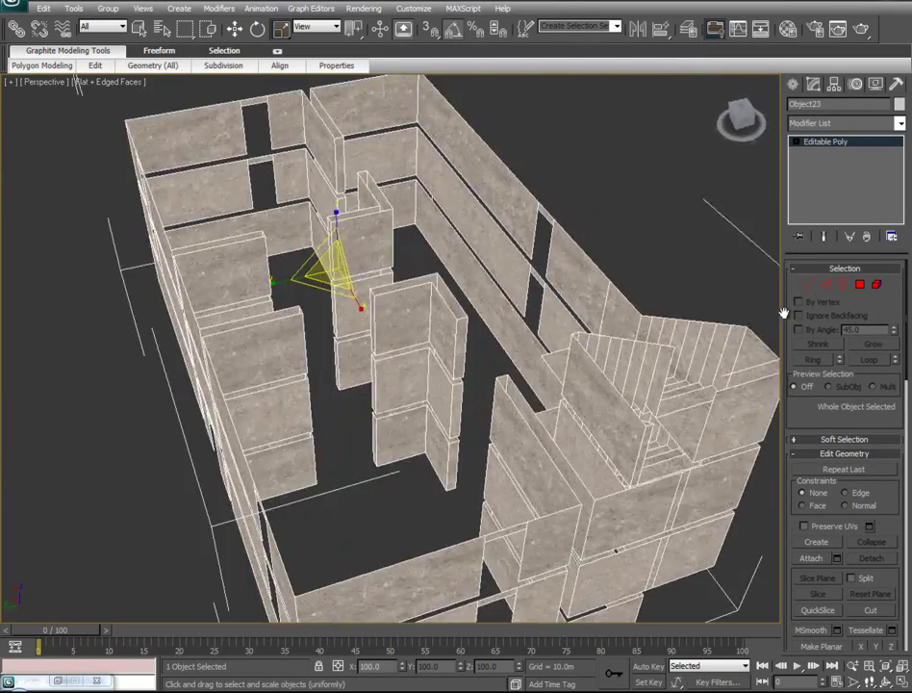
{"action": "left_click", "coordinate": [828, 287]}
{"action": "middle_click_drag", "start_coordinate": [431, 430], "coordinate": [330, 338], "text": "alt"}
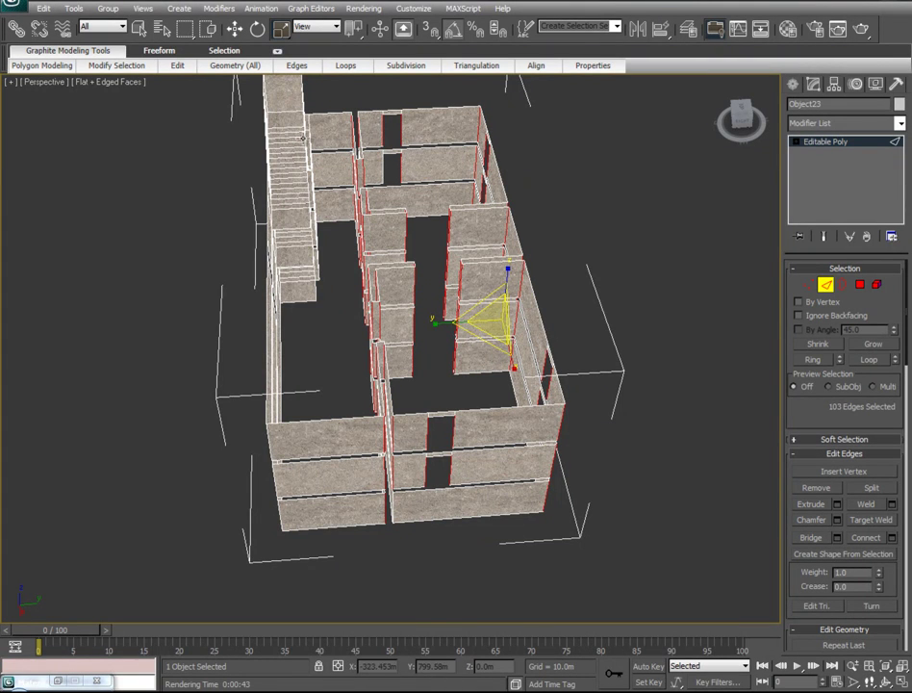
Connect the selected vertical wall edges with a horizontal edge line across the walls.
{"action": "middle_click_drag", "start_coordinate": [255, 190], "coordinate": [259, 279]}
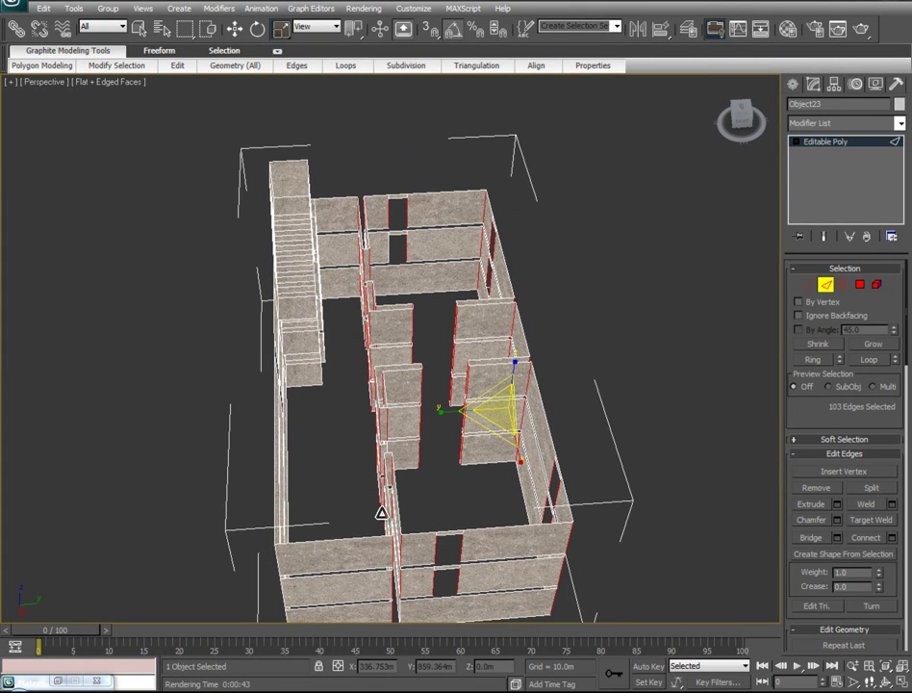
{"action": "middle_click_drag", "start_coordinate": [312, 212], "coordinate": [536, 530], "text": "alt"}
{"action": "scroll", "coordinate": [536, 531], "scroll_direction": "up", "scroll_amount": 4}
{"action": "middle_click_drag", "start_coordinate": [448, 523], "coordinate": [634, 494], "text": "alt"}
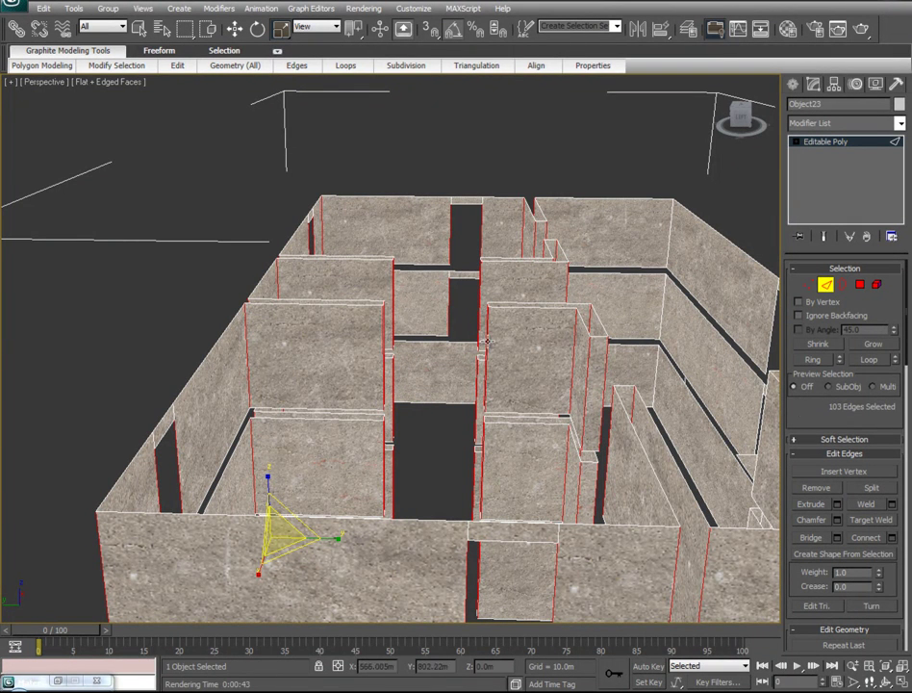
{"action": "right_click", "coordinate": [317, 342]}
{"action": "left_click", "coordinate": [223, 293]}
{"action": "middle_click_drag", "start_coordinate": [370, 341], "coordinate": [185, 352], "text": "alt"}
{"action": "middle_click_drag", "start_coordinate": [361, 503], "coordinate": [426, 487], "text": "alt"}
Level the new horizontal wall edges by scaling them to 0 along the Z axis.
{"action": "scroll", "coordinate": [613, 532], "scroll_direction": "up", "scroll_amount": 5}
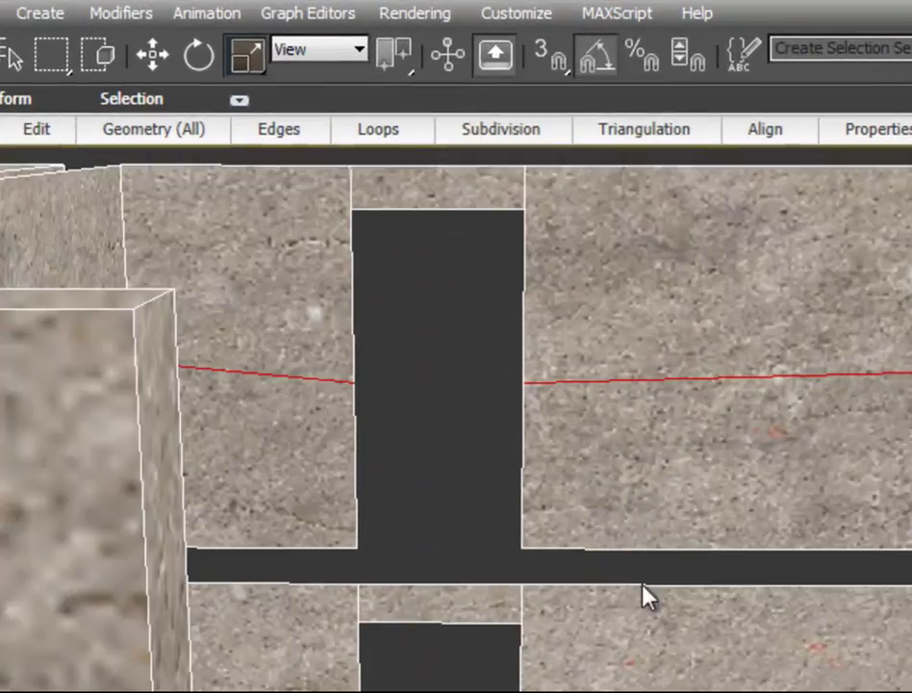
{"action": "middle_click_drag", "start_coordinate": [545, 444], "coordinate": [705, 662]}
{"action": "middle_click_drag", "start_coordinate": [756, 537], "coordinate": [792, 514]}
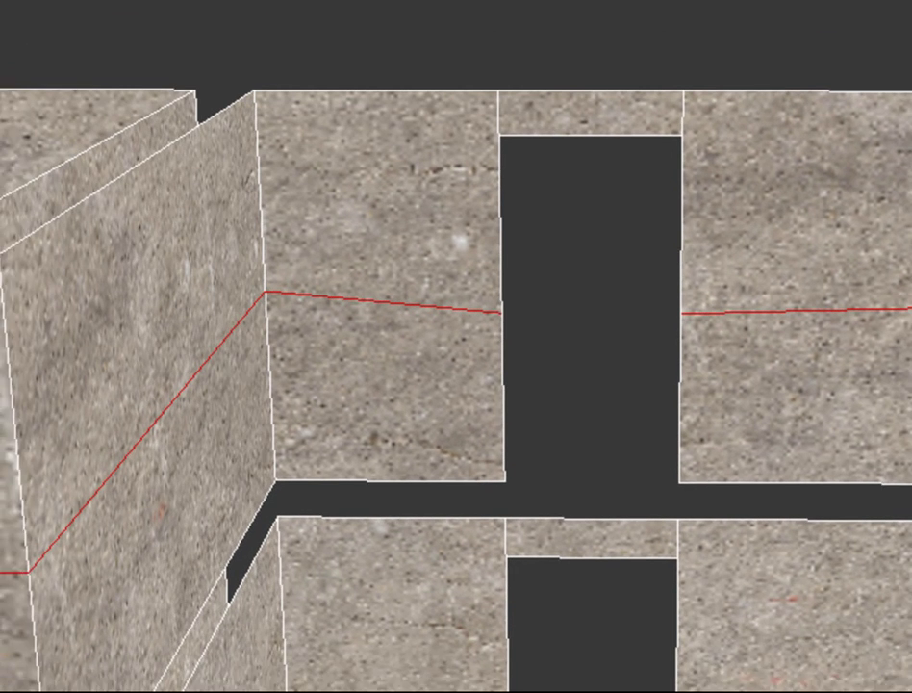
{"action": "scroll", "coordinate": [610, 307], "scroll_direction": "up", "scroll_amount": 1}
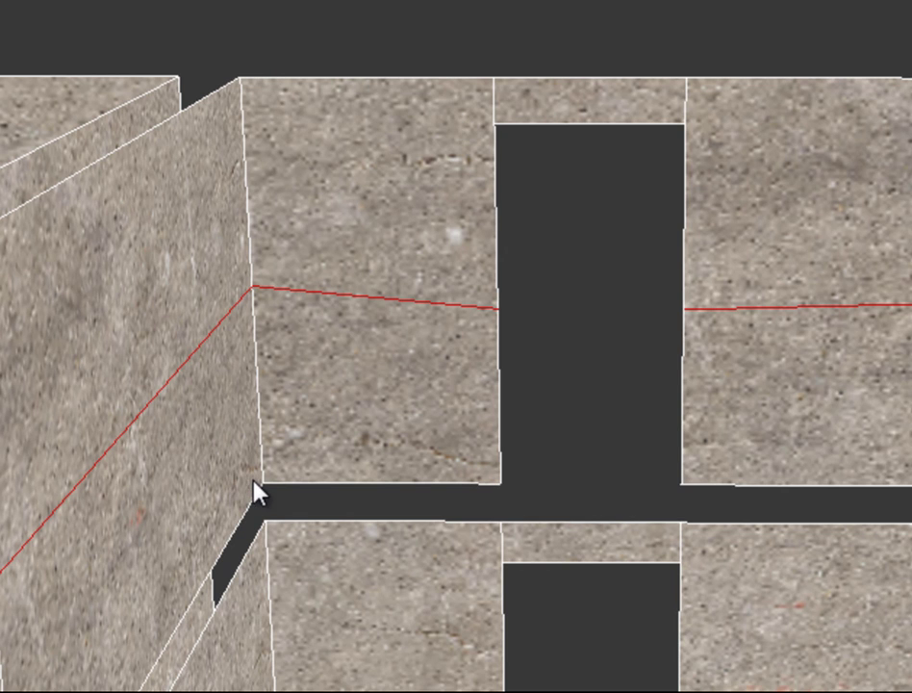
{"action": "scroll", "coordinate": [485, 347], "scroll_direction": "down", "scroll_amount": 6}
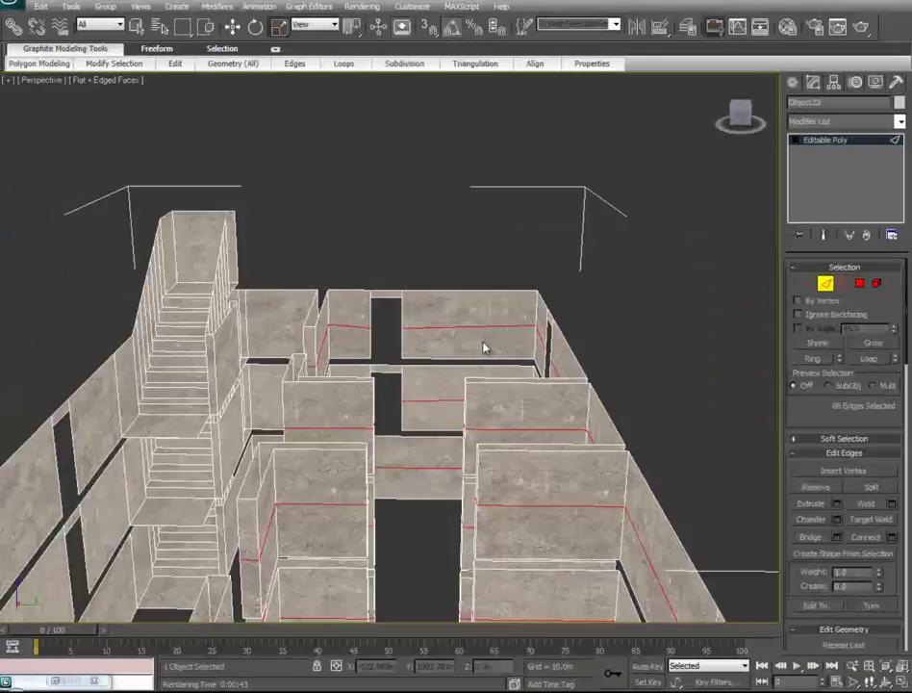
{"action": "scroll", "coordinate": [478, 378], "scroll_direction": "up", "scroll_amount": 1}
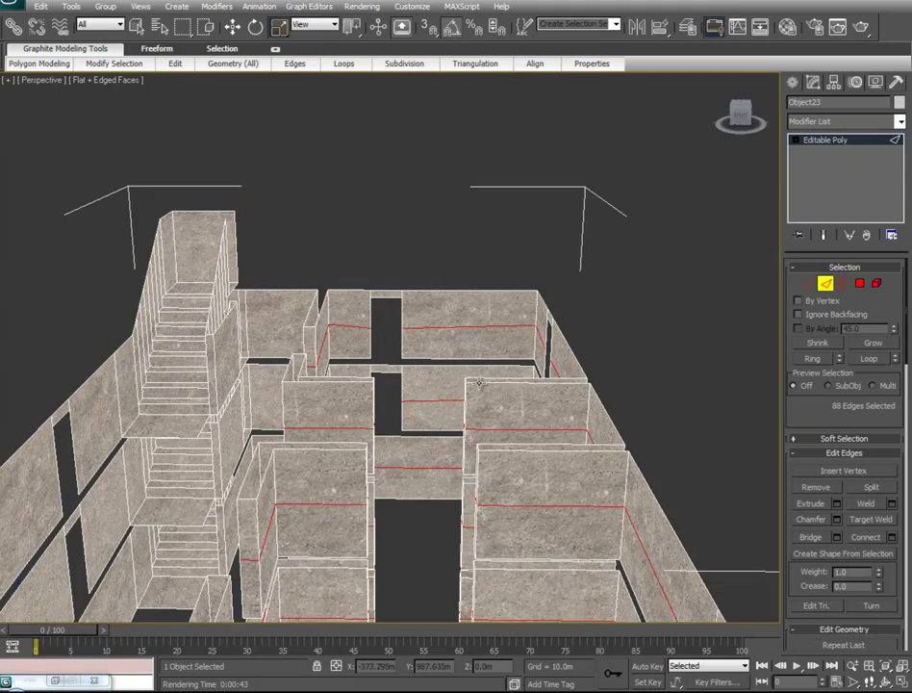
{"action": "scroll", "coordinate": [480, 383], "scroll_direction": "up", "scroll_amount": 6}
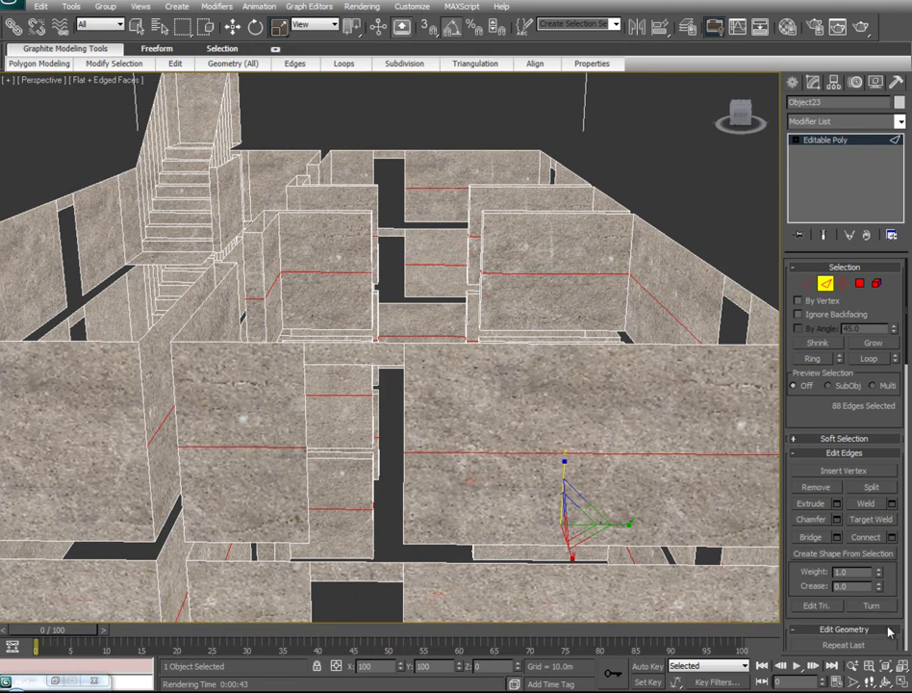
{"action": "middle_click_drag", "start_coordinate": [577, 387], "coordinate": [392, 419], "text": "alt"}
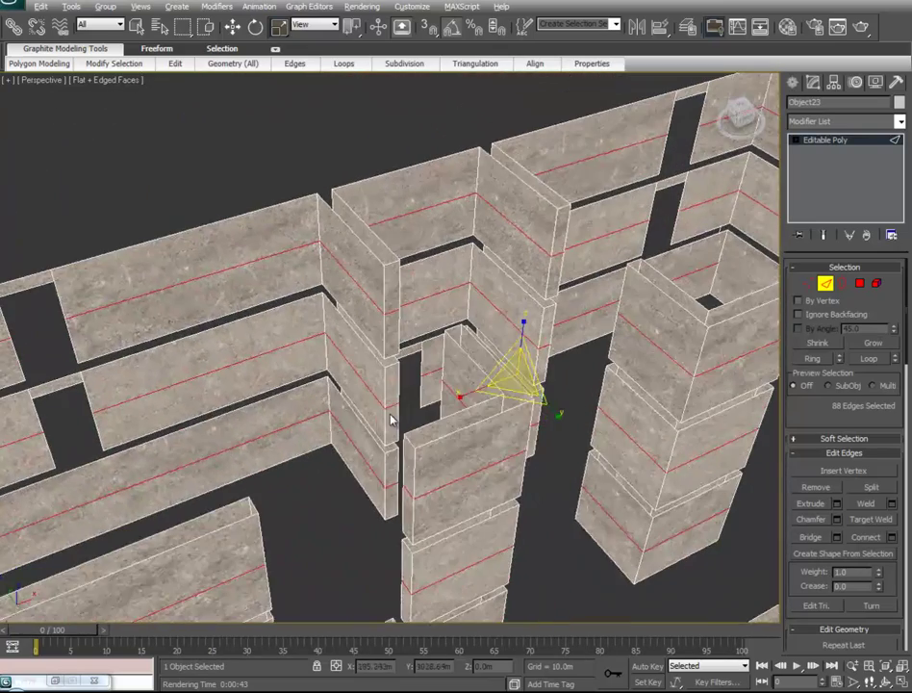
Select the first upper wall polygons of the top storey, above the new edge line, at polygon level.
{"action": "left_click", "coordinate": [860, 284]}
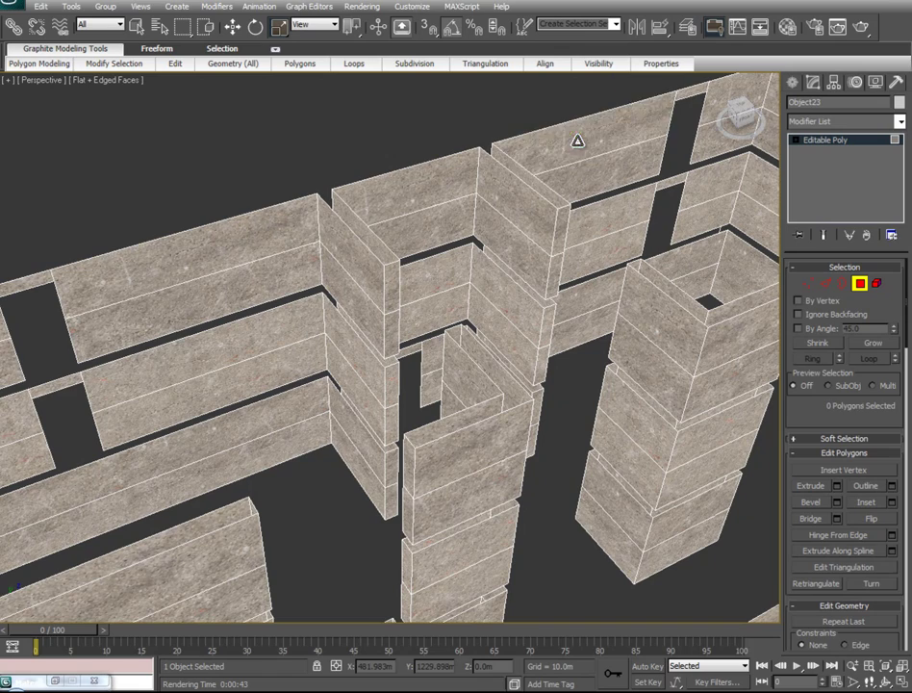
{"action": "left_click", "coordinate": [596, 135]}
{"action": "left_click", "coordinate": [683, 95], "text": "ctrl"}
{"action": "left_click", "coordinate": [461, 175], "text": "ctrl"}
{"action": "left_click", "coordinate": [517, 198], "text": "ctrl"}
{"action": "left_click", "coordinate": [563, 229], "text": "ctrl"}
{"action": "middle_click_drag", "start_coordinate": [568, 226], "coordinate": [485, 202], "text": "alt"}
{"action": "left_click", "coordinate": [513, 275], "text": "ctrl"}
Add the remaining upper wall and above-door polygons around the top storey's rooms to the selection.
{"action": "left_click", "coordinate": [368, 211], "text": "ctrl"}
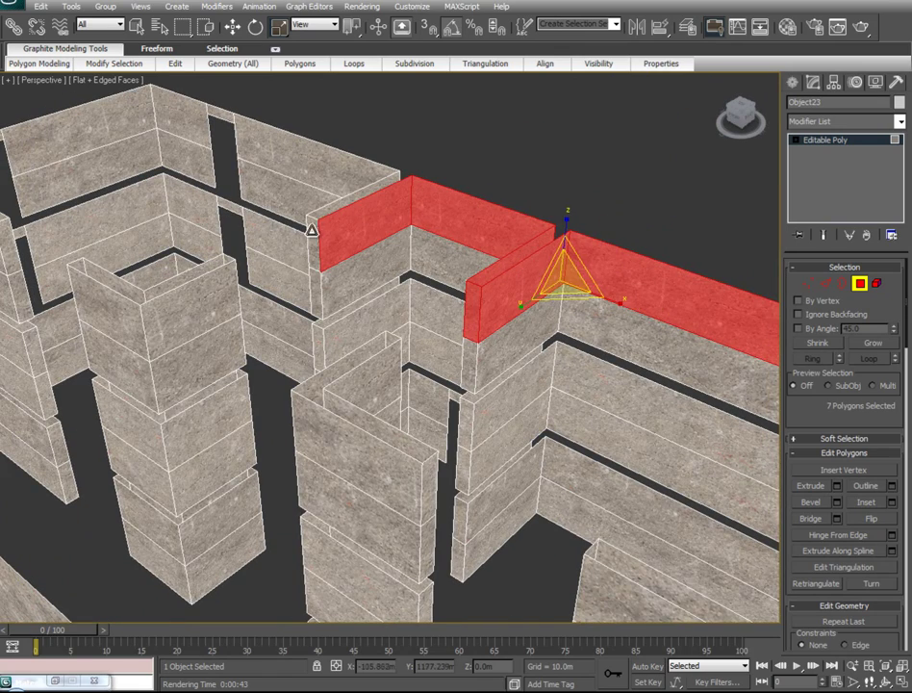
{"action": "left_click", "coordinate": [311, 231], "text": "ctrl"}
{"action": "left_click", "coordinate": [300, 178], "text": "ctrl"}
{"action": "left_click", "coordinate": [216, 115], "text": "ctrl"}
{"action": "left_click", "coordinate": [185, 113], "text": "ctrl"}
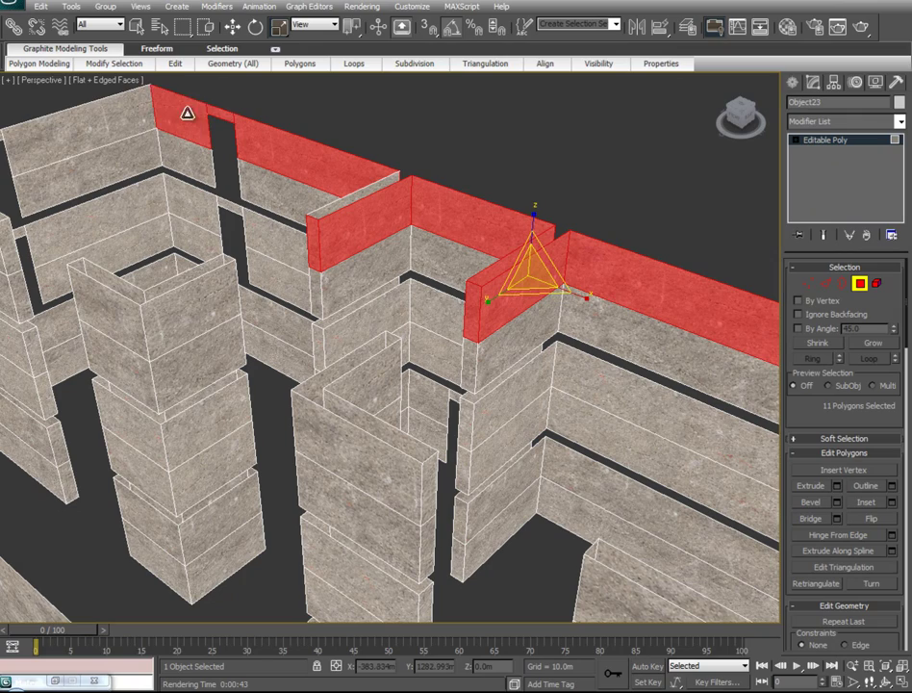
{"action": "left_click", "coordinate": [147, 113], "text": "ctrl"}
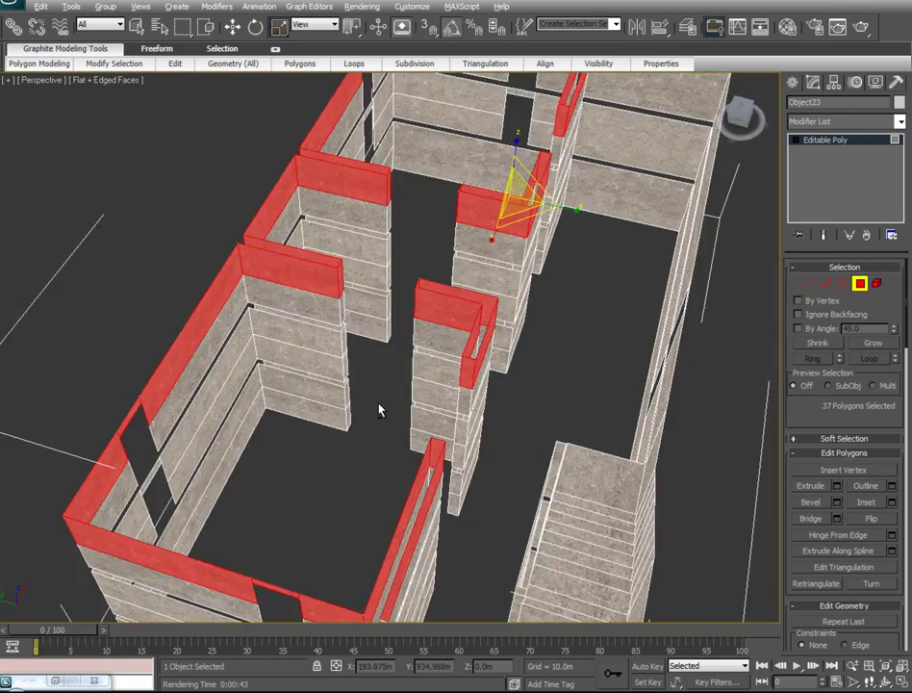
Apply a wallpaper sub-material of BuildingTextures to the selected upper wall polygons.
{"action": "middle_click_drag", "start_coordinate": [379, 411], "coordinate": [509, 304], "text": "alt"}
{"action": "key", "text": "m"}
{"action": "left_click_drag", "start_coordinate": [154, 106], "coordinate": [623, 97]}
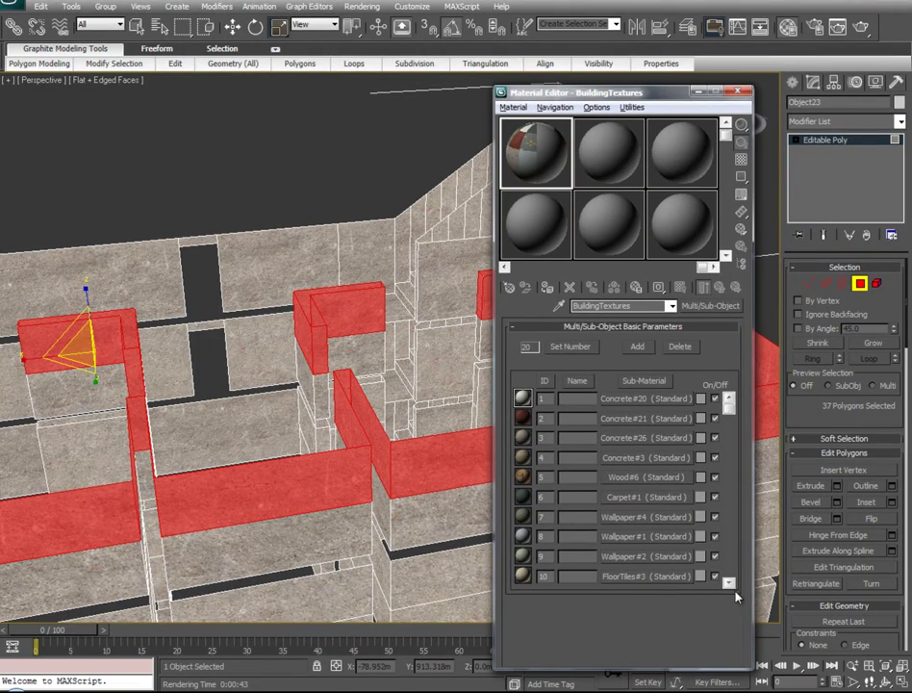
{"action": "left_click", "coordinate": [730, 584]}
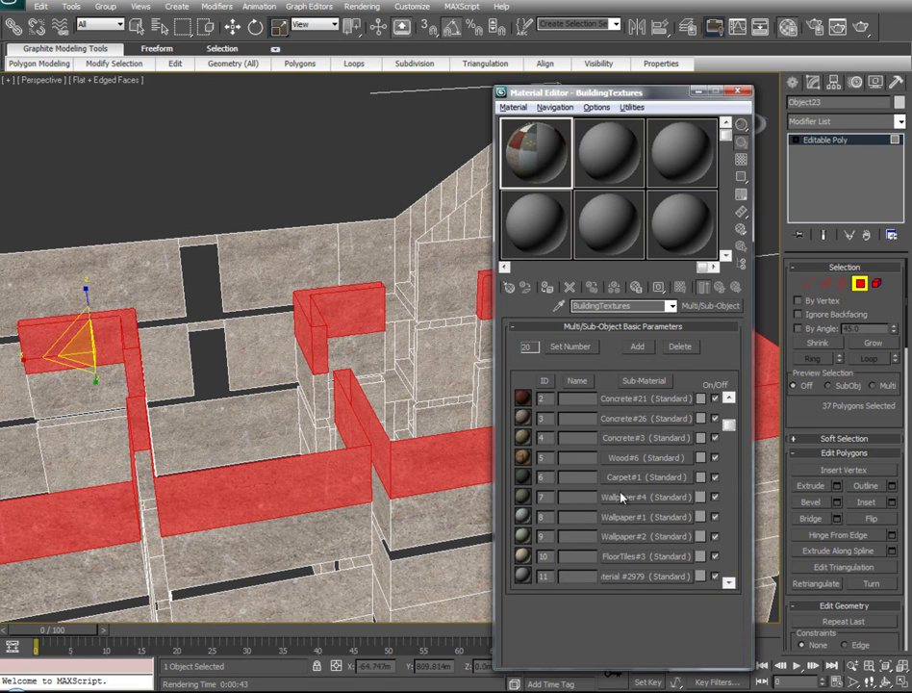
{"action": "left_click_drag", "start_coordinate": [342, 318], "coordinate": [342, 318]}
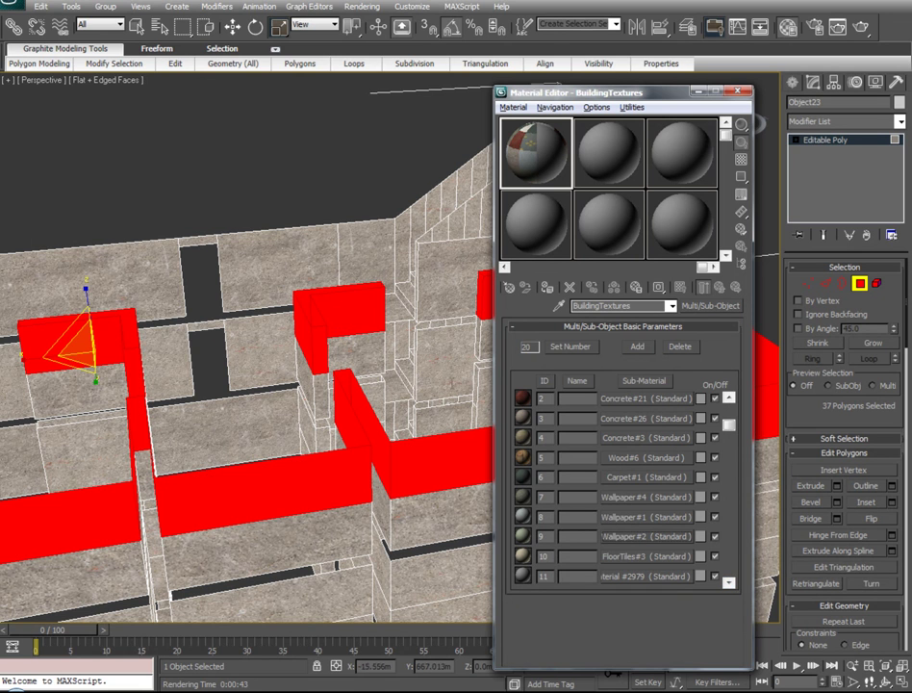
Assign Wallpaper#2 to the selected upper wall polygons and add a UVW Map modifier with Box mapping to them.
{"action": "left_click", "coordinate": [632, 536]}
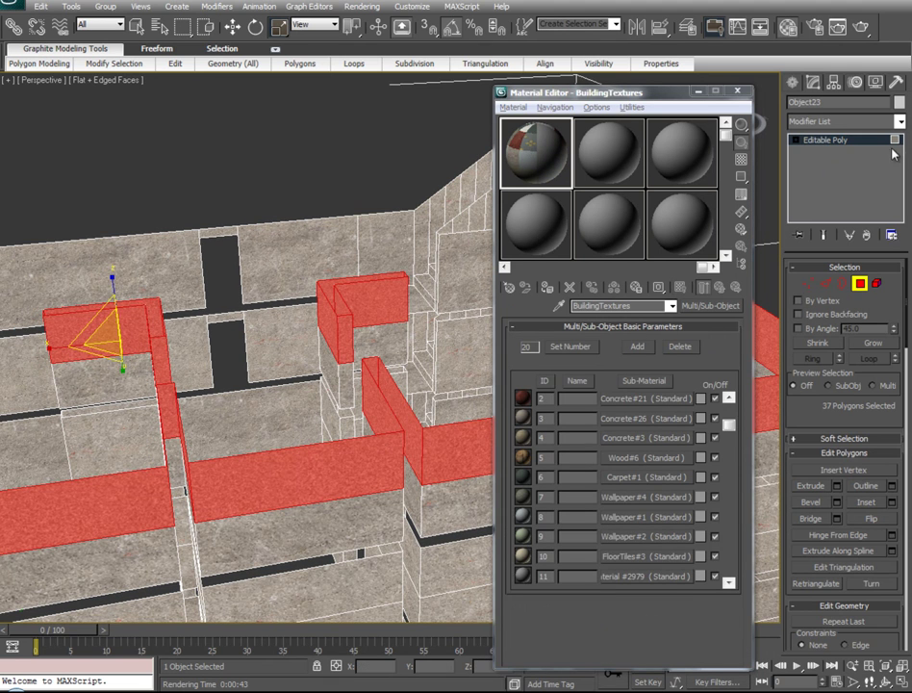
{"action": "left_click", "coordinate": [845, 121]}
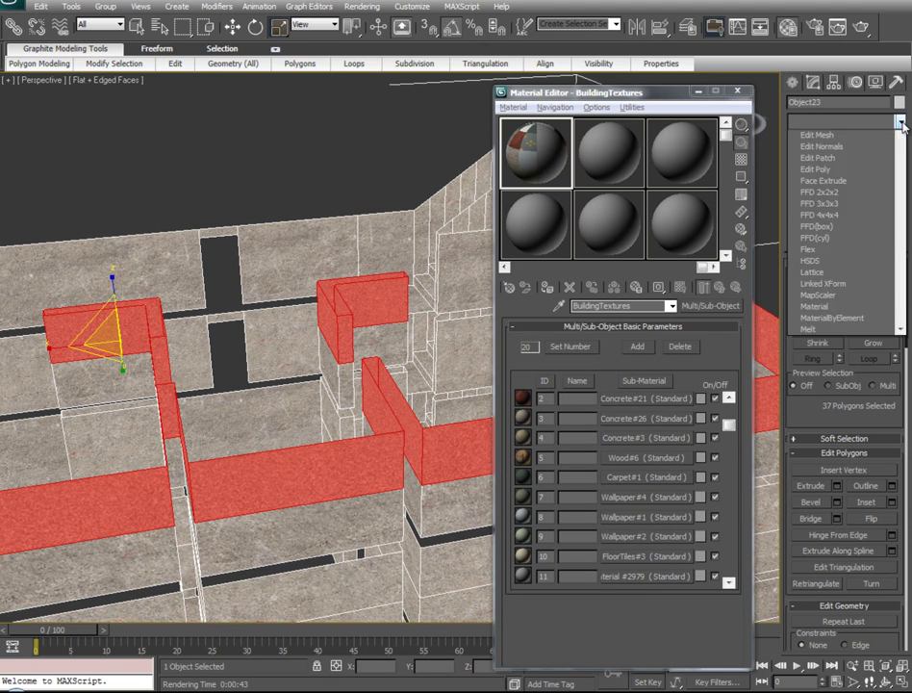
{"action": "scroll", "coordinate": [839, 481], "scroll_direction": "down", "scroll_amount": 15}
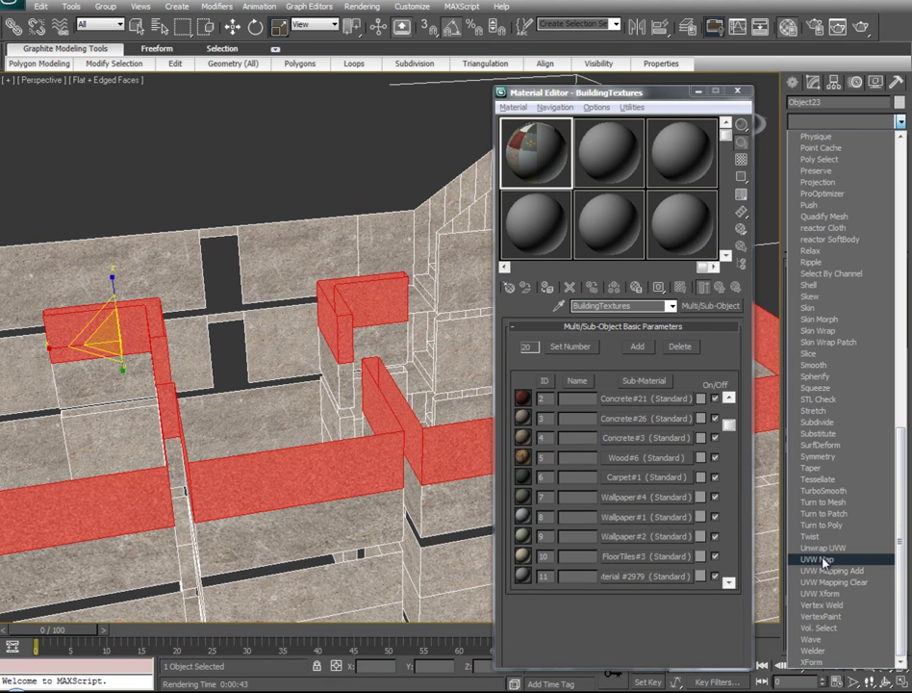
{"action": "left_click", "coordinate": [817, 559]}
{"action": "middle_click_drag", "start_coordinate": [271, 431], "coordinate": [364, 477], "text": "alt"}
{"action": "scroll", "coordinate": [364, 476], "scroll_direction": "up", "scroll_amount": 4}
{"action": "left_click", "coordinate": [830, 347]}
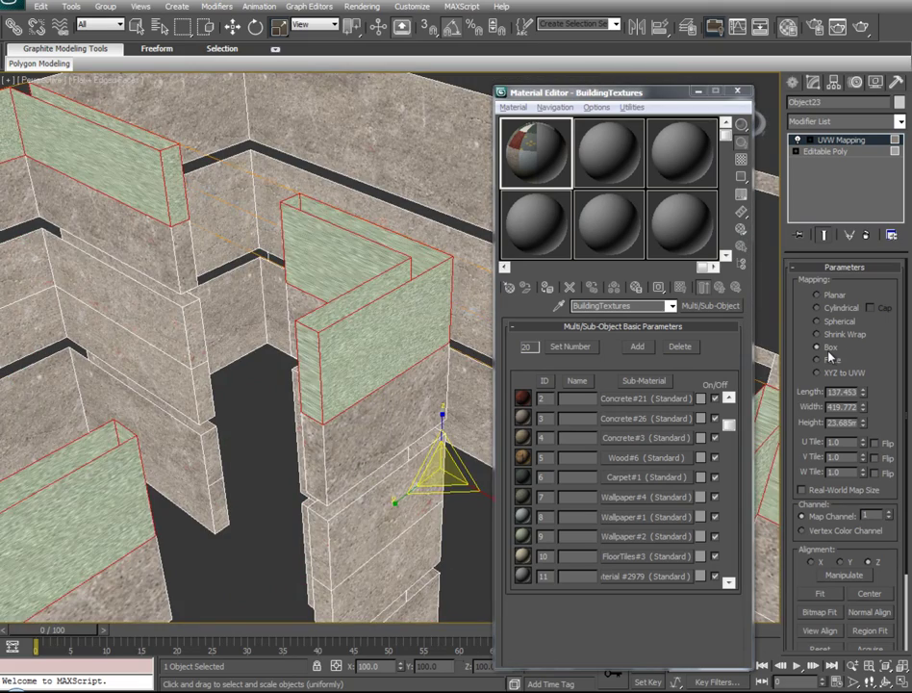
{"action": "middle_click_drag", "start_coordinate": [352, 394], "coordinate": [404, 462], "text": "alt"}
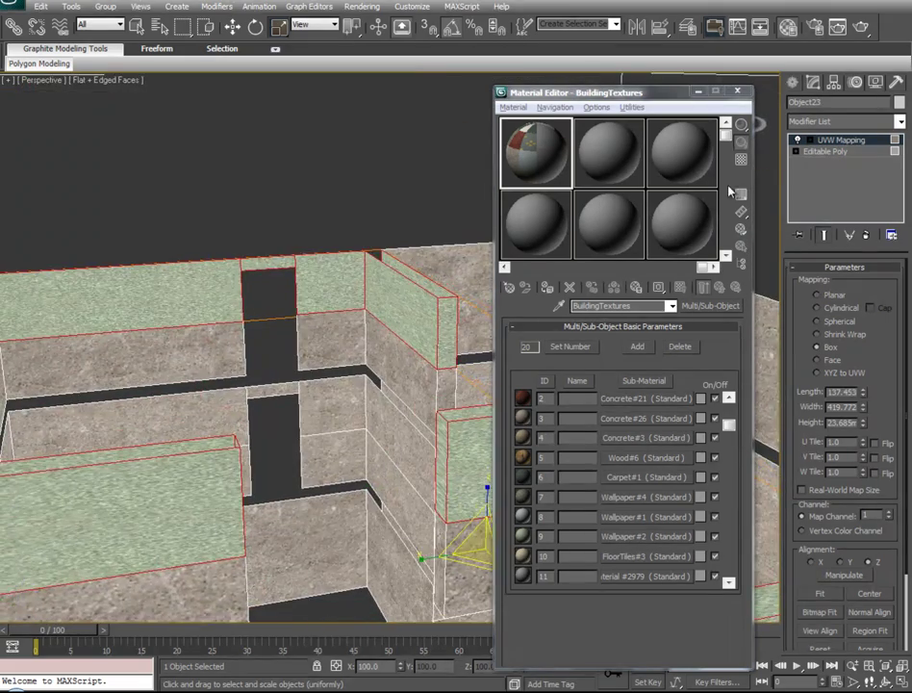
Minimize the Material Editor and resize the upper walls' UVW Mapping gizmo, shrinking it to about 38% along X and stretching it along Z.
{"action": "left_click", "coordinate": [699, 92]}
{"action": "middle_click_drag", "start_coordinate": [239, 367], "coordinate": [349, 364], "text": "alt"}
{"action": "scroll", "coordinate": [348, 364], "scroll_direction": "down", "scroll_amount": 3}
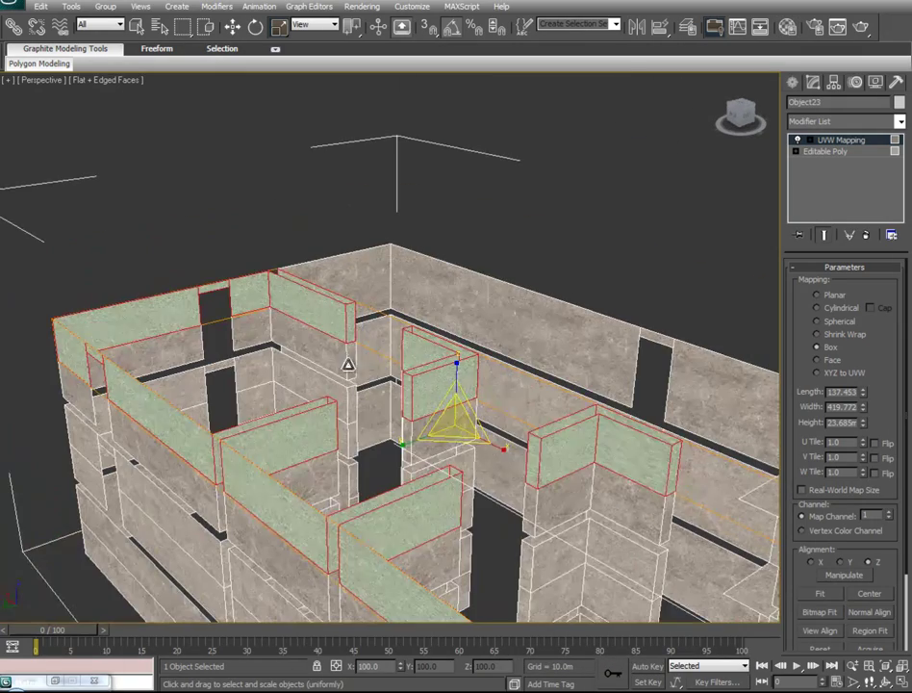
{"action": "left_click", "coordinate": [834, 141]}
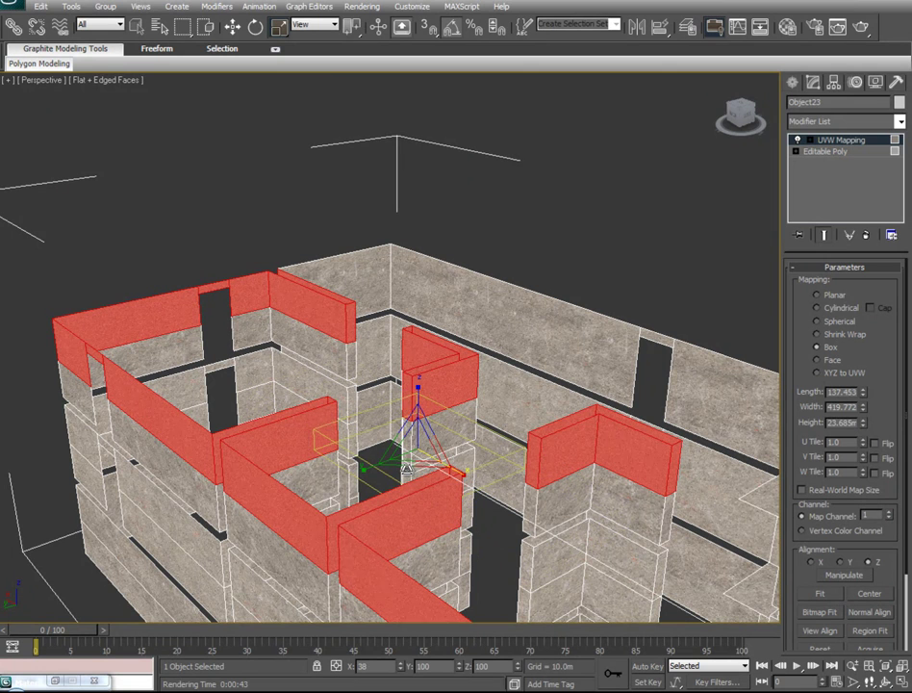
{"action": "left_click_drag", "start_coordinate": [428, 410], "coordinate": [372, 259]}
{"action": "left_click_drag", "start_coordinate": [417, 447], "coordinate": [409, 421]}
{"action": "middle_click_drag", "start_coordinate": [367, 503], "coordinate": [639, 478], "text": "alt"}
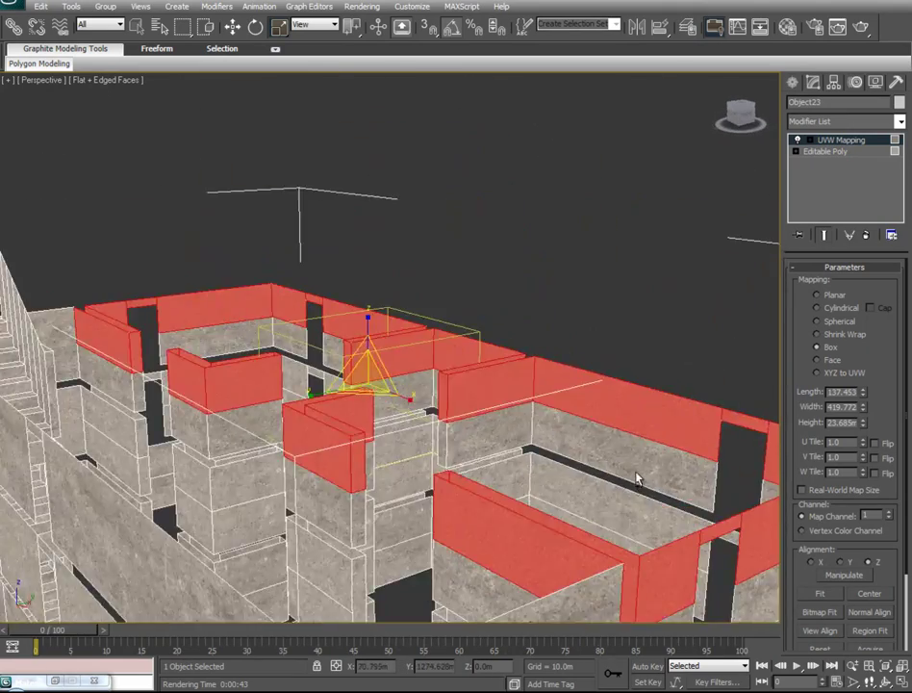
Scale the box mapping gizmo of the green wall band uniformly to 24 percent and collapse the whole modifier stack.
{"action": "scroll", "coordinate": [639, 476], "scroll_direction": "up", "scroll_amount": 6}
{"action": "middle_click_drag", "start_coordinate": [621, 218], "coordinate": [180, 606]}
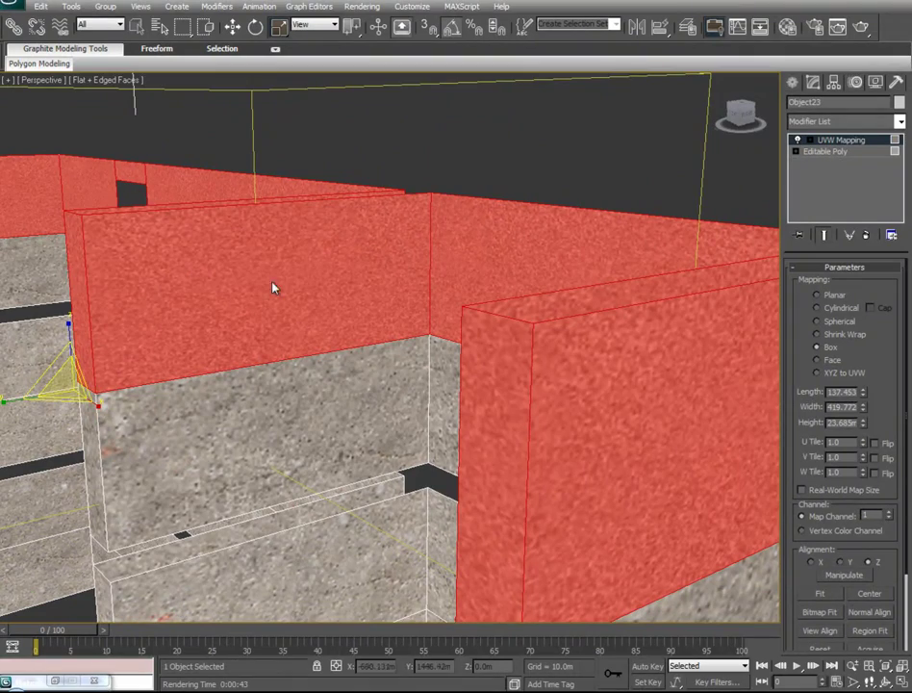
{"action": "left_click_drag", "start_coordinate": [67, 387], "coordinate": [107, 623]}
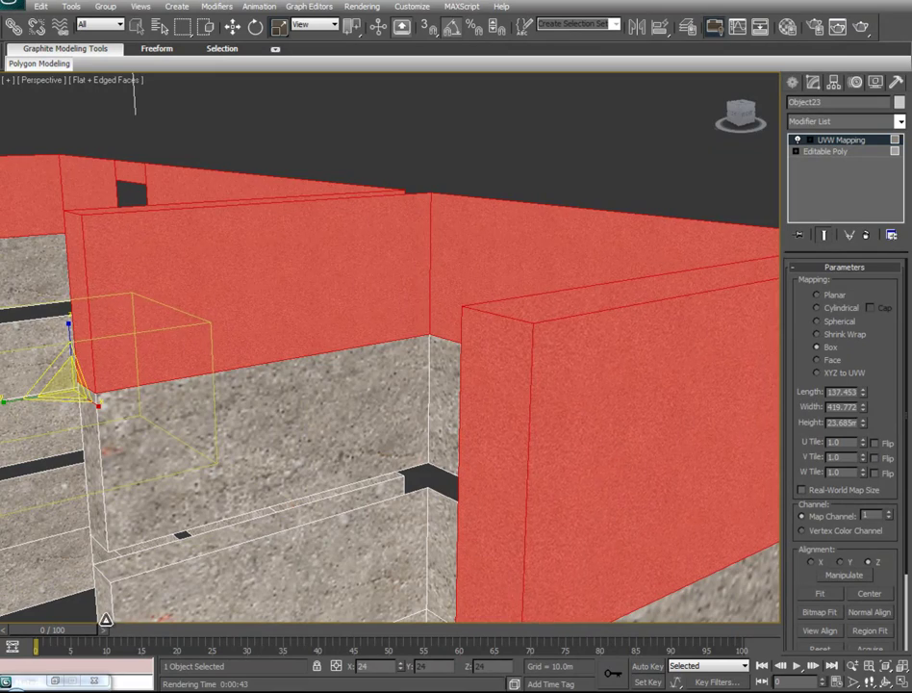
{"action": "right_click", "coordinate": [843, 141]}
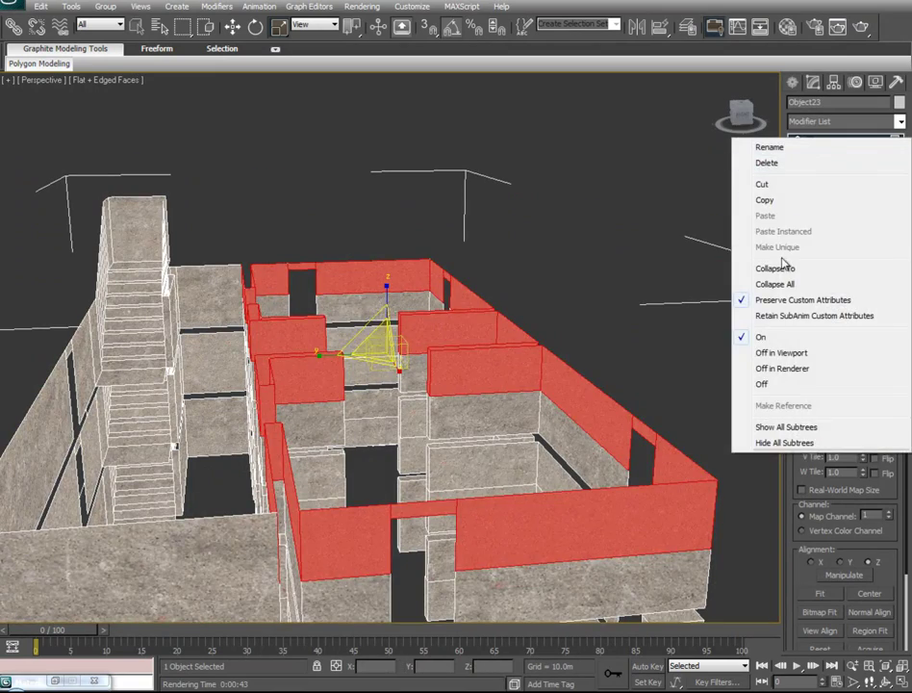
{"action": "left_click", "coordinate": [785, 283]}
Select all the lower wall polygons directly beneath the green wallpaper band around the top floor's rooms.
{"action": "left_click", "coordinate": [859, 283]}
{"action": "left_click", "coordinate": [553, 417]}
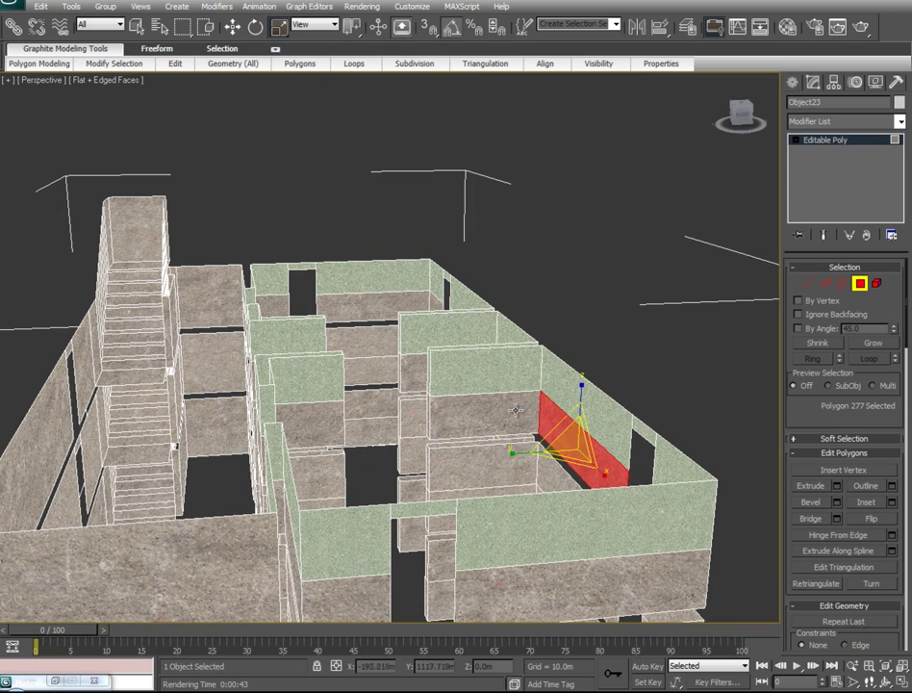
{"action": "left_click", "coordinate": [476, 416], "text": "ctrl"}
{"action": "middle_click_drag", "start_coordinate": [410, 418], "coordinate": [518, 437], "text": "alt"}
{"action": "left_click", "coordinate": [379, 385], "text": "ctrl"}
{"action": "middle_click_drag", "start_coordinate": [328, 361], "coordinate": [306, 364], "text": "alt"}
{"action": "left_click", "coordinate": [305, 363], "text": "ctrl"}
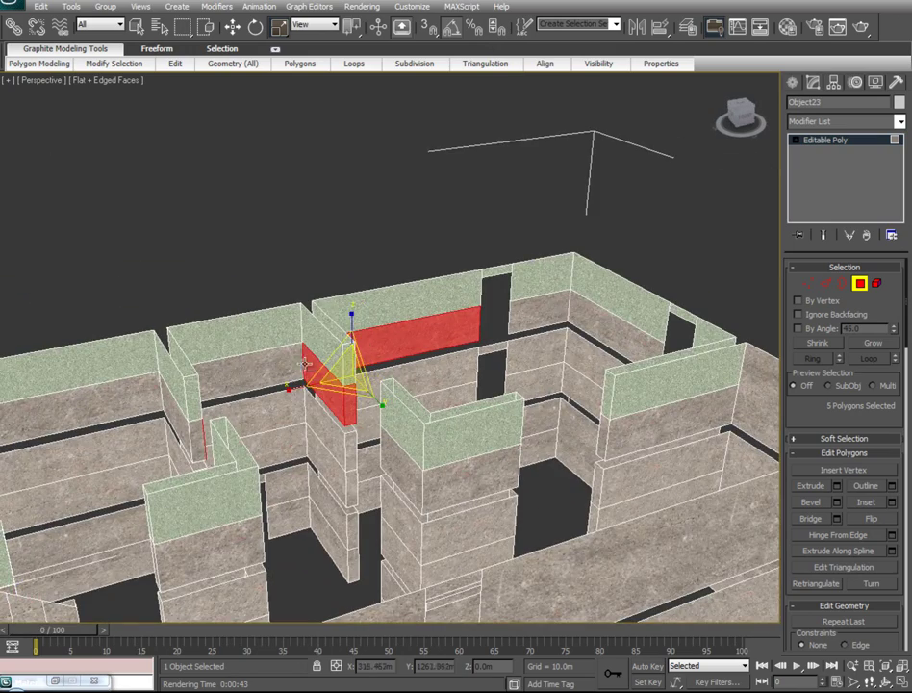
{"action": "left_click", "coordinate": [297, 361], "text": "ctrl"}
{"action": "middle_click_drag", "start_coordinate": [406, 424], "coordinate": [305, 408], "text": "alt"}
{"action": "left_click", "coordinate": [267, 378], "text": "ctrl"}
{"action": "middle_click_drag", "start_coordinate": [265, 378], "coordinate": [474, 418], "text": "alt"}
{"action": "left_click", "coordinate": [474, 419], "text": "ctrl"}
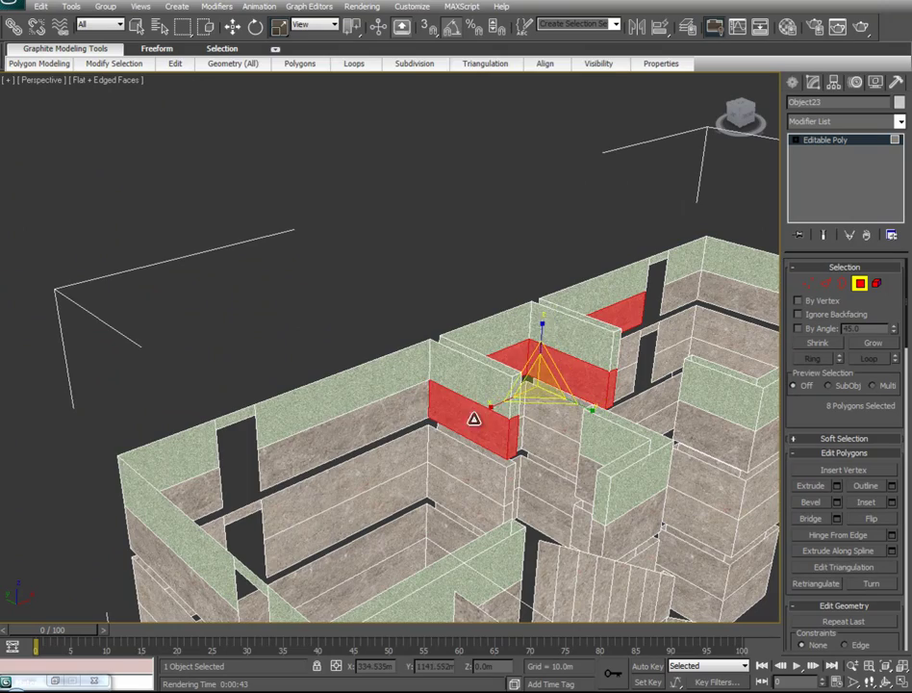
{"action": "left_click", "coordinate": [392, 416], "text": "ctrl"}
{"action": "middle_click_drag", "start_coordinate": [527, 453], "coordinate": [498, 457], "text": "alt"}
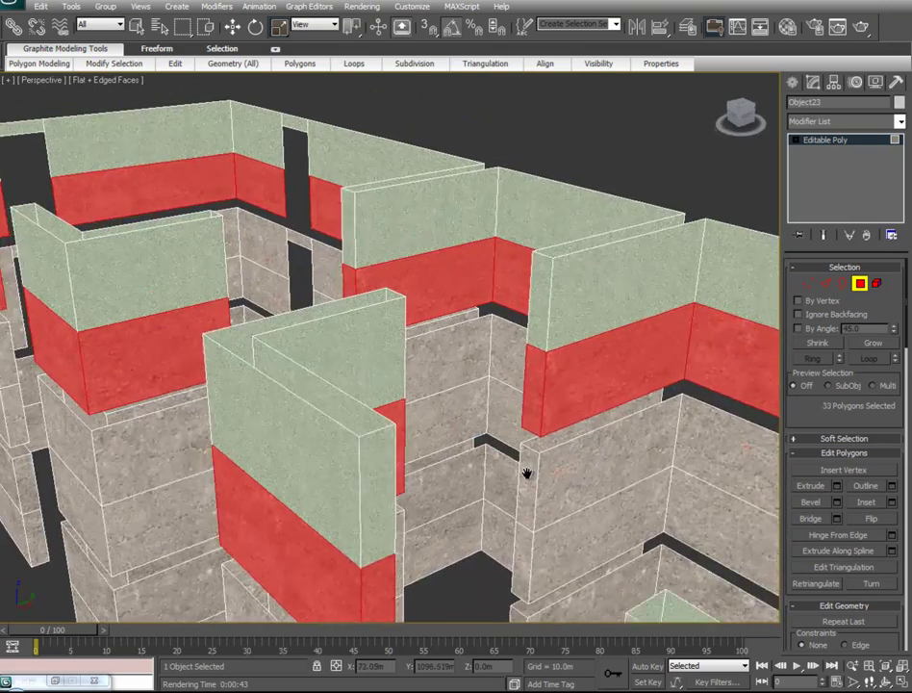
{"action": "middle_click_drag", "start_coordinate": [526, 473], "coordinate": [510, 487], "text": "alt"}
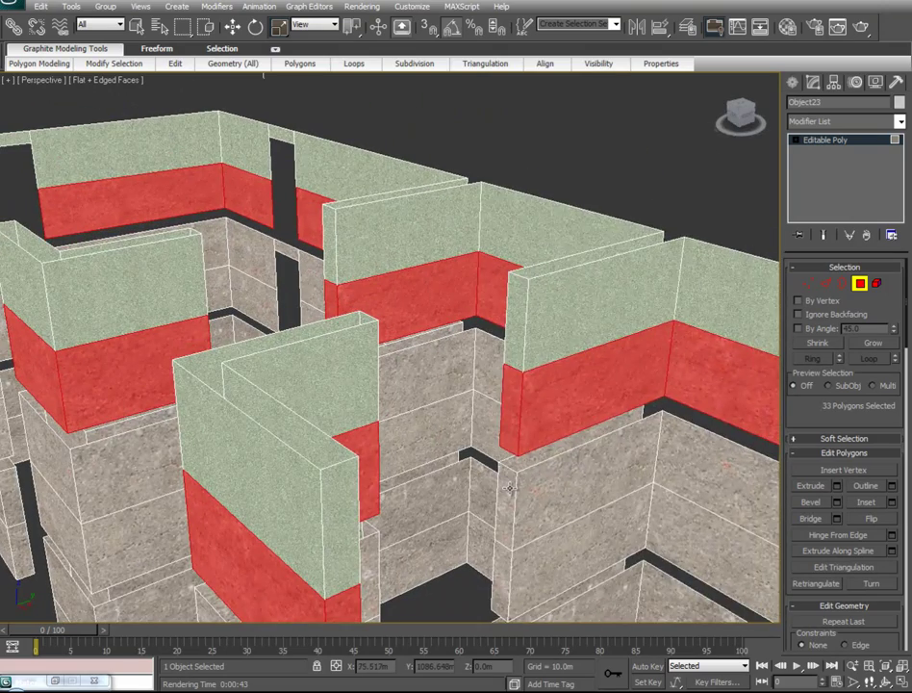
Assign the Wood#6 sub-material of BuildingTextures to the selected lower wall polygons and show its texture in the viewport.
{"action": "key", "text": "m"}
{"action": "left_click_drag", "start_coordinate": [626, 460], "coordinate": [405, 300]}
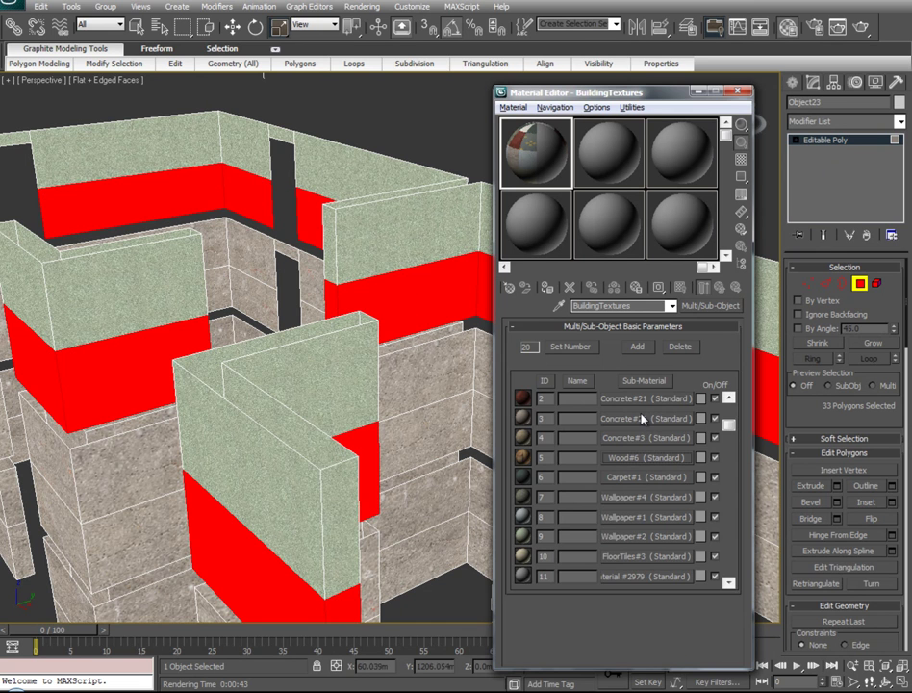
{"action": "left_click", "coordinate": [635, 458]}
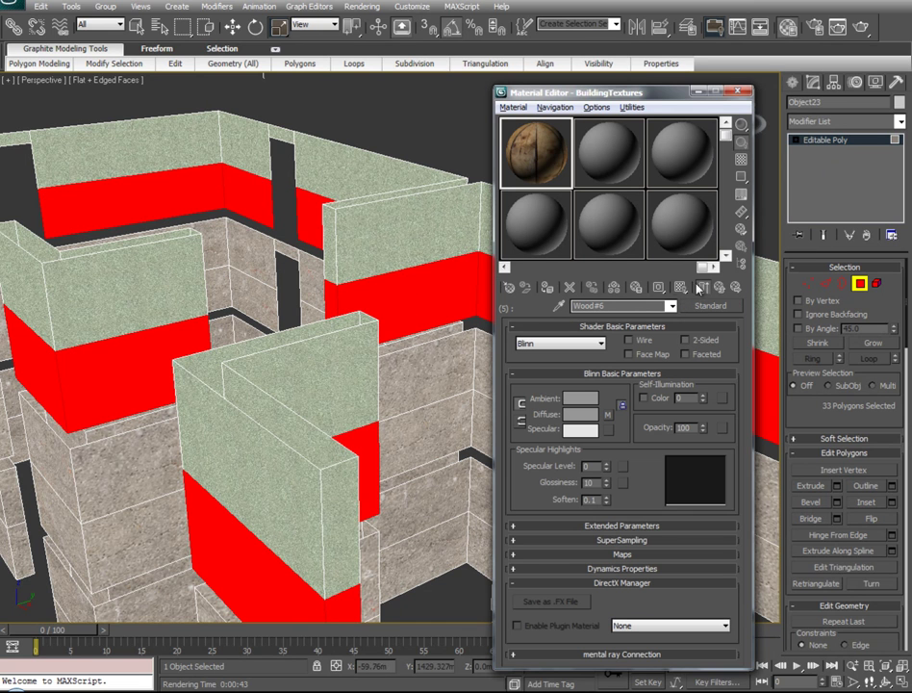
{"action": "middle_click_drag", "start_coordinate": [368, 383], "coordinate": [339, 417]}
Add a UVW Mapping modifier to the wood polygons and set its mapping type to Box.
{"action": "left_click", "coordinate": [847, 121]}
{"action": "scroll", "coordinate": [895, 588], "scroll_direction": "down", "scroll_amount": 10}
{"action": "left_click", "coordinate": [818, 558]}
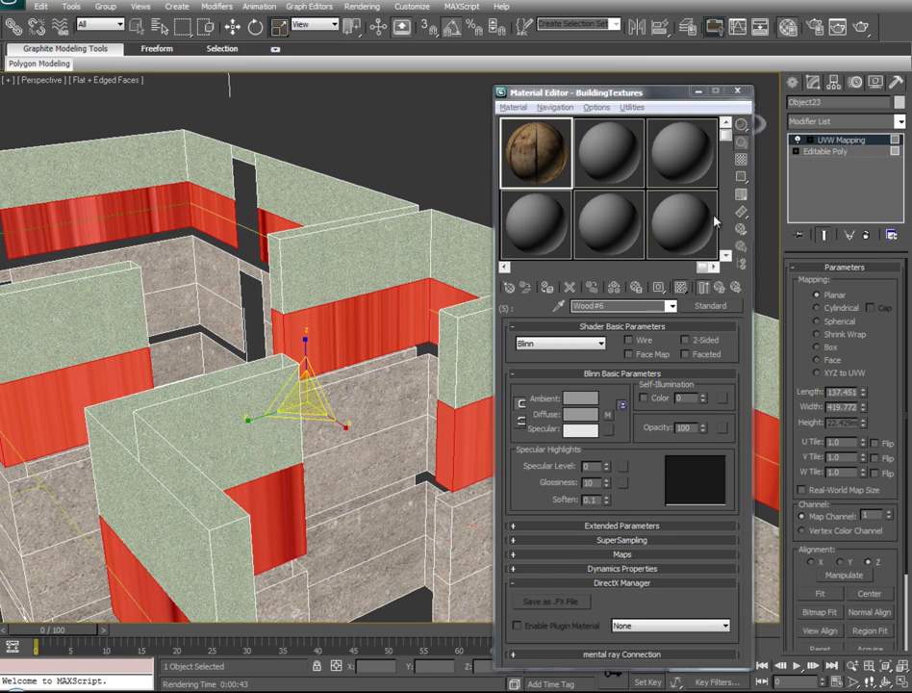
{"action": "left_click", "coordinate": [698, 93]}
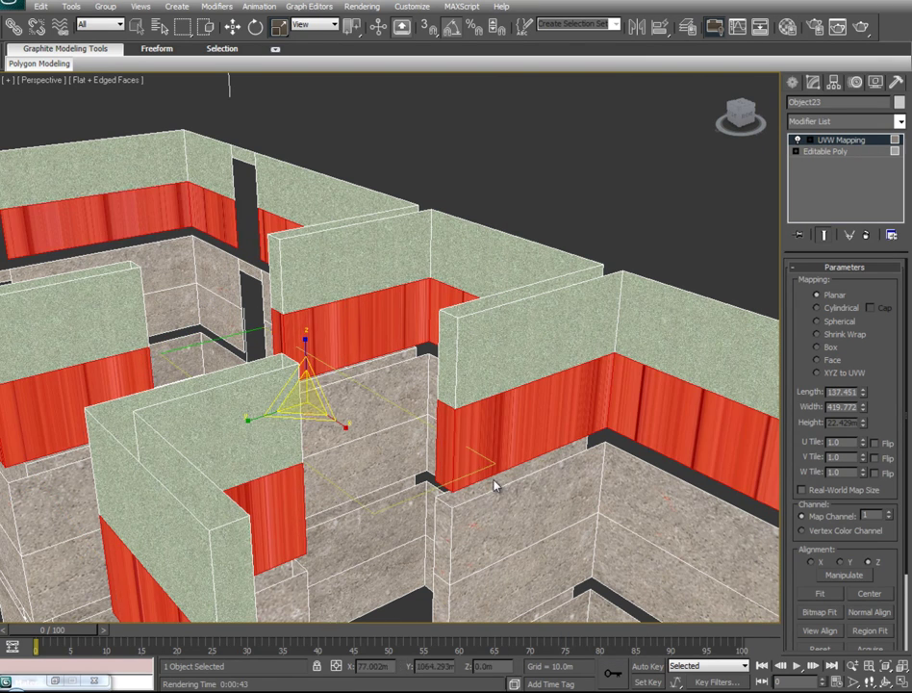
{"action": "left_click", "coordinate": [830, 347]}
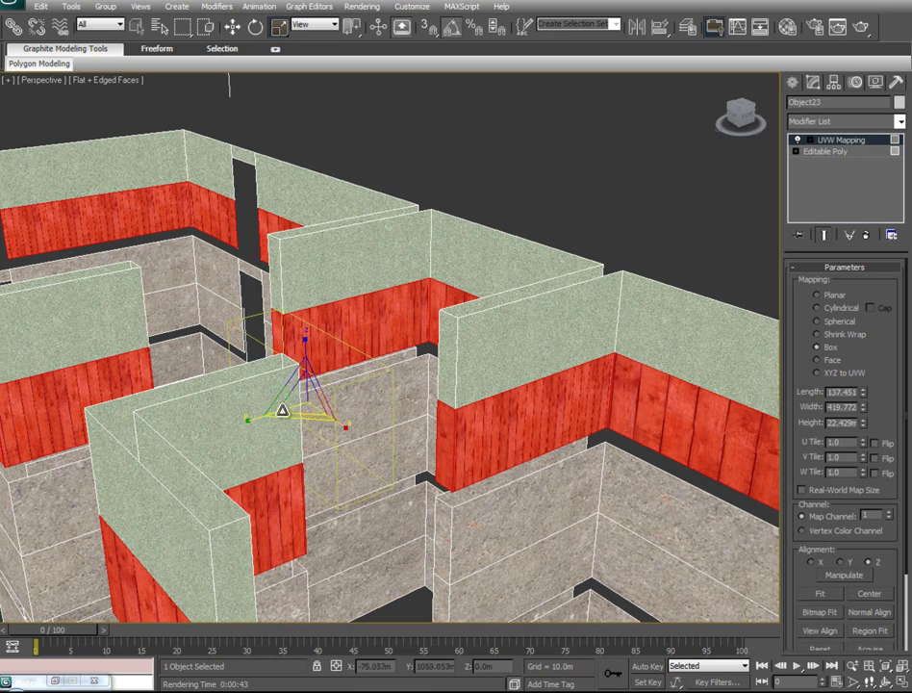
Rescale the box mapping gizmo along its axes to proportion the wood planks to the height of the wall band.
{"action": "key", "text": "r"}
{"action": "left_click_drag", "start_coordinate": [338, 417], "coordinate": [247, 421]}
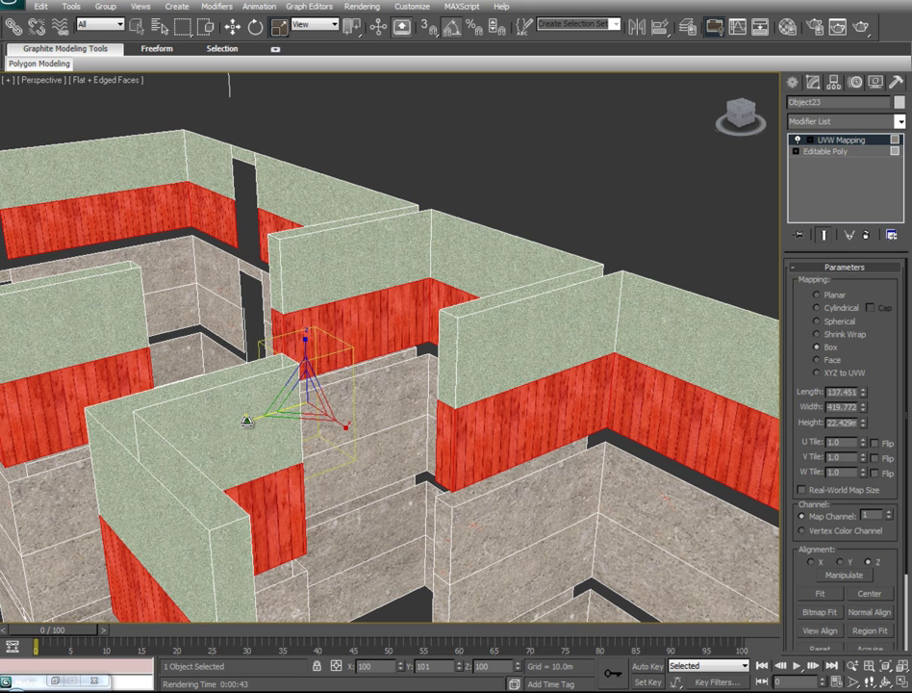
{"action": "left_click_drag", "start_coordinate": [306, 351], "coordinate": [296, 323]}
{"action": "middle_click_drag", "start_coordinate": [342, 548], "coordinate": [280, 568], "text": "alt"}
{"action": "left_click_drag", "start_coordinate": [261, 416], "coordinate": [279, 383]}
{"action": "middle_click_drag", "start_coordinate": [279, 383], "coordinate": [573, 588], "text": "alt"}
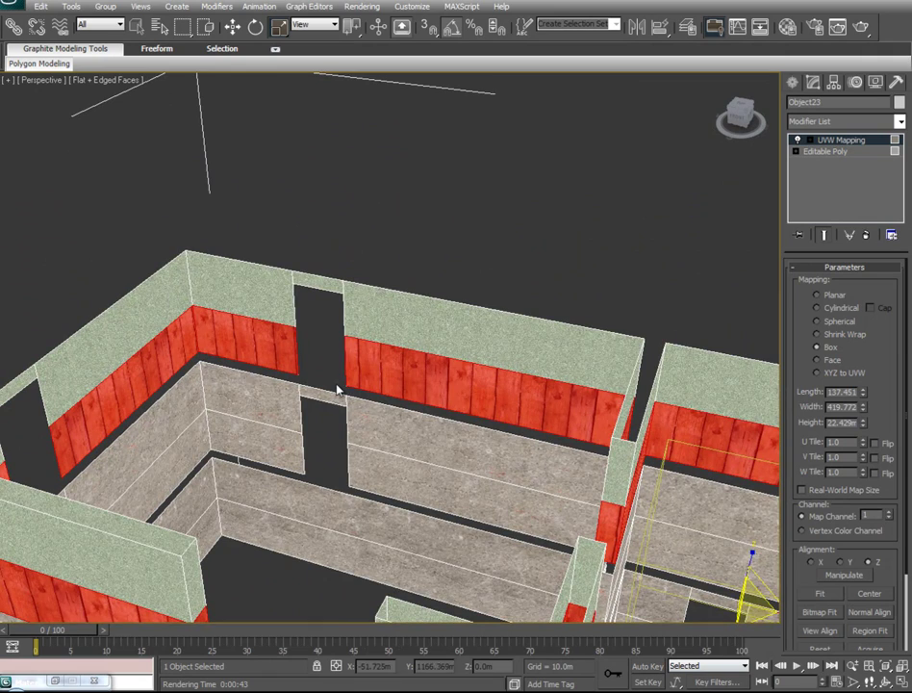
Inspect the planks around the rooms and shift the mapping gizmo slightly along Y and X to align them.
{"action": "middle_click_drag", "start_coordinate": [481, 516], "coordinate": [372, 381], "text": "alt"}
{"action": "middle_click_drag", "start_coordinate": [732, 488], "coordinate": [131, 351]}
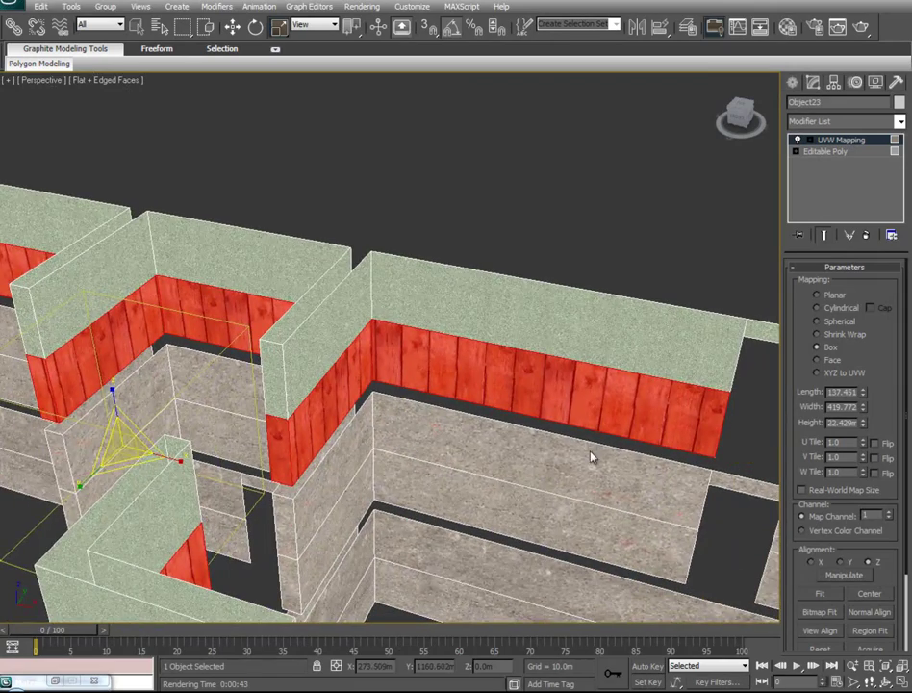
{"action": "middle_click_drag", "start_coordinate": [570, 453], "coordinate": [390, 434]}
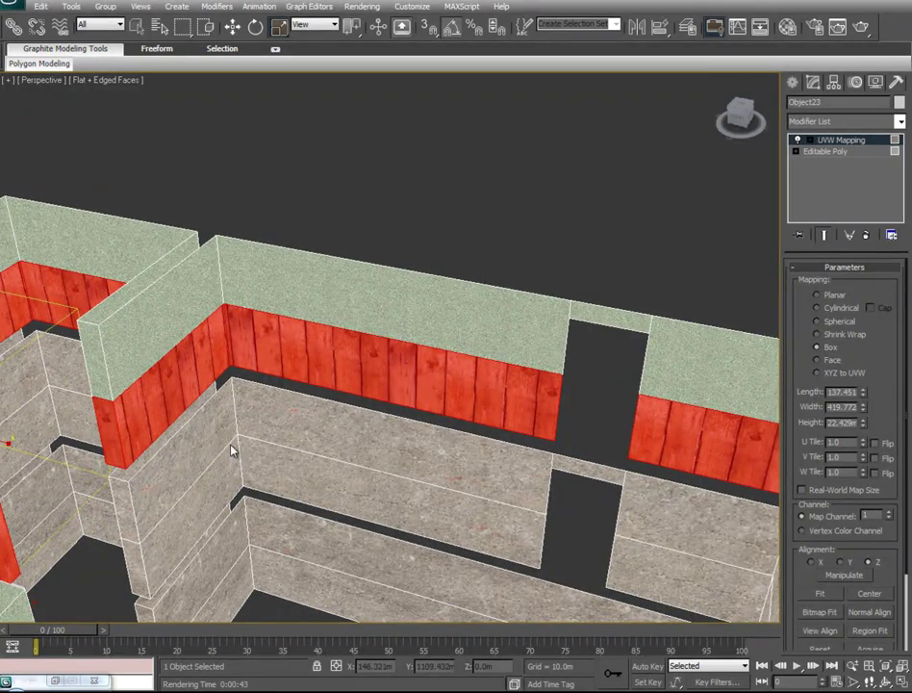
{"action": "middle_click_drag", "start_coordinate": [179, 425], "coordinate": [586, 621], "text": "alt"}
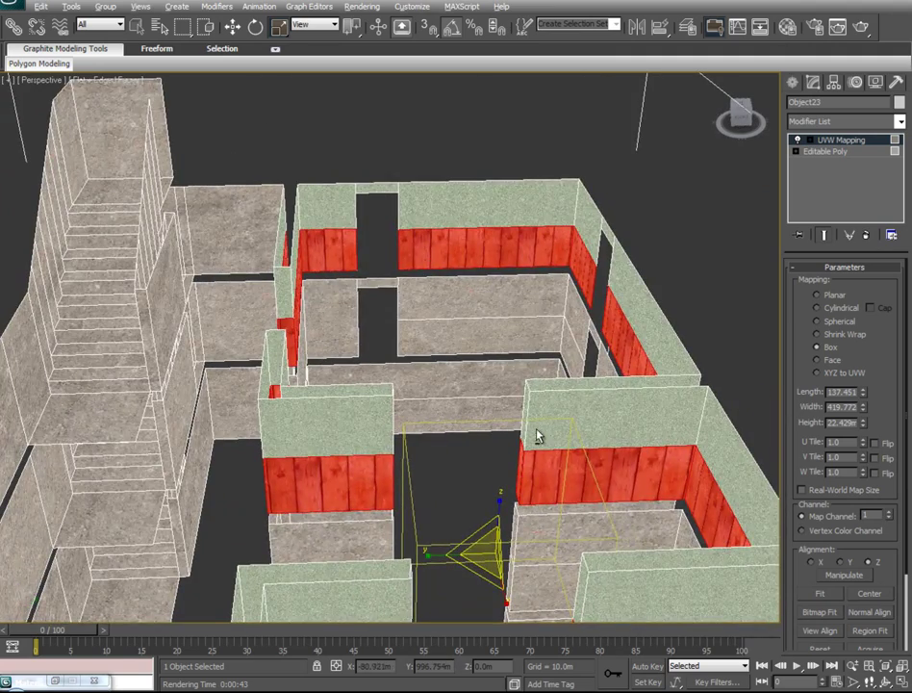
{"action": "middle_click_drag", "start_coordinate": [537, 436], "coordinate": [285, 446], "text": "alt"}
{"action": "middle_click_drag", "start_coordinate": [255, 310], "coordinate": [473, 441], "text": "alt"}
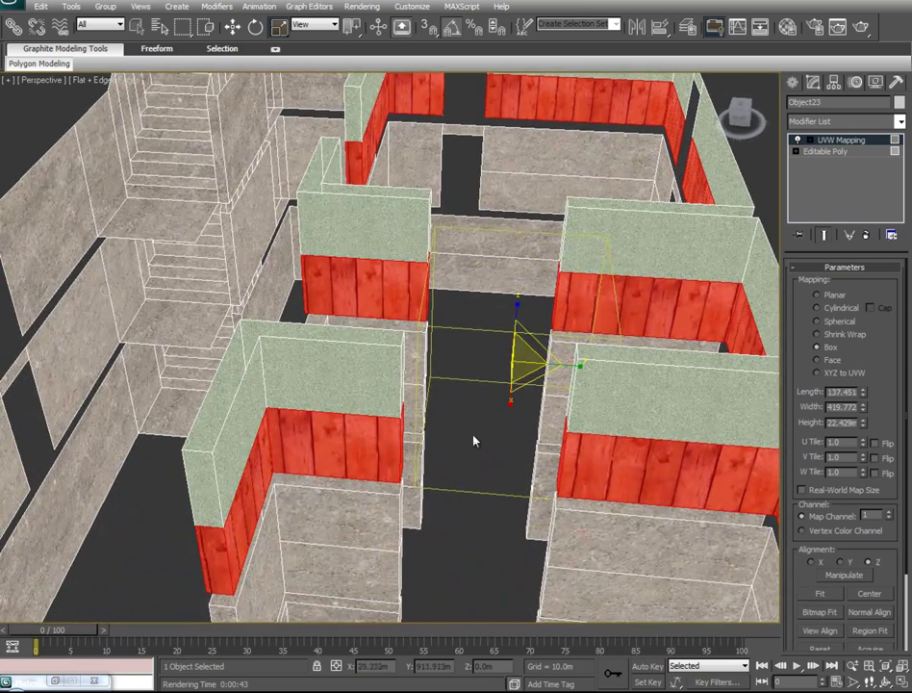
{"action": "right_click", "coordinate": [579, 376]}
{"action": "left_click", "coordinate": [589, 392]}
{"action": "left_click_drag", "start_coordinate": [566, 365], "coordinate": [558, 365]}
{"action": "middle_click_drag", "start_coordinate": [390, 502], "coordinate": [18, 492], "text": "alt"}
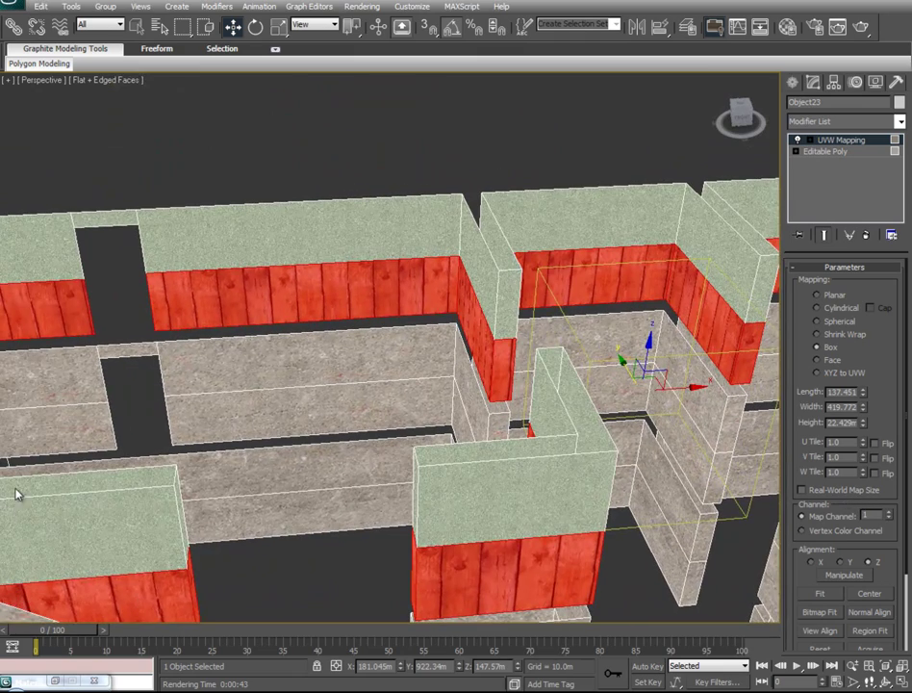
{"action": "left_click_drag", "start_coordinate": [687, 388], "coordinate": [691, 389]}
{"action": "middle_click_drag", "start_coordinate": [501, 419], "coordinate": [645, 406], "text": "alt"}
Collapse the wood band's UVW Mapping modifier into the editable poly.
{"action": "right_click", "coordinate": [859, 145]}
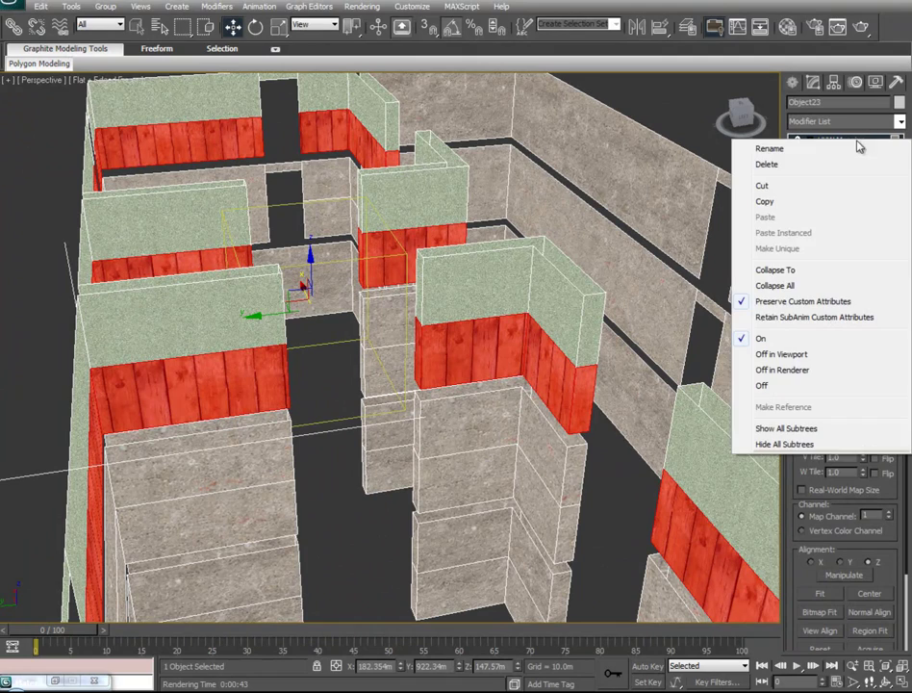
{"action": "left_click", "coordinate": [776, 271]}
{"action": "middle_click_drag", "start_coordinate": [180, 296], "coordinate": [104, 442], "text": "alt"}
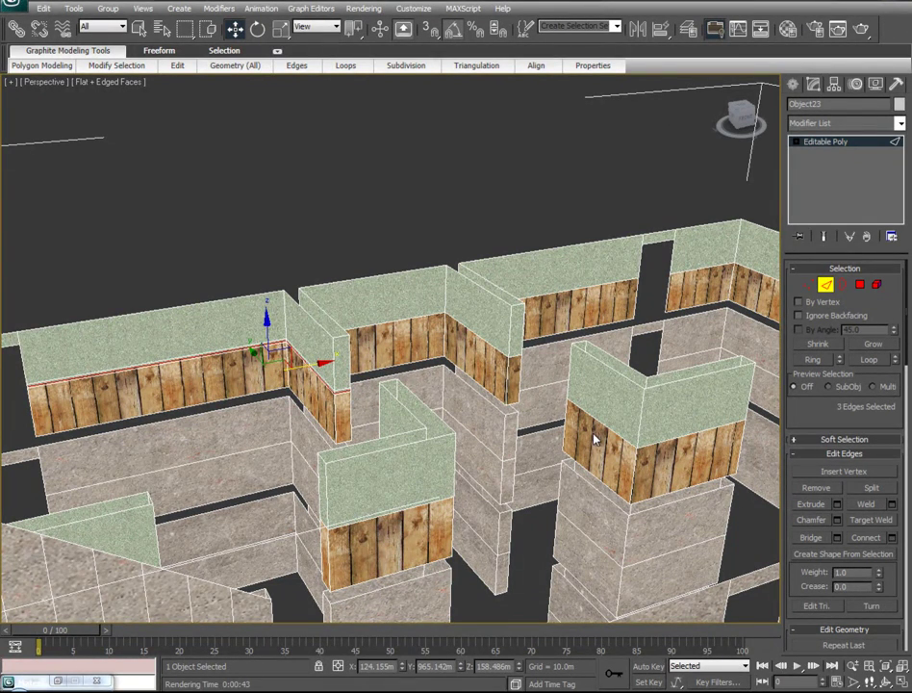
{"action": "middle_click_drag", "start_coordinate": [595, 439], "coordinate": [581, 433]}
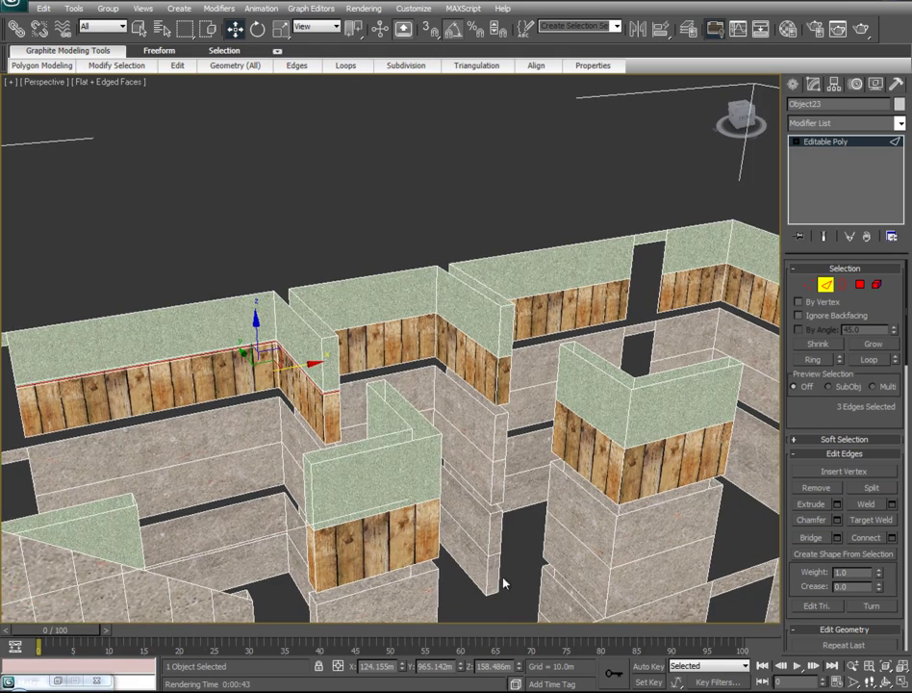
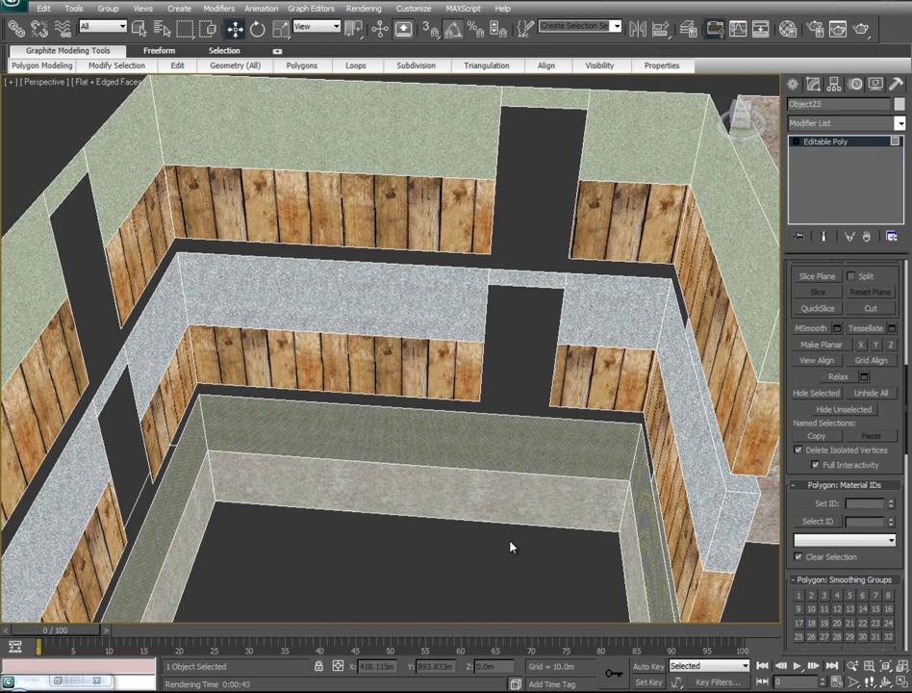
Select every wood-panelled wall polygon on both upper floors by material ID 8.
{"action": "middle_click_drag", "start_coordinate": [509, 544], "coordinate": [555, 169], "text": "alt"}
{"action": "middle_click_drag", "start_coordinate": [339, 460], "coordinate": [373, 254], "text": "alt"}
{"action": "scroll", "coordinate": [452, 313], "scroll_direction": "down", "scroll_amount": 5}
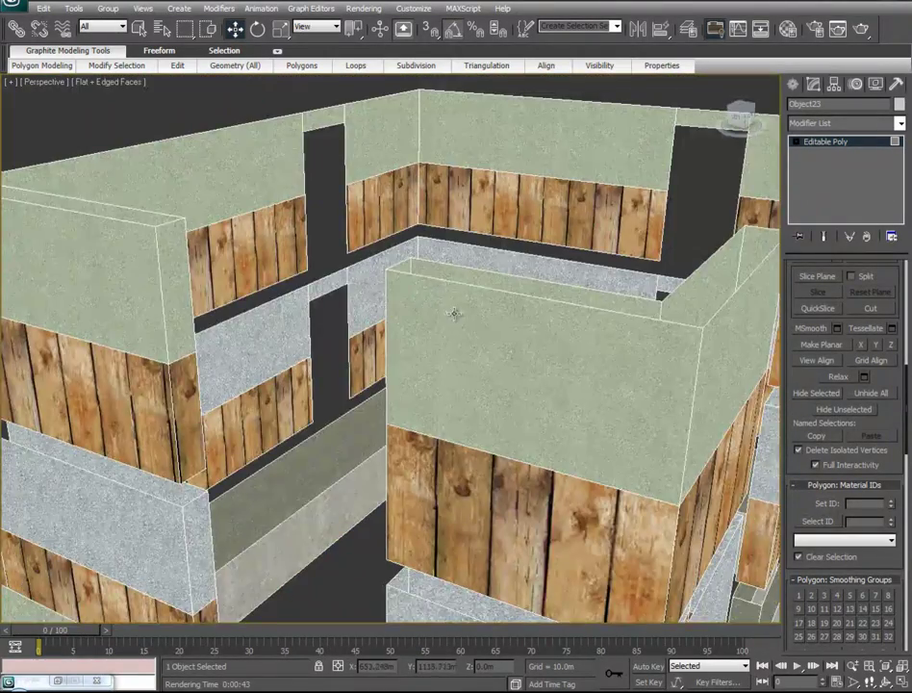
{"action": "middle_click_drag", "start_coordinate": [419, 379], "coordinate": [243, 336], "text": "alt"}
{"action": "scroll", "coordinate": [517, 381], "scroll_direction": "up", "scroll_amount": 4}
{"action": "scroll", "coordinate": [512, 384], "scroll_direction": "down", "scroll_amount": 2}
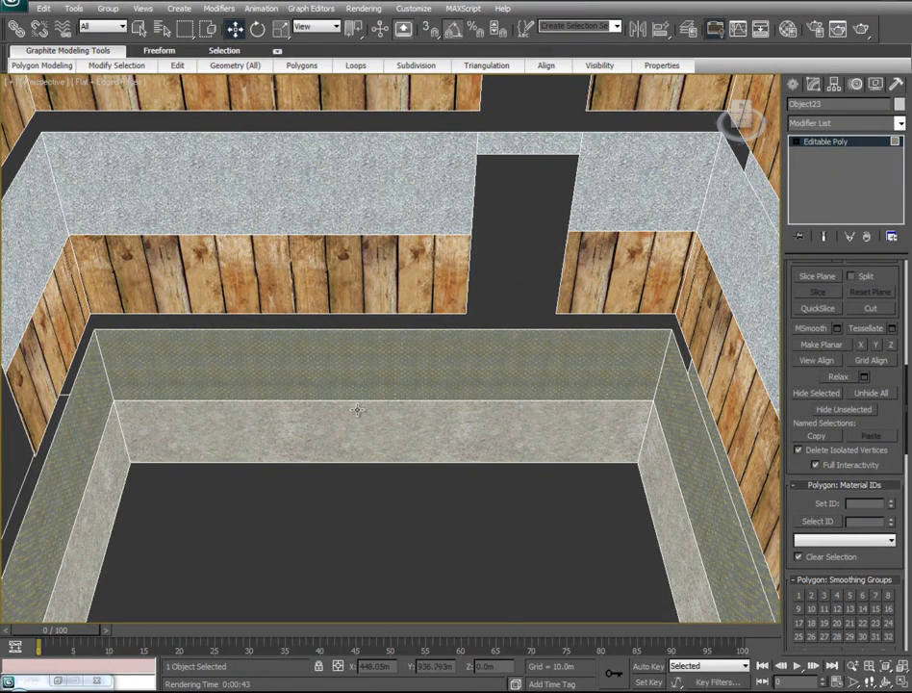
{"action": "left_click", "coordinate": [426, 277]}
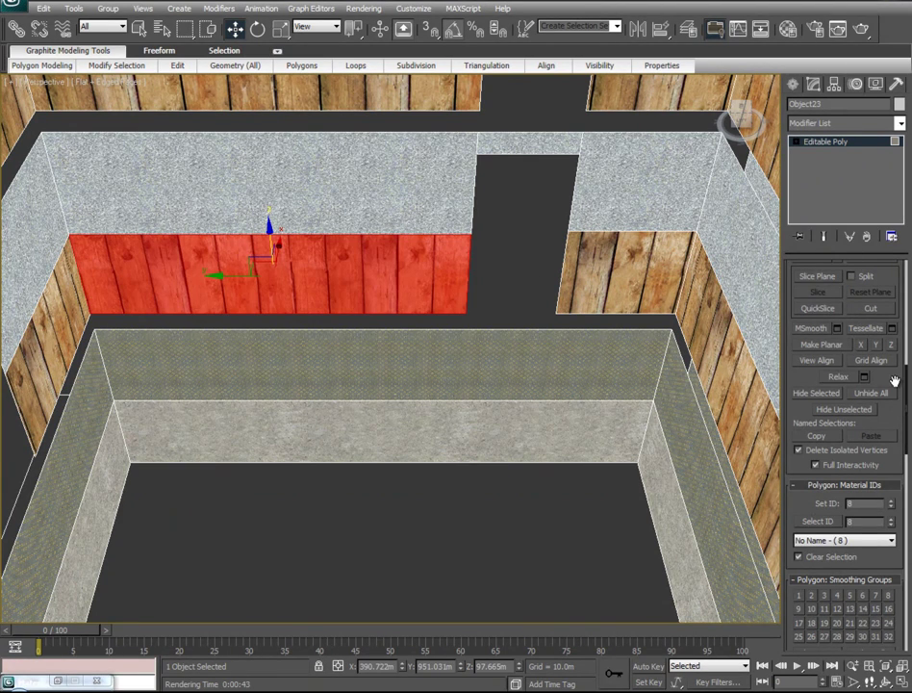
{"action": "scroll", "coordinate": [894, 382], "scroll_direction": "up", "scroll_amount": 10}
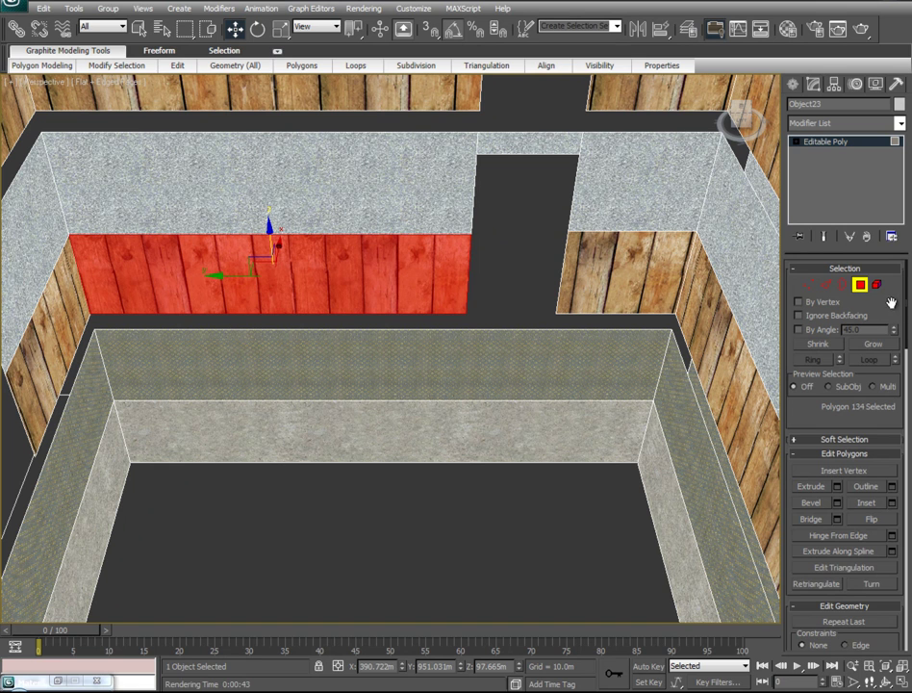
{"action": "scroll", "coordinate": [835, 301], "scroll_direction": "down", "scroll_amount": 10}
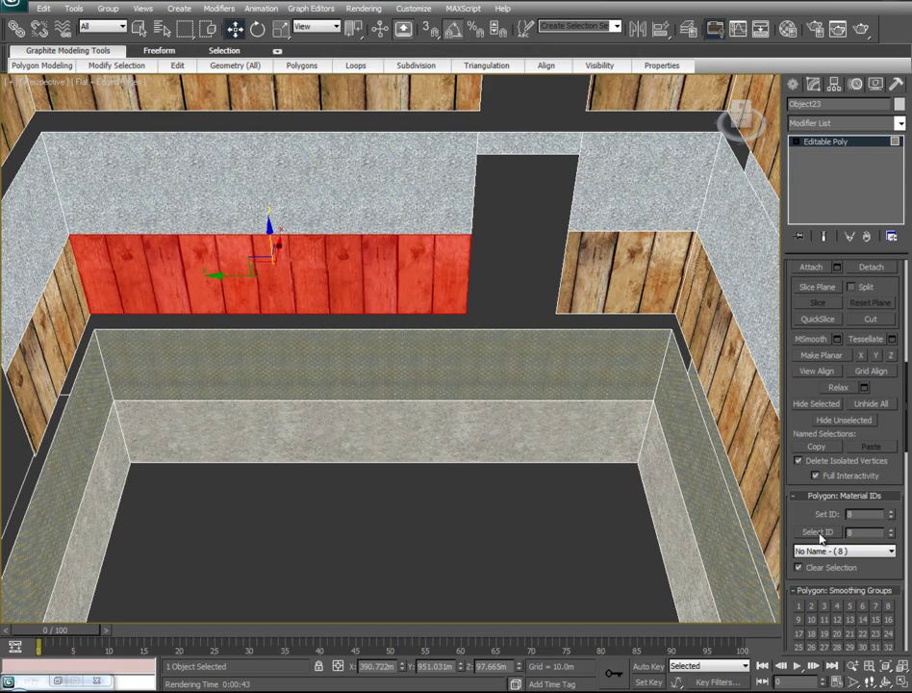
{"action": "left_click", "coordinate": [820, 538]}
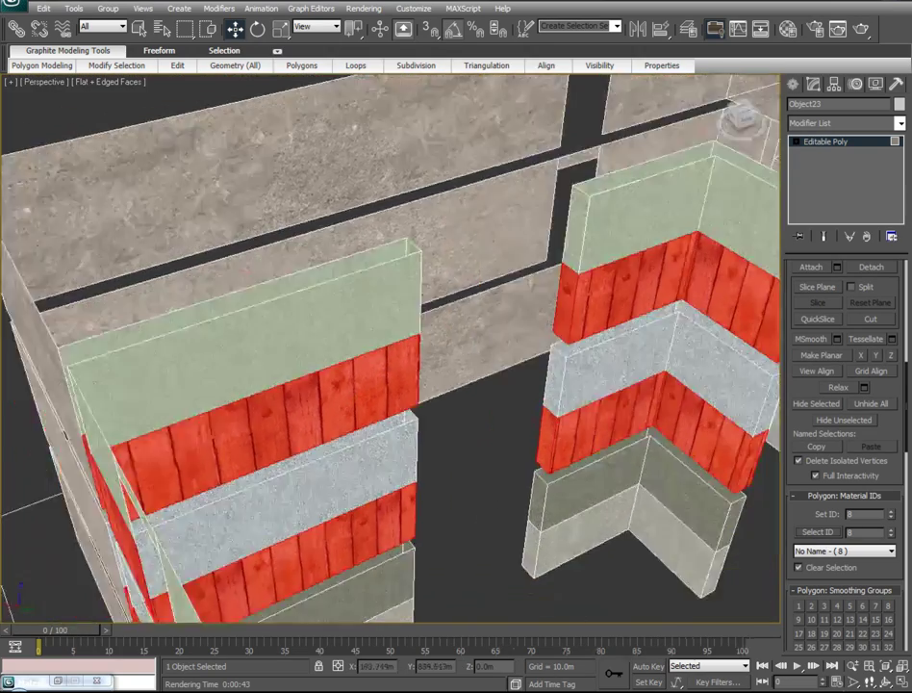
Assign the Concrete#6 sub-material to the selected wood-panelled polygons and clear the selection.
{"action": "middle_click_drag", "start_coordinate": [500, 548], "coordinate": [564, 564], "text": "alt"}
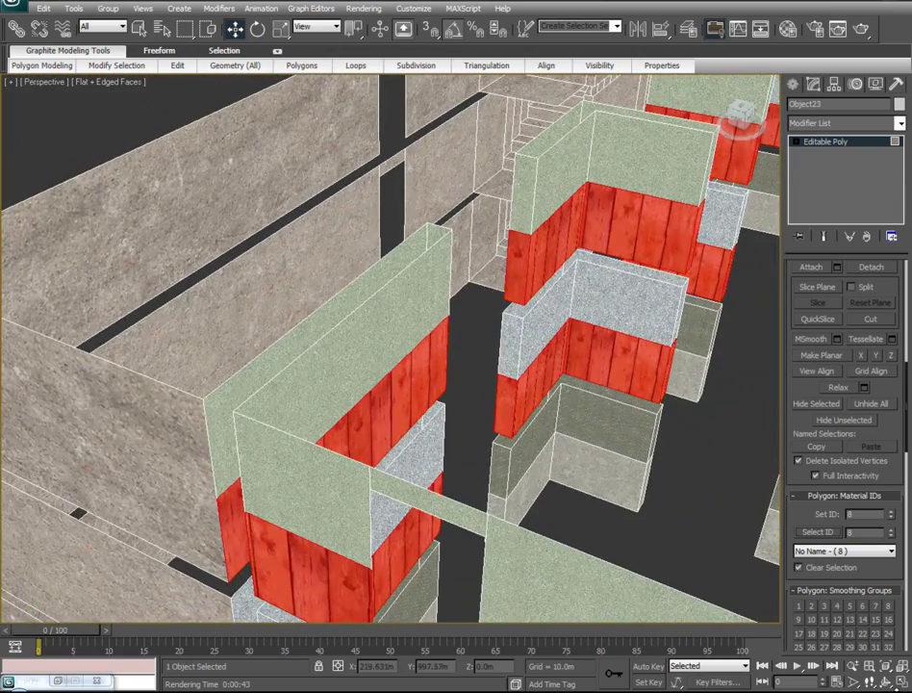
{"action": "middle_click_drag", "start_coordinate": [651, 449], "coordinate": [359, 447]}
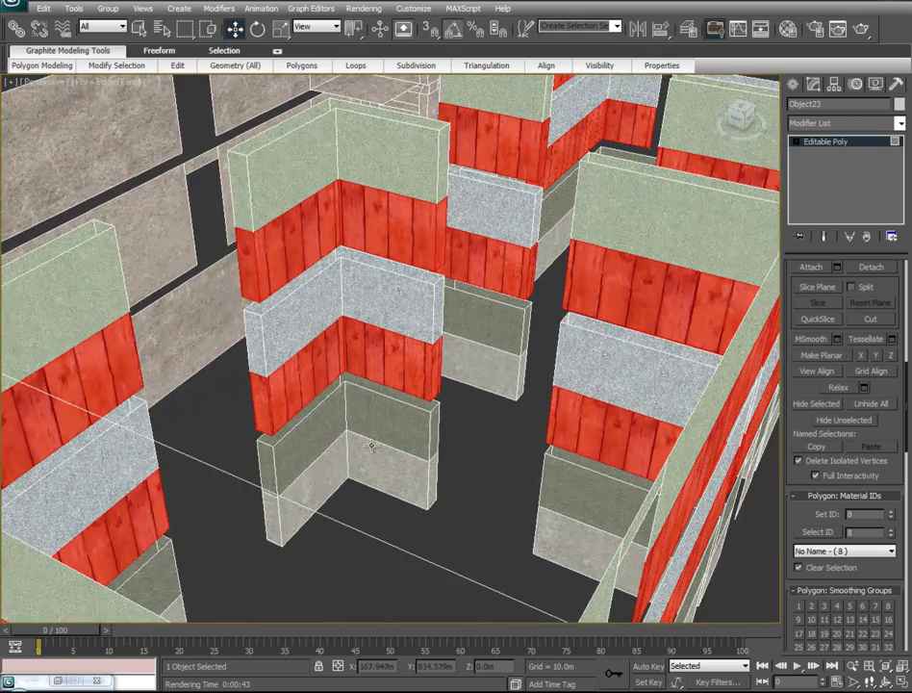
{"action": "key", "text": "m"}
{"action": "left_click_drag", "start_coordinate": [185, 91], "coordinate": [109, 97]}
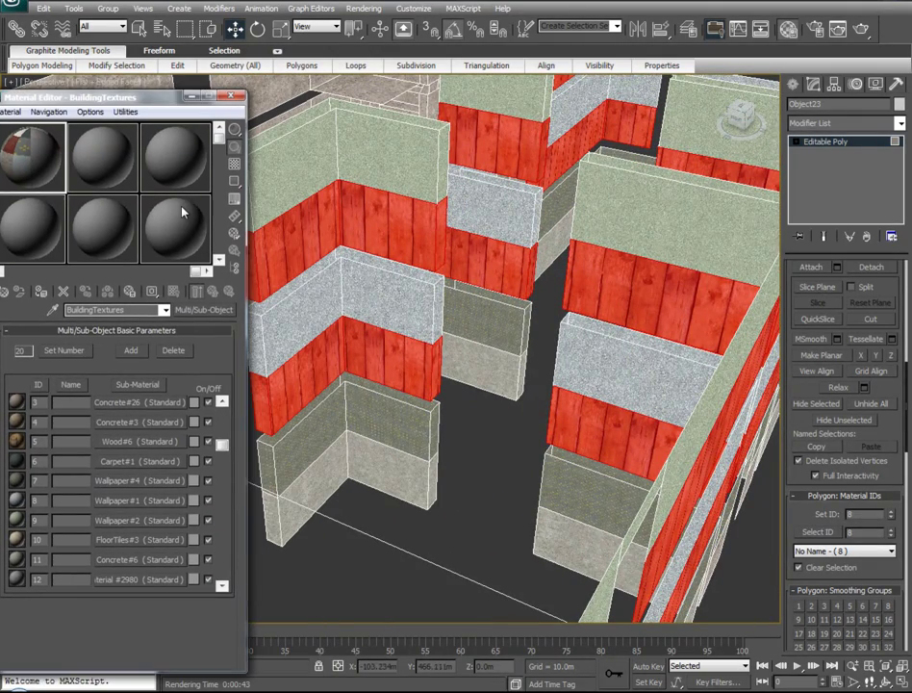
{"action": "left_click_drag", "start_coordinate": [139, 562], "coordinate": [358, 359]}
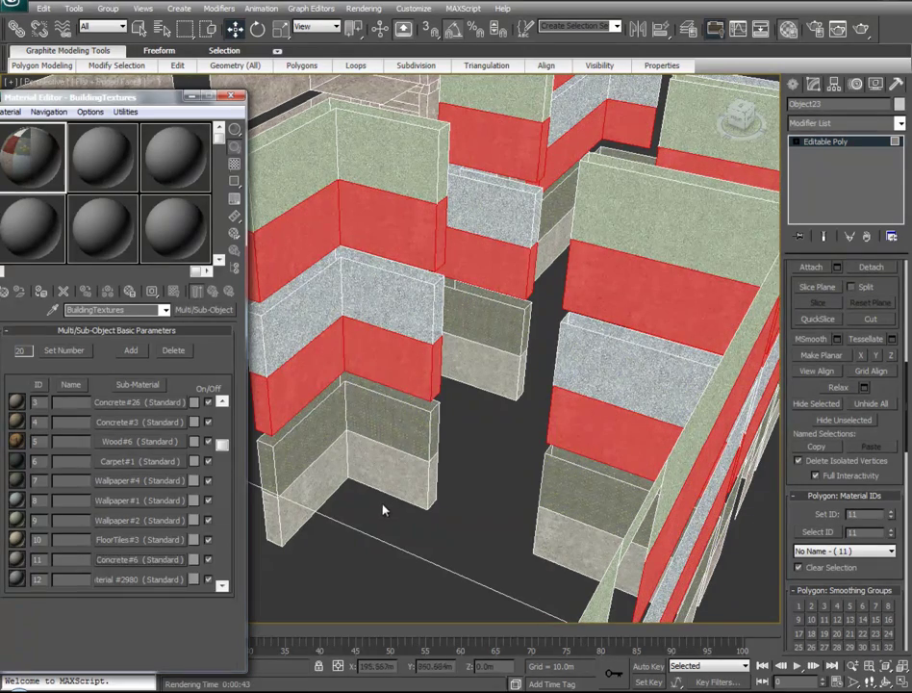
{"action": "left_click", "coordinate": [192, 97]}
{"action": "left_click", "coordinate": [455, 519]}
{"action": "middle_click_drag", "start_coordinate": [330, 429], "coordinate": [421, 351], "text": "alt"}
{"action": "middle_click_drag", "start_coordinate": [314, 498], "coordinate": [390, 504], "text": "alt"}
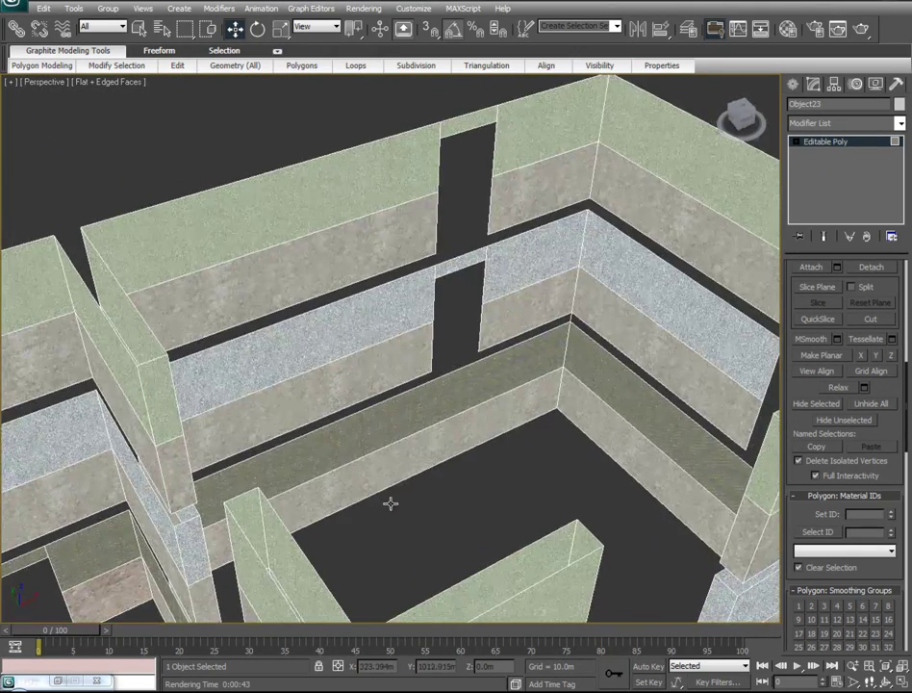
Select all middle-floor upper wall band polygons by material ID 9 and assign them the Wallpaper#4 sub-material.
{"action": "left_click", "coordinate": [372, 326]}
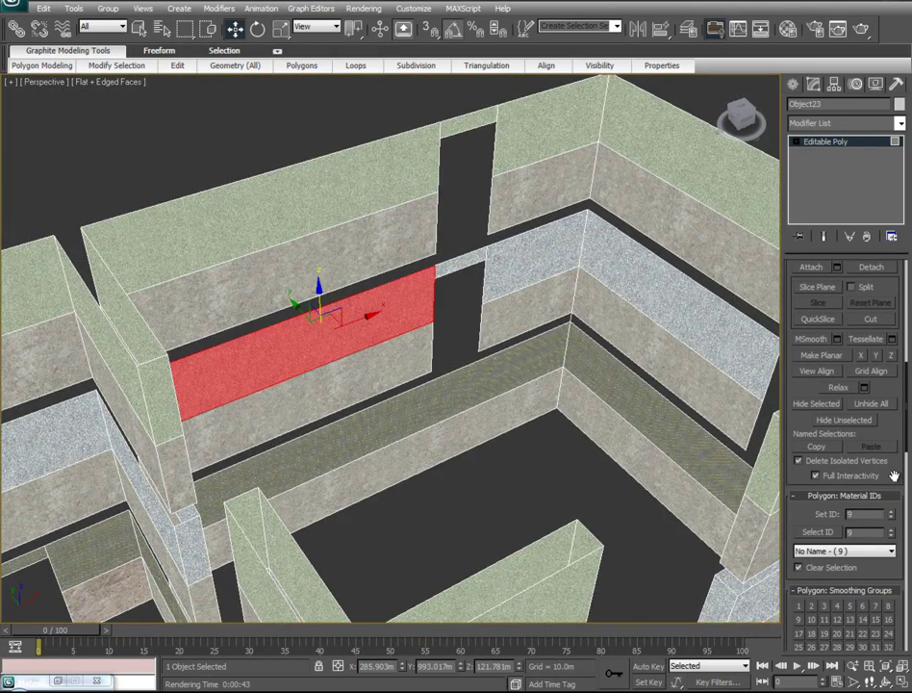
{"action": "left_click", "coordinate": [814, 535]}
{"action": "scroll", "coordinate": [539, 486], "scroll_direction": "up", "scroll_amount": 4}
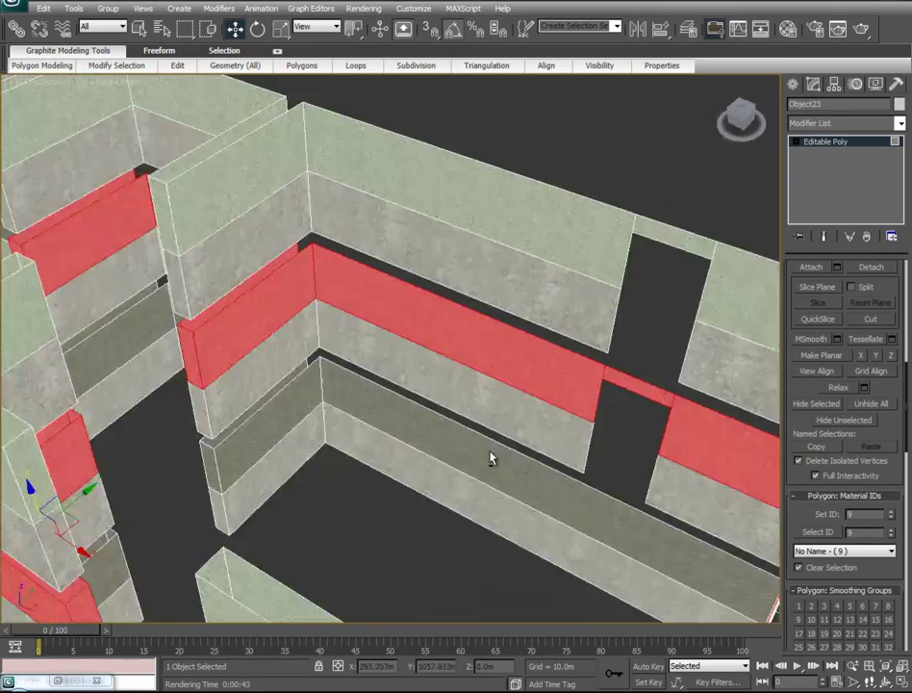
{"action": "middle_click_drag", "start_coordinate": [490, 459], "coordinate": [452, 453], "text": "alt"}
{"action": "key", "text": "m"}
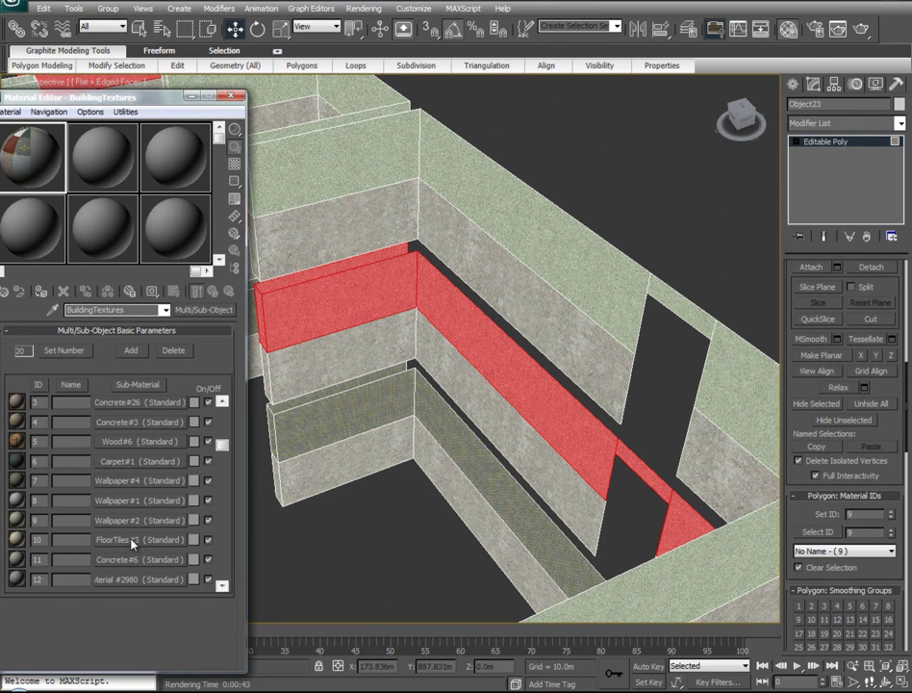
{"action": "left_click_drag", "start_coordinate": [120, 499], "coordinate": [320, 293]}
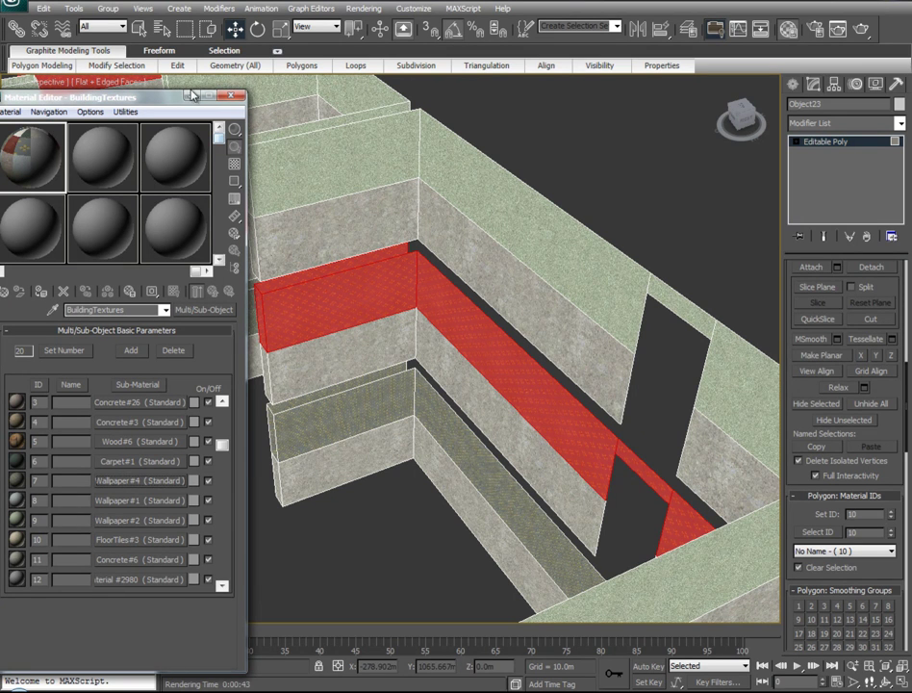
Select all top-floor upper wall band polygons by material ID 7, assign them Wallpaper#4, and clear the selection.
{"action": "left_click", "coordinate": [501, 188]}
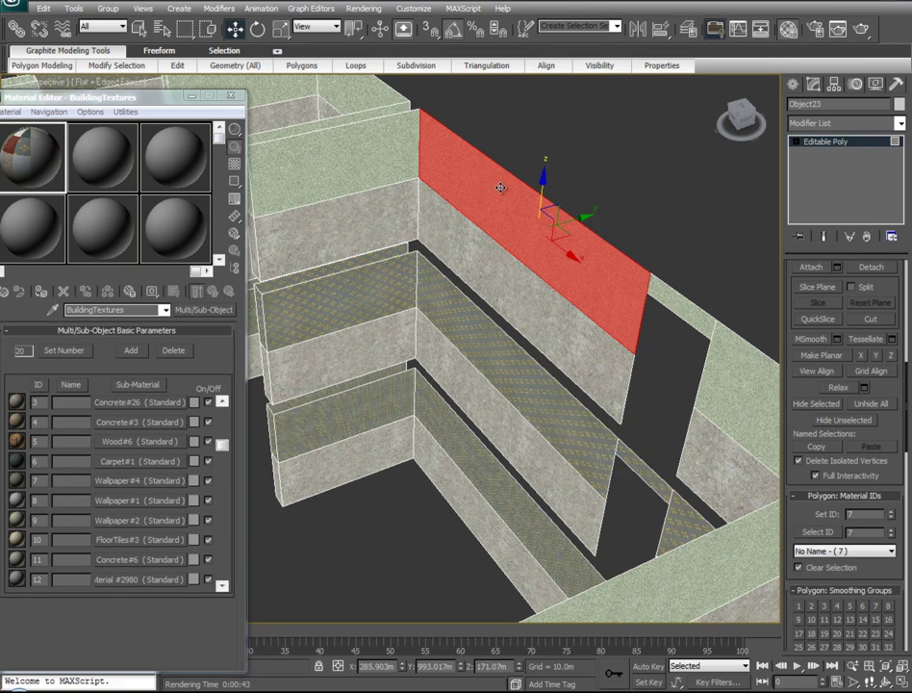
{"action": "left_click", "coordinate": [832, 535]}
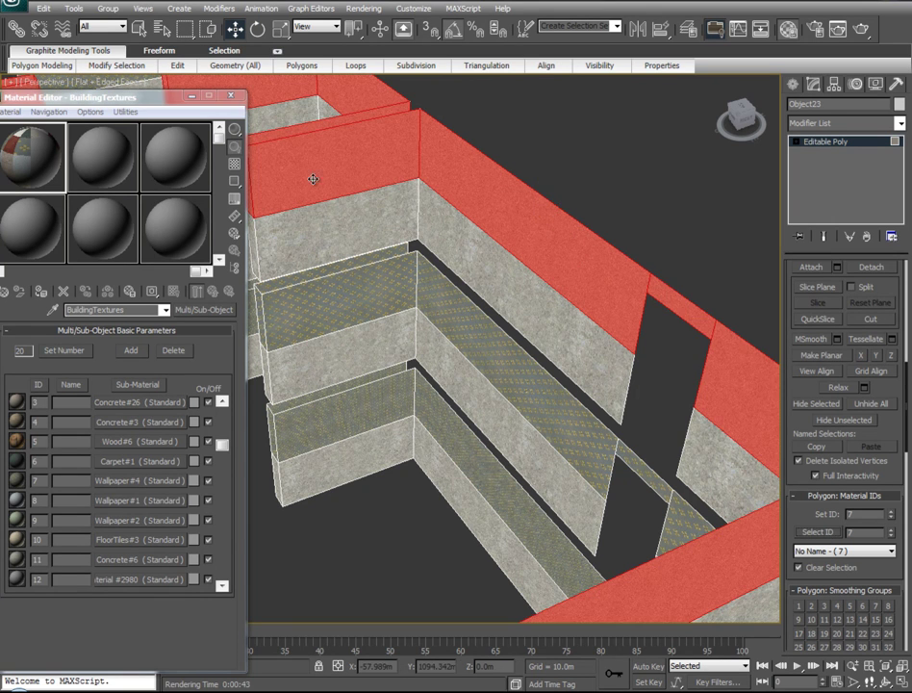
{"action": "middle_click_drag", "start_coordinate": [421, 366], "coordinate": [563, 425]}
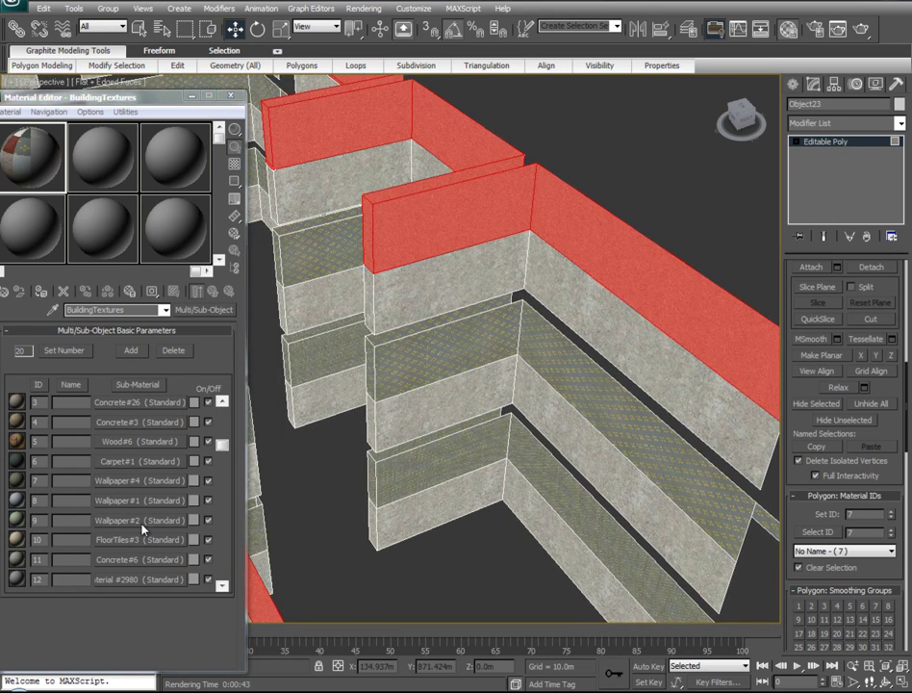
{"action": "left_click_drag", "start_coordinate": [128, 484], "coordinate": [544, 210]}
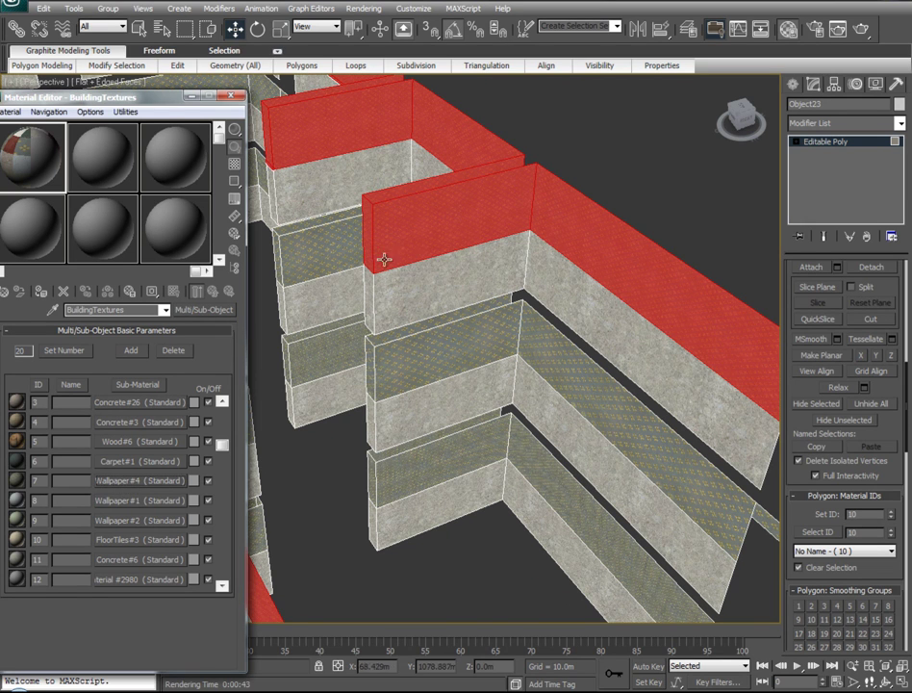
{"action": "left_click", "coordinate": [196, 97]}
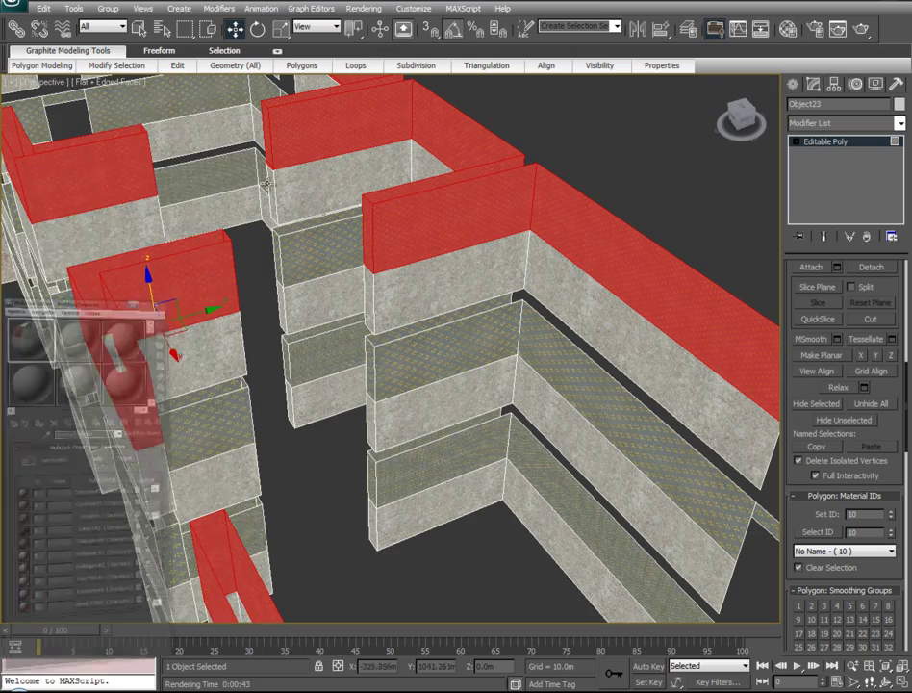
{"action": "middle_click_drag", "start_coordinate": [440, 419], "coordinate": [349, 255], "text": "alt"}
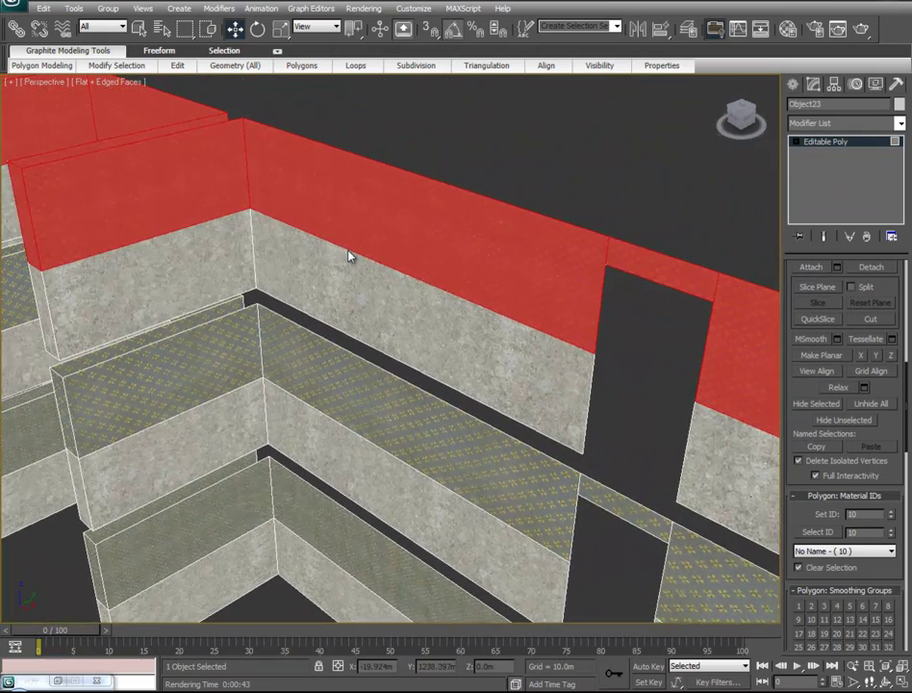
{"action": "left_click", "coordinate": [648, 408]}
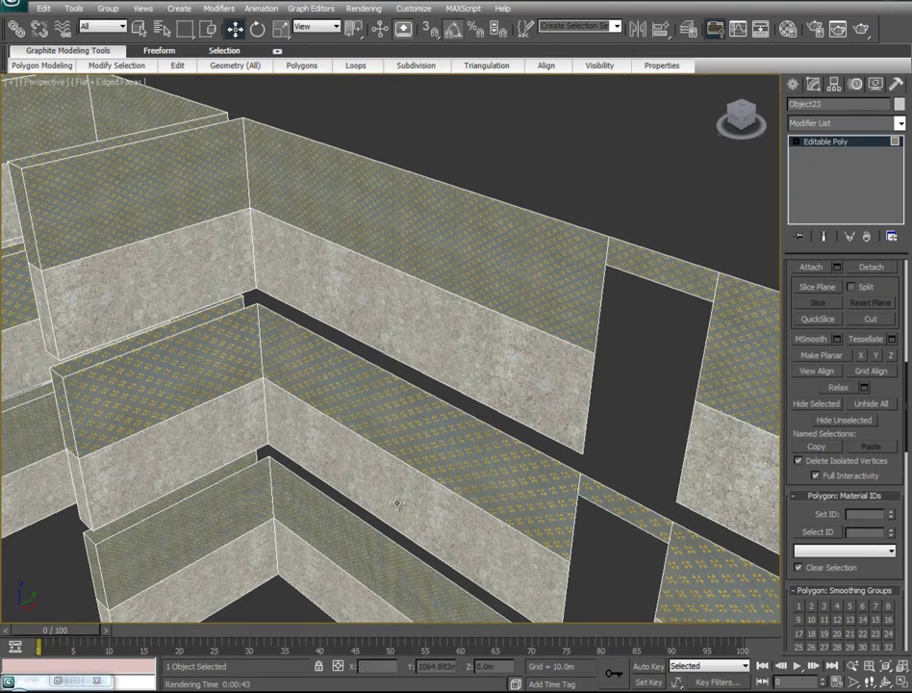
Select the wallpapered upper band polygons on all floors by material ID 10.
{"action": "left_click", "coordinate": [418, 224]}
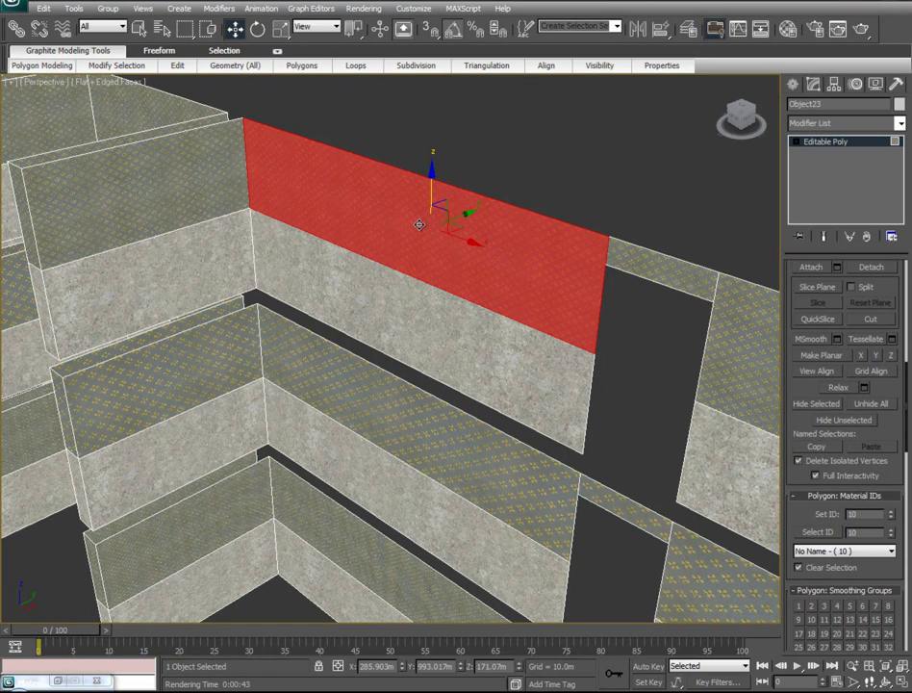
{"action": "scroll", "coordinate": [818, 511], "scroll_direction": "down", "scroll_amount": 2}
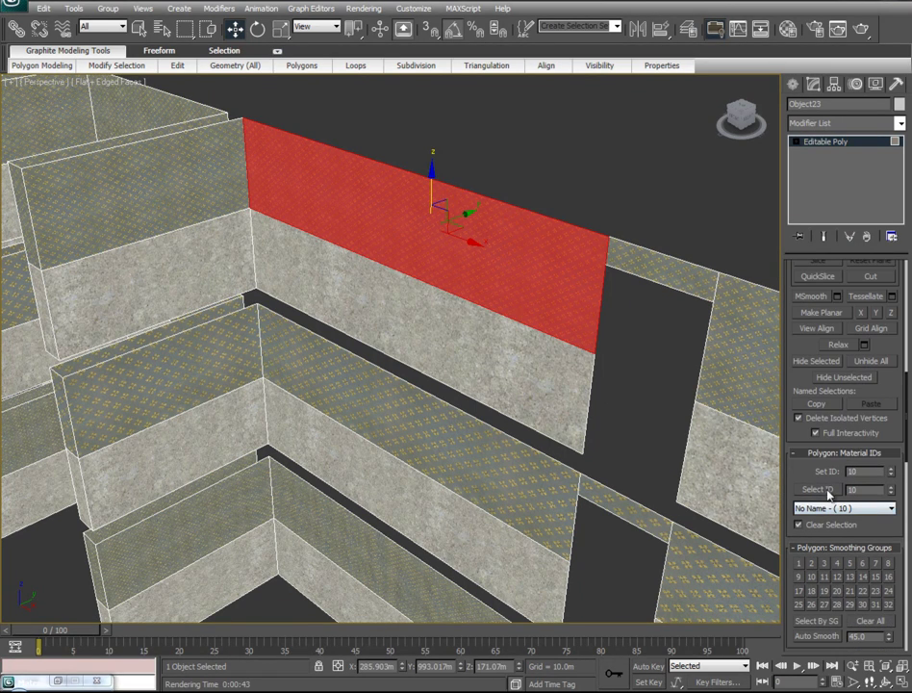
{"action": "left_click", "coordinate": [813, 490]}
{"action": "middle_click_drag", "start_coordinate": [498, 415], "coordinate": [490, 415], "text": "alt"}
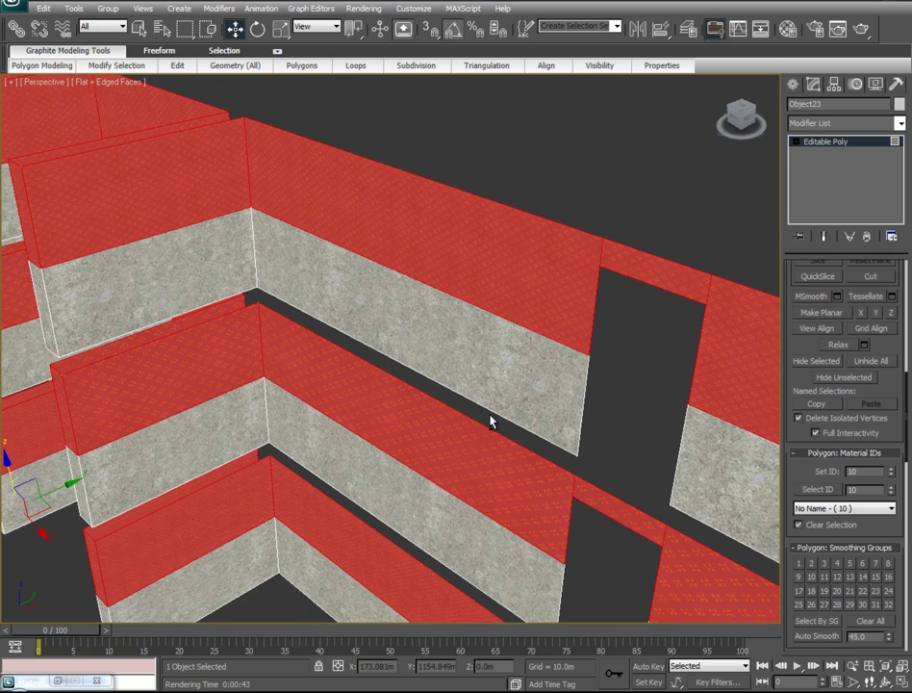
Add a UVW Mapping modifier with Box mapping to the selected wallpaper polygons.
{"action": "left_click", "coordinate": [900, 124]}
{"action": "scroll", "coordinate": [900, 123], "scroll_direction": "down", "scroll_amount": 15}
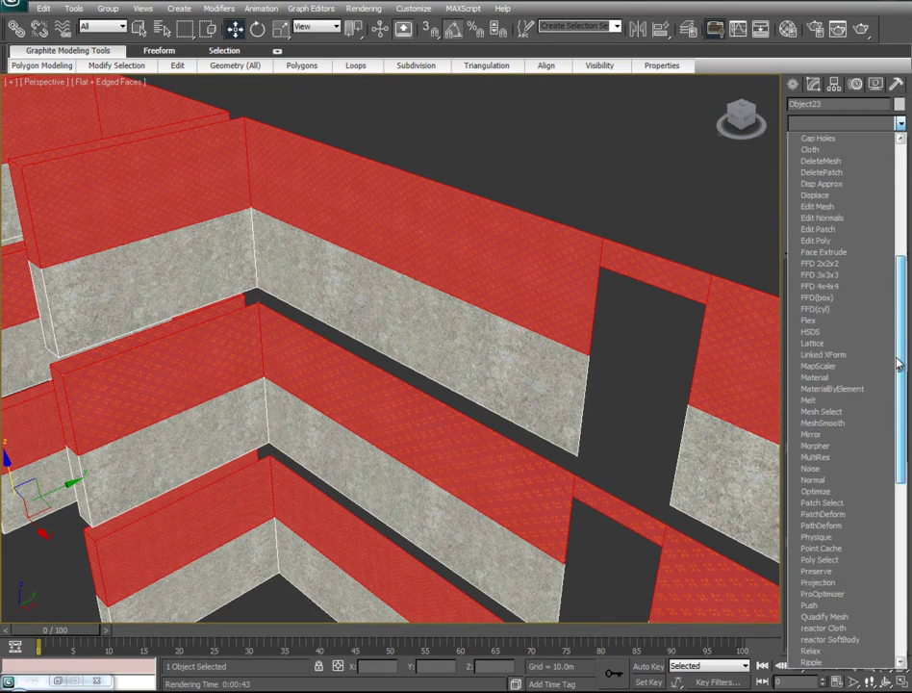
{"action": "left_click", "coordinate": [818, 559]}
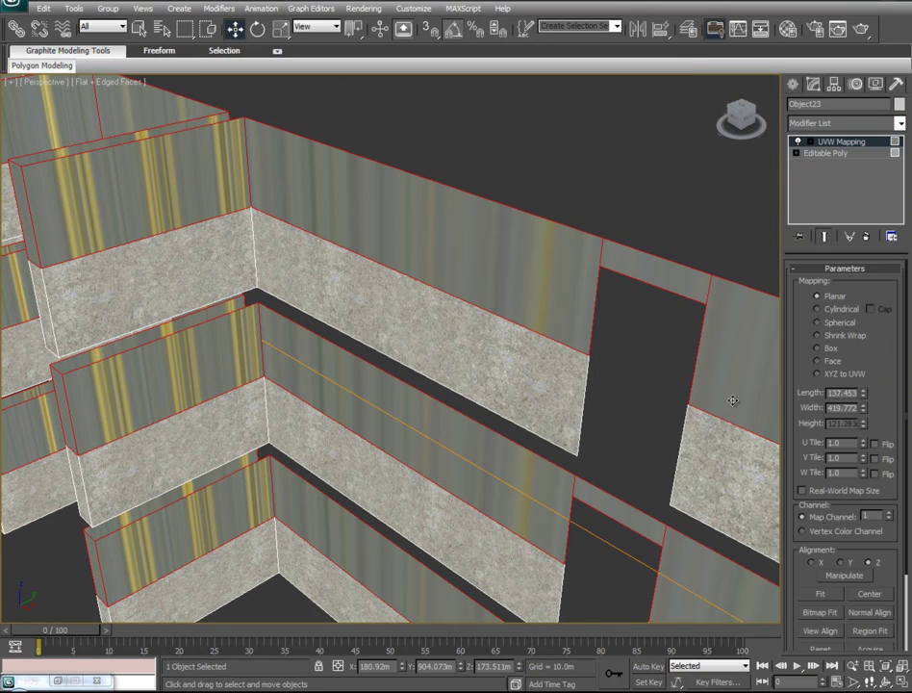
{"action": "left_click", "coordinate": [825, 350]}
Scale the wallpaper's mapping gizmo down along the X axis to shorten its stretched length.
{"action": "middle_click_drag", "start_coordinate": [415, 282], "coordinate": [700, 444], "text": "alt"}
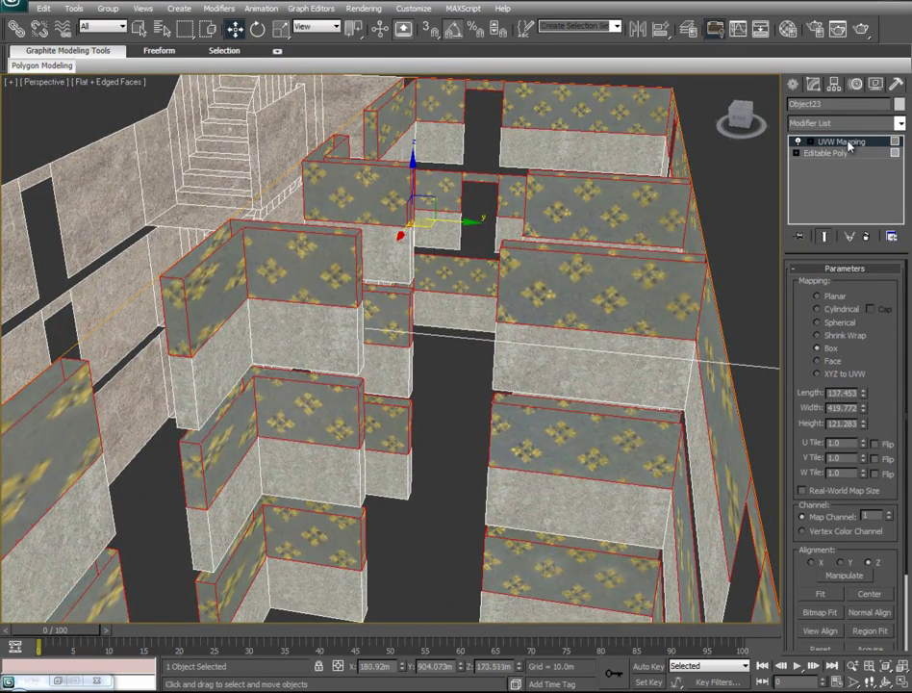
{"action": "key", "text": "1"}
{"action": "right_click", "coordinate": [472, 404]}
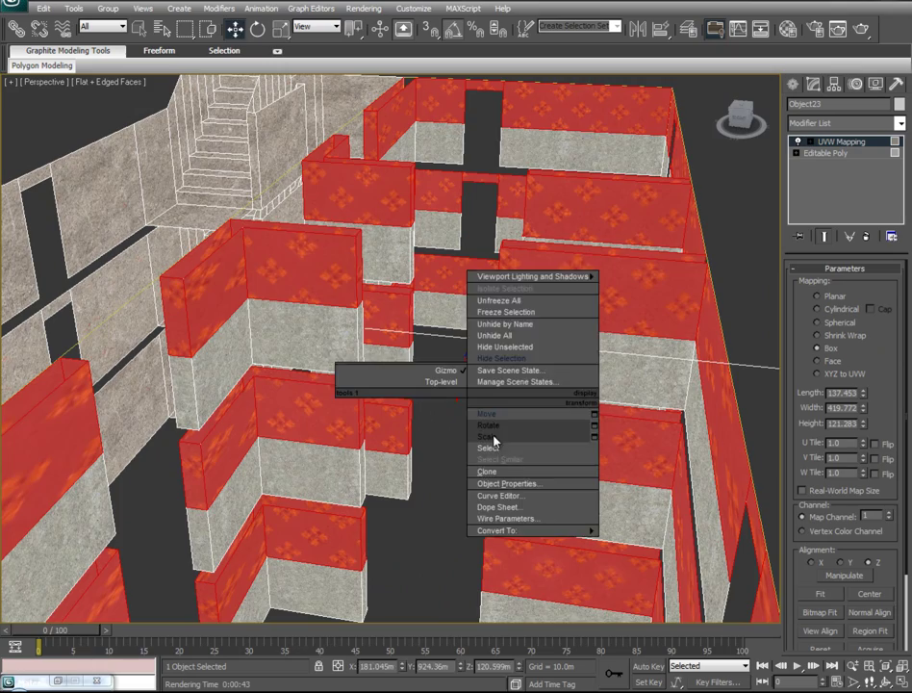
{"action": "left_click", "coordinate": [493, 437]}
{"action": "middle_click_drag", "start_coordinate": [623, 351], "coordinate": [371, 355], "text": "alt"}
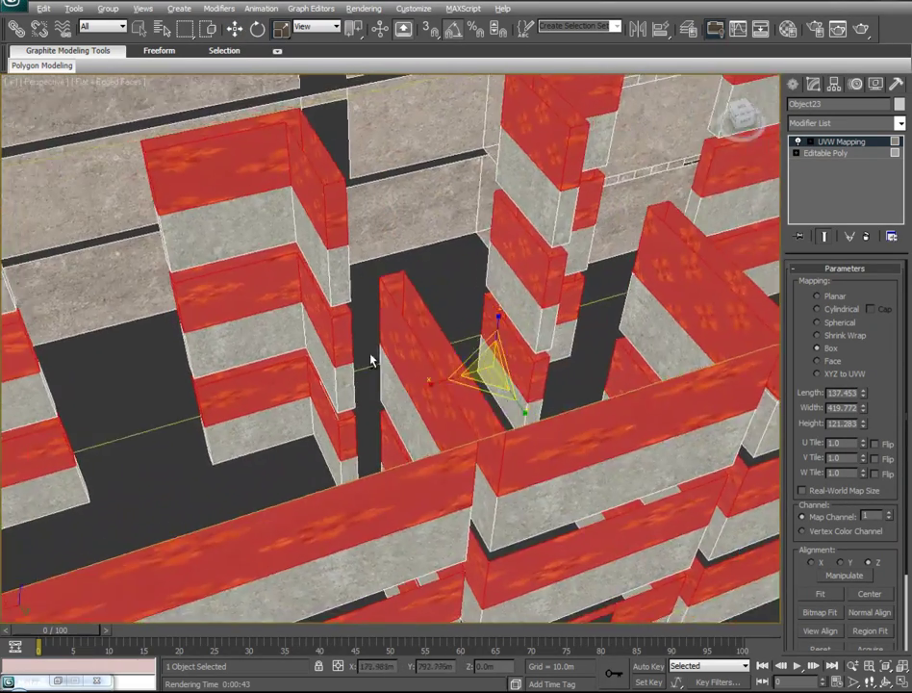
{"action": "scroll", "coordinate": [370, 354], "scroll_direction": "up", "scroll_amount": 3}
{"action": "left_click_drag", "start_coordinate": [491, 395], "coordinate": [642, 374]}
{"action": "middle_click_drag", "start_coordinate": [348, 376], "coordinate": [520, 495], "text": "alt"}
{"action": "scroll", "coordinate": [391, 367], "scroll_direction": "down", "scroll_amount": 4}
Even out the gizmo's proportions by scaling its vertical screen axis to 70% in Top and Front views and its horizontal axis to 104% in Left.
{"action": "key", "text": "t"}
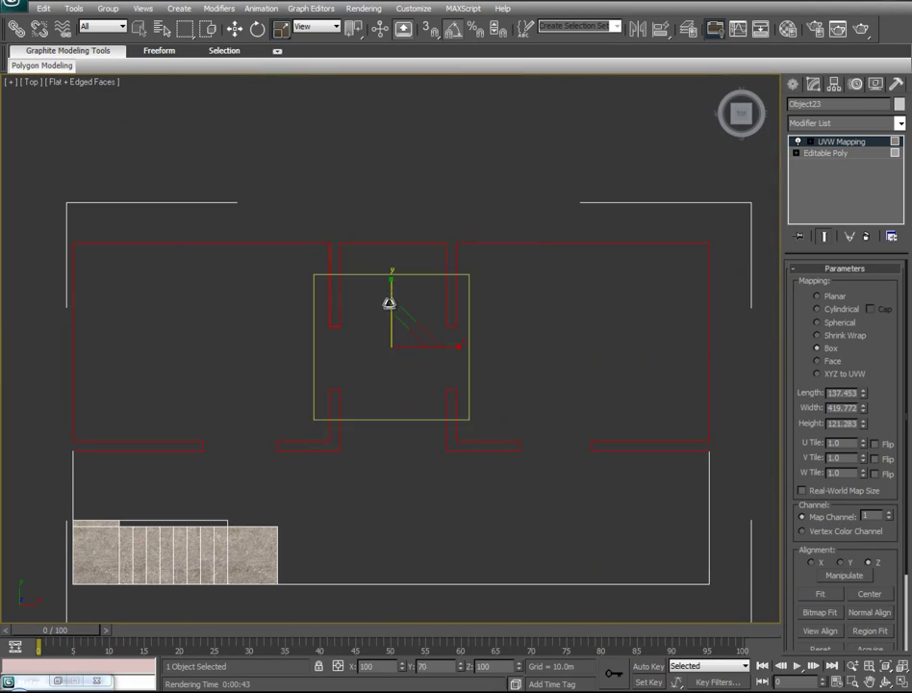
{"action": "key", "text": "f"}
{"action": "key", "text": "z"}
{"action": "left_click_drag", "start_coordinate": [418, 350], "coordinate": [393, 304]}
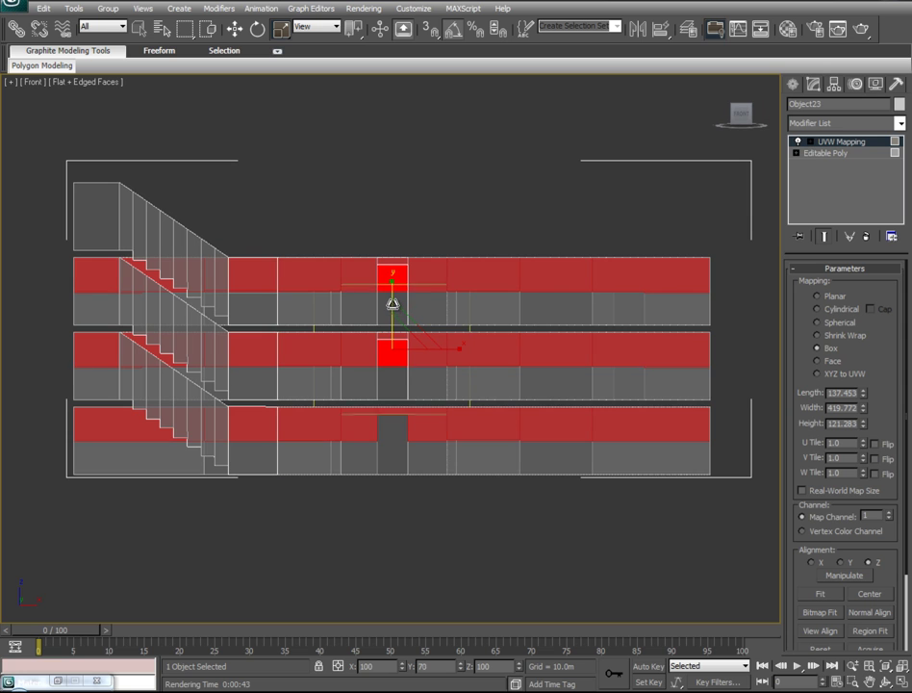
{"action": "key", "text": "l"}
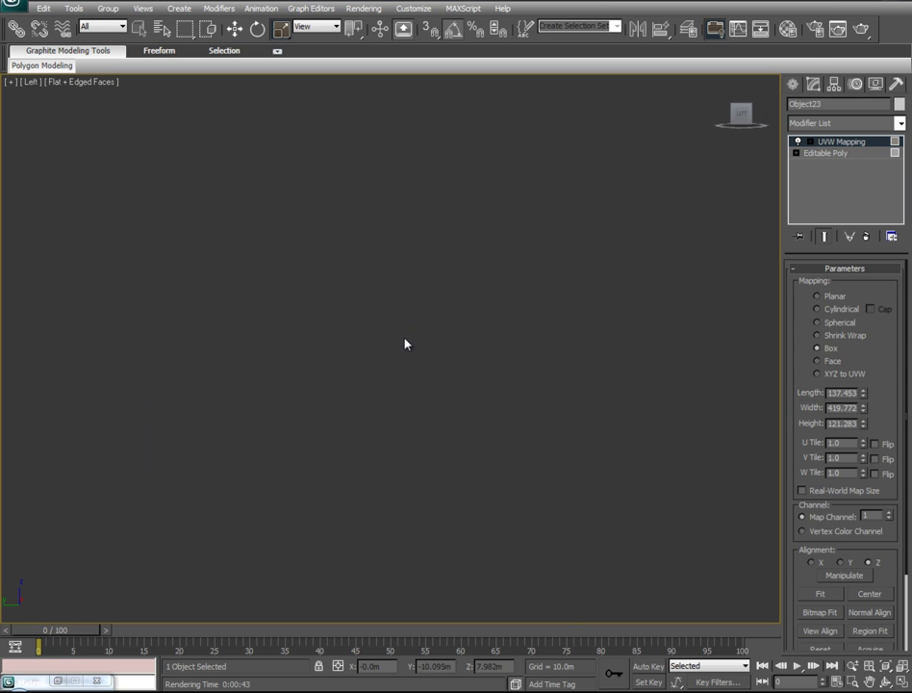
{"action": "key", "text": "z"}
{"action": "mouse_move", "coordinate": [449, 346]}
{"action": "left_mouse_down"}
{"action": "mouse_move", "coordinate": [442, 354]}
{"action": "mouse_move", "coordinate": [454, 352]}
{"action": "left_mouse_up"}
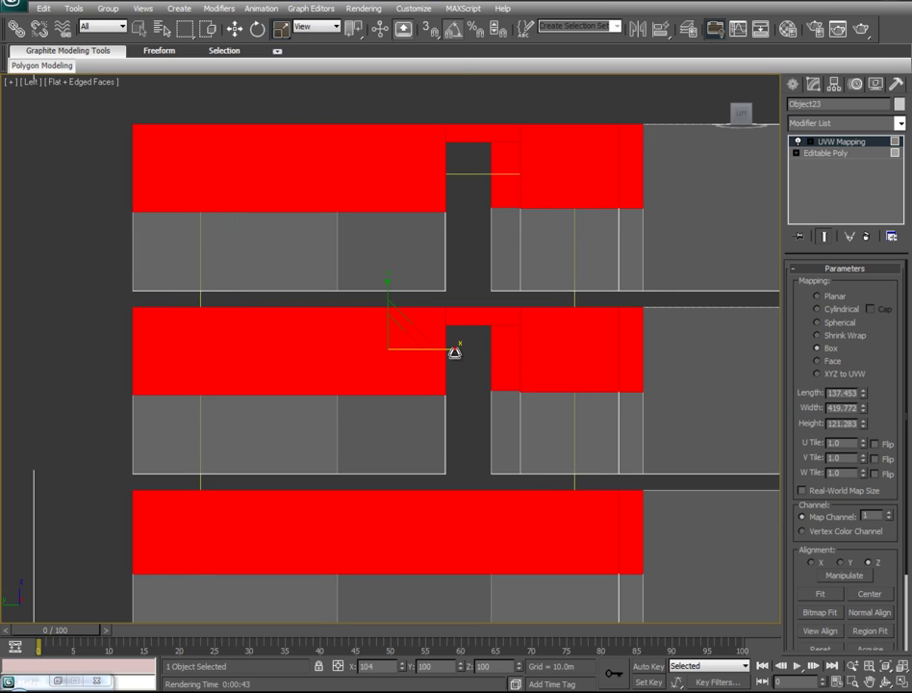
Scale the mapping gizmo uniformly to 13% in perspective, then shrink it further to make the wallpaper pattern finer.
{"action": "key", "text": "p"}
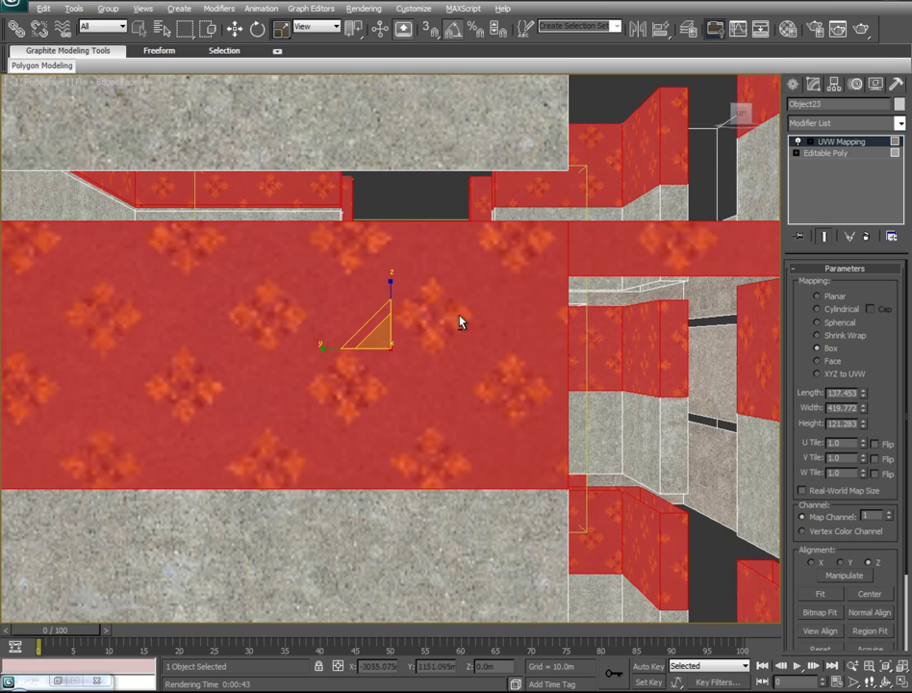
{"action": "middle_click_drag", "start_coordinate": [464, 322], "coordinate": [379, 377], "text": "alt"}
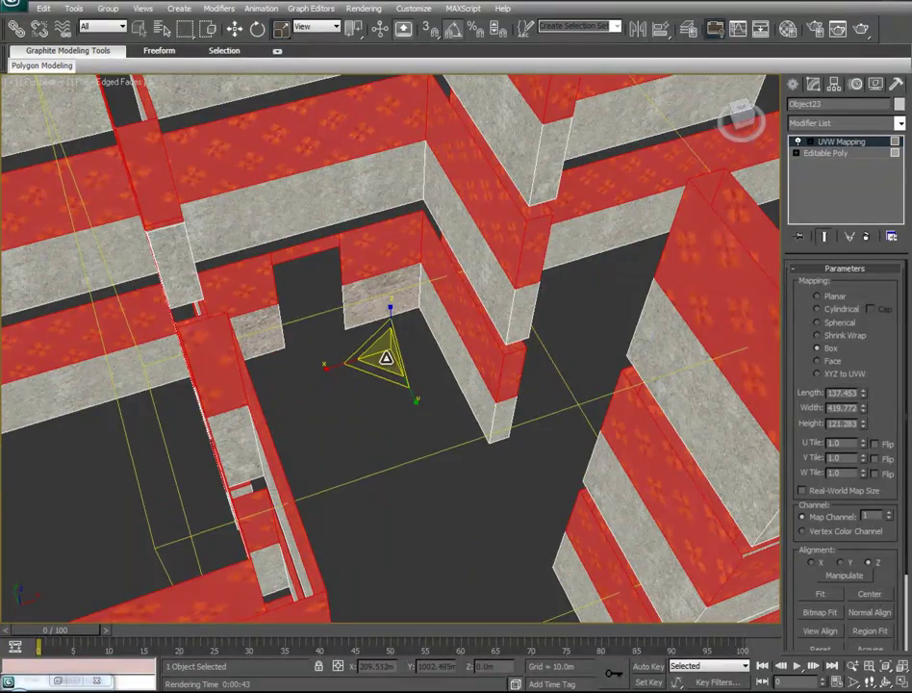
{"action": "left_click_drag", "start_coordinate": [389, 351], "coordinate": [485, 589]}
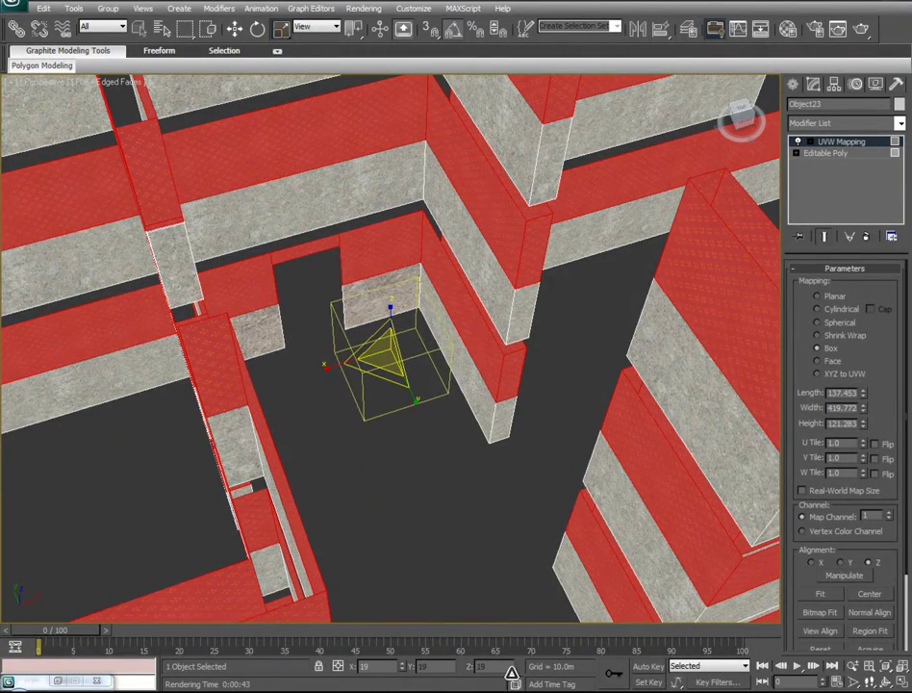
{"action": "left_click_drag", "start_coordinate": [512, 72], "coordinate": [513, 100]}
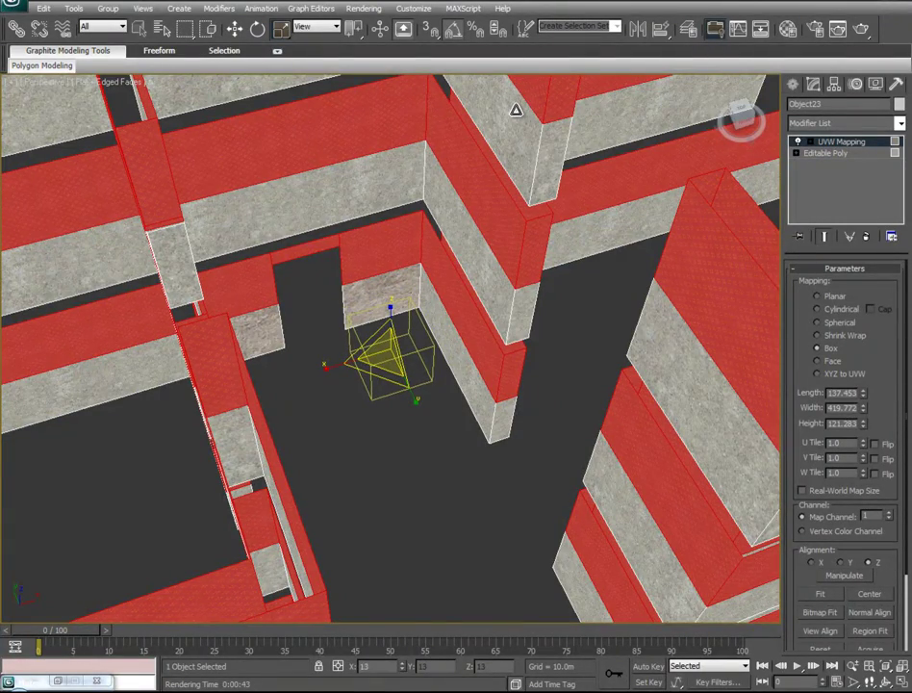
{"action": "middle_click_drag", "start_coordinate": [604, 354], "coordinate": [568, 330], "text": "alt"}
{"action": "scroll", "coordinate": [599, 198], "scroll_direction": "down", "scroll_amount": 5}
{"action": "scroll", "coordinate": [597, 108], "scroll_direction": "up", "scroll_amount": 2}
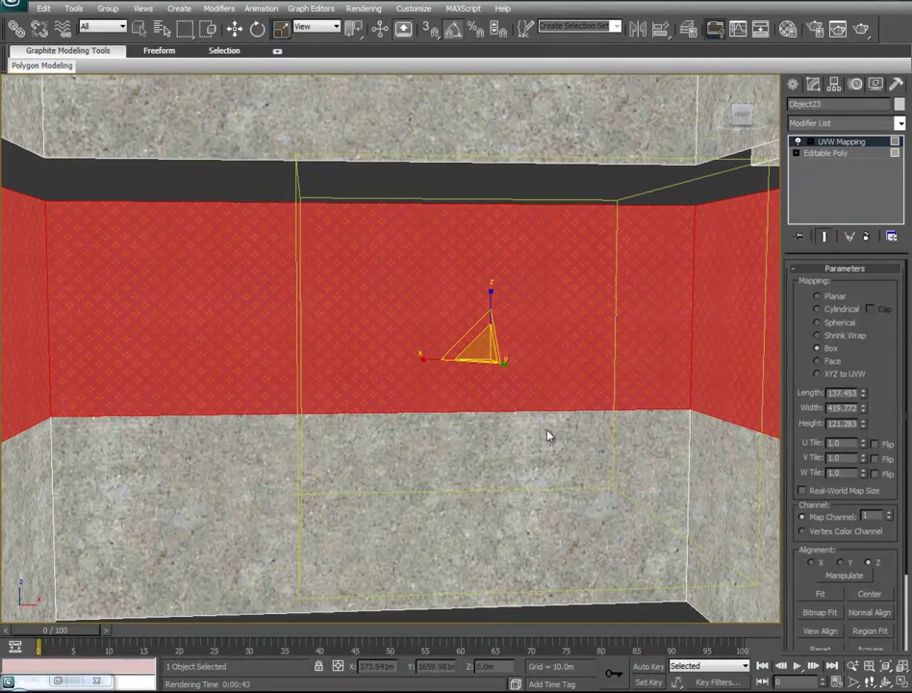
{"action": "left_click_drag", "start_coordinate": [482, 341], "coordinate": [489, 390]}
Collapse the UVW Mapping modifier into the editable poly and inspect the wallpaper around the rooms.
{"action": "right_click", "coordinate": [843, 145]}
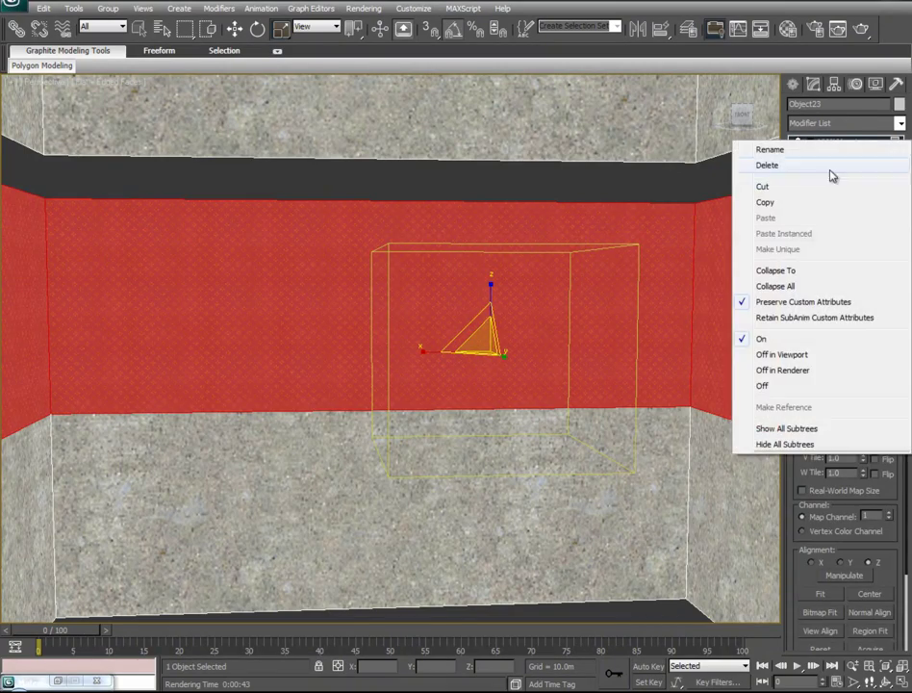
{"action": "left_click", "coordinate": [804, 270]}
{"action": "middle_click_drag", "start_coordinate": [647, 274], "coordinate": [426, 234]}
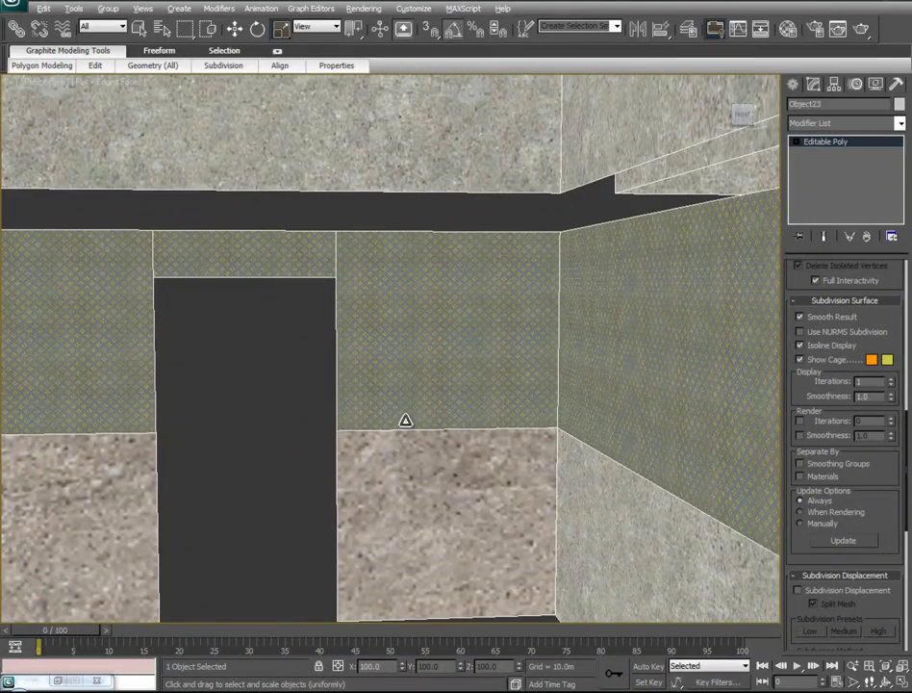
{"action": "middle_click_drag", "start_coordinate": [430, 451], "coordinate": [605, 370], "text": "alt"}
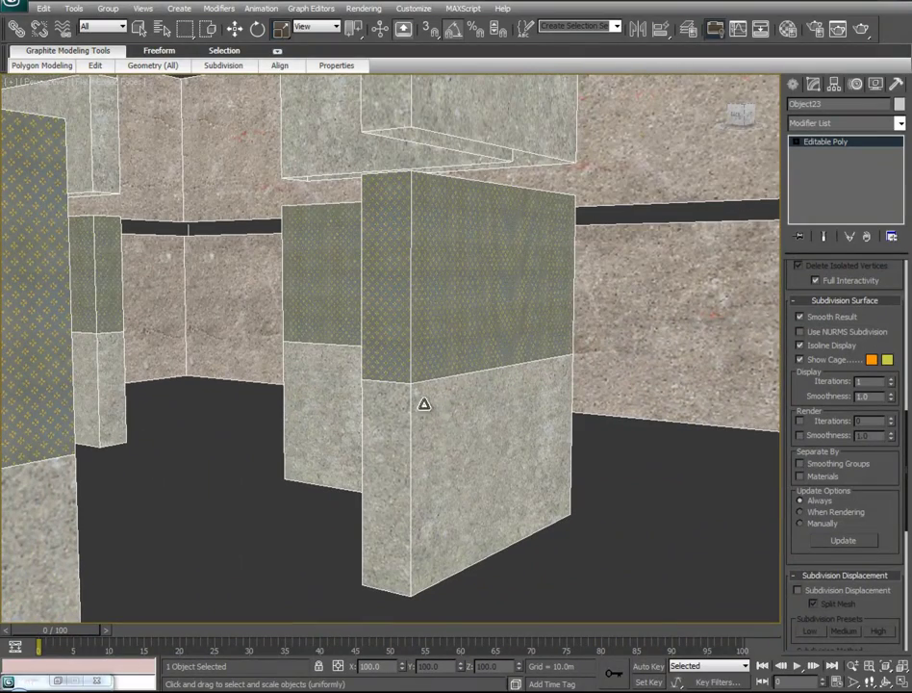
{"action": "middle_click_drag", "start_coordinate": [697, 346], "coordinate": [396, 528], "text": "alt"}
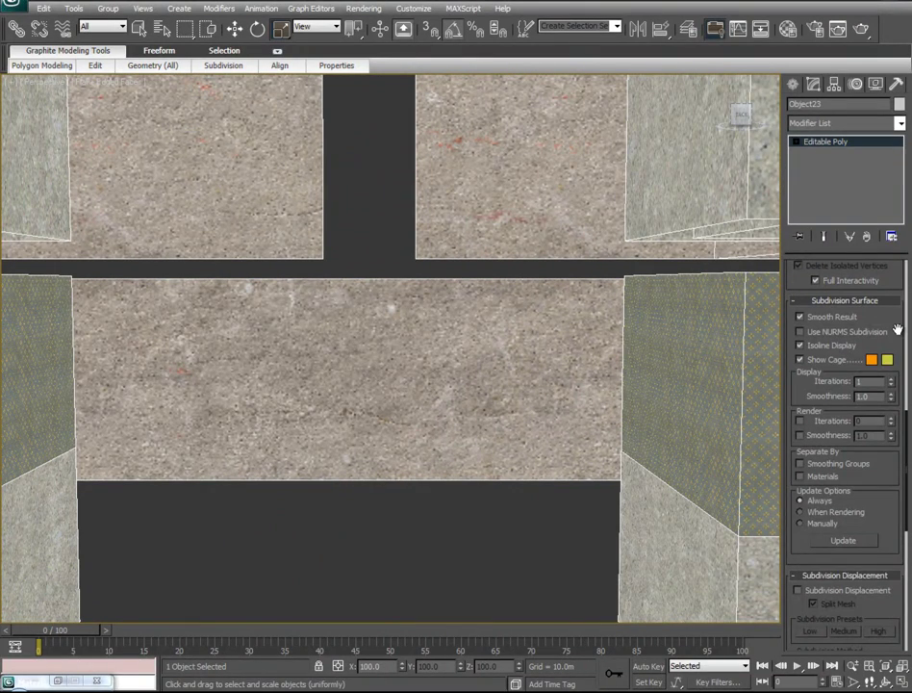
Select all of the object's polygons that share the plain concrete hallway wall's material ID 1.
{"action": "scroll", "coordinate": [895, 317], "scroll_direction": "up", "scroll_amount": 10}
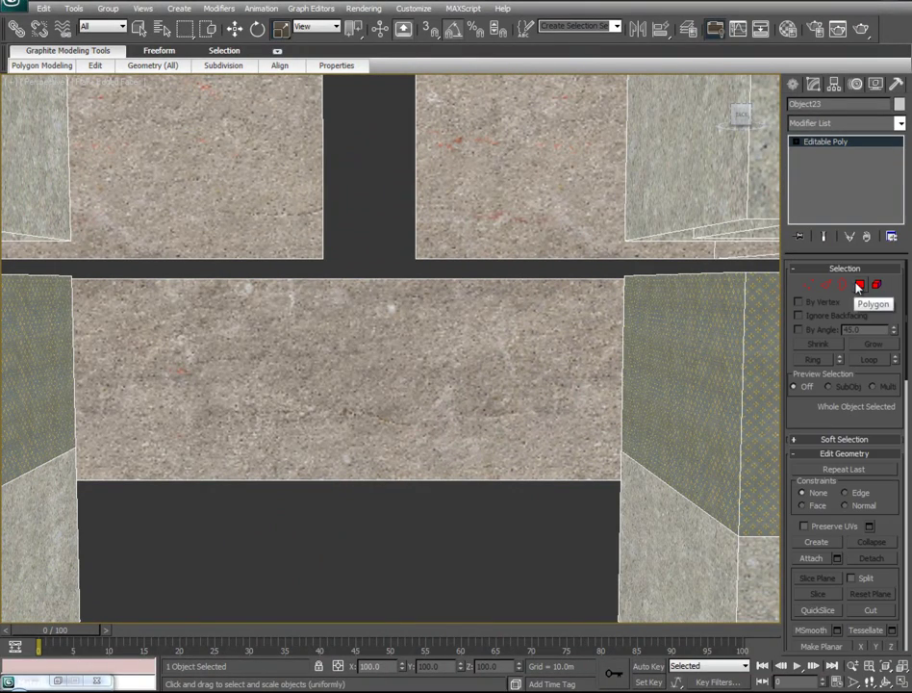
{"action": "left_click", "coordinate": [859, 285]}
{"action": "left_click", "coordinate": [466, 350]}
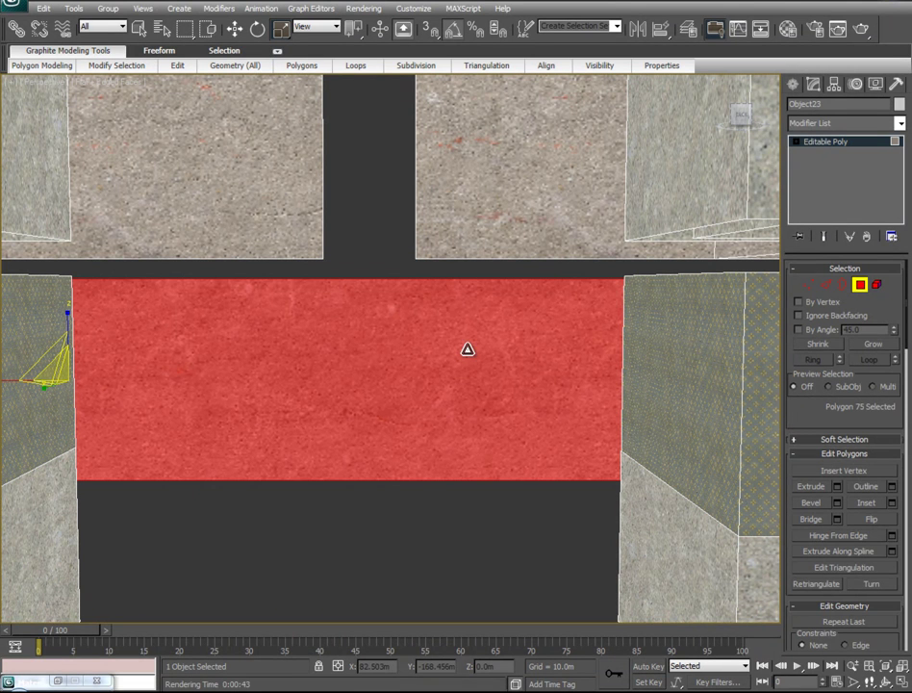
{"action": "scroll", "coordinate": [887, 312], "scroll_direction": "down", "scroll_amount": 10}
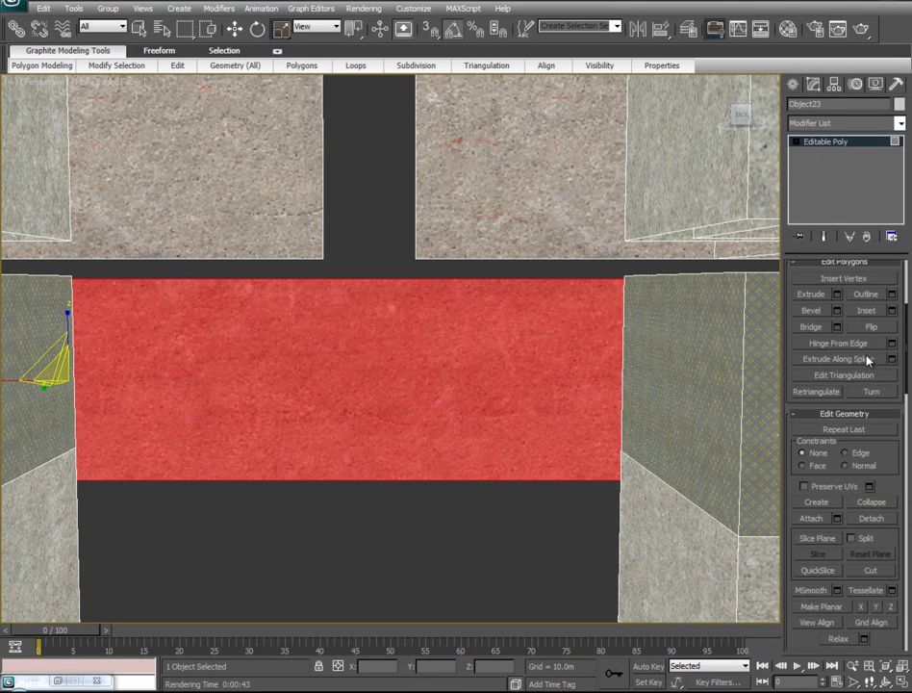
{"action": "scroll", "coordinate": [816, 549], "scroll_direction": "down", "scroll_amount": 2}
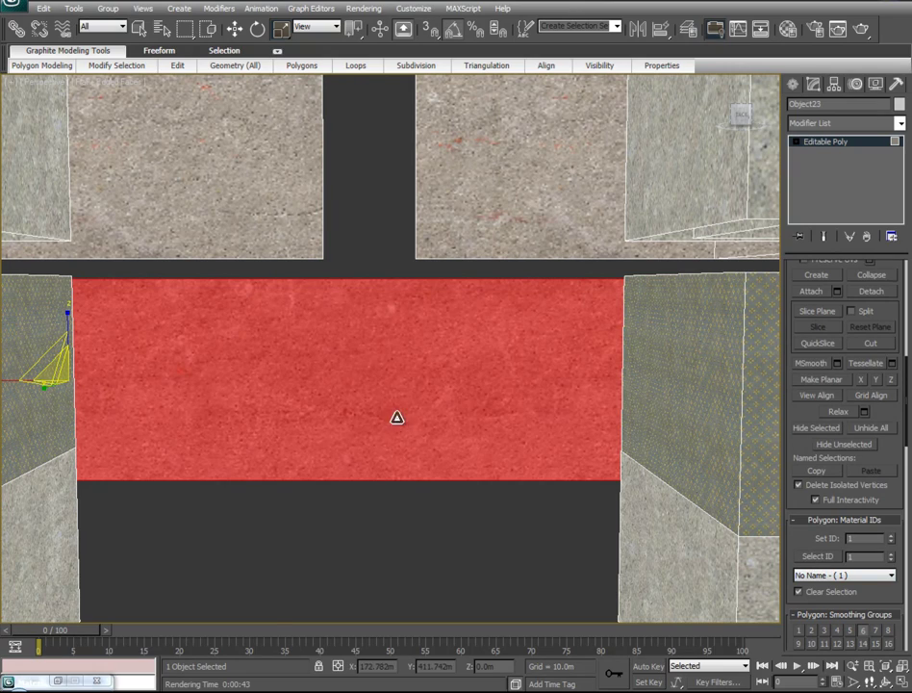
{"action": "middle_click_drag", "start_coordinate": [416, 468], "coordinate": [430, 484]}
{"action": "scroll", "coordinate": [455, 460], "scroll_direction": "down", "scroll_amount": 7}
{"action": "middle_click_drag", "start_coordinate": [376, 358], "coordinate": [556, 489], "text": "alt"}
{"action": "left_click", "coordinate": [818, 556]}
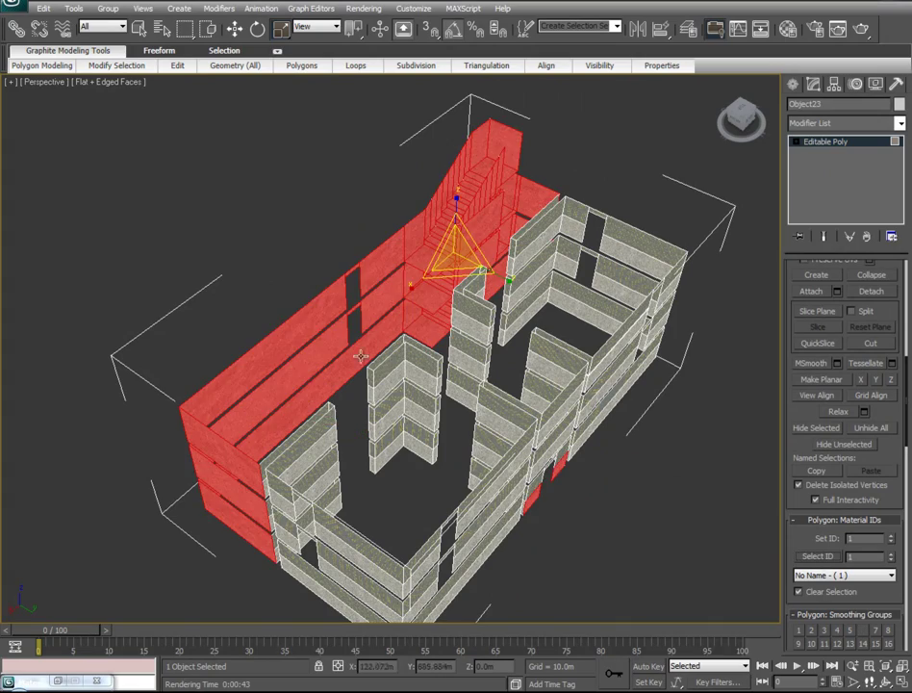
{"action": "middle_click_drag", "start_coordinate": [397, 398], "coordinate": [213, 398], "text": "alt"}
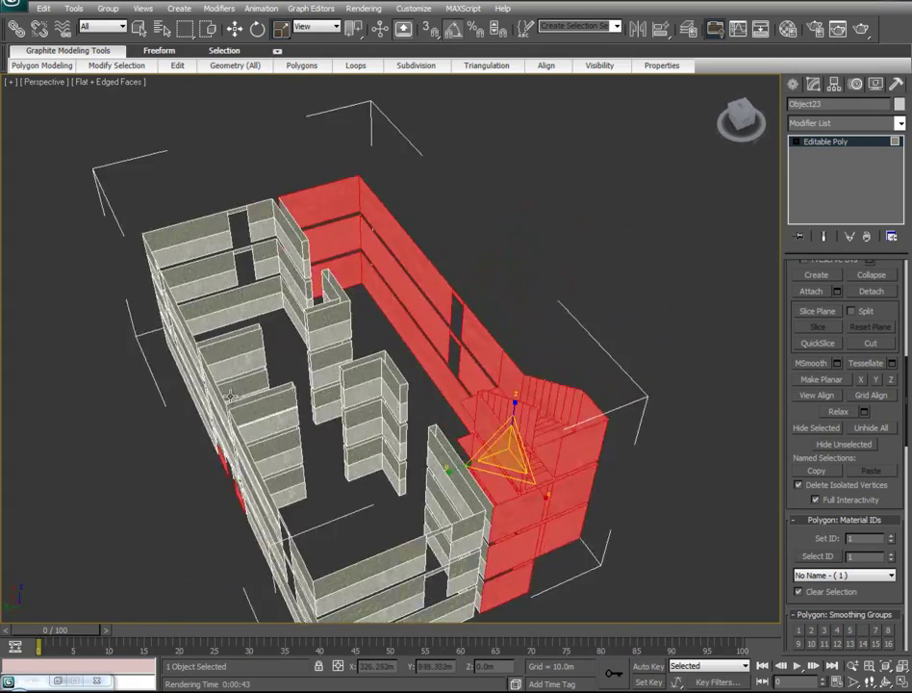
{"action": "scroll", "coordinate": [383, 398], "scroll_direction": "up", "scroll_amount": 5}
{"action": "middle_click_drag", "start_coordinate": [441, 359], "coordinate": [484, 334], "text": "alt"}
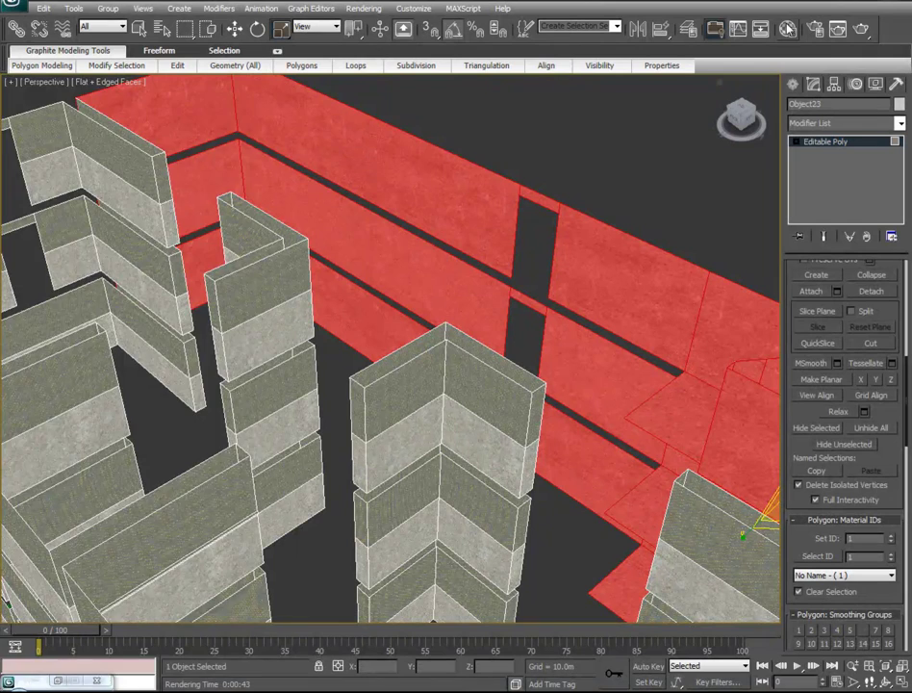
Assign the Concrete#6 sub-material to the selected hallway and stairwell polygons, then clear the selection.
{"action": "left_click", "coordinate": [787, 28]}
{"action": "left_click_drag", "start_coordinate": [116, 563], "coordinate": [438, 197]}
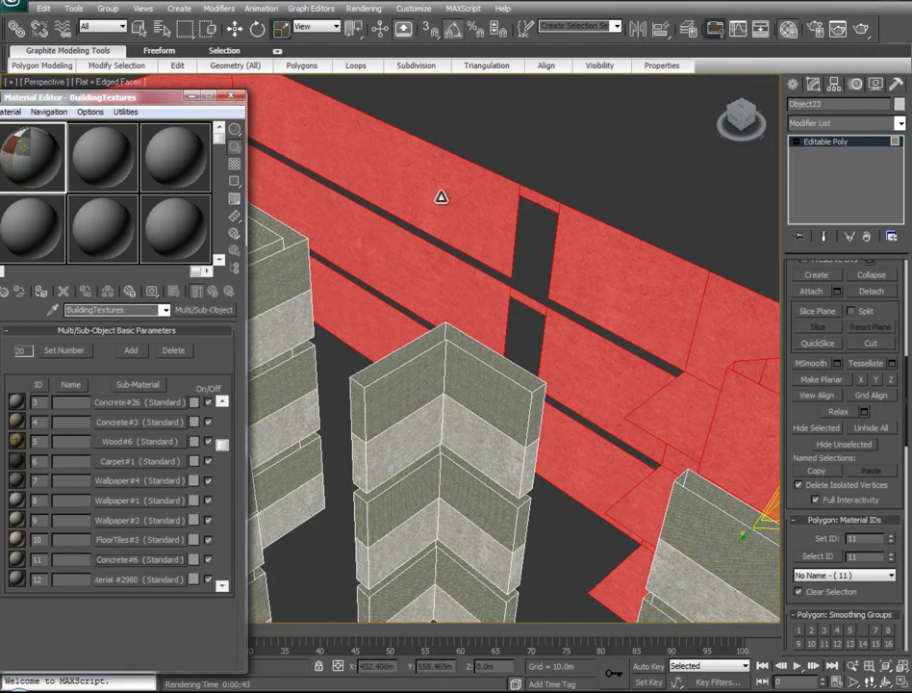
{"action": "left_click", "coordinate": [192, 98]}
{"action": "left_click", "coordinate": [546, 124]}
Select the material ID 11 hallway and stairwell polygons again and add a UVW Map modifier with Box mapping.
{"action": "mouse_move", "coordinate": [308, 416]}
{"action": "middle_mouse_down", "text": "alt"}
{"action": "mouse_move", "coordinate": [334, 405]}
{"action": "mouse_move", "coordinate": [291, 407]}
{"action": "middle_mouse_up", "text": "alt"}
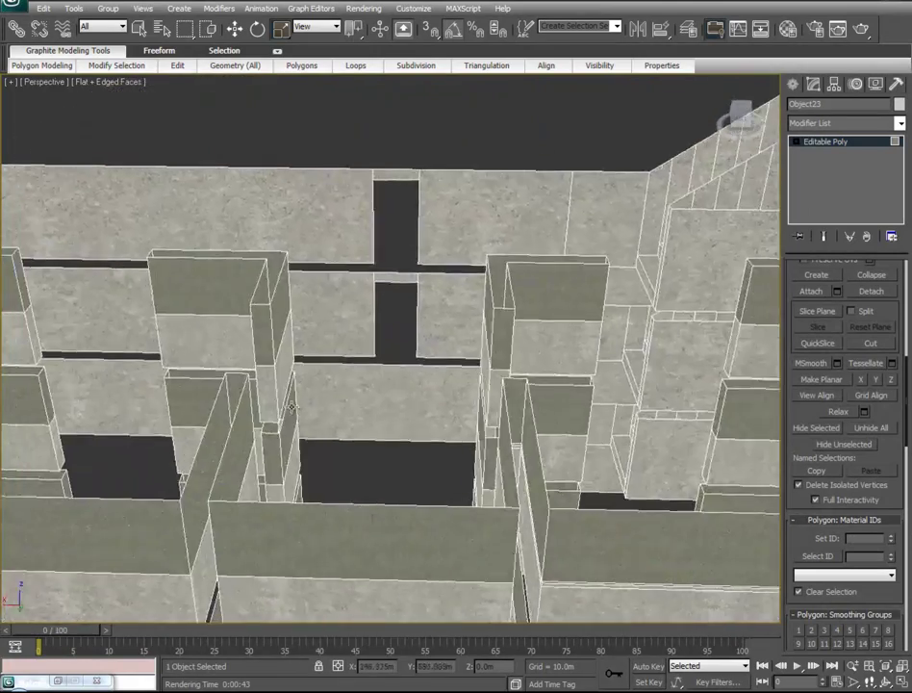
{"action": "scroll", "coordinate": [401, 403], "scroll_direction": "up", "scroll_amount": 5}
{"action": "middle_click_drag", "start_coordinate": [402, 403], "coordinate": [459, 442], "text": "alt"}
{"action": "left_click", "coordinate": [528, 393]}
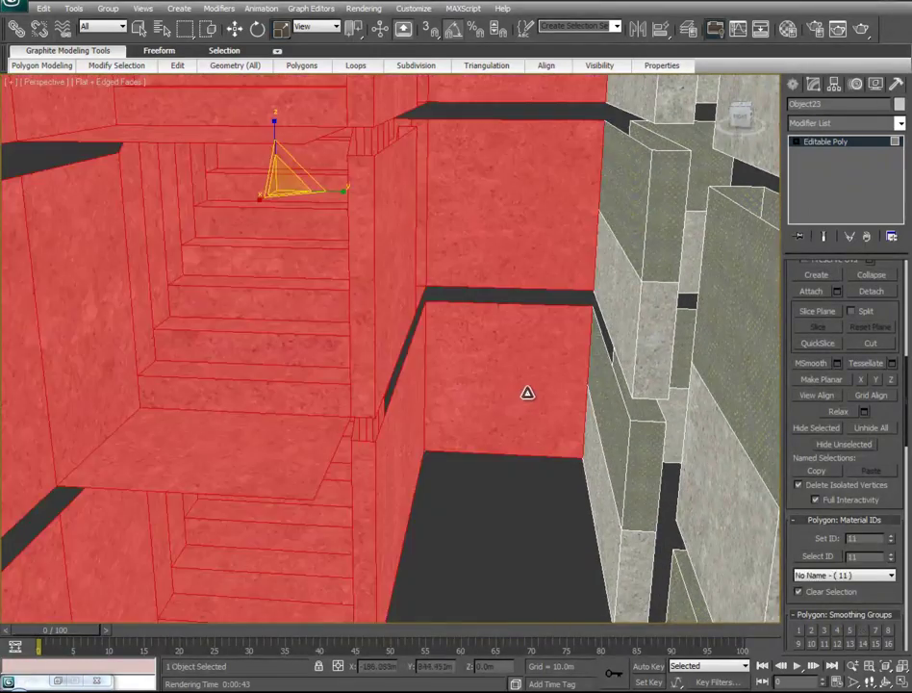
{"action": "left_click", "coordinate": [901, 123]}
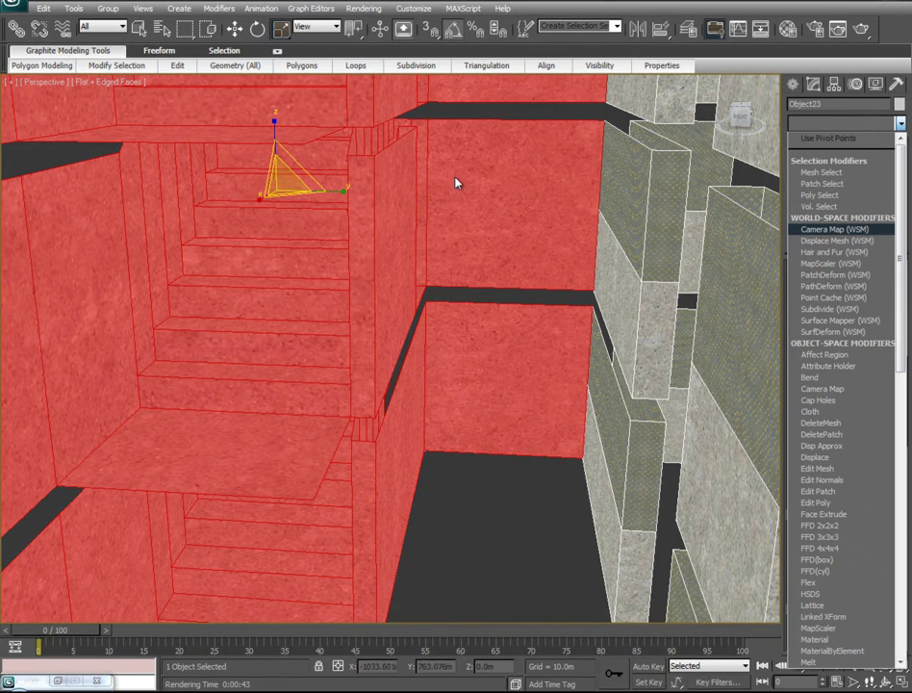
{"action": "scroll", "coordinate": [889, 239], "scroll_direction": "down", "scroll_amount": 20}
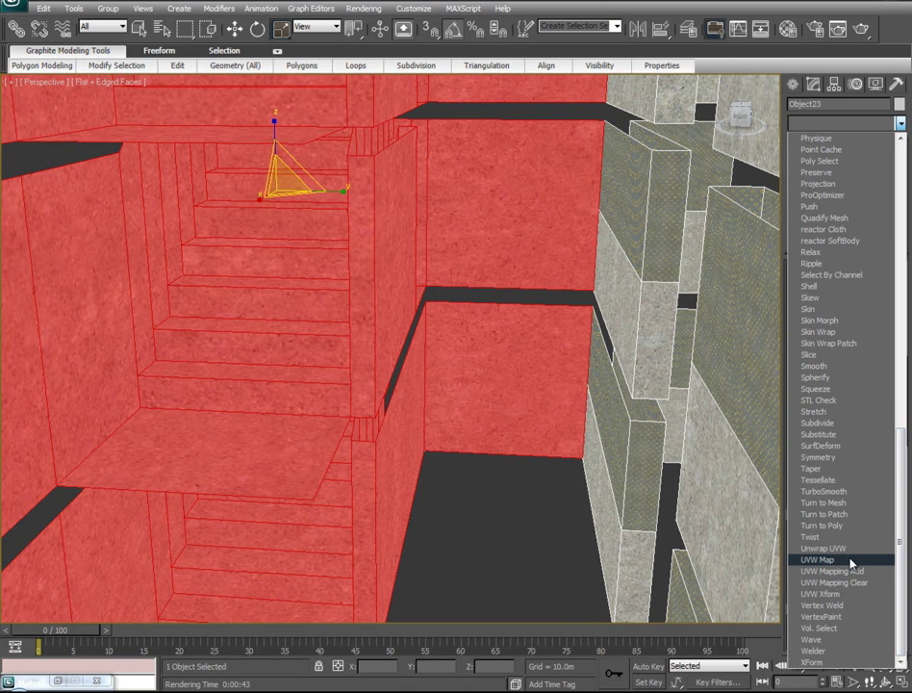
{"action": "left_click", "coordinate": [851, 562]}
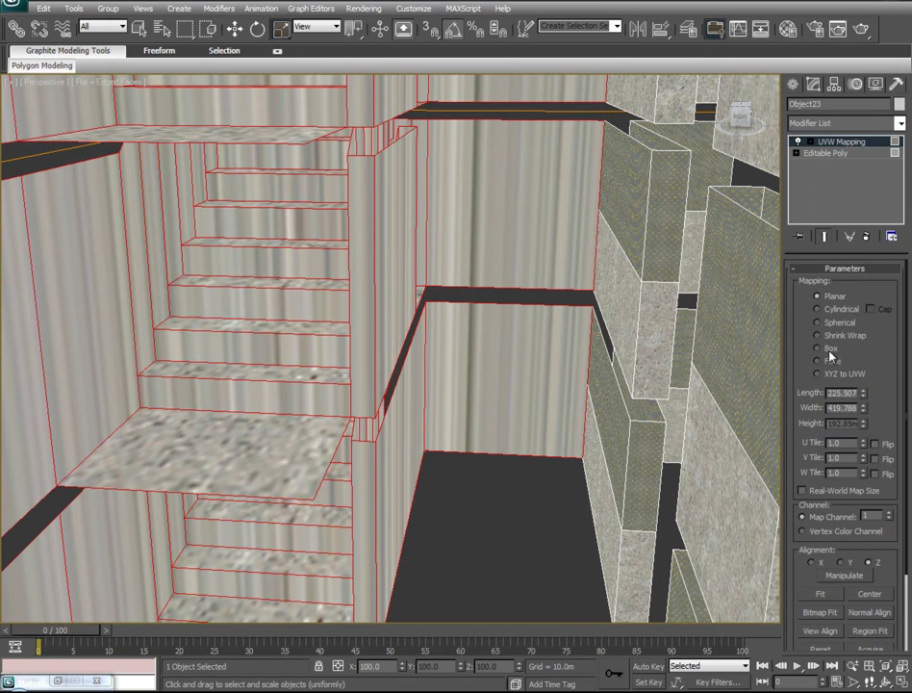
{"action": "left_click", "coordinate": [818, 348]}
Reduce the concrete's mapping gizmo slightly along the Z axis, then scale it uniformly to about 30%.
{"action": "scroll", "coordinate": [393, 347], "scroll_direction": "down", "scroll_amount": 10}
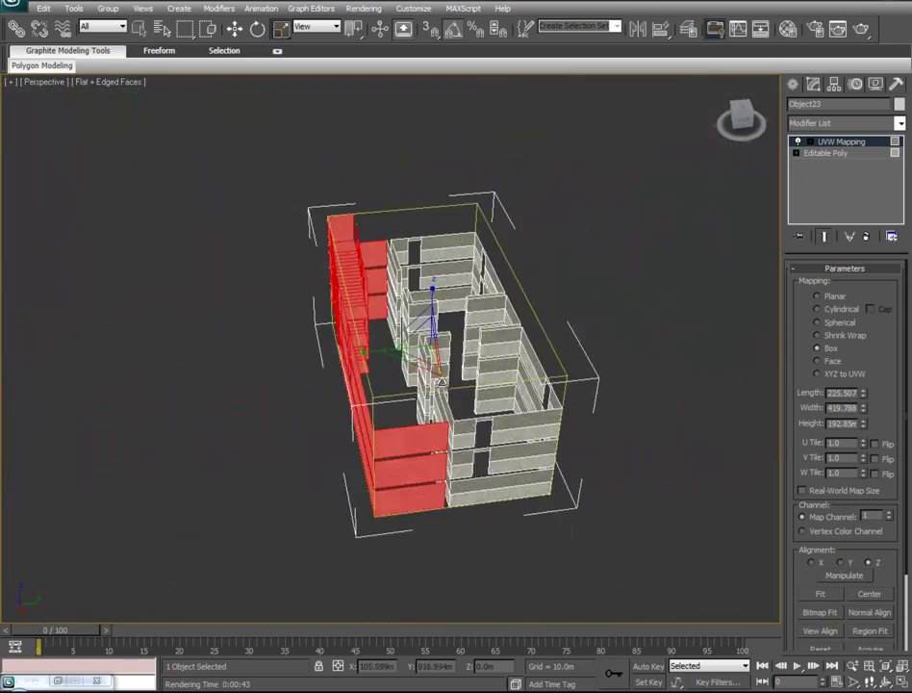
{"action": "scroll", "coordinate": [441, 382], "scroll_direction": "up", "scroll_amount": 5}
{"action": "middle_click_drag", "start_coordinate": [497, 362], "coordinate": [440, 422], "text": "alt"}
{"action": "left_click_drag", "start_coordinate": [395, 501], "coordinate": [477, 477]}
{"action": "mouse_move", "coordinate": [486, 527]}
{"action": "left_mouse_down"}
{"action": "mouse_move", "coordinate": [467, 513]}
{"action": "mouse_move", "coordinate": [472, 518]}
{"action": "left_mouse_up"}
{"action": "scroll", "coordinate": [458, 520], "scroll_direction": "down", "scroll_amount": 3}
{"action": "middle_click_drag", "start_coordinate": [456, 520], "coordinate": [531, 440], "text": "alt"}
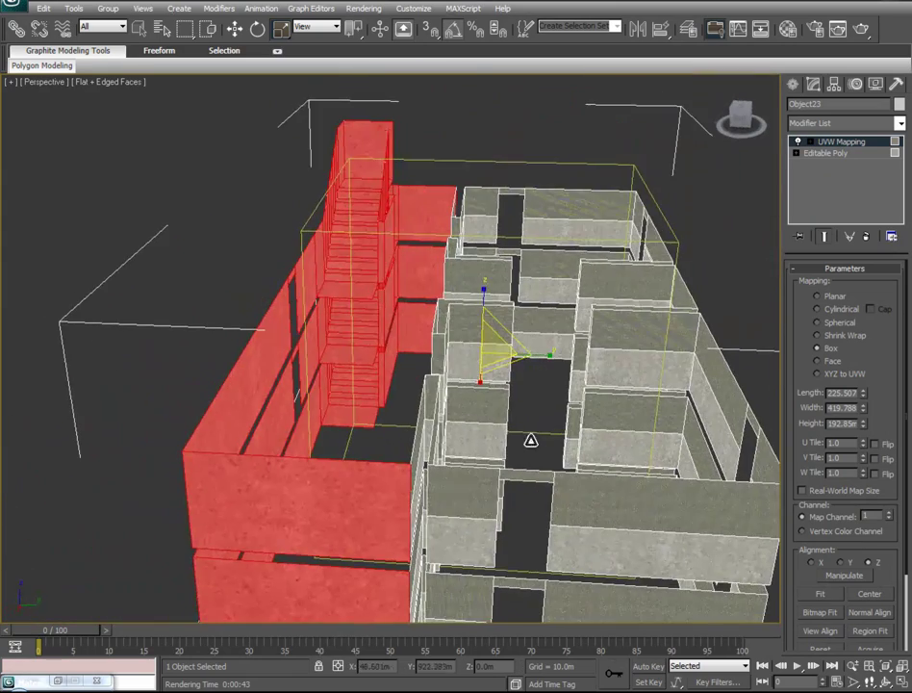
{"action": "mouse_move", "coordinate": [482, 287]}
{"action": "left_mouse_down"}
{"action": "mouse_move", "coordinate": [484, 300]}
{"action": "mouse_move", "coordinate": [485, 291]}
{"action": "left_mouse_up"}
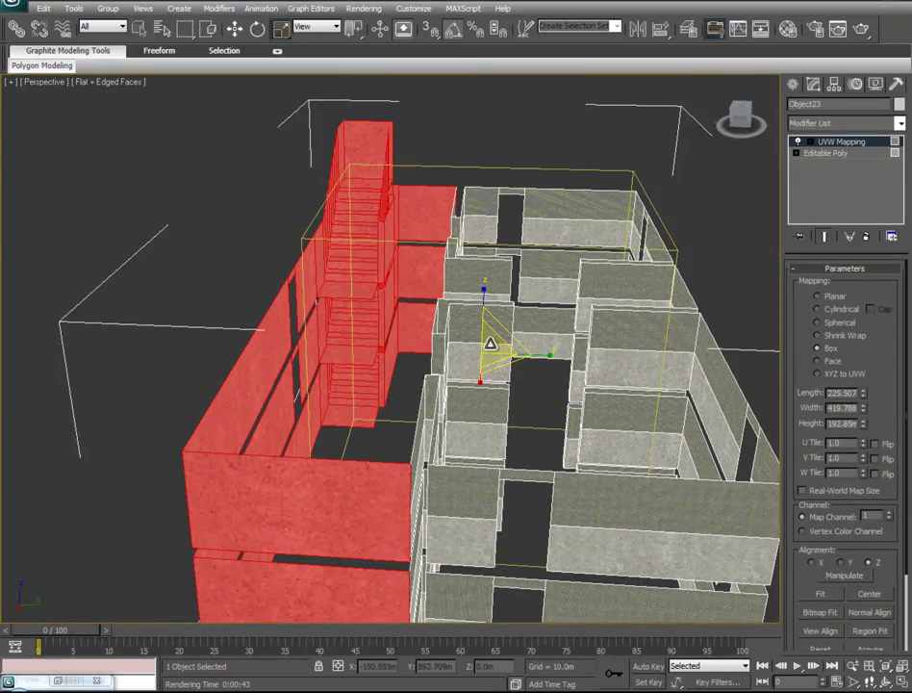
{"action": "left_click_drag", "start_coordinate": [489, 348], "coordinate": [581, 521]}
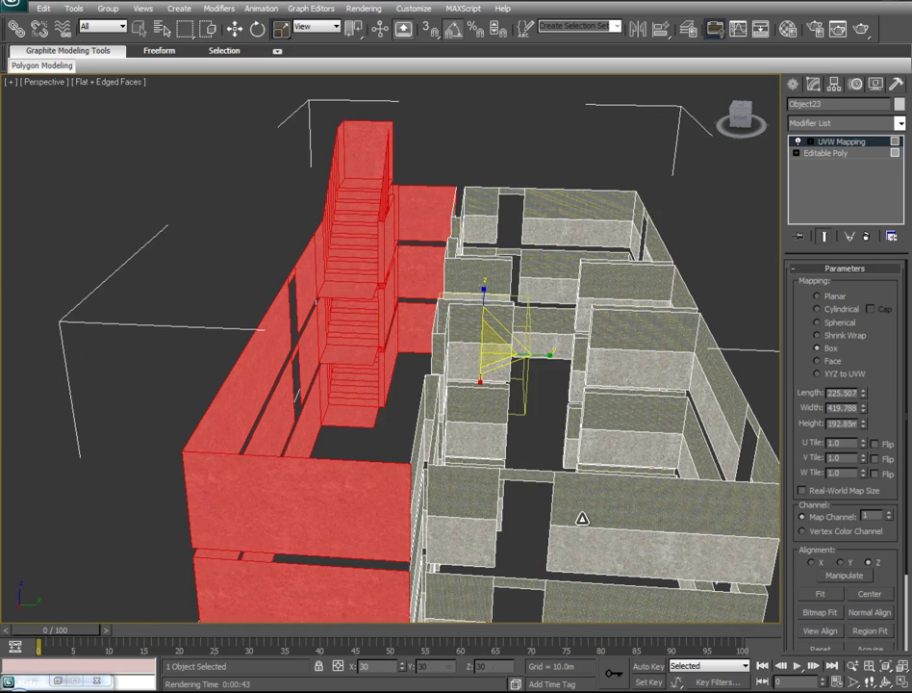
Check the concrete around the stairwell and scale the mapping gizmo down further to make the texture finer.
{"action": "scroll", "coordinate": [518, 380], "scroll_direction": "up", "scroll_amount": 3}
{"action": "middle_click_drag", "start_coordinate": [518, 380], "coordinate": [500, 373], "text": "alt"}
{"action": "scroll", "coordinate": [485, 363], "scroll_direction": "up", "scroll_amount": 4}
{"action": "scroll", "coordinate": [485, 363], "scroll_direction": "down", "scroll_amount": 3}
{"action": "middle_click_drag", "start_coordinate": [574, 425], "coordinate": [500, 413], "text": "alt"}
{"action": "middle_click_drag", "start_coordinate": [501, 413], "coordinate": [476, 304]}
{"action": "left_click_drag", "start_coordinate": [483, 289], "coordinate": [493, 346]}
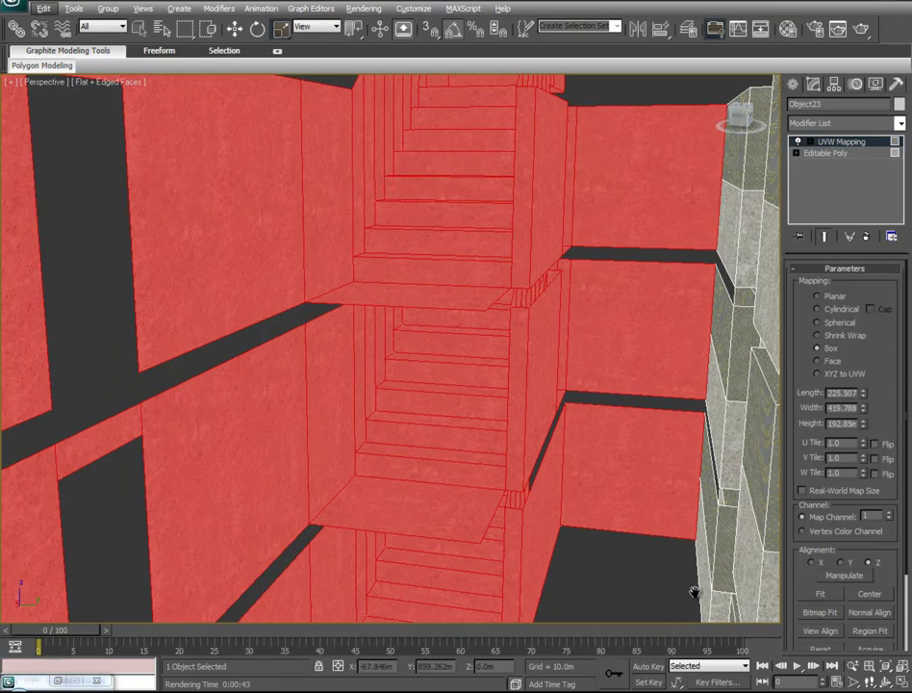
Collapse the UVW Mapping modifier into the editable poly and inspect the textured building.
{"action": "right_click", "coordinate": [818, 143]}
{"action": "left_click", "coordinate": [775, 273]}
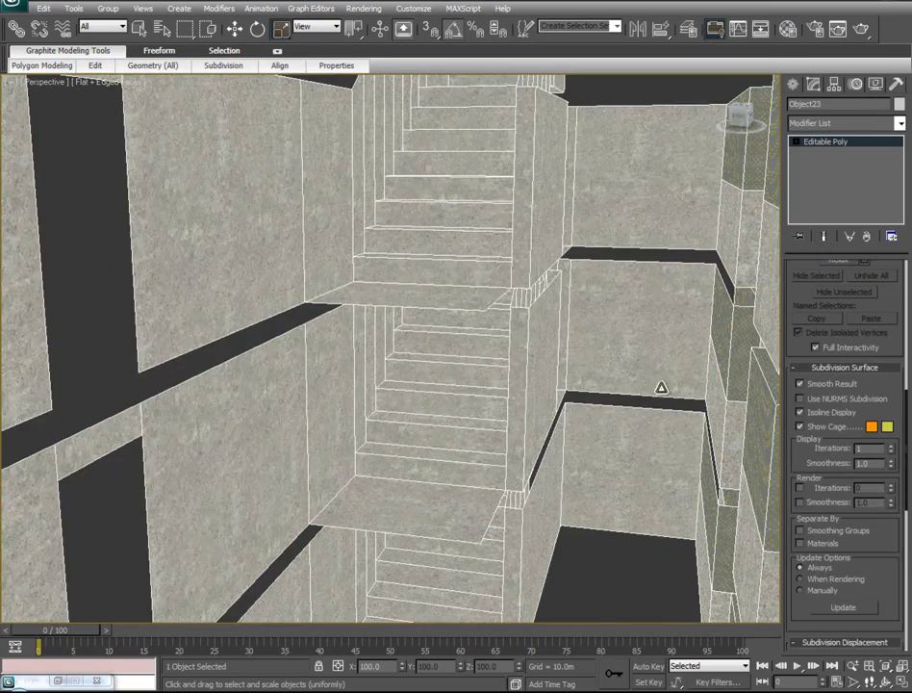
{"action": "middle_click_drag", "start_coordinate": [669, 413], "coordinate": [456, 260]}
{"action": "middle_click_drag", "start_coordinate": [440, 311], "coordinate": [565, 438], "text": "alt"}
{"action": "scroll", "coordinate": [599, 439], "scroll_direction": "down", "scroll_amount": 5}
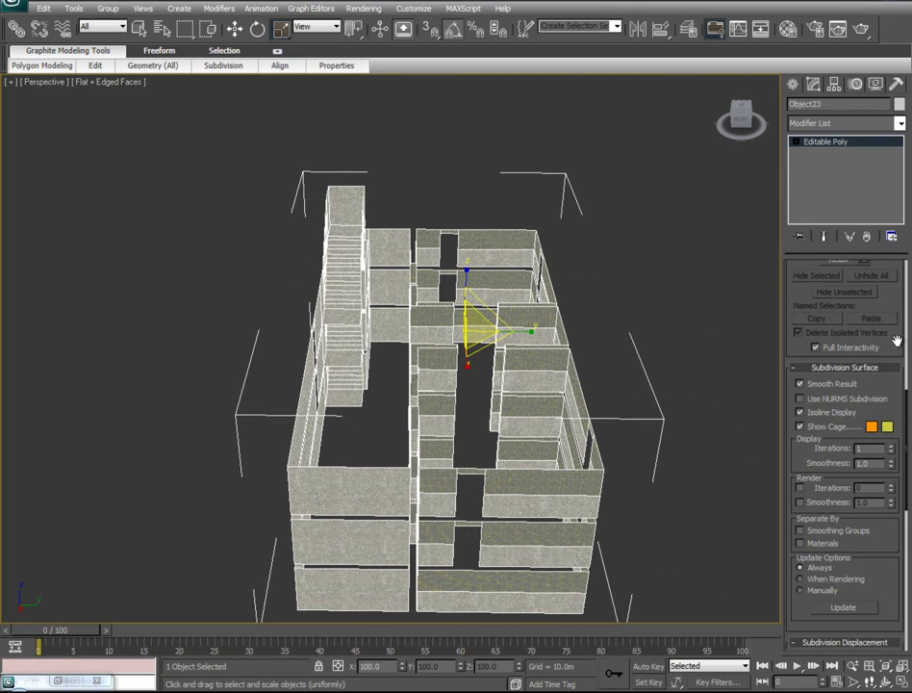
Isolate the stair steps by selecting and hiding all the surrounding wall, landing and stairwell polygons.
{"action": "scroll", "coordinate": [896, 341], "scroll_direction": "up", "scroll_amount": 10}
{"action": "left_click", "coordinate": [859, 284]}
{"action": "left_click_drag", "start_coordinate": [664, 177], "coordinate": [400, 658]}
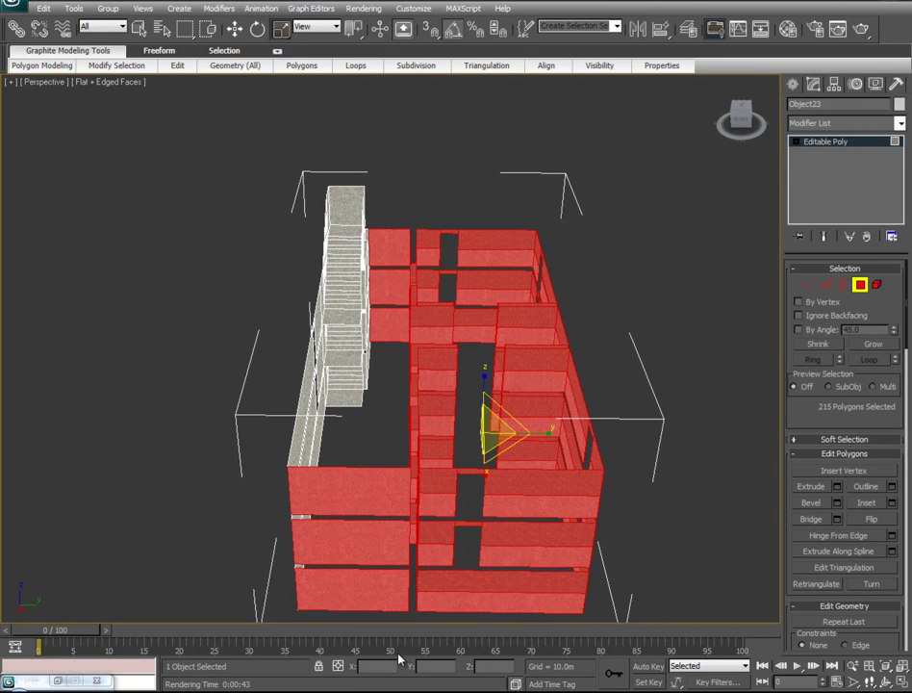
{"action": "middle_click_drag", "start_coordinate": [429, 492], "coordinate": [719, 401], "text": "alt"}
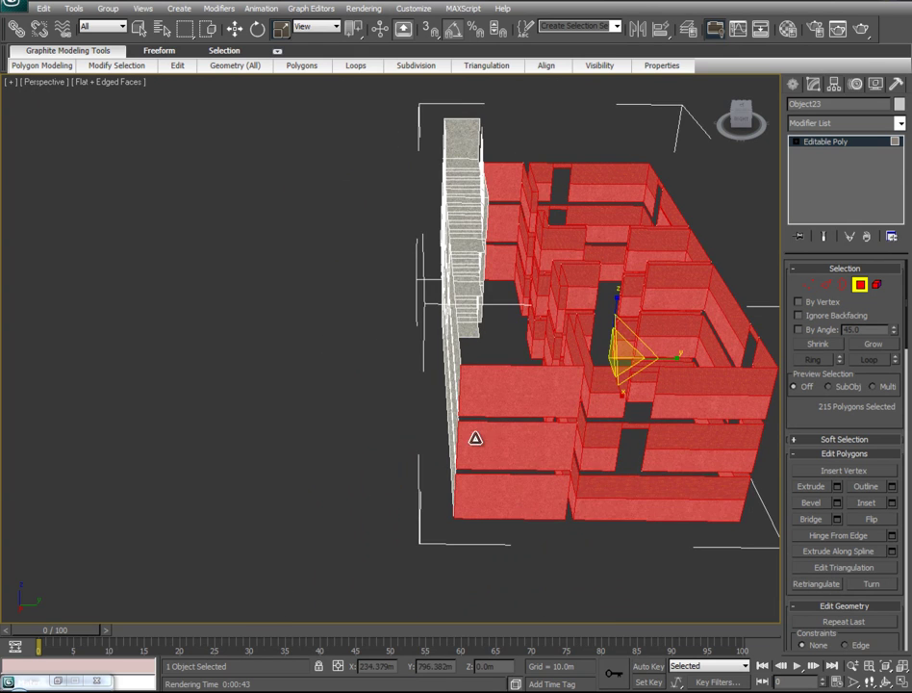
{"action": "middle_click_drag", "start_coordinate": [557, 441], "coordinate": [452, 447], "text": "alt"}
{"action": "left_click_drag", "start_coordinate": [593, 162], "coordinate": [275, 462], "text": "ctrl"}
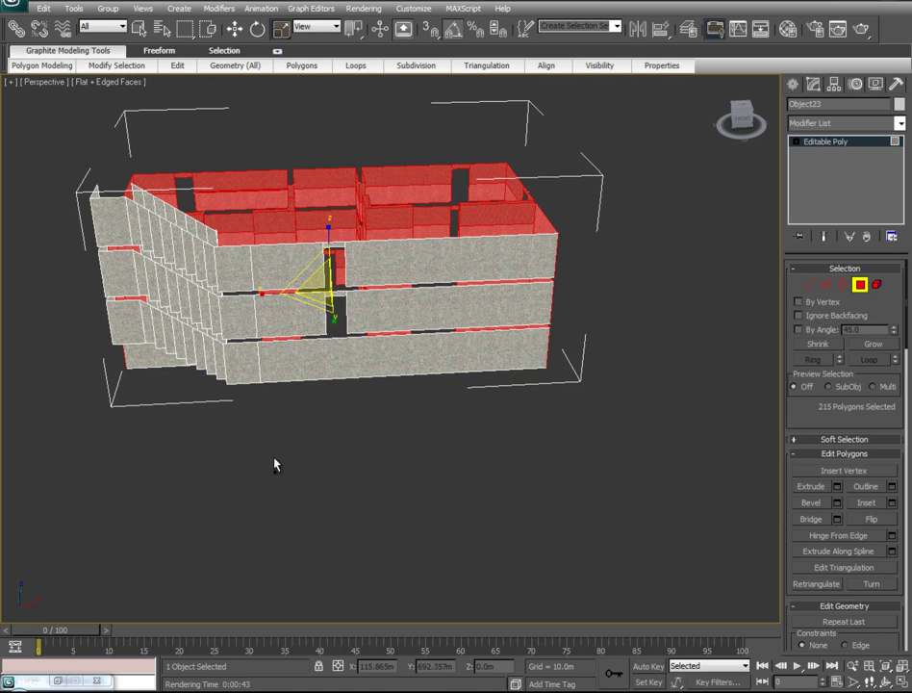
{"action": "left_click", "coordinate": [250, 265], "text": "ctrl"}
{"action": "left_click", "coordinate": [243, 324], "text": "ctrl"}
{"action": "left_click", "coordinate": [250, 359], "text": "ctrl"}
{"action": "middle_click_drag", "start_coordinate": [169, 345], "coordinate": [224, 308], "text": "alt"}
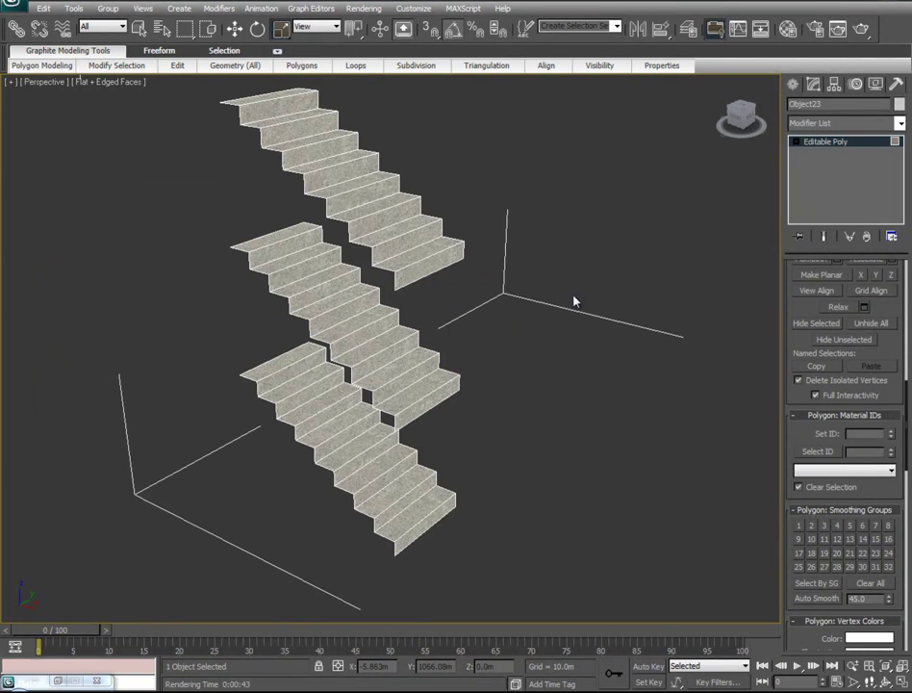
Select the eight vertical riser polygons of the top flight of stairs.
{"action": "middle_click_drag", "start_coordinate": [597, 291], "coordinate": [481, 318], "text": "alt"}
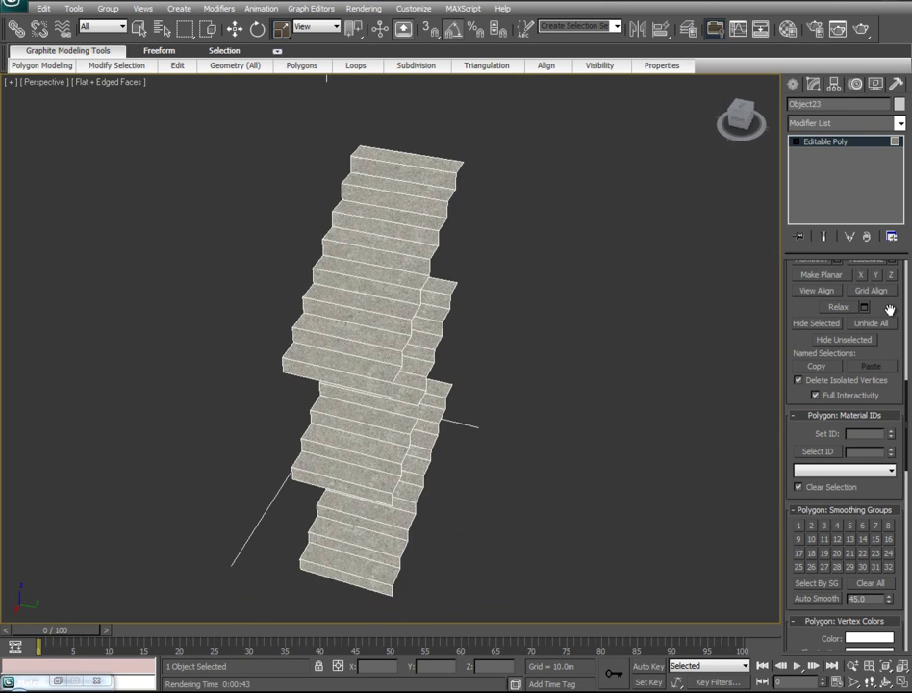
{"action": "scroll", "coordinate": [890, 309], "scroll_direction": "up", "scroll_amount": 10}
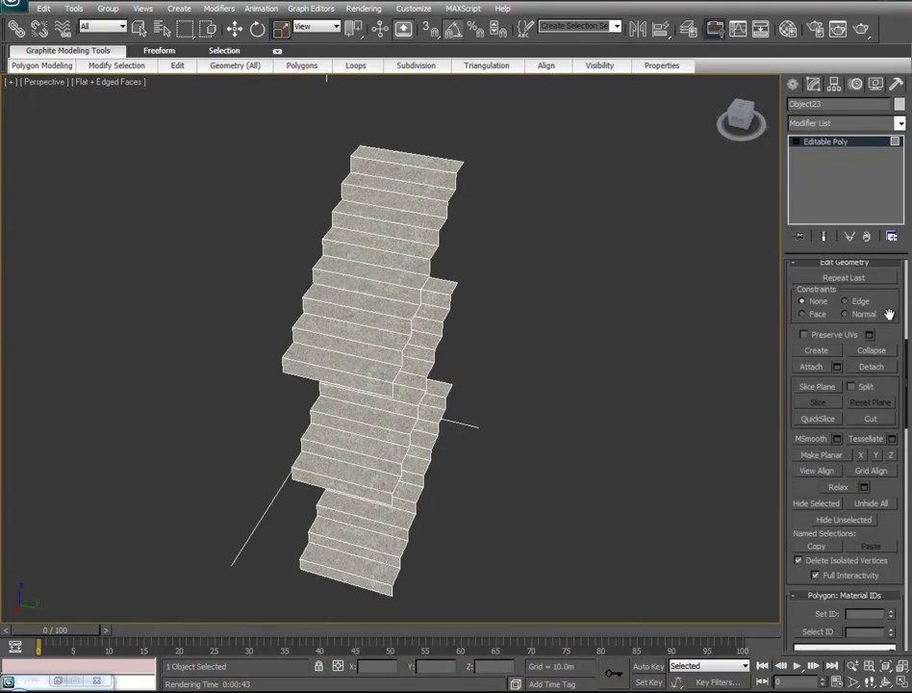
{"action": "left_click", "coordinate": [406, 174]}
{"action": "left_click", "coordinate": [405, 229], "text": "ctrl"}
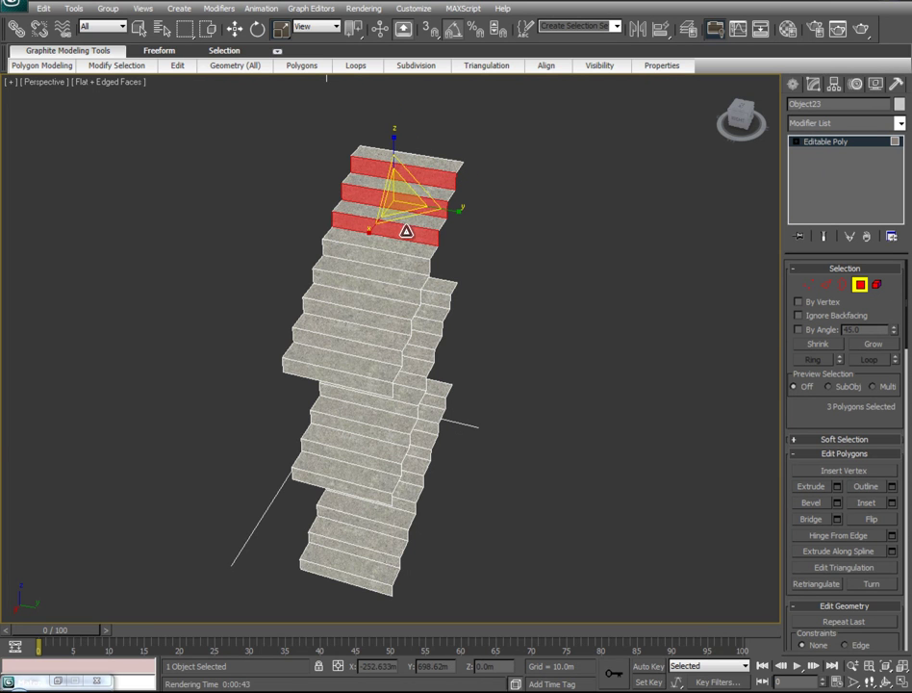
{"action": "left_click", "coordinate": [399, 255], "text": "ctrl"}
{"action": "left_click", "coordinate": [389, 284], "text": "ctrl"}
{"action": "left_click", "coordinate": [381, 314], "text": "ctrl"}
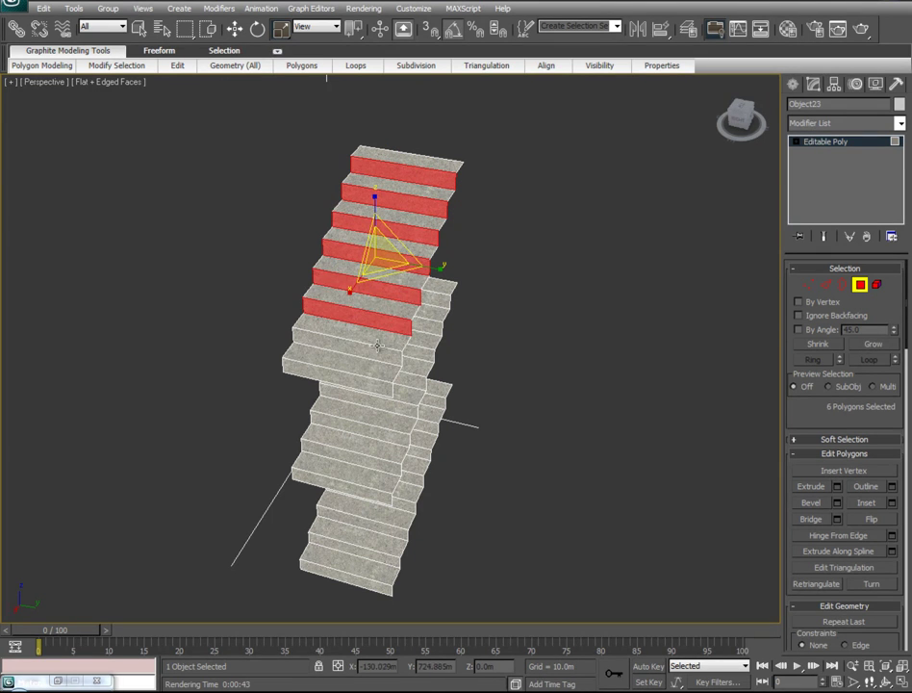
{"action": "left_click", "coordinate": [371, 353], "text": "ctrl"}
{"action": "left_click", "coordinate": [365, 378], "text": "ctrl"}
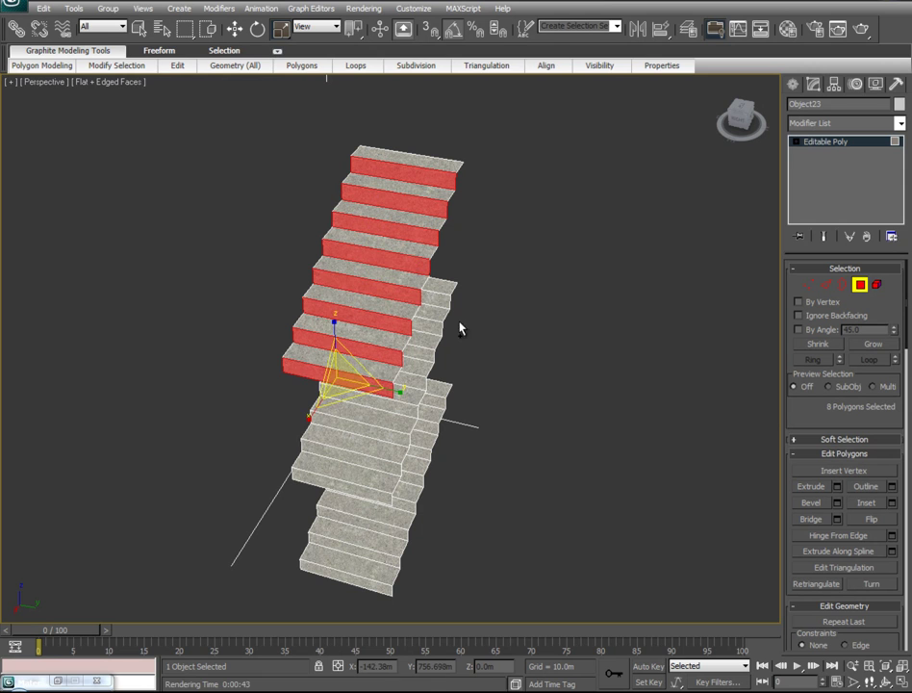
Add the eight riser polygons of the middle flight of stairs to the selection.
{"action": "left_click", "coordinate": [433, 294], "text": "ctrl"}
{"action": "left_click", "coordinate": [431, 329], "text": "ctrl"}
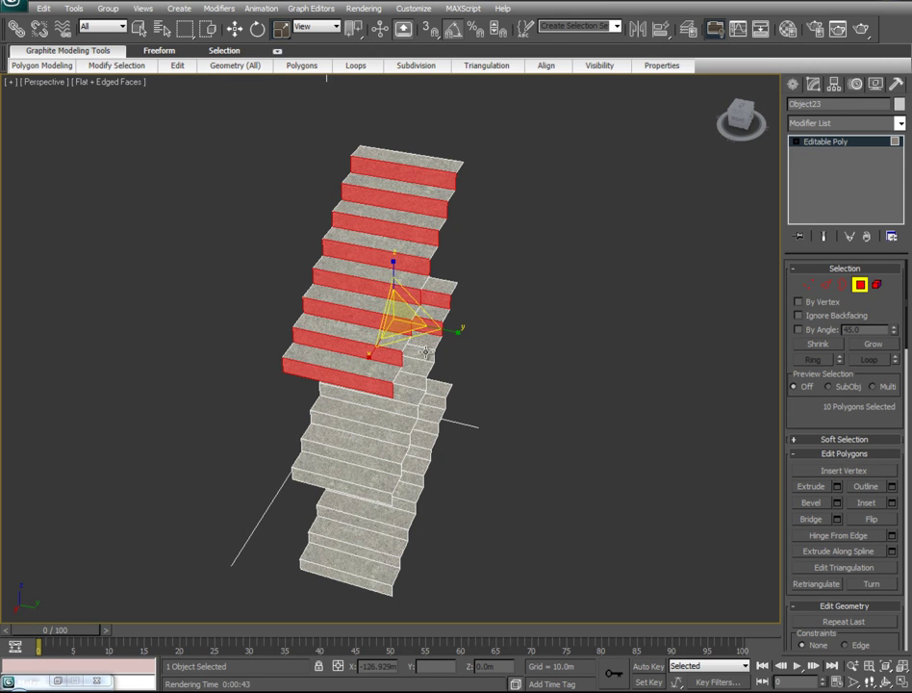
{"action": "left_click", "coordinate": [425, 354], "text": "ctrl"}
{"action": "left_click", "coordinate": [420, 382], "text": "ctrl"}
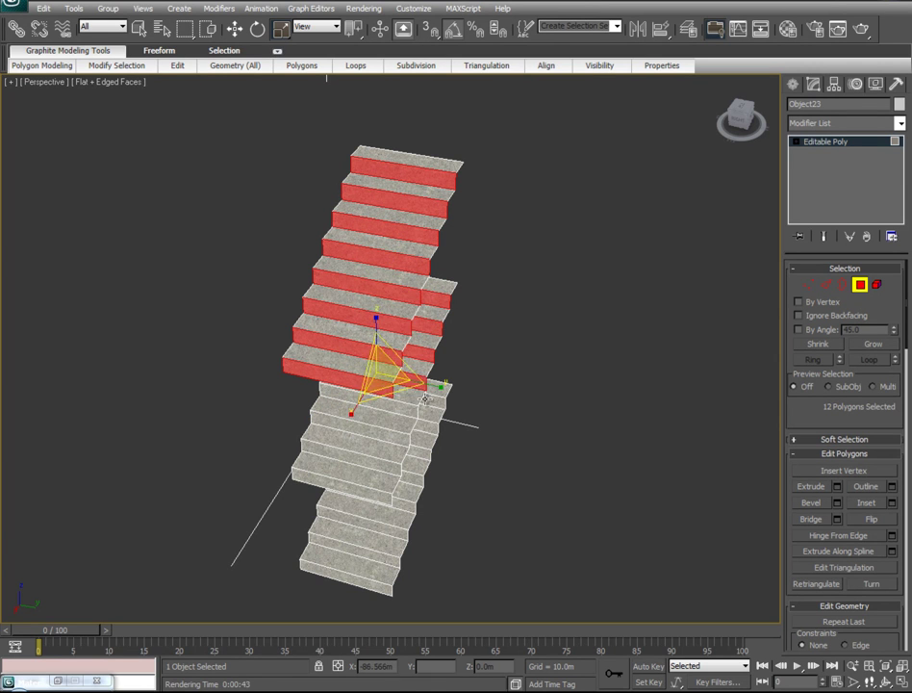
{"action": "left_click", "coordinate": [358, 397], "text": "ctrl"}
{"action": "left_click", "coordinate": [354, 424], "text": "ctrl"}
{"action": "left_click", "coordinate": [361, 446], "text": "ctrl"}
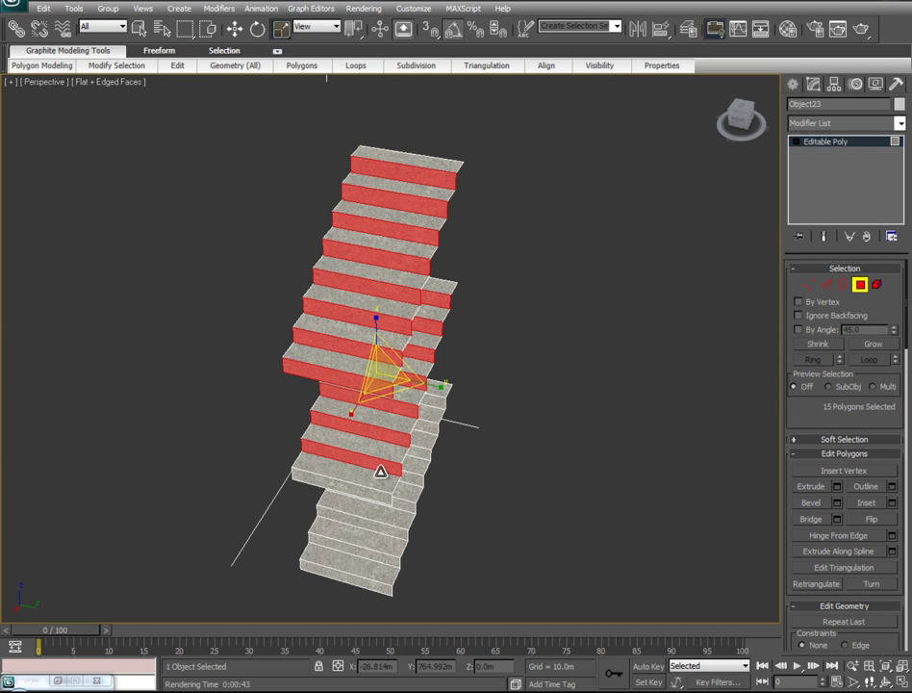
{"action": "left_click", "coordinate": [366, 484], "text": "ctrl"}
Add the eight riser polygons of the bottom flight of stairs to the selection.
{"action": "middle_click_drag", "start_coordinate": [498, 421], "coordinate": [472, 380], "text": "alt"}
{"action": "left_click", "coordinate": [439, 444], "text": "ctrl"}
{"action": "left_click", "coordinate": [445, 463], "text": "ctrl"}
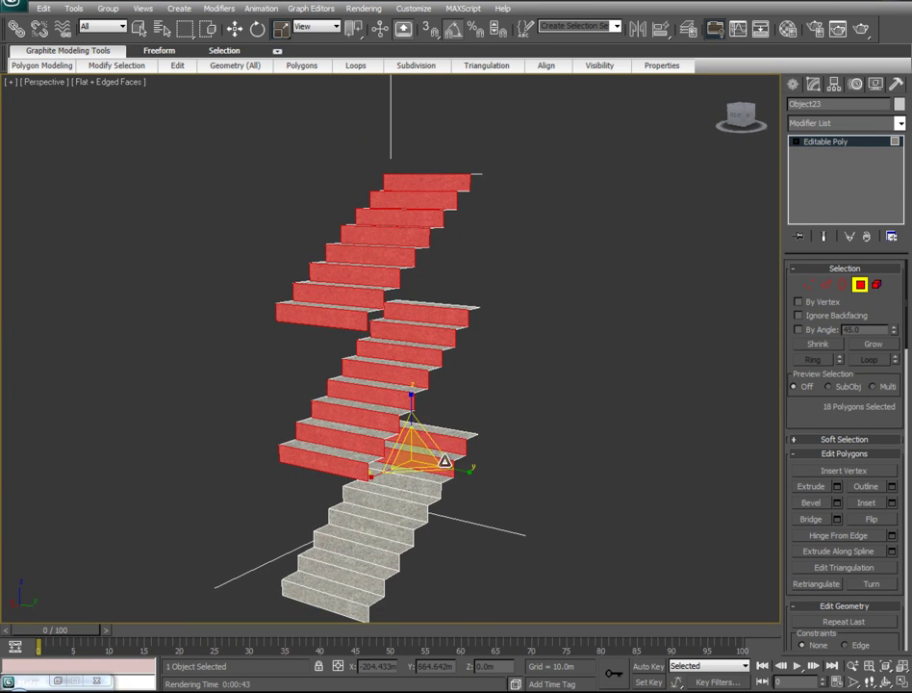
{"action": "left_click", "coordinate": [414, 503], "text": "ctrl"}
{"action": "left_click", "coordinate": [391, 530], "text": "ctrl"}
{"action": "left_click", "coordinate": [381, 551], "text": "ctrl"}
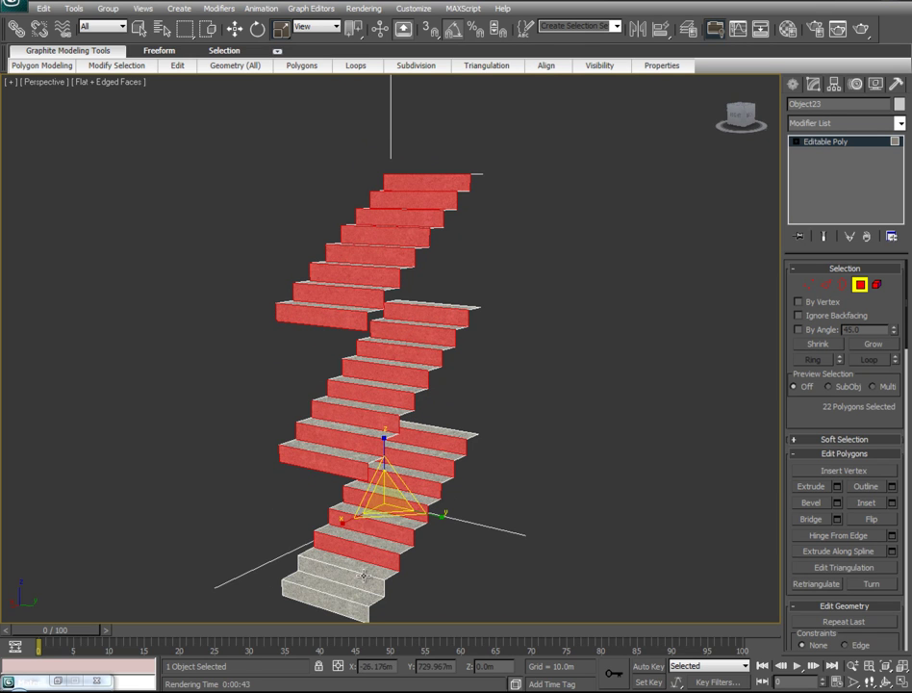
{"action": "left_click", "coordinate": [357, 584], "text": "ctrl"}
{"action": "left_click", "coordinate": [340, 602], "text": "ctrl"}
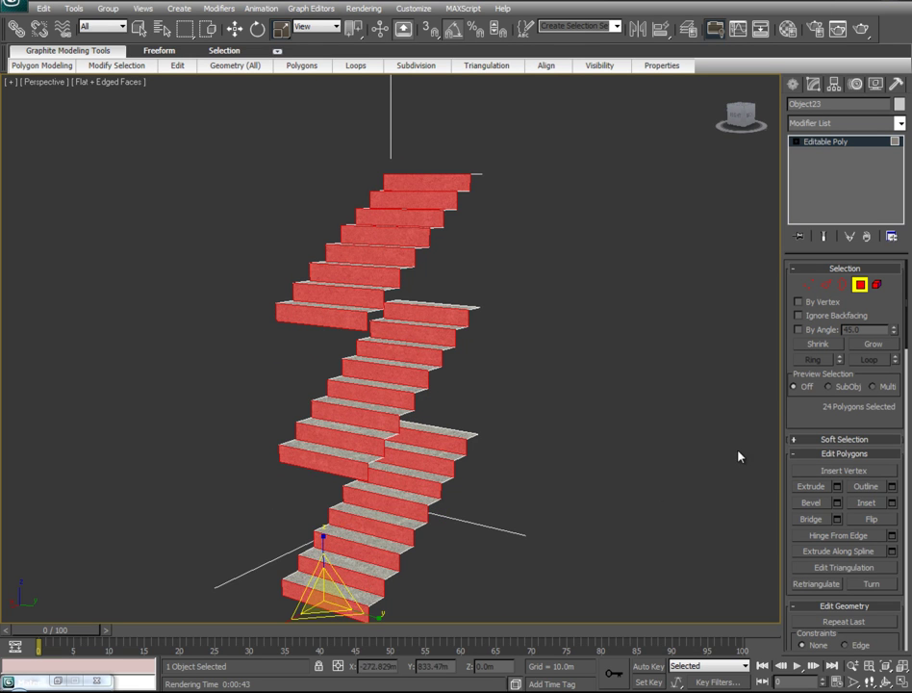
Assign the Wood#6 sub-material to the 24 selected stair riser polygons.
{"action": "left_click", "coordinate": [790, 30]}
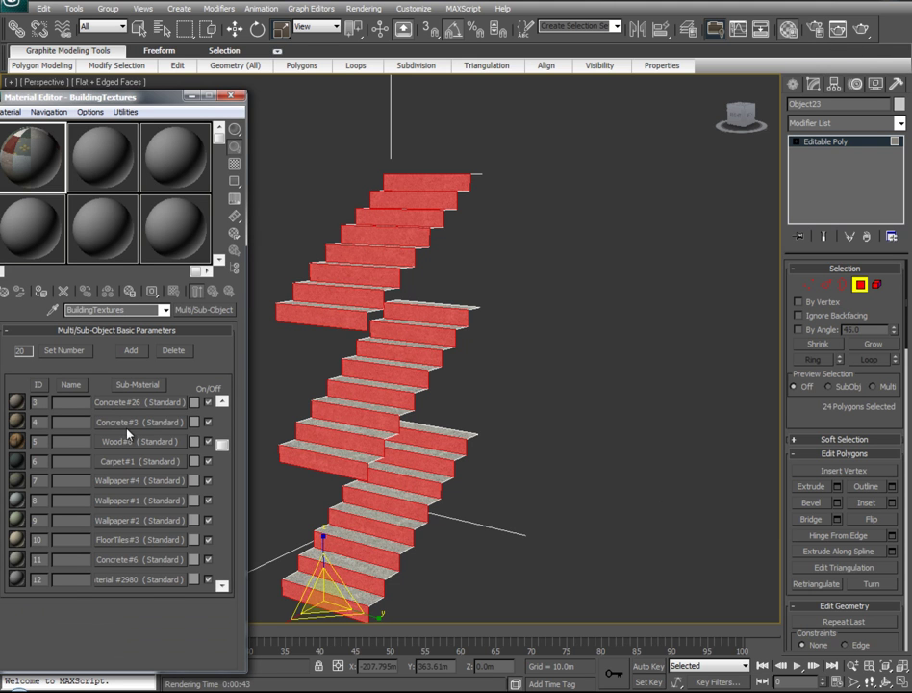
{"action": "left_click_drag", "start_coordinate": [123, 439], "coordinate": [302, 317]}
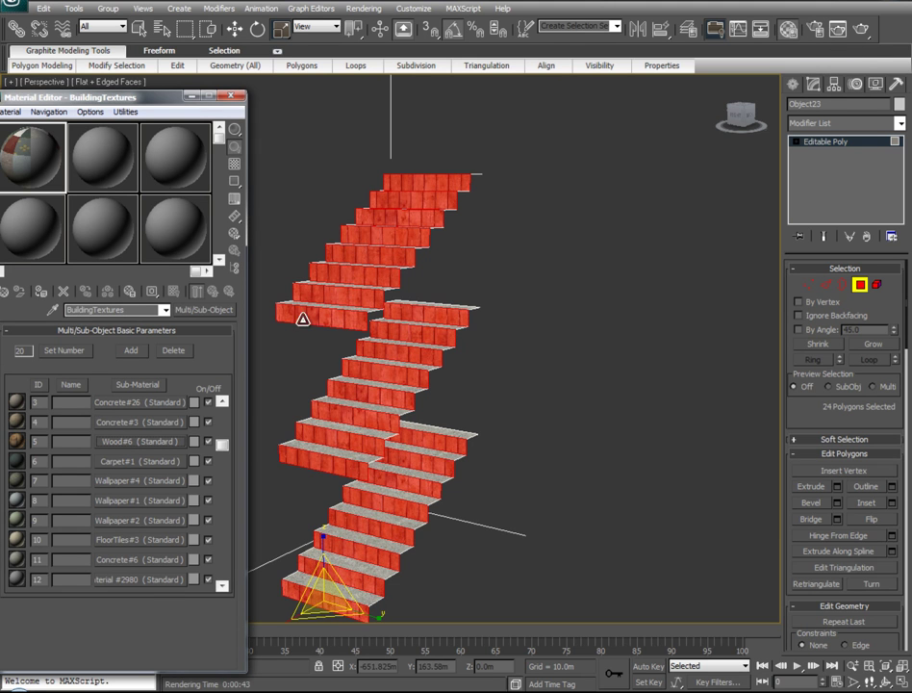
{"action": "left_click", "coordinate": [194, 97]}
Add a UVW Map modifier to the selected risers and set its mapping to Box.
{"action": "middle_click_drag", "start_coordinate": [301, 367], "coordinate": [433, 378], "text": "alt"}
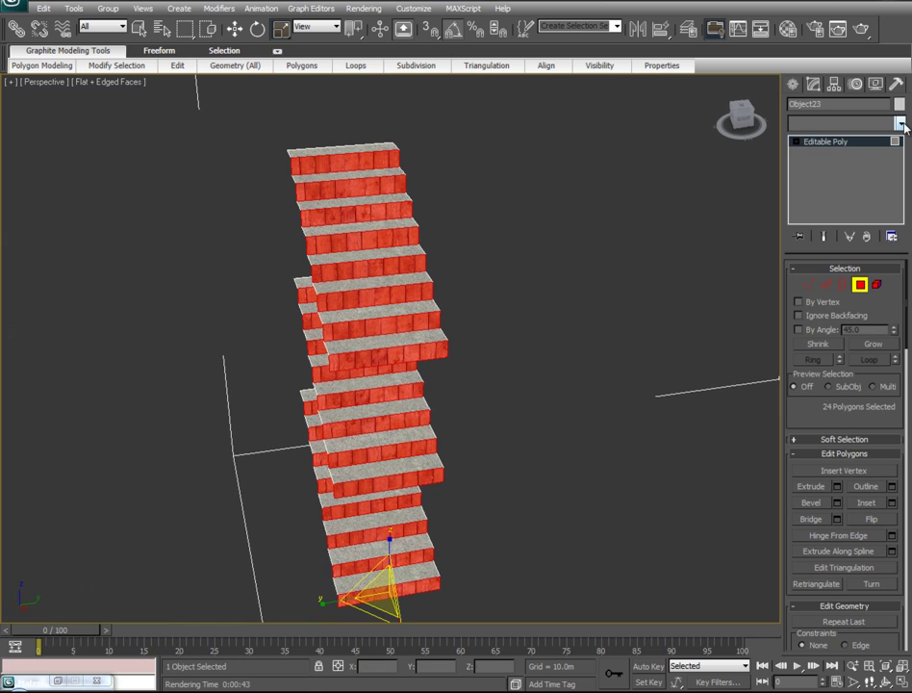
{"action": "left_click", "coordinate": [902, 125]}
{"action": "left_click_drag", "start_coordinate": [905, 179], "coordinate": [905, 466]}
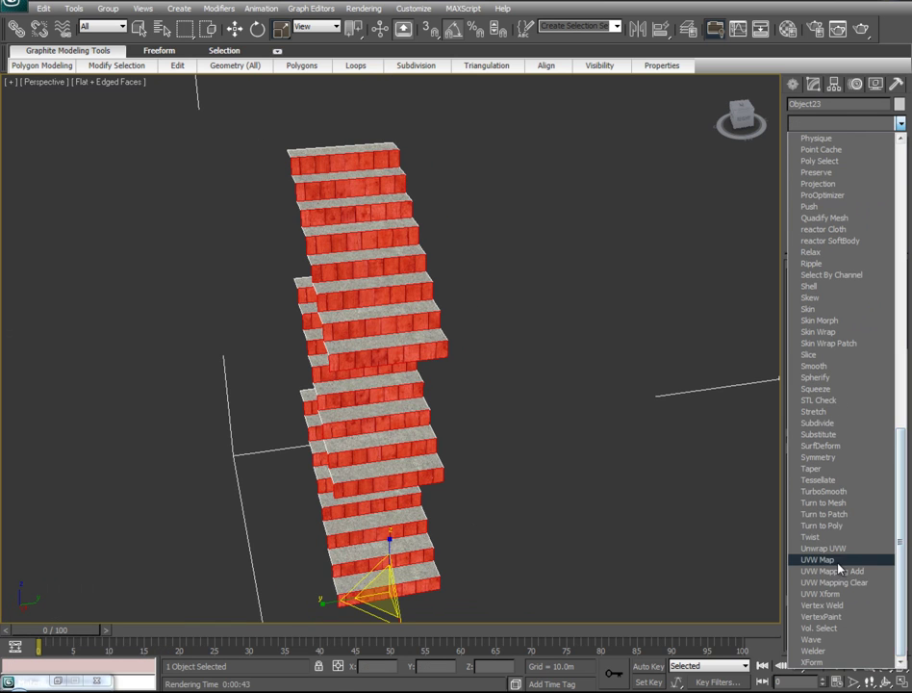
{"action": "left_click", "coordinate": [818, 546]}
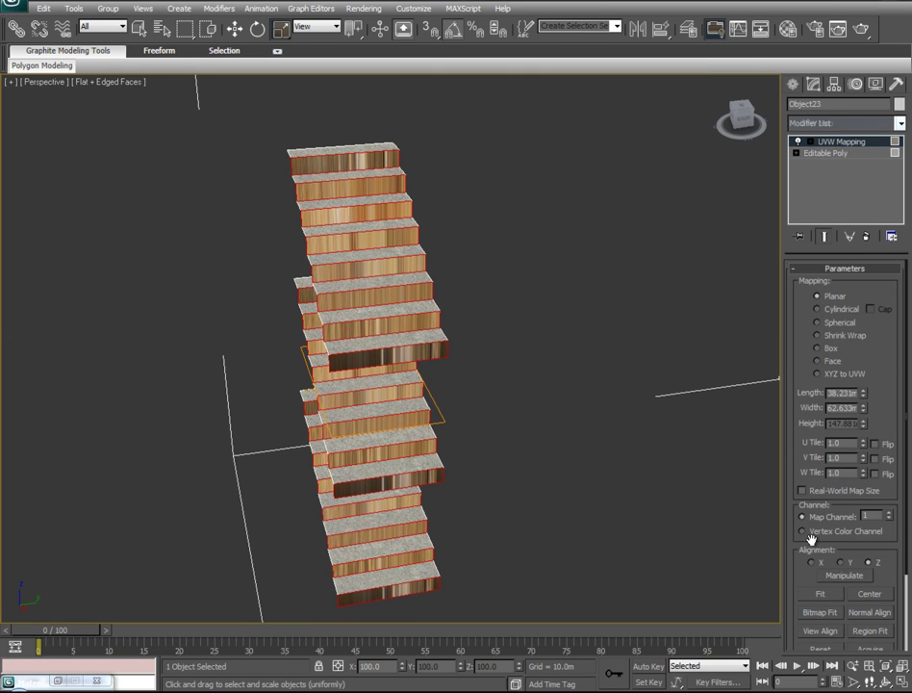
{"action": "left_click", "coordinate": [830, 349]}
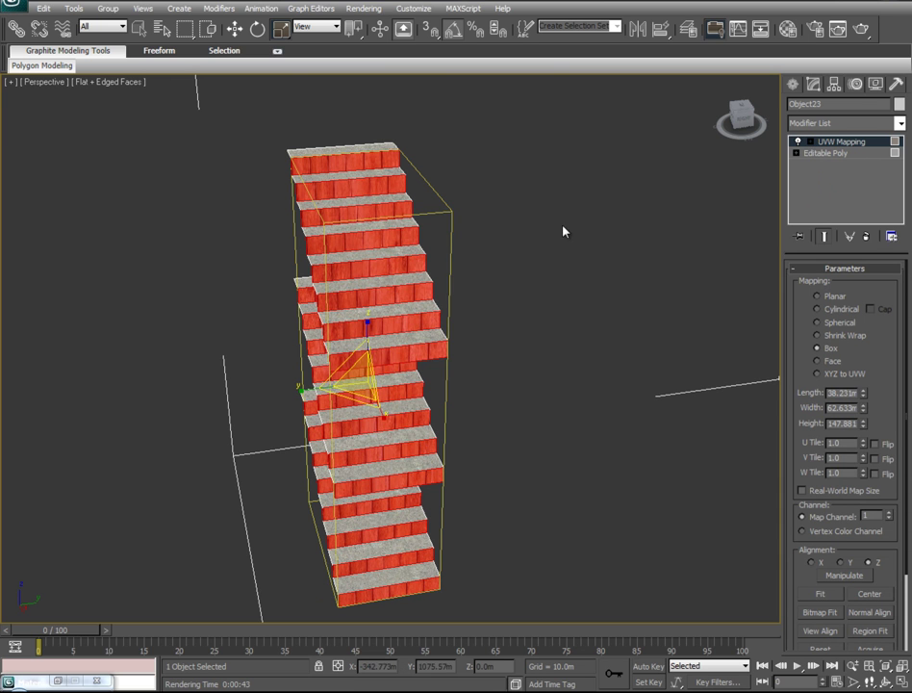
Rotate the risers' mapping gizmo -90 degrees about X so the wood grain runs horizontally.
{"action": "right_click", "coordinate": [364, 318]}
{"action": "left_click", "coordinate": [379, 343]}
{"action": "left_click_drag", "start_coordinate": [379, 342], "coordinate": [411, 330]}
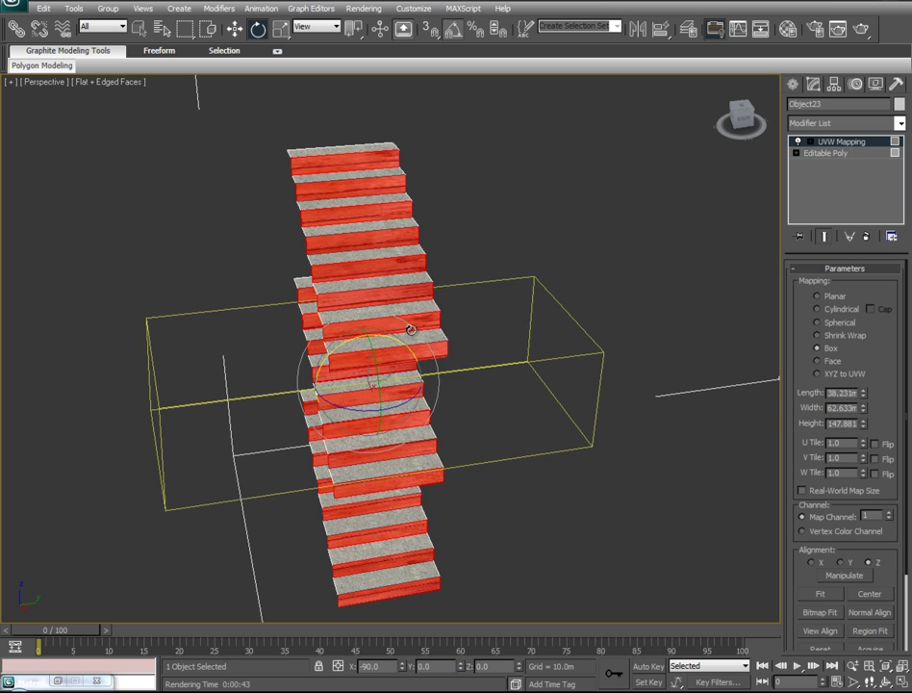
Scale the risers' mapping gizmo down along its Y axis to shorten the stretched wood boards.
{"action": "middle_click_drag", "start_coordinate": [527, 402], "coordinate": [507, 340], "text": "alt"}
{"action": "right_click", "coordinate": [507, 341]}
{"action": "left_click", "coordinate": [513, 391]}
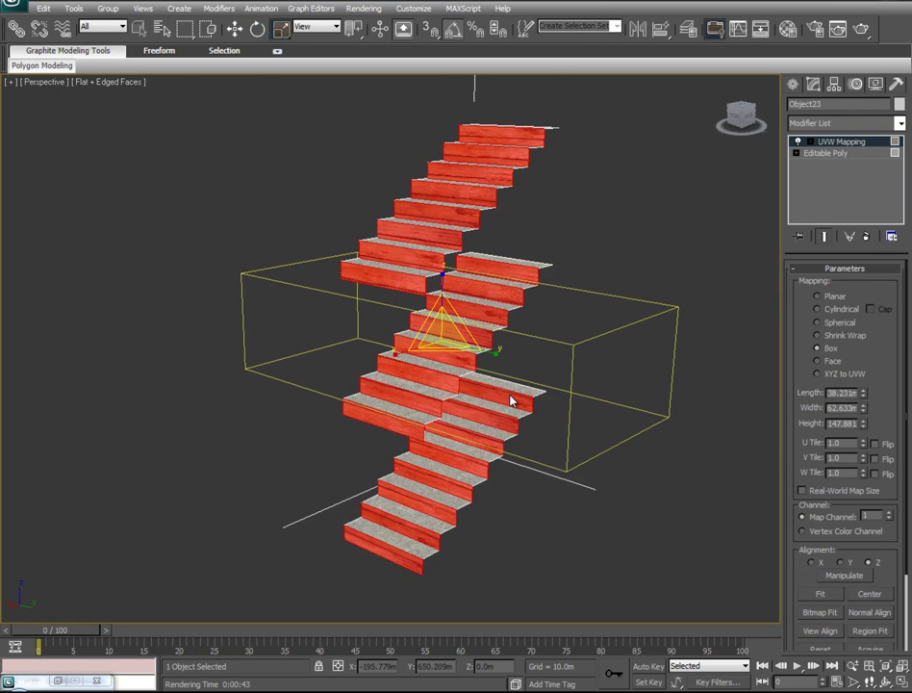
{"action": "left_click_drag", "start_coordinate": [489, 350], "coordinate": [392, 383]}
{"action": "middle_click_drag", "start_coordinate": [392, 383], "coordinate": [466, 295], "text": "alt"}
{"action": "middle_click_drag", "start_coordinate": [292, 381], "coordinate": [421, 427], "text": "alt"}
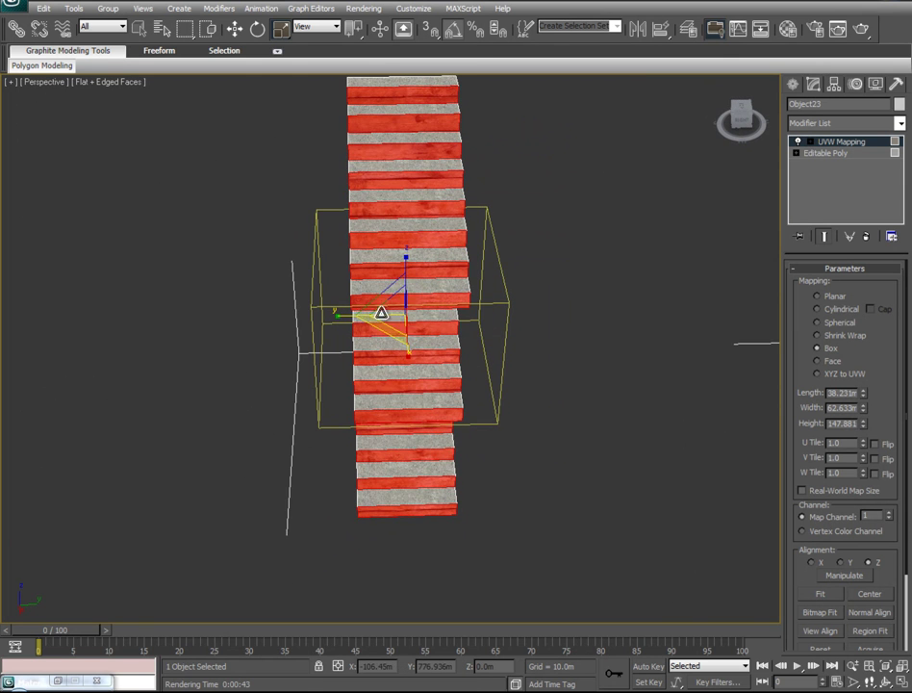
{"action": "mouse_move", "coordinate": [380, 333]}
{"action": "middle_mouse_down", "text": "alt"}
{"action": "mouse_move", "coordinate": [434, 319]}
{"action": "mouse_move", "coordinate": [364, 326]}
{"action": "middle_mouse_up", "text": "alt"}
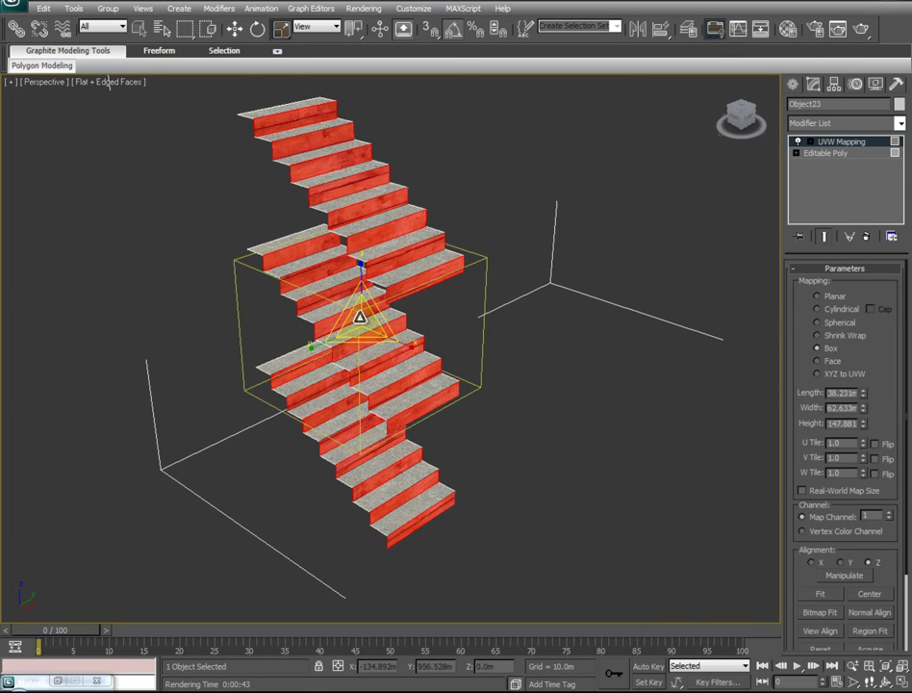
Scale the risers' mapping gizmo uniformly, ending at about 78%, until each riser reads as a single wooden board.
{"action": "left_click_drag", "start_coordinate": [361, 330], "coordinate": [364, 339]}
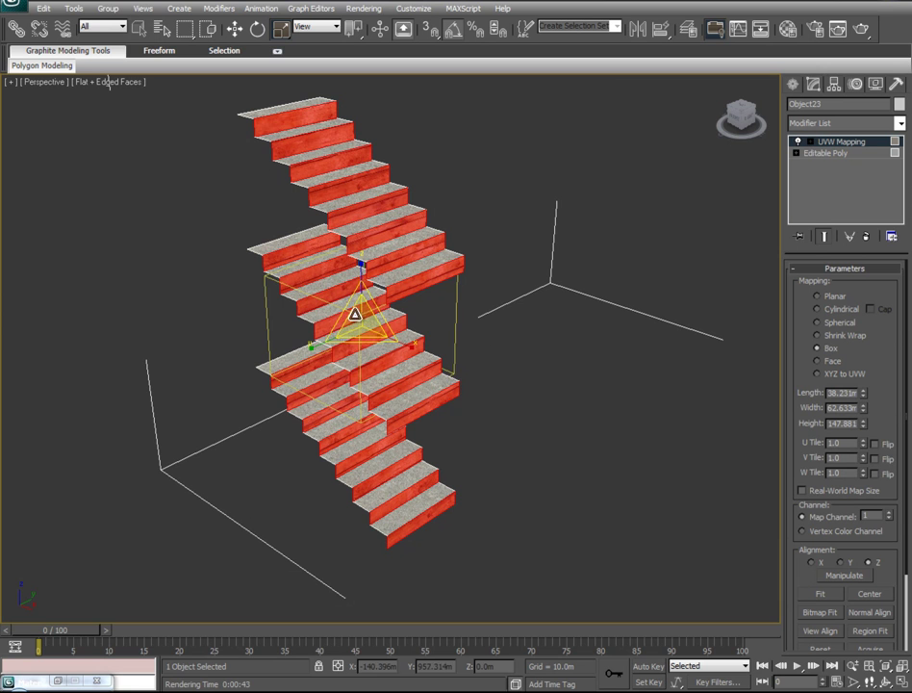
{"action": "mouse_move", "coordinate": [361, 319]}
{"action": "left_mouse_down"}
{"action": "mouse_move", "coordinate": [358, 287]}
{"action": "mouse_move", "coordinate": [359, 304]}
{"action": "left_mouse_up"}
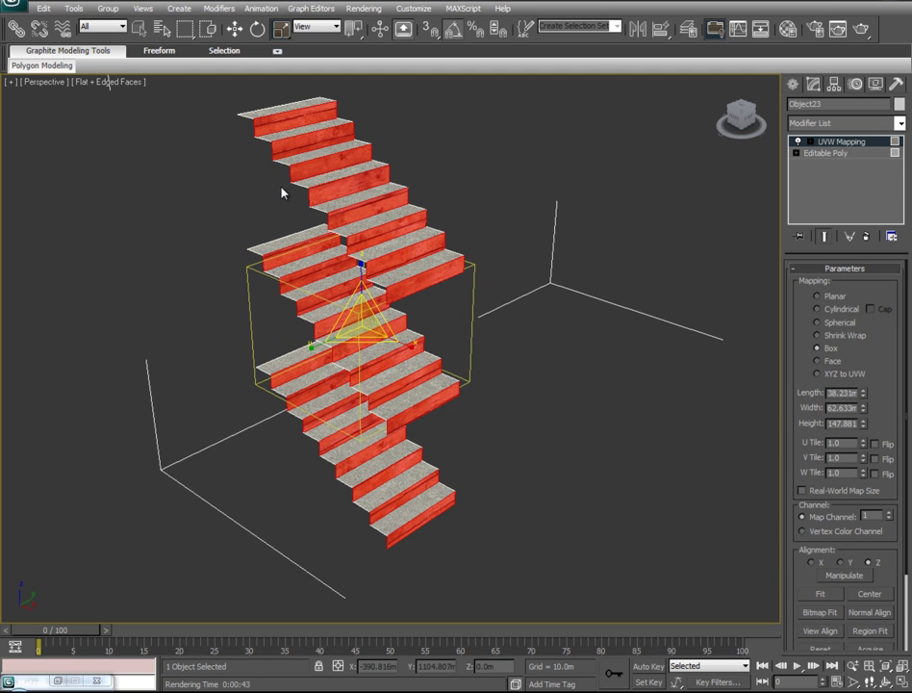
{"action": "middle_click_drag", "start_coordinate": [516, 473], "coordinate": [450, 502], "text": "alt"}
{"action": "left_click_drag", "start_coordinate": [412, 386], "coordinate": [442, 414]}
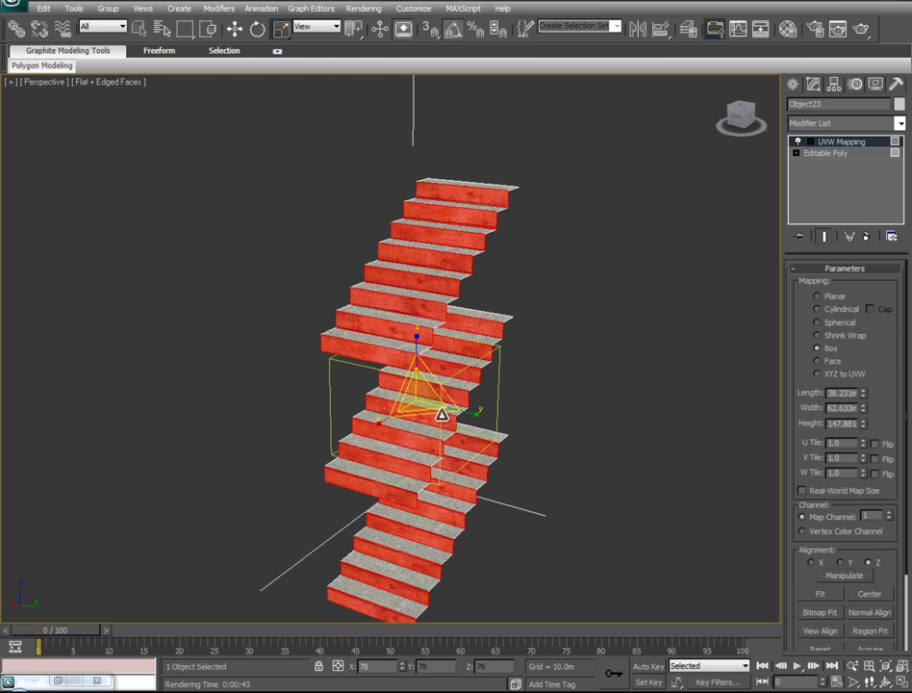
{"action": "left_click_drag", "start_coordinate": [442, 414], "coordinate": [442, 414]}
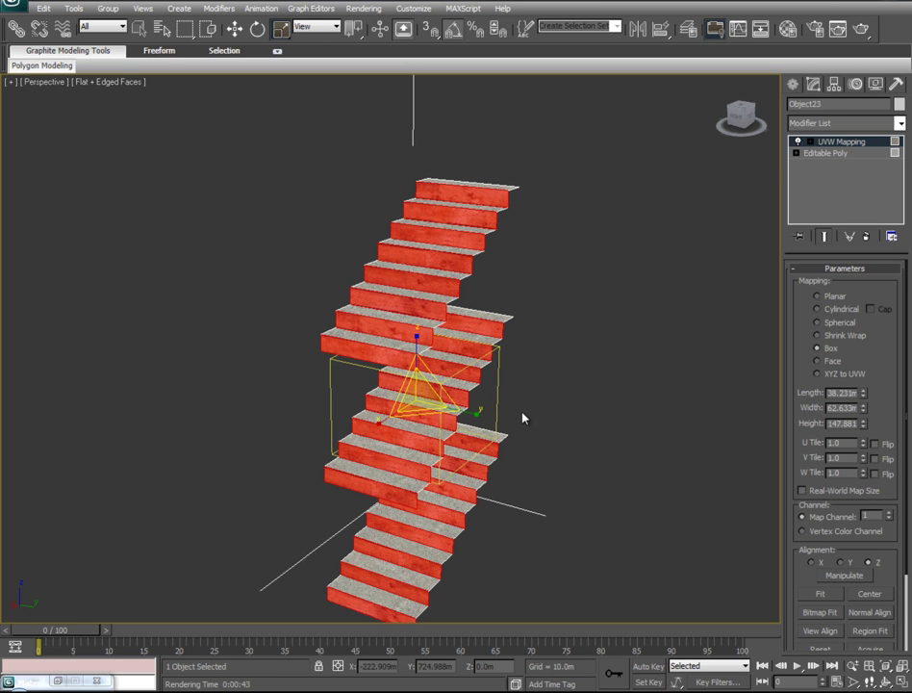
{"action": "middle_click_drag", "start_coordinate": [308, 473], "coordinate": [394, 456], "text": "alt"}
{"action": "middle_click_drag", "start_coordinate": [395, 456], "coordinate": [436, 353]}
{"action": "scroll", "coordinate": [436, 353], "scroll_direction": "up", "scroll_amount": 3}
{"action": "scroll", "coordinate": [438, 281], "scroll_direction": "down", "scroll_amount": 5}
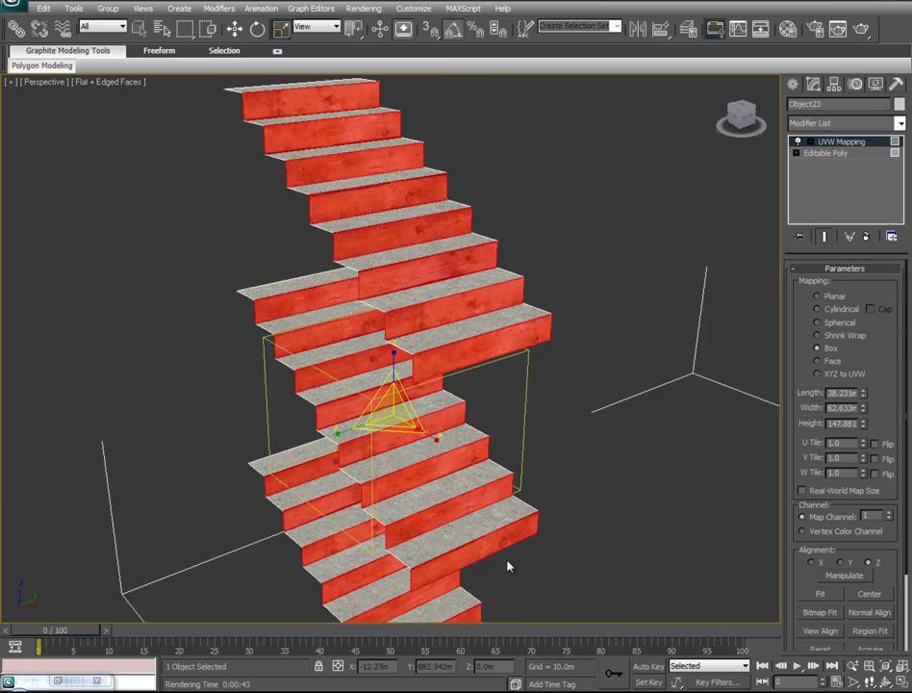
Collapse the risers' UVW mapping into the editable poly and return to polygon level.
{"action": "right_click", "coordinate": [851, 147]}
{"action": "left_click", "coordinate": [775, 272]}
{"action": "left_click", "coordinate": [859, 285]}
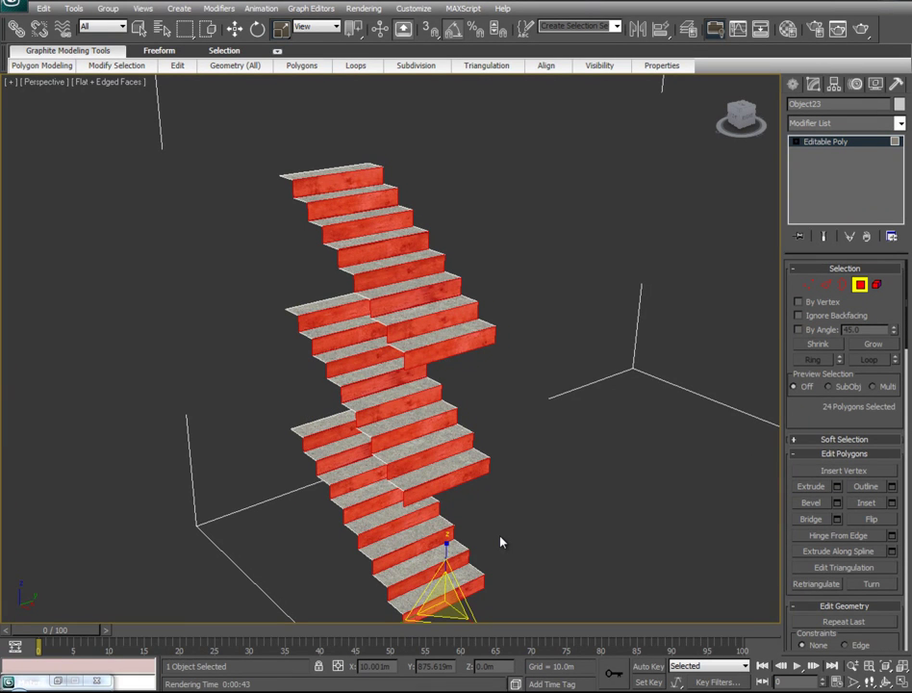
Invert the polygon selection to pick the stair treads and assign them the Wood#6 sub-material.
{"action": "key", "text": "ctrl+i"}
{"action": "mouse_move", "coordinate": [568, 500]}
{"action": "middle_mouse_down", "text": "alt"}
{"action": "mouse_move", "coordinate": [512, 500]}
{"action": "mouse_move", "coordinate": [554, 486]}
{"action": "middle_mouse_up", "text": "alt"}
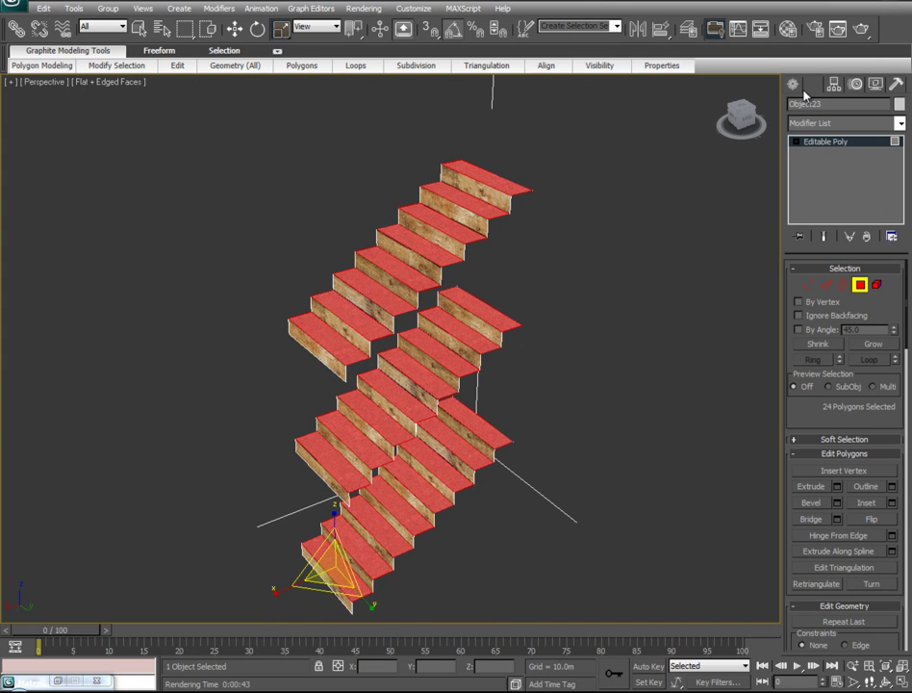
{"action": "left_click", "coordinate": [786, 30]}
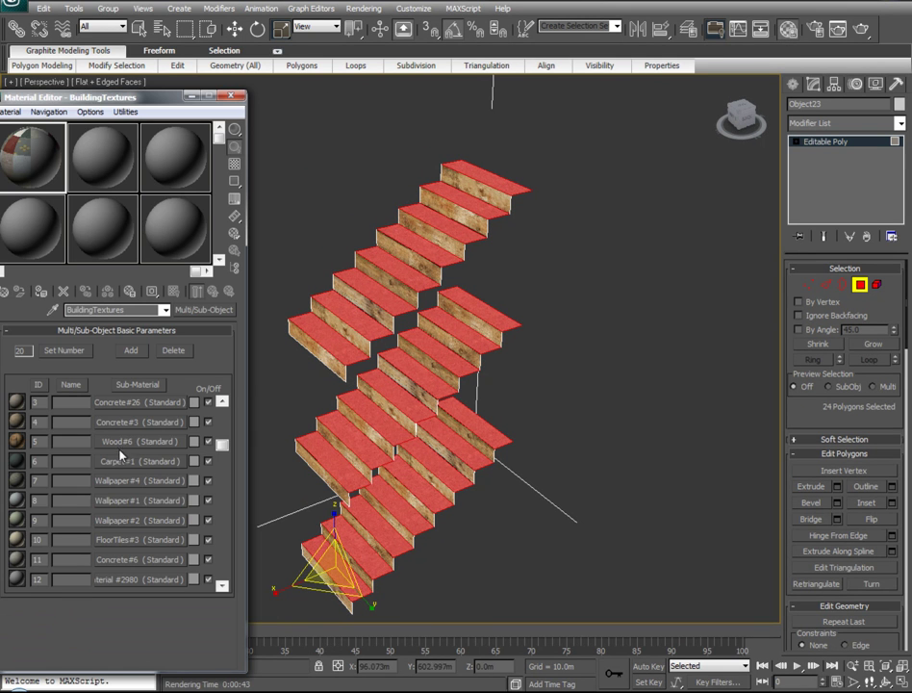
{"action": "left_click_drag", "start_coordinate": [333, 411], "coordinate": [368, 322]}
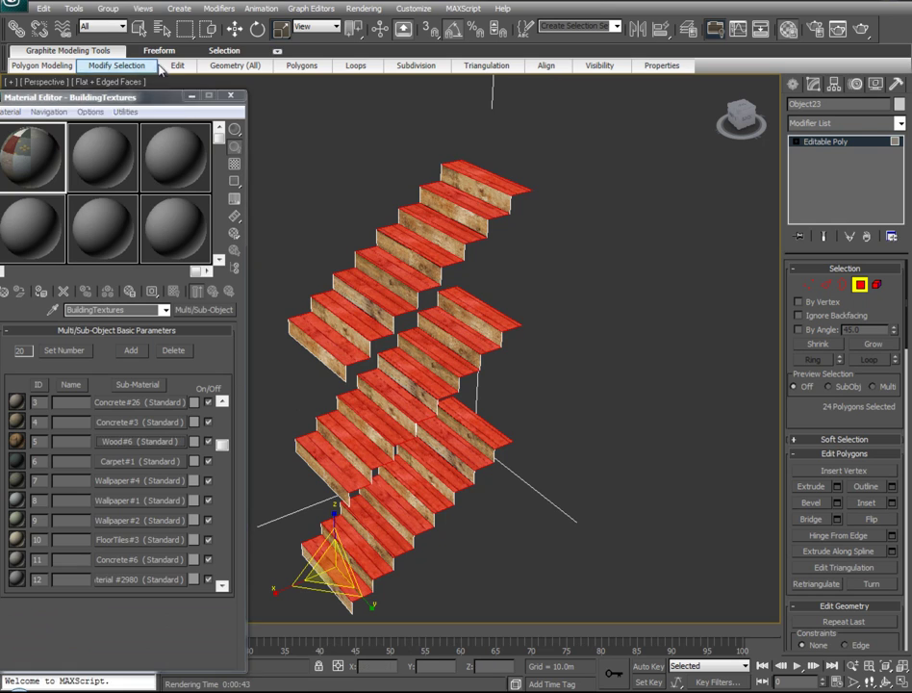
{"action": "left_click", "coordinate": [192, 97]}
Add a UVW Map modifier with Box mapping to the selected stair treads.
{"action": "middle_click_drag", "start_coordinate": [432, 386], "coordinate": [259, 478], "text": "alt"}
{"action": "left_click", "coordinate": [902, 126]}
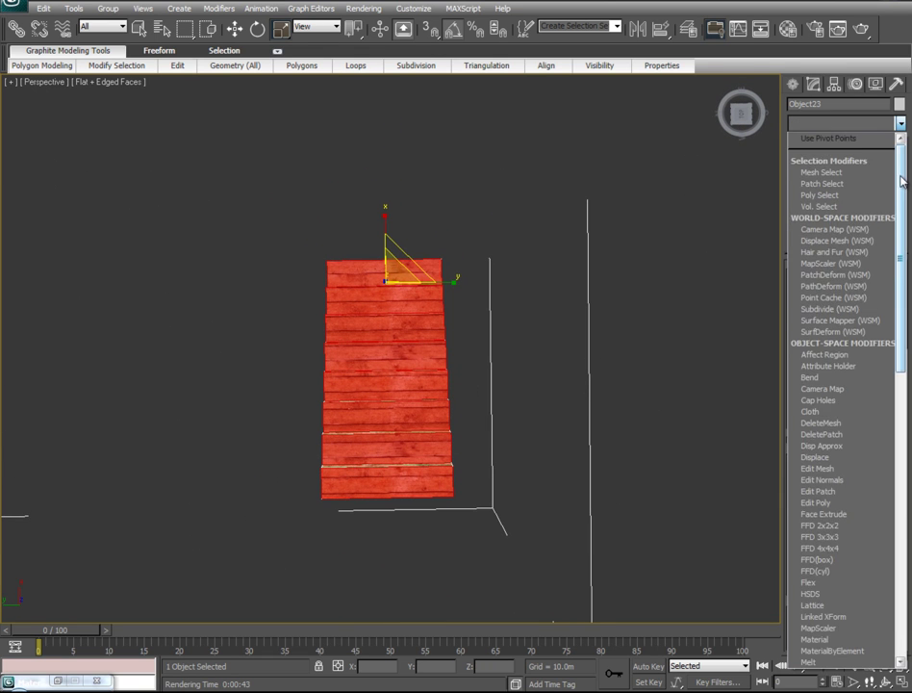
{"action": "scroll", "coordinate": [865, 510], "scroll_direction": "down", "scroll_amount": 15}
{"action": "scroll", "coordinate": [866, 531], "scroll_direction": "down", "scroll_amount": 4}
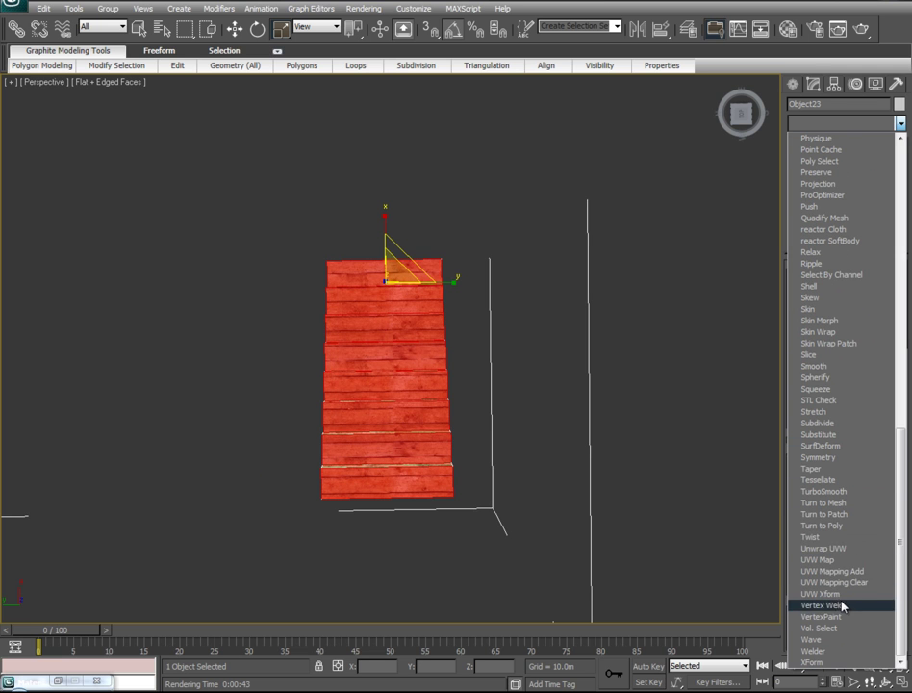
{"action": "left_click", "coordinate": [820, 559]}
{"action": "left_click", "coordinate": [832, 348]}
Scale the treads' mapping gizmo down along its X axis to fit the wood boards to the tread depth.
{"action": "middle_click_drag", "start_coordinate": [393, 462], "coordinate": [508, 425], "text": "alt"}
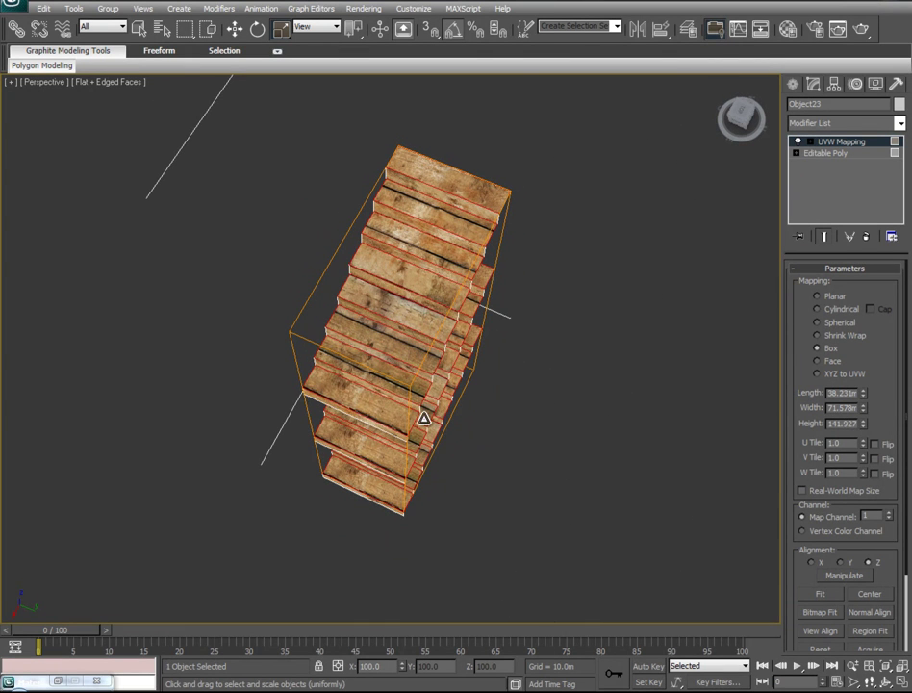
{"action": "right_click", "coordinate": [424, 416]}
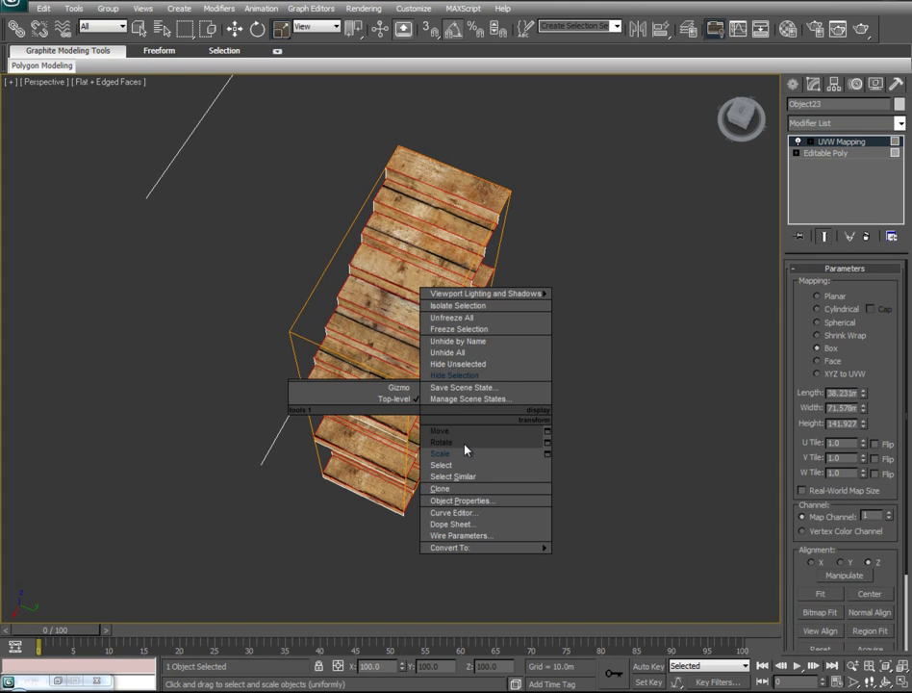
{"action": "left_click", "coordinate": [455, 453]}
{"action": "right_click", "coordinate": [438, 387]}
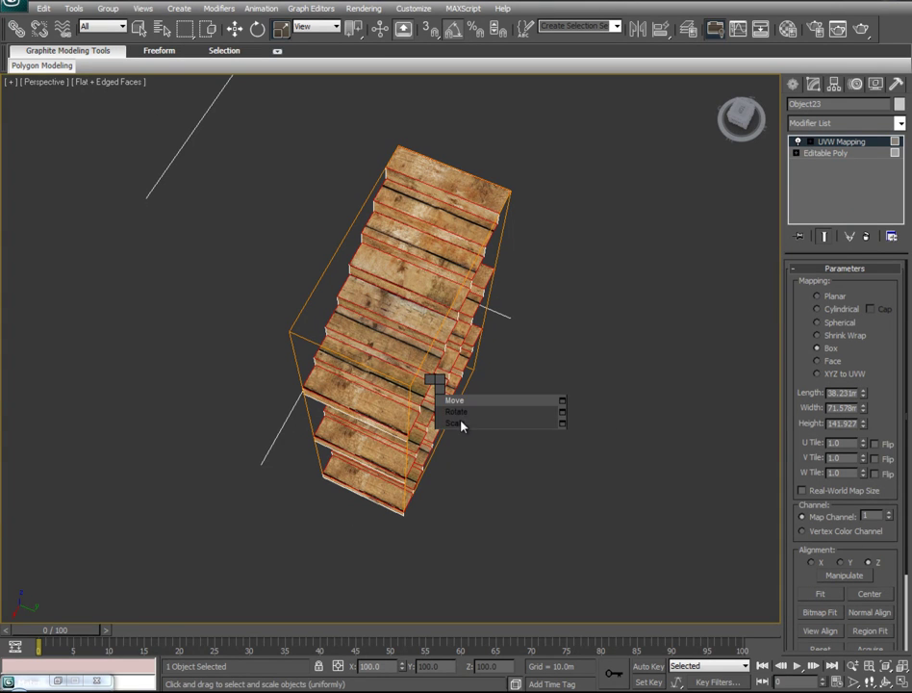
{"action": "left_click", "coordinate": [460, 427]}
{"action": "left_click", "coordinate": [843, 141]}
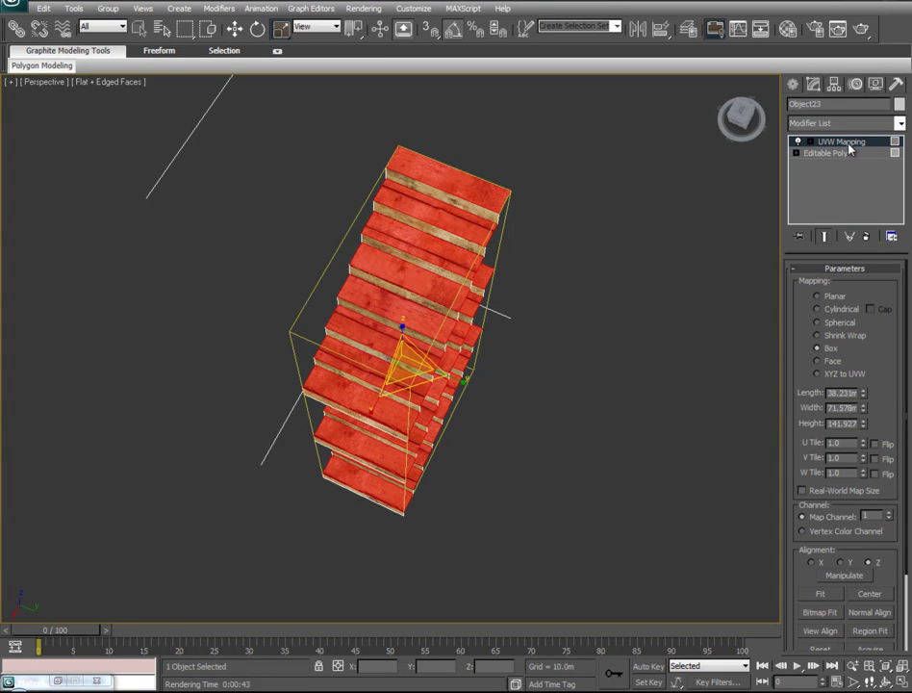
{"action": "mouse_move", "coordinate": [369, 411]}
{"action": "left_mouse_down"}
{"action": "mouse_move", "coordinate": [345, 444]}
{"action": "mouse_move", "coordinate": [377, 393]}
{"action": "left_mouse_up"}
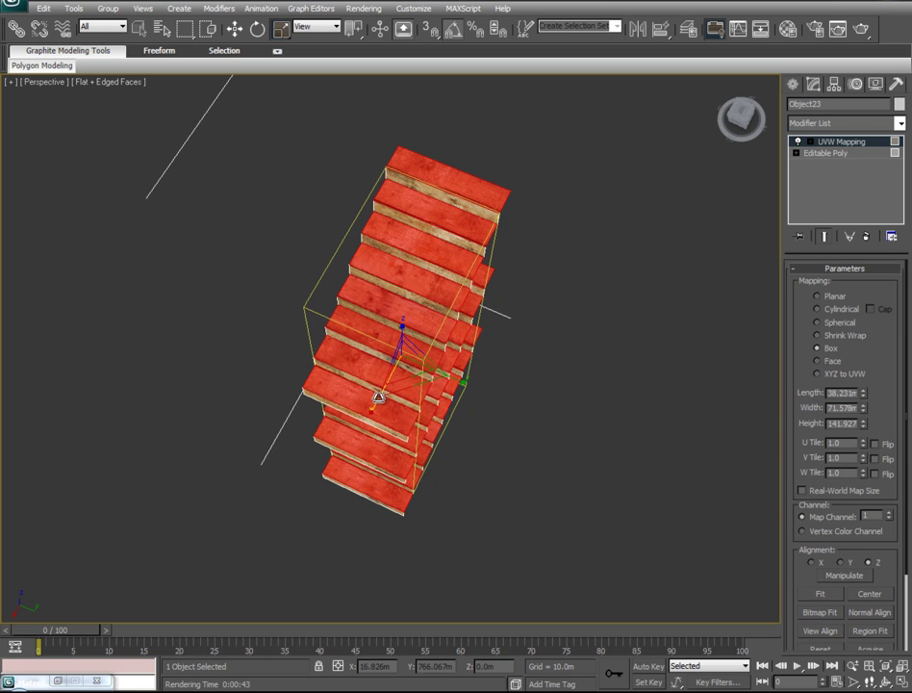
Move the treads' mapping gizmo slightly along X to line up the board seams with the tread edges.
{"action": "middle_click_drag", "start_coordinate": [522, 432], "coordinate": [422, 383], "text": "alt"}
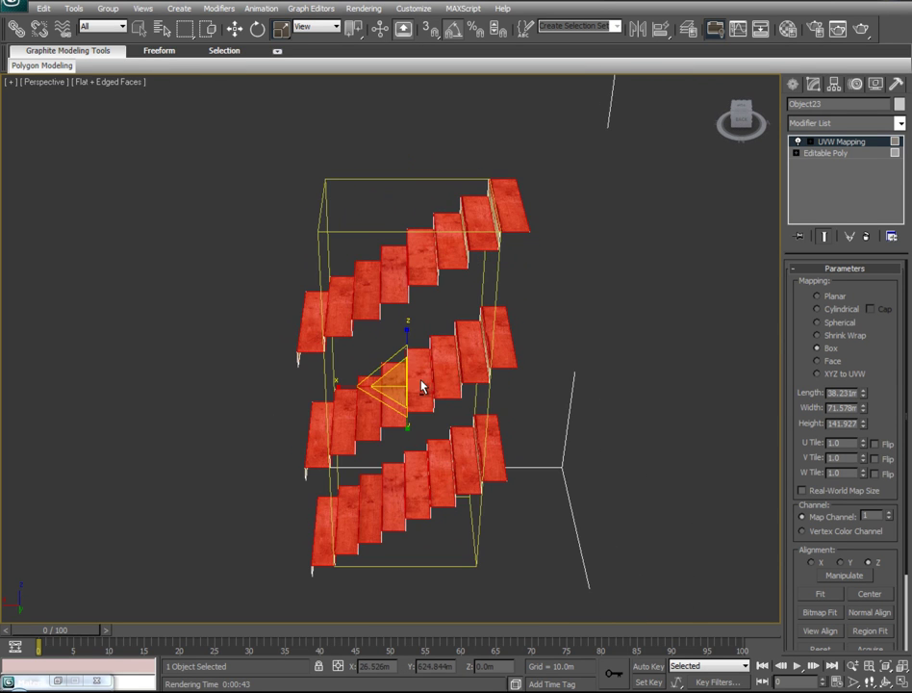
{"action": "scroll", "coordinate": [430, 383], "scroll_direction": "up", "scroll_amount": 5}
{"action": "right_click", "coordinate": [490, 388]}
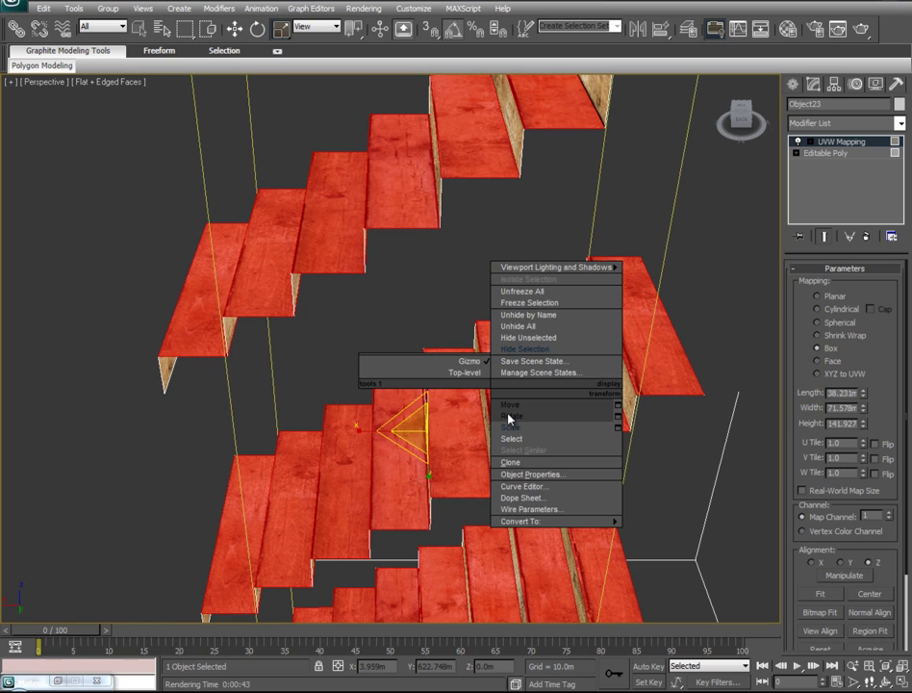
{"action": "left_click", "coordinate": [510, 404]}
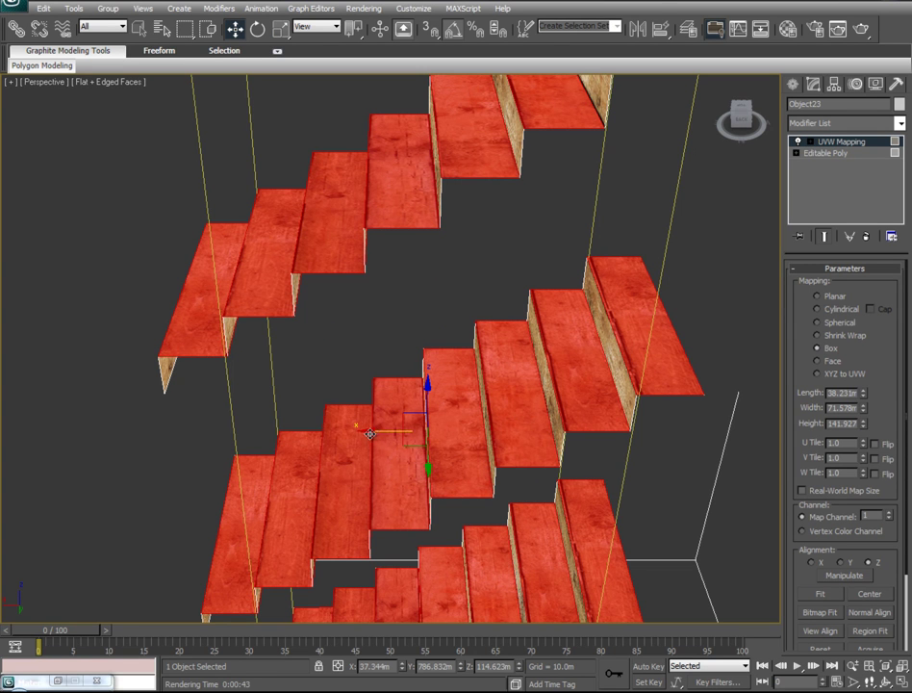
{"action": "mouse_move", "coordinate": [373, 430]}
{"action": "left_mouse_down"}
{"action": "mouse_move", "coordinate": [350, 427]}
{"action": "mouse_move", "coordinate": [372, 430]}
{"action": "left_mouse_up"}
{"action": "middle_click_drag", "start_coordinate": [429, 385], "coordinate": [572, 377], "text": "alt"}
{"action": "middle_click_drag", "start_coordinate": [571, 377], "coordinate": [560, 464]}
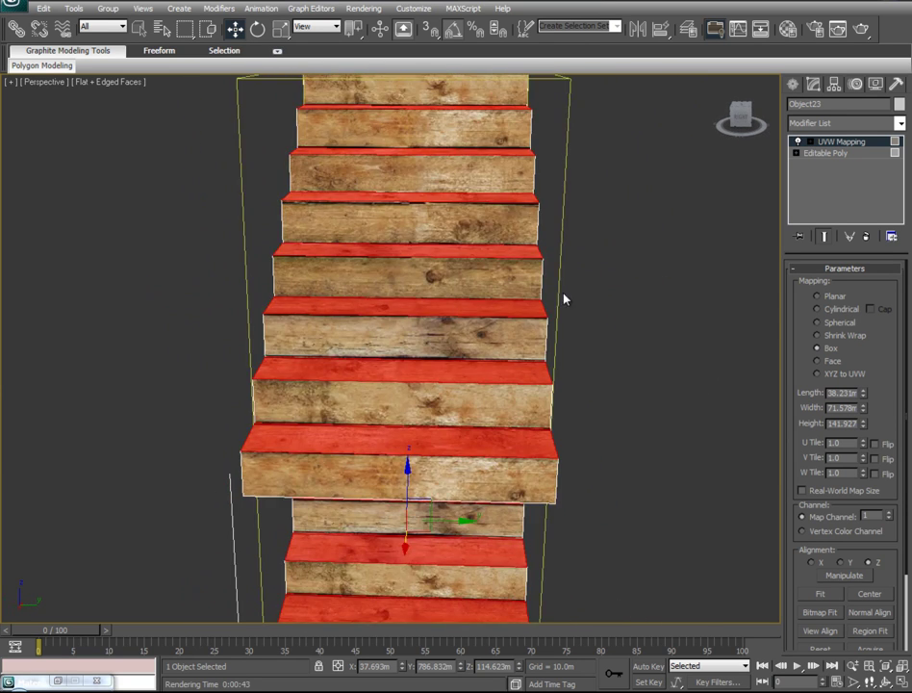
{"action": "scroll", "coordinate": [504, 303], "scroll_direction": "down", "scroll_amount": 4}
{"action": "scroll", "coordinate": [504, 303], "scroll_direction": "up", "scroll_amount": 2}
Collapse the treads' UVW mapping into the editable poly and deselect the object.
{"action": "right_click", "coordinate": [862, 147]}
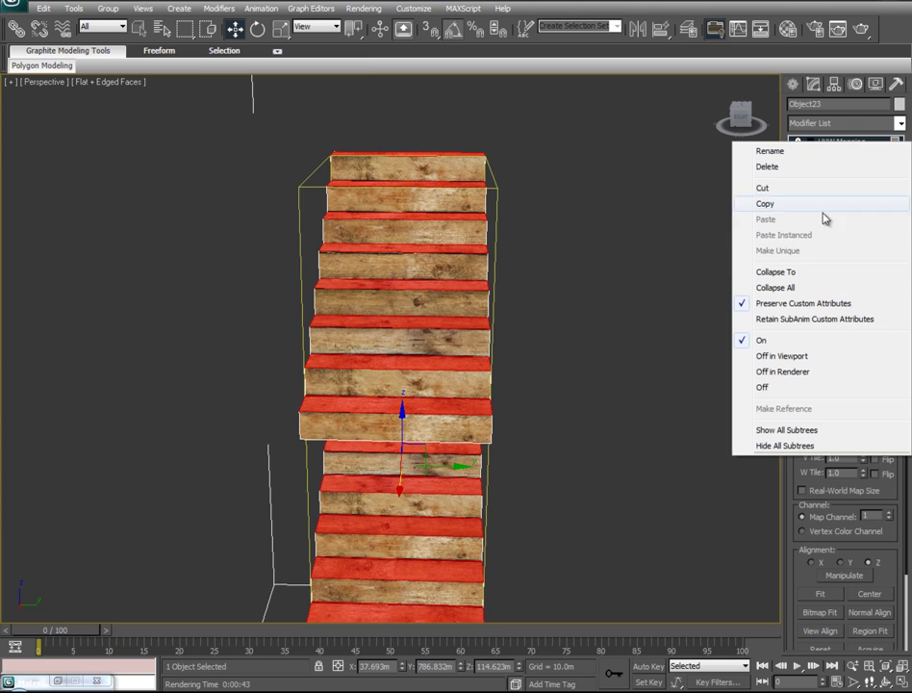
{"action": "left_click", "coordinate": [743, 283]}
{"action": "left_click", "coordinate": [597, 273]}
Reselect the building object at polygon level and unhide all of its hidden polygons.
{"action": "middle_click_drag", "start_coordinate": [532, 364], "coordinate": [472, 183], "text": "alt"}
{"action": "scroll", "coordinate": [498, 250], "scroll_direction": "down", "scroll_amount": 5}
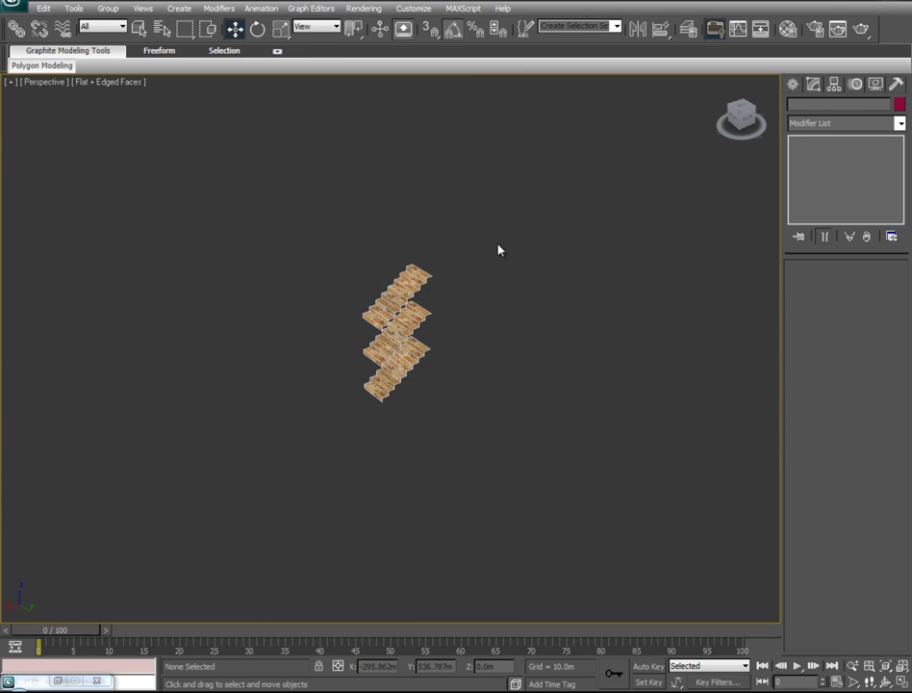
{"action": "left_click", "coordinate": [394, 281]}
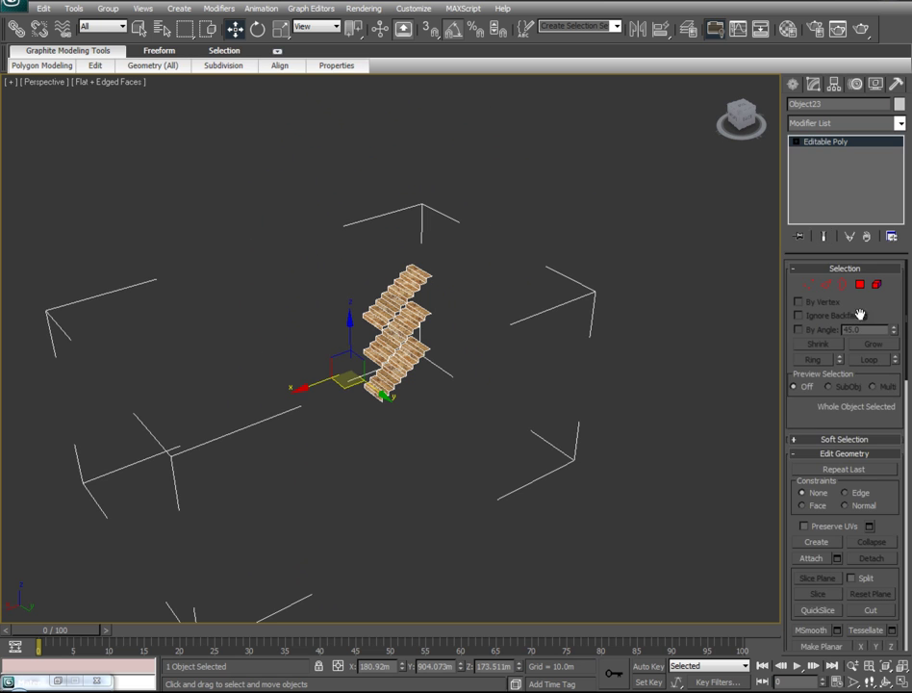
{"action": "scroll", "coordinate": [873, 287], "scroll_direction": "down", "scroll_amount": 10}
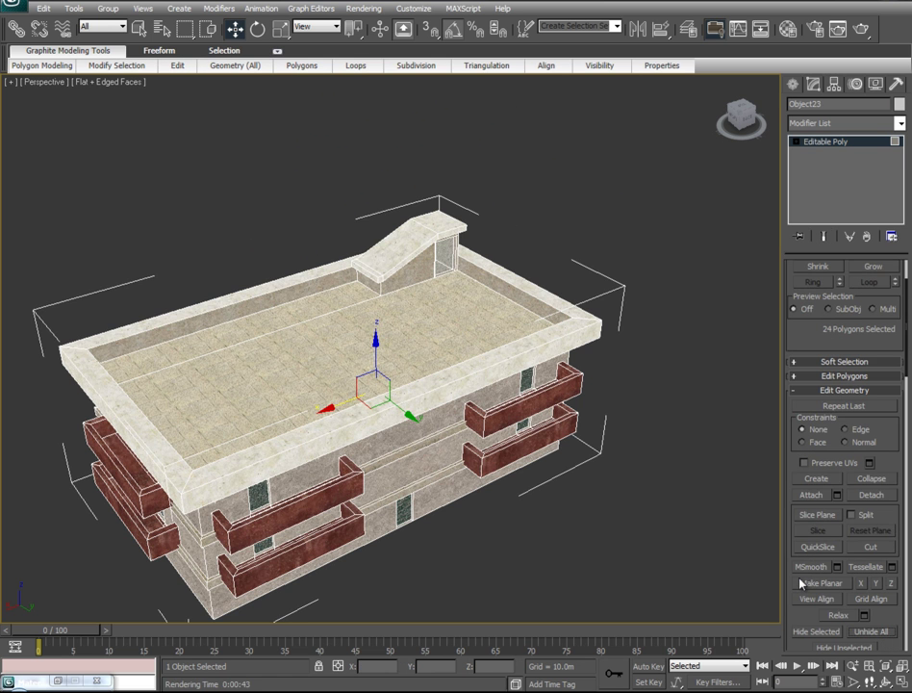
{"action": "middle_click_drag", "start_coordinate": [672, 480], "coordinate": [602, 489], "text": "alt"}
{"action": "scroll", "coordinate": [603, 490], "scroll_direction": "up", "scroll_amount": 4}
{"action": "scroll", "coordinate": [543, 485], "scroll_direction": "up", "scroll_amount": 3}
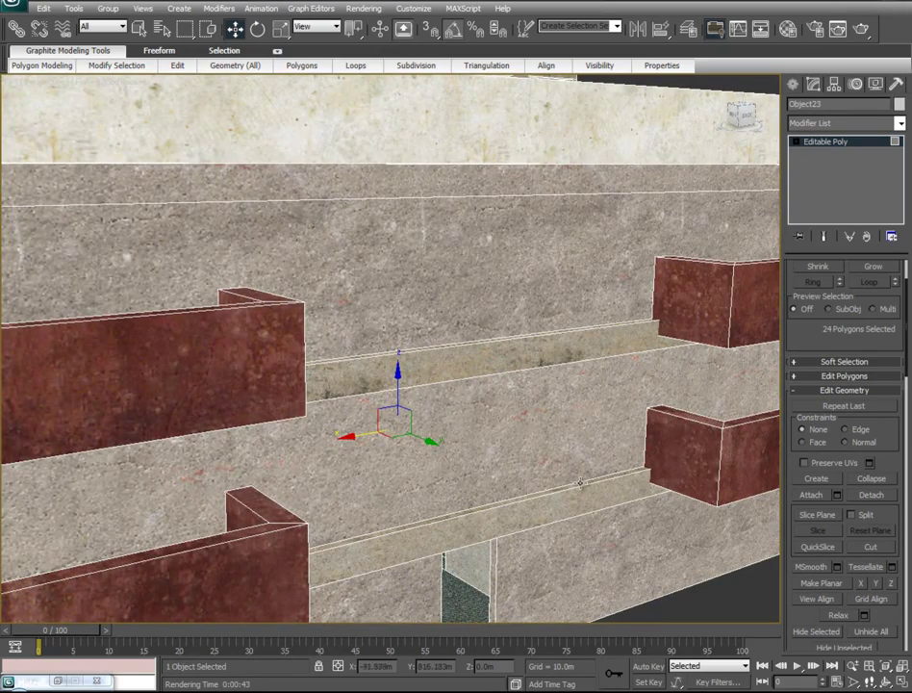
Select all polygons with material ID 4 based on the lower floor ledge, excluding the rooftop stairwell walls from the selection.
{"action": "scroll", "coordinate": [573, 484], "scroll_direction": "down", "scroll_amount": 8}
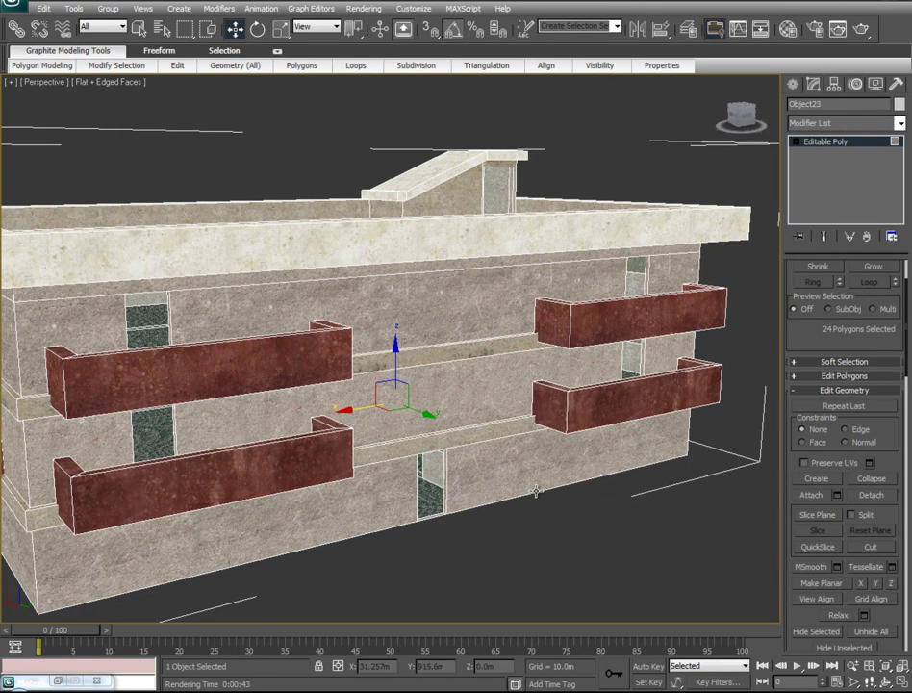
{"action": "left_click_drag", "start_coordinate": [795, 325], "coordinate": [841, 415]}
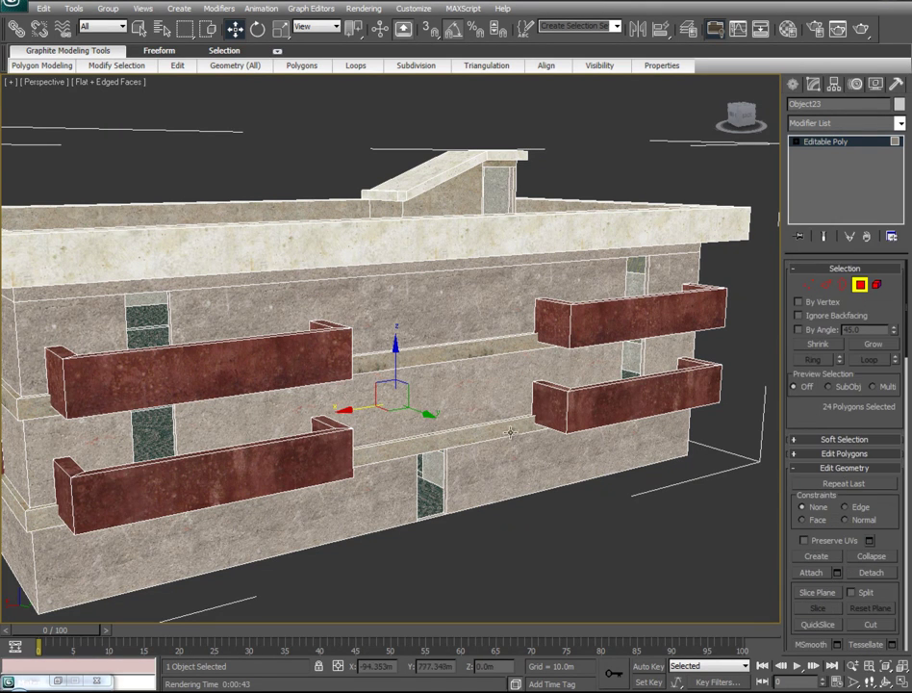
{"action": "left_click", "coordinate": [439, 443]}
{"action": "scroll", "coordinate": [857, 597], "scroll_direction": "down", "scroll_amount": 5}
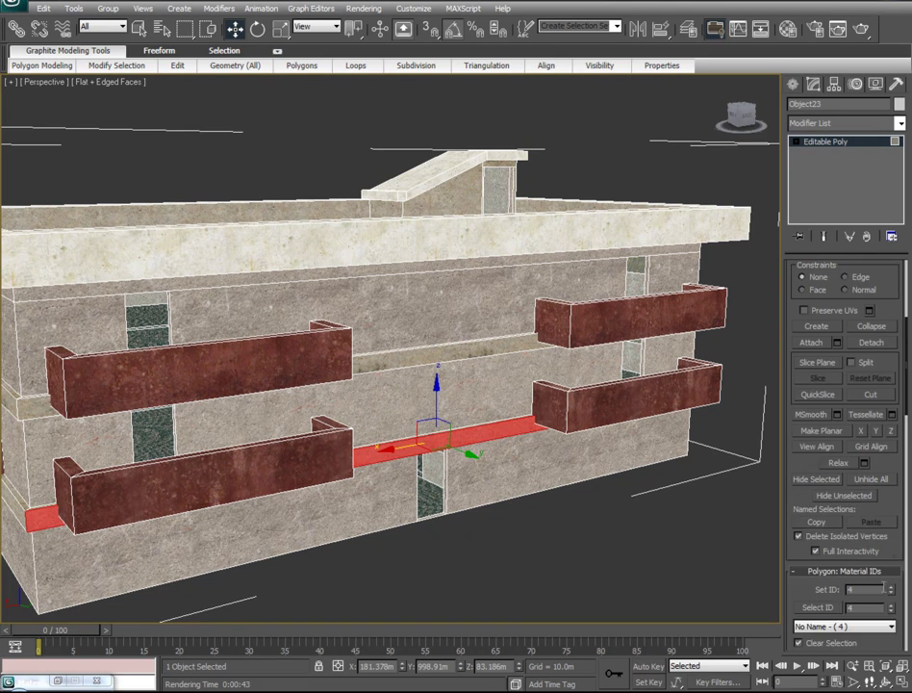
{"action": "left_click", "coordinate": [817, 574]}
{"action": "mouse_move", "coordinate": [345, 449]}
{"action": "middle_mouse_down", "text": "alt"}
{"action": "mouse_move", "coordinate": [422, 458]}
{"action": "mouse_move", "coordinate": [449, 478]}
{"action": "mouse_move", "coordinate": [420, 451]}
{"action": "mouse_move", "coordinate": [350, 456]}
{"action": "middle_mouse_up", "text": "alt"}
{"action": "left_click_drag", "start_coordinate": [699, 142], "coordinate": [27, 294], "text": "alt"}
{"action": "middle_click_drag", "start_coordinate": [160, 394], "coordinate": [683, 404], "text": "alt"}
Apply the Concrete#21 sub-material to the selected floor ledges around the building and clear the polygon selection.
{"action": "left_click", "coordinate": [790, 30]}
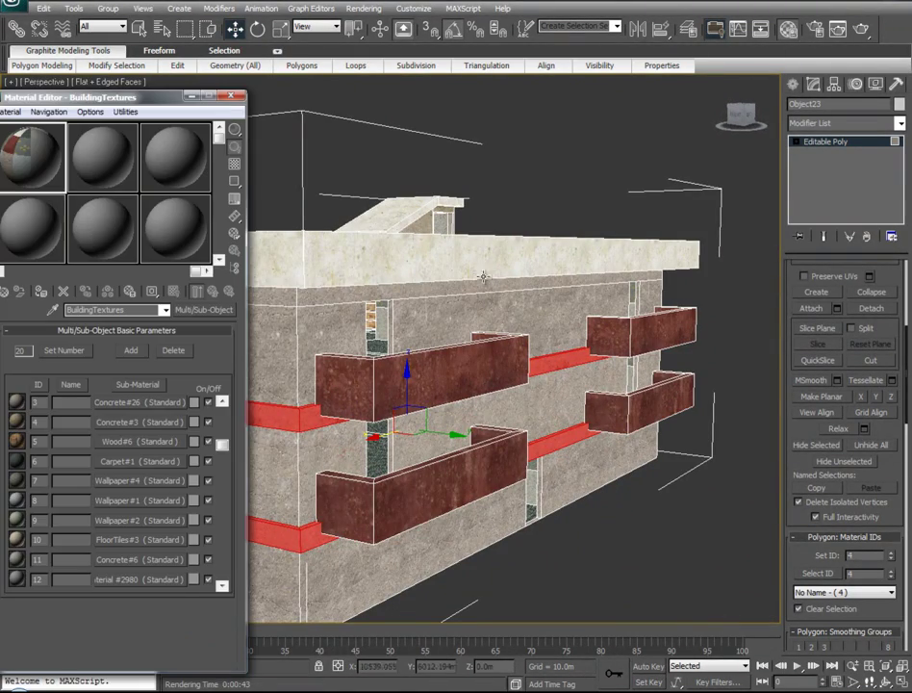
{"action": "left_click_drag", "start_coordinate": [223, 445], "coordinate": [222, 410]}
{"action": "left_click_drag", "start_coordinate": [108, 426], "coordinate": [302, 422]}
{"action": "left_click", "coordinate": [193, 96]}
{"action": "left_click", "coordinate": [500, 178]}
{"action": "middle_click_drag", "start_coordinate": [646, 609], "coordinate": [566, 615], "text": "alt"}
{"action": "middle_click_drag", "start_coordinate": [478, 613], "coordinate": [166, 583], "text": "alt"}
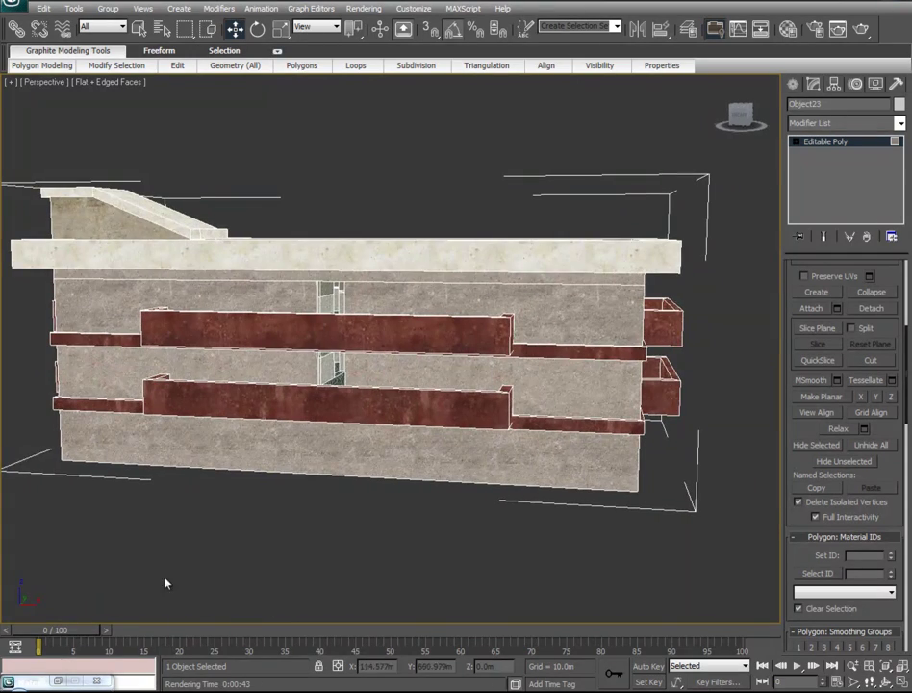
Apply the Concrete#20 sub-material to the narrow wall strip directly beneath the roof fascia and clear the selection.
{"action": "left_click", "coordinate": [565, 281]}
{"action": "middle_click_drag", "start_coordinate": [647, 383], "coordinate": [553, 324], "text": "alt"}
{"action": "middle_click_drag", "start_coordinate": [533, 250], "coordinate": [712, 365], "text": "alt"}
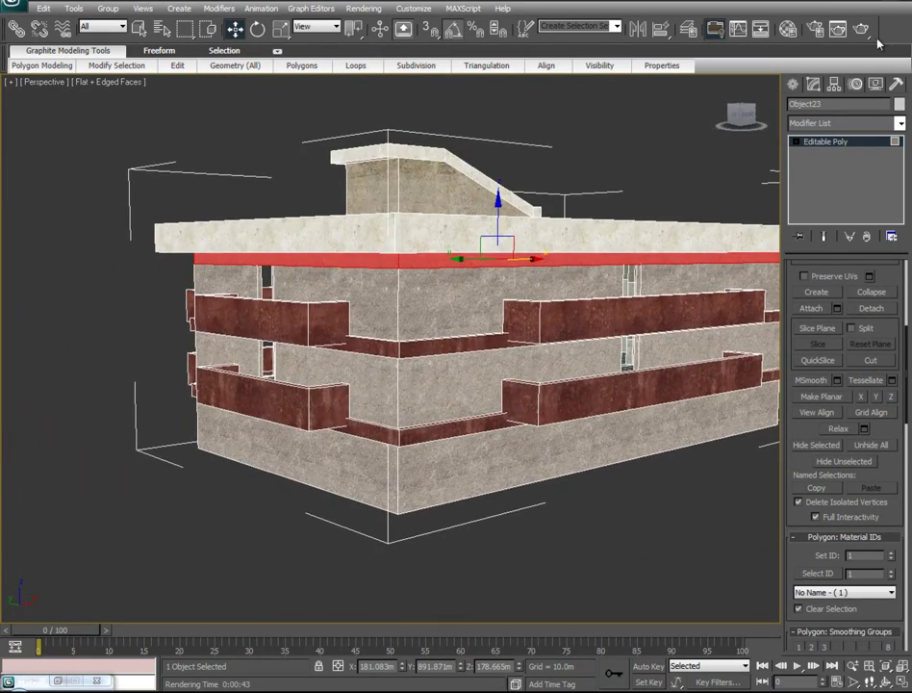
{"action": "left_click", "coordinate": [788, 30]}
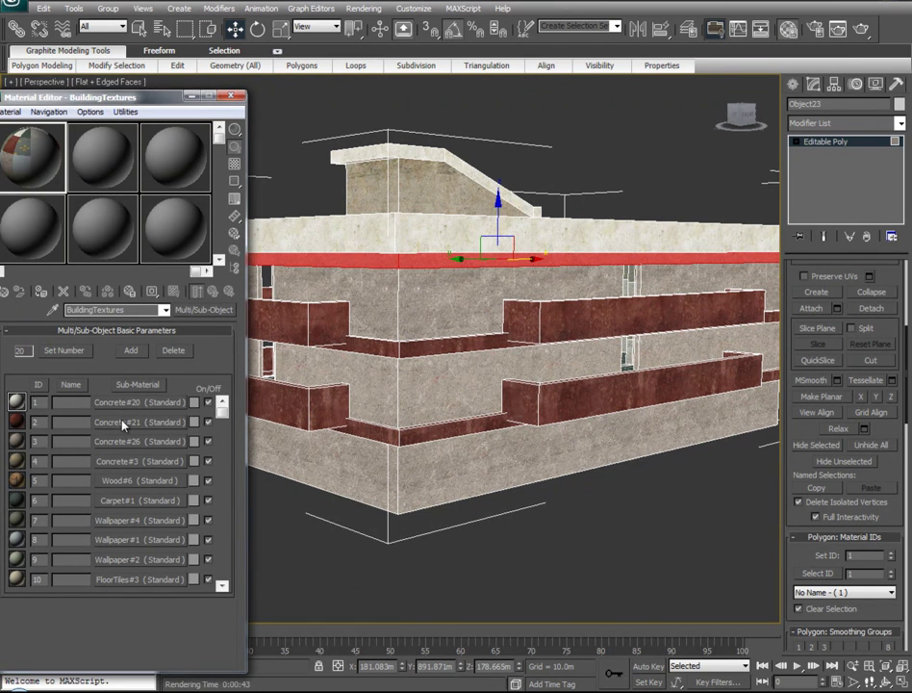
{"action": "left_click_drag", "start_coordinate": [125, 402], "coordinate": [306, 337]}
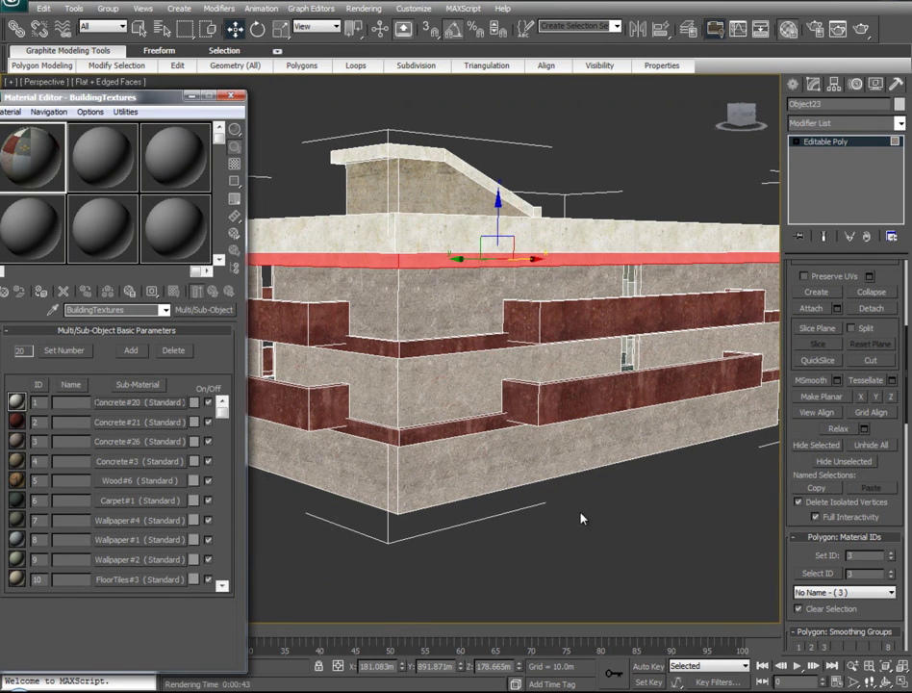
{"action": "left_click", "coordinate": [584, 480]}
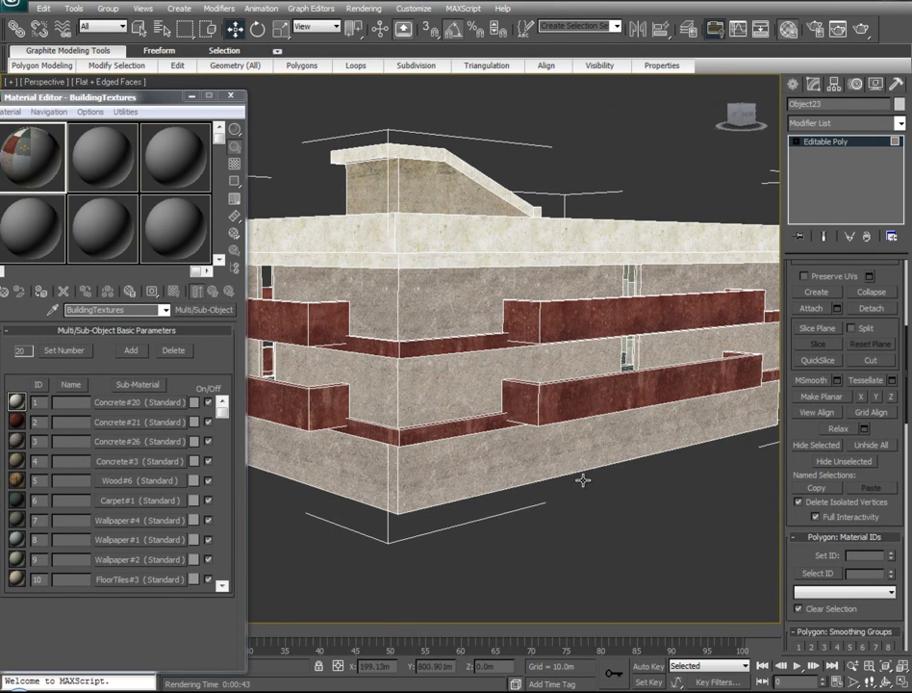
{"action": "left_click", "coordinate": [192, 97]}
{"action": "middle_click_drag", "start_coordinate": [281, 409], "coordinate": [523, 411], "text": "alt"}
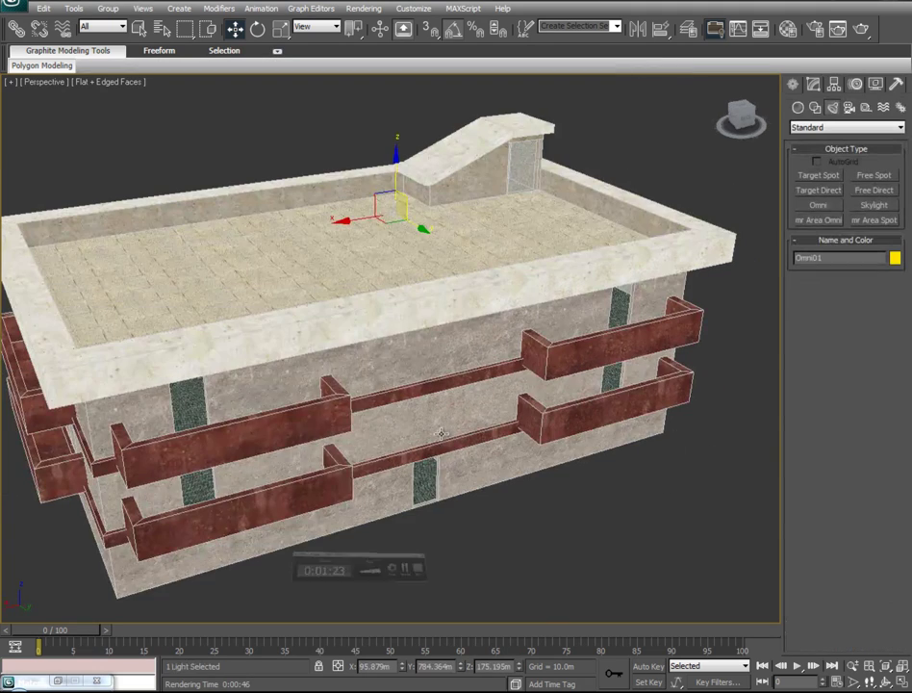
Select the inner wall and floor polygons of every balcony around the building object at polygon level.
{"action": "middle_click_drag", "start_coordinate": [516, 389], "coordinate": [551, 432], "text": "alt"}
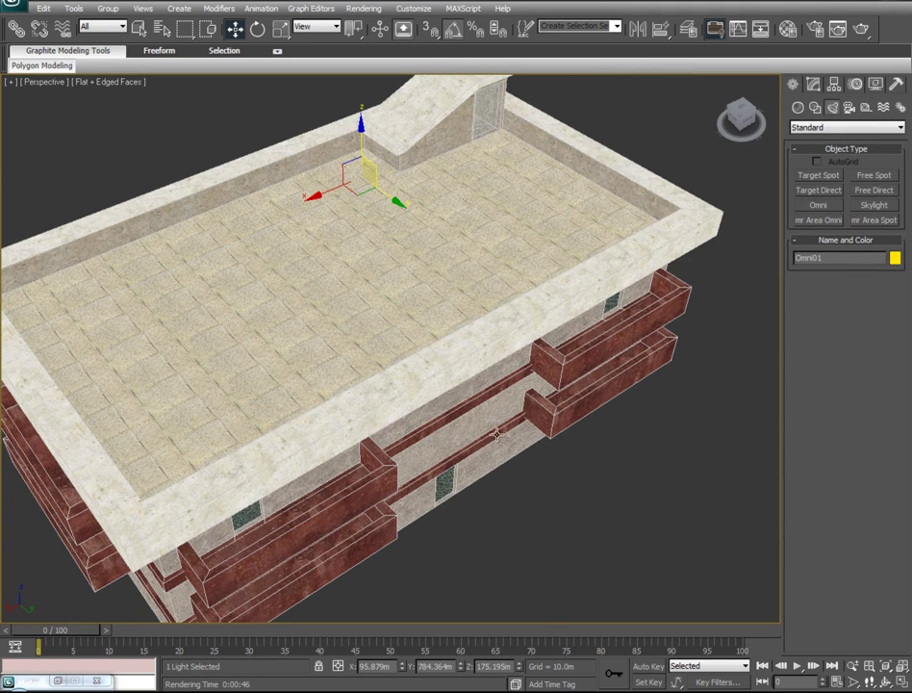
{"action": "left_click", "coordinate": [653, 309]}
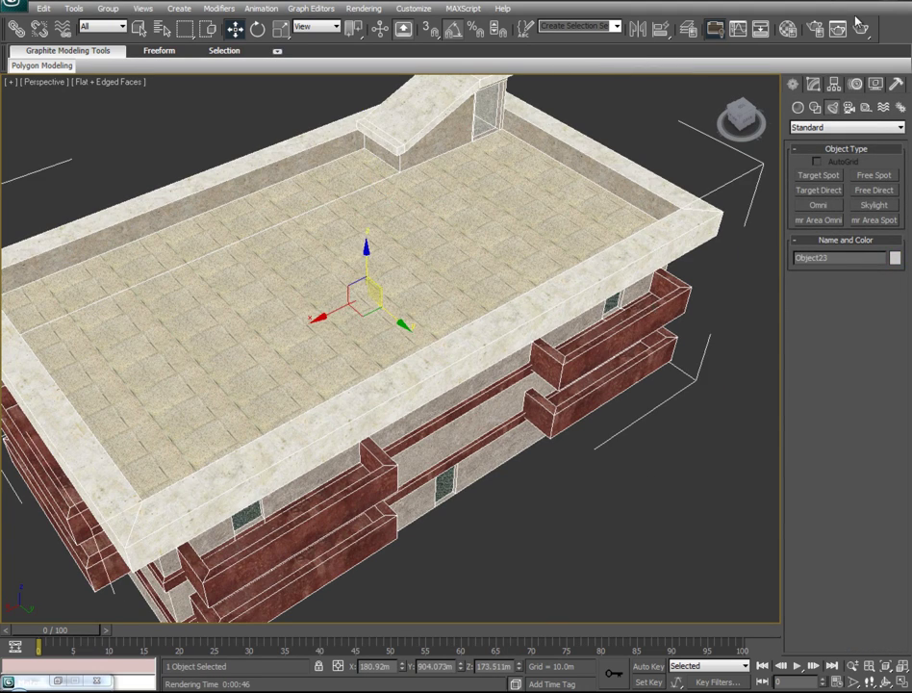
{"action": "left_click", "coordinate": [813, 85]}
{"action": "left_click", "coordinate": [865, 285]}
{"action": "left_click", "coordinate": [636, 306]}
{"action": "left_click", "coordinate": [652, 293], "text": "ctrl"}
{"action": "middle_click_drag", "start_coordinate": [651, 294], "coordinate": [504, 252], "text": "alt"}
{"action": "left_click", "coordinate": [304, 373], "text": "ctrl"}
{"action": "middle_click_drag", "start_coordinate": [423, 388], "coordinate": [224, 326], "text": "alt"}
{"action": "left_click", "coordinate": [191, 329], "text": "ctrl"}
{"action": "left_click", "coordinate": [189, 411], "text": "ctrl"}
{"action": "middle_click_drag", "start_coordinate": [239, 433], "coordinate": [270, 417], "text": "alt"}
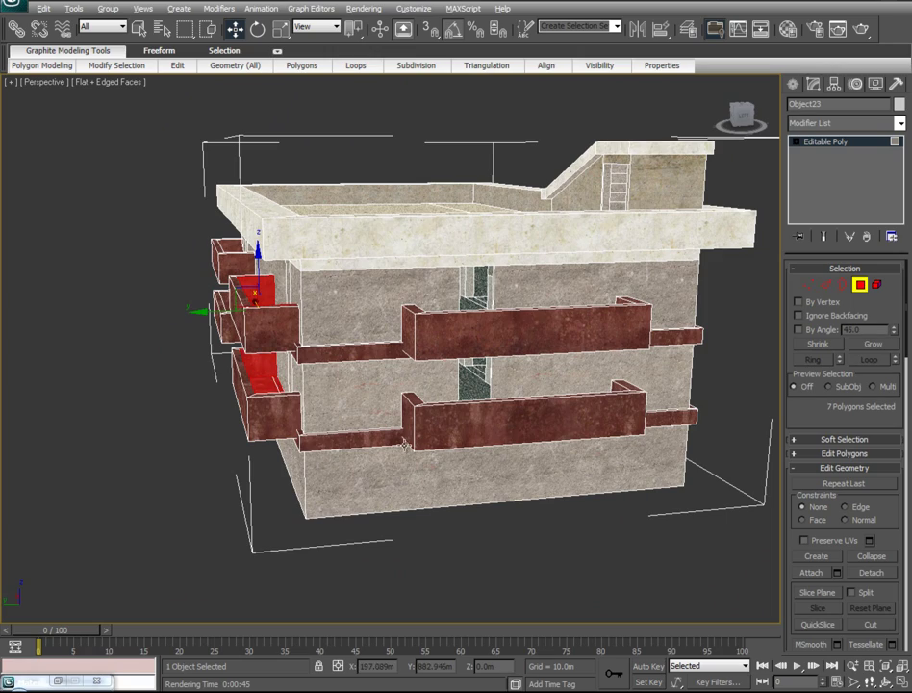
{"action": "middle_click_drag", "start_coordinate": [404, 444], "coordinate": [582, 485], "text": "alt"}
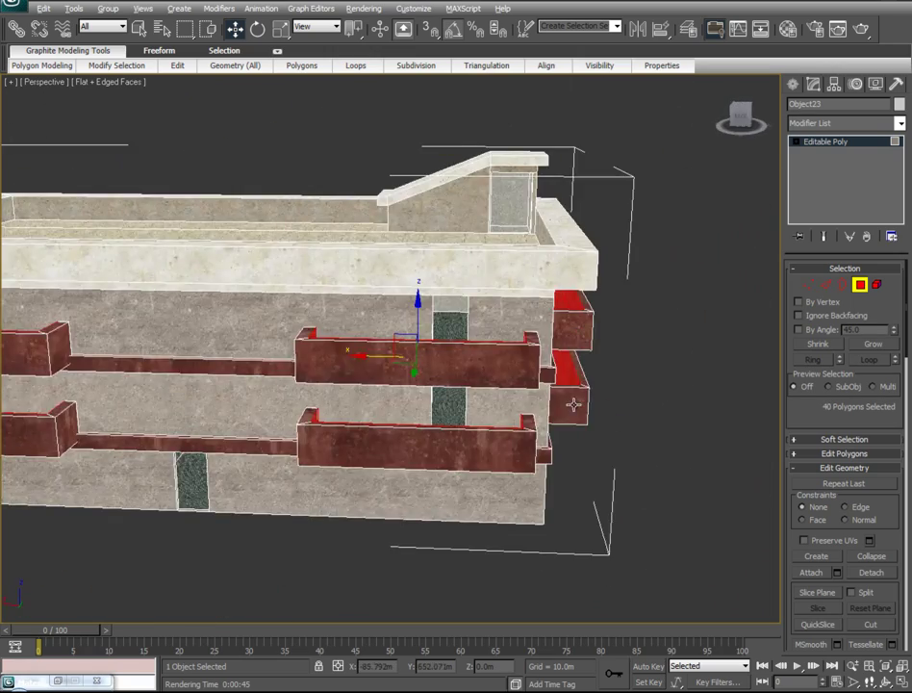
{"action": "middle_click_drag", "start_coordinate": [573, 403], "coordinate": [604, 418], "text": "alt"}
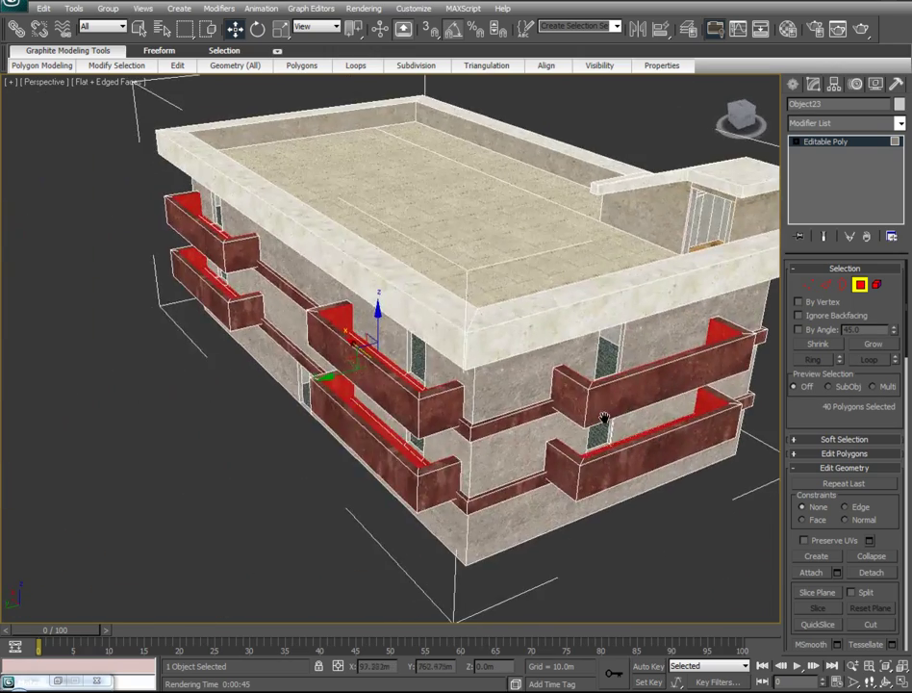
Apply the Concrete#26 sub-material to the selected balcony interiors and clear the selection.
{"action": "scroll", "coordinate": [605, 420], "scroll_direction": "up", "scroll_amount": 3}
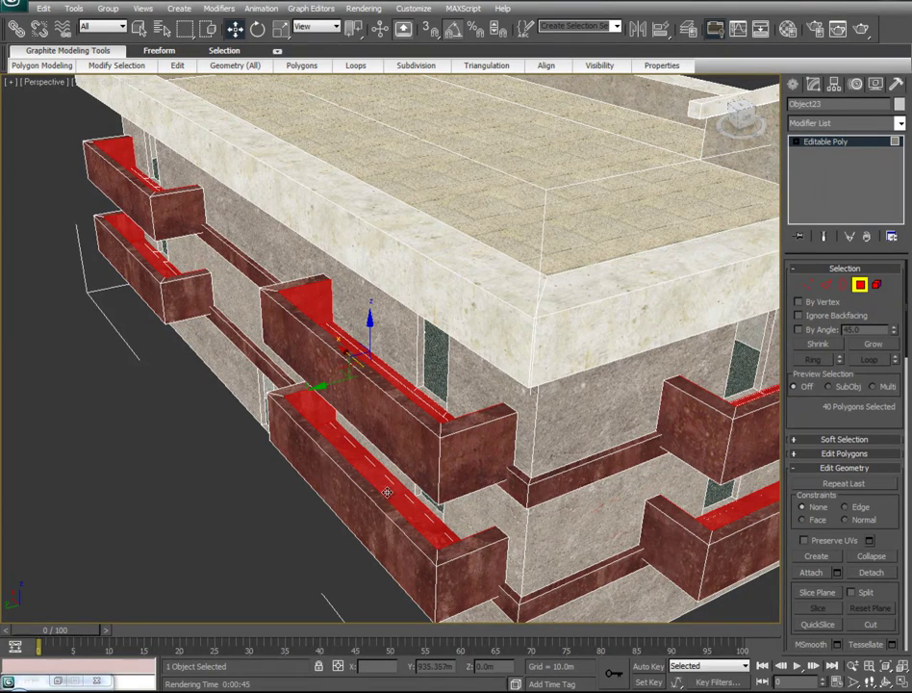
{"action": "key", "text": "m"}
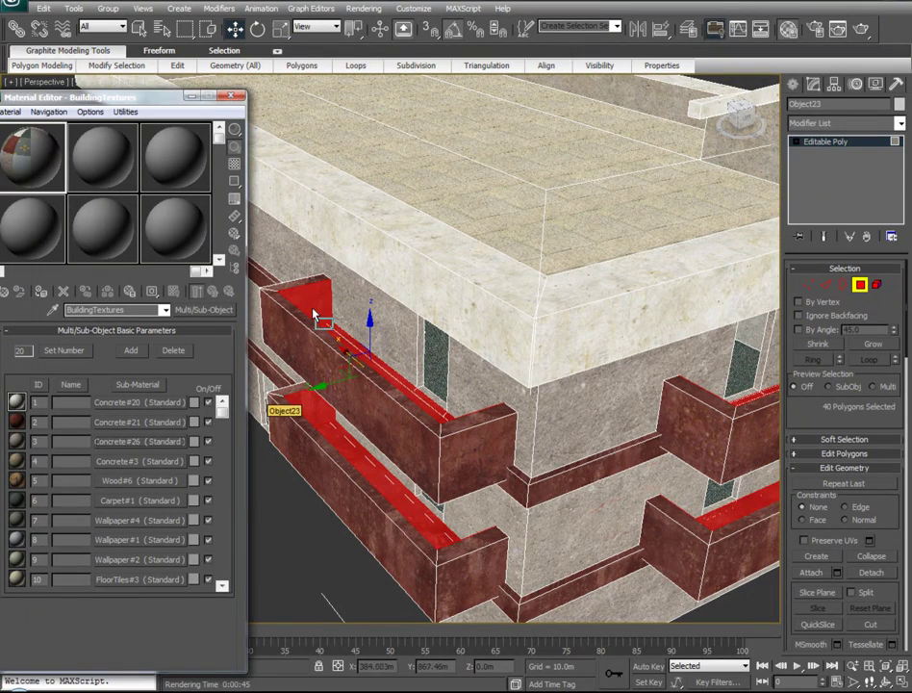
{"action": "left_click", "coordinate": [347, 583]}
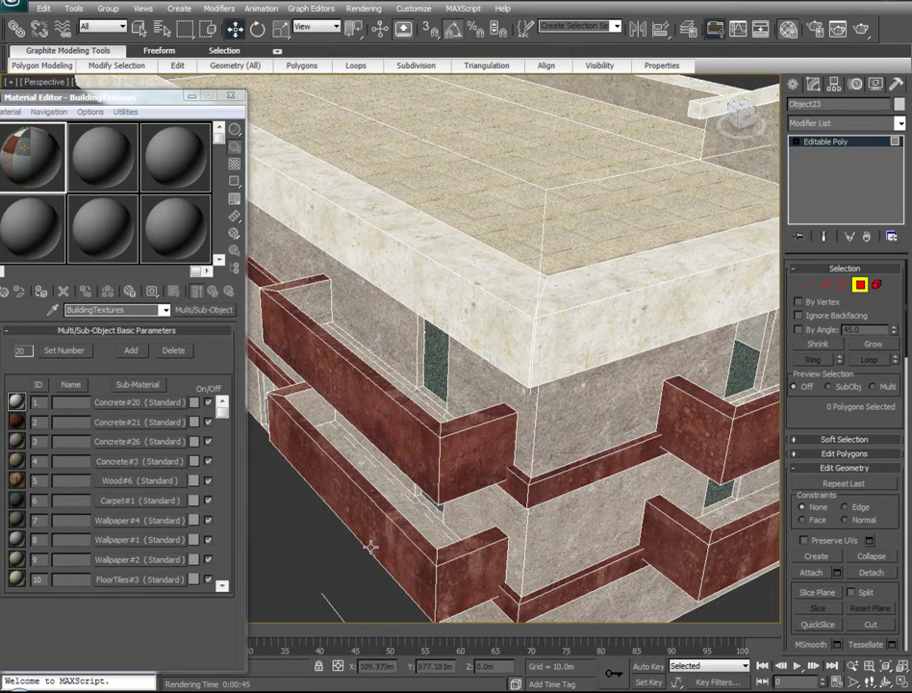
Select the outer faces of both floor ledges between the balconies on all sides of the building.
{"action": "middle_click_drag", "start_coordinate": [418, 480], "coordinate": [581, 324], "text": "alt"}
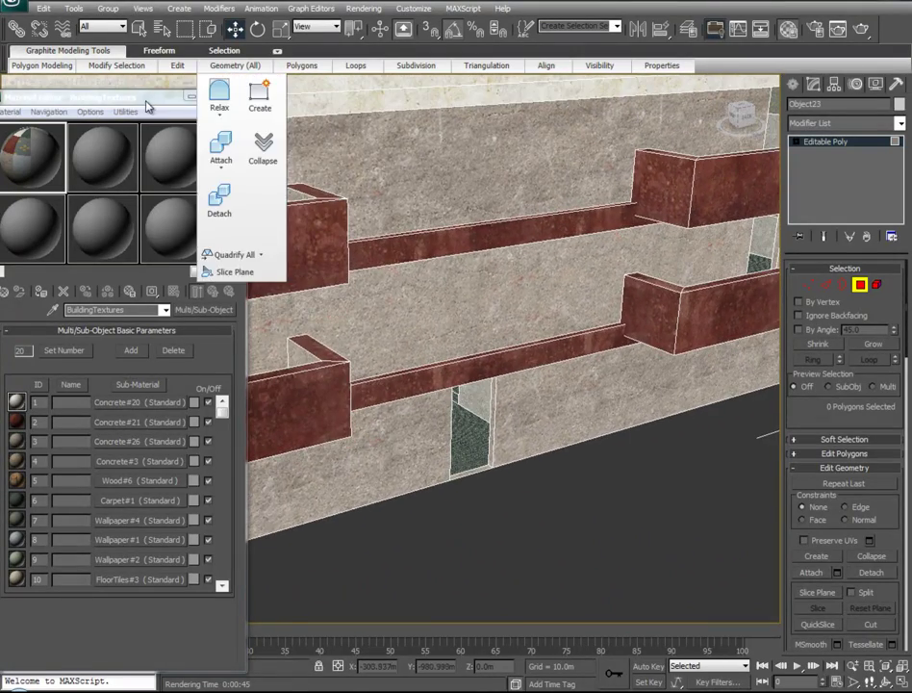
{"action": "left_click", "coordinate": [486, 236]}
{"action": "left_click", "coordinate": [508, 360], "text": "ctrl"}
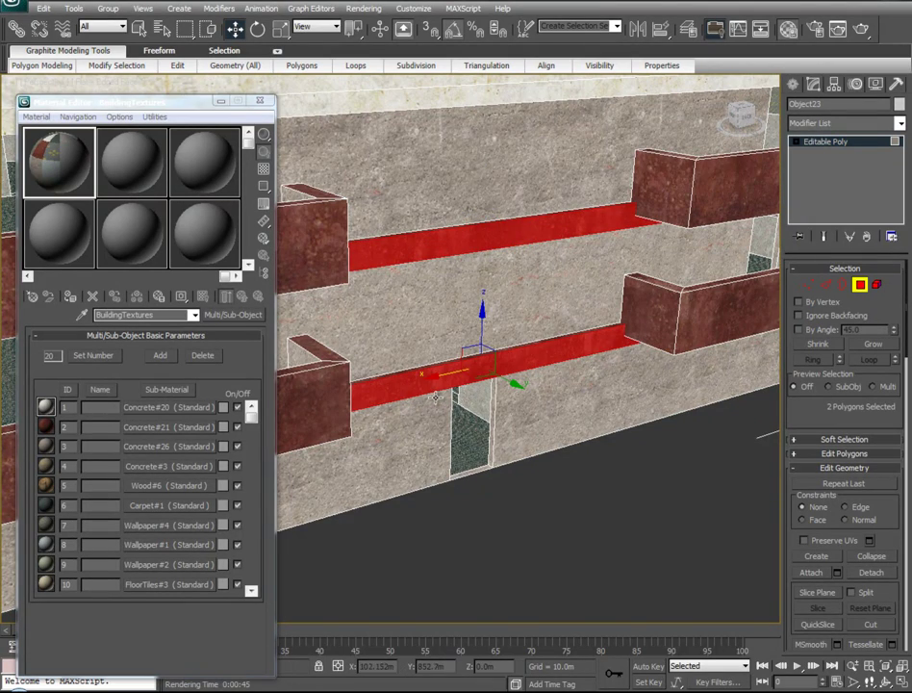
{"action": "middle_click_drag", "start_coordinate": [450, 370], "coordinate": [14, 343], "text": "alt"}
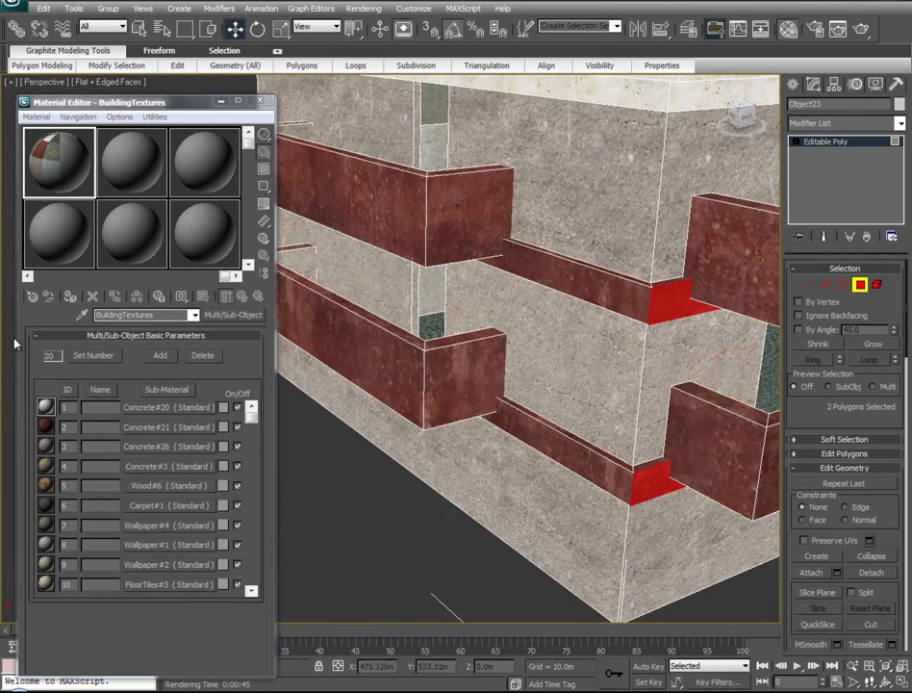
{"action": "left_click", "coordinate": [591, 278], "text": "ctrl"}
{"action": "left_click", "coordinate": [608, 475], "text": "ctrl"}
{"action": "middle_click_drag", "start_coordinate": [429, 405], "coordinate": [716, 429], "text": "alt"}
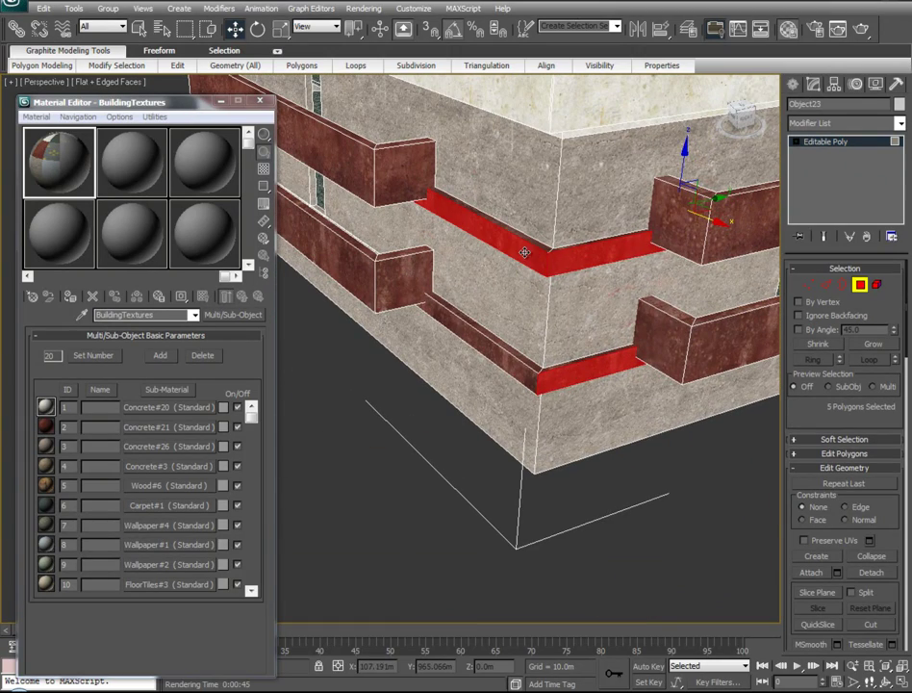
{"action": "left_click", "coordinate": [515, 385], "text": "ctrl"}
{"action": "middle_click_drag", "start_coordinate": [515, 385], "coordinate": [579, 412], "text": "alt"}
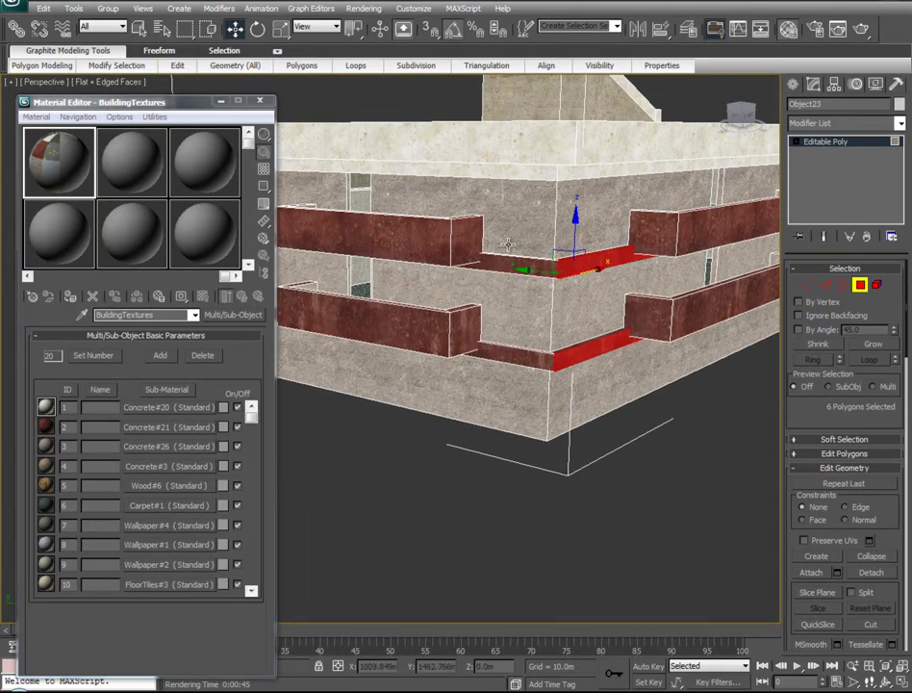
{"action": "left_click", "coordinate": [505, 353], "text": "ctrl"}
Apply the Concrete#20 sub-material to the selected ledge faces, clear the selection and put the Material Editor away.
{"action": "middle_click_drag", "start_coordinate": [342, 310], "coordinate": [153, 340], "text": "alt"}
{"action": "left_click_drag", "start_coordinate": [148, 409], "coordinate": [505, 364]}
{"action": "left_click", "coordinate": [703, 576]}
{"action": "middle_click_drag", "start_coordinate": [445, 439], "coordinate": [822, 320], "text": "alt"}
{"action": "scroll", "coordinate": [482, 436], "scroll_direction": "down", "scroll_amount": 3}
{"action": "scroll", "coordinate": [441, 429], "scroll_direction": "up", "scroll_amount": 3}
{"action": "left_click", "coordinate": [222, 101]}
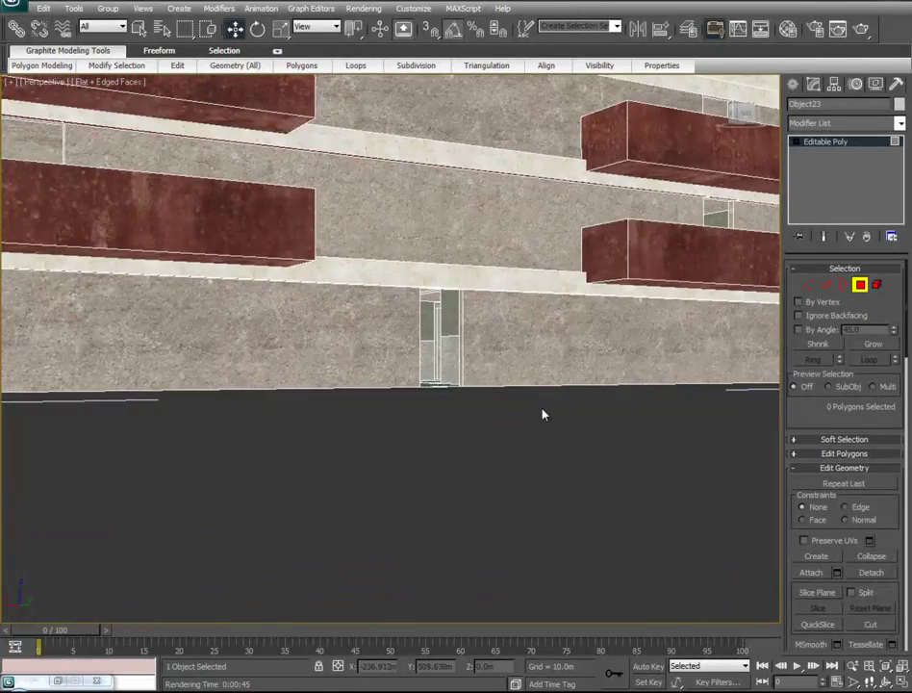
Select the inner frame polygons of the entrance and of the other door and window openings in the outer walls.
{"action": "middle_click_drag", "start_coordinate": [543, 412], "coordinate": [556, 436], "text": "alt"}
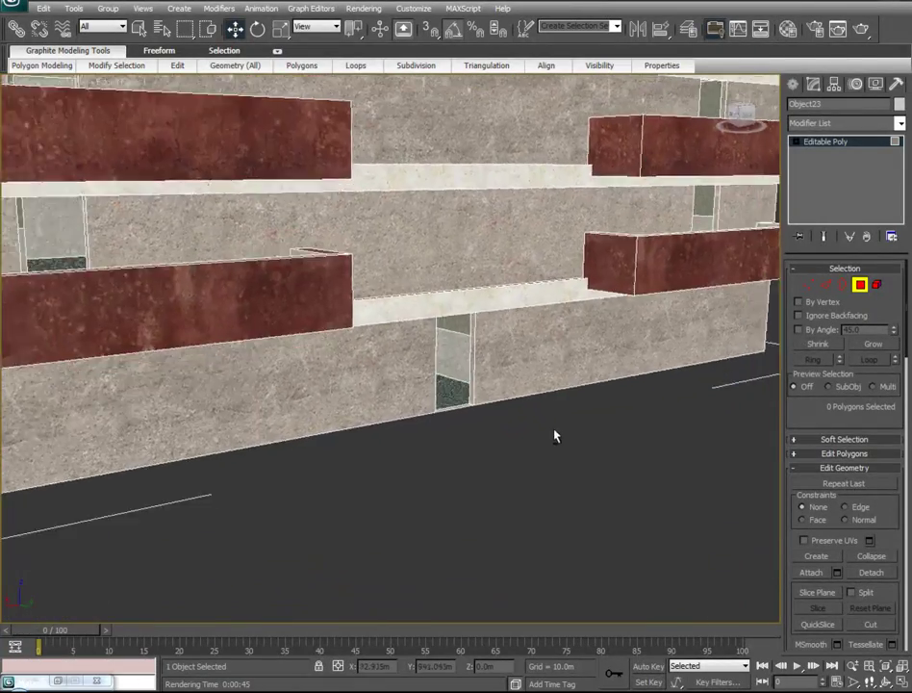
{"action": "scroll", "coordinate": [554, 436], "scroll_direction": "up", "scroll_amount": 8}
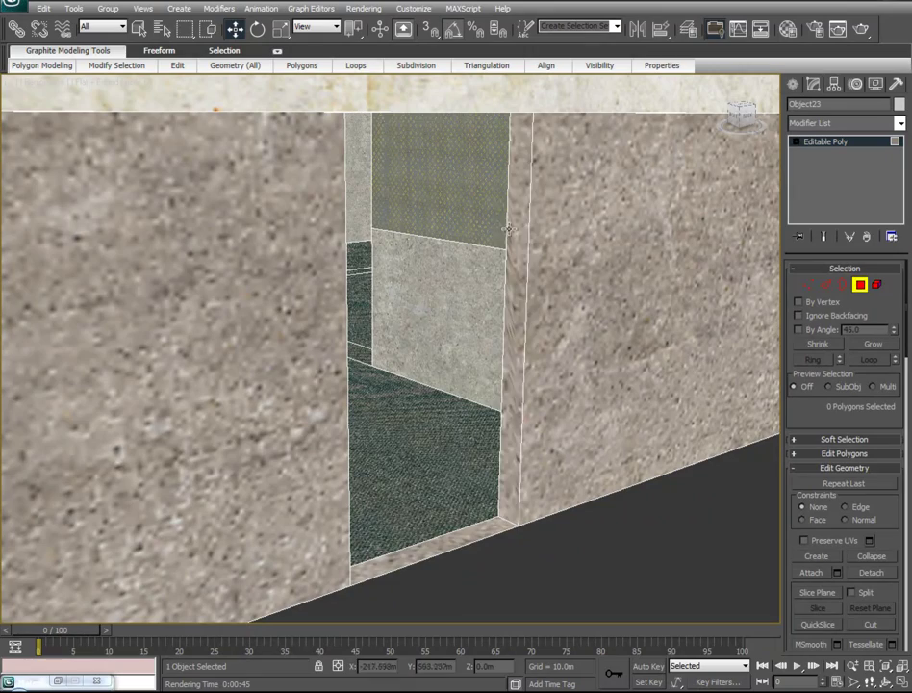
{"action": "left_click", "coordinate": [509, 228]}
{"action": "left_click", "coordinate": [455, 539], "text": "ctrl"}
{"action": "middle_click_drag", "start_coordinate": [442, 516], "coordinate": [614, 2], "text": "alt"}
{"action": "middle_click_drag", "start_coordinate": [416, 316], "coordinate": [327, 303], "text": "alt"}
{"action": "left_click", "coordinate": [326, 263], "text": "ctrl"}
{"action": "left_click", "coordinate": [276, 350], "text": "ctrl"}
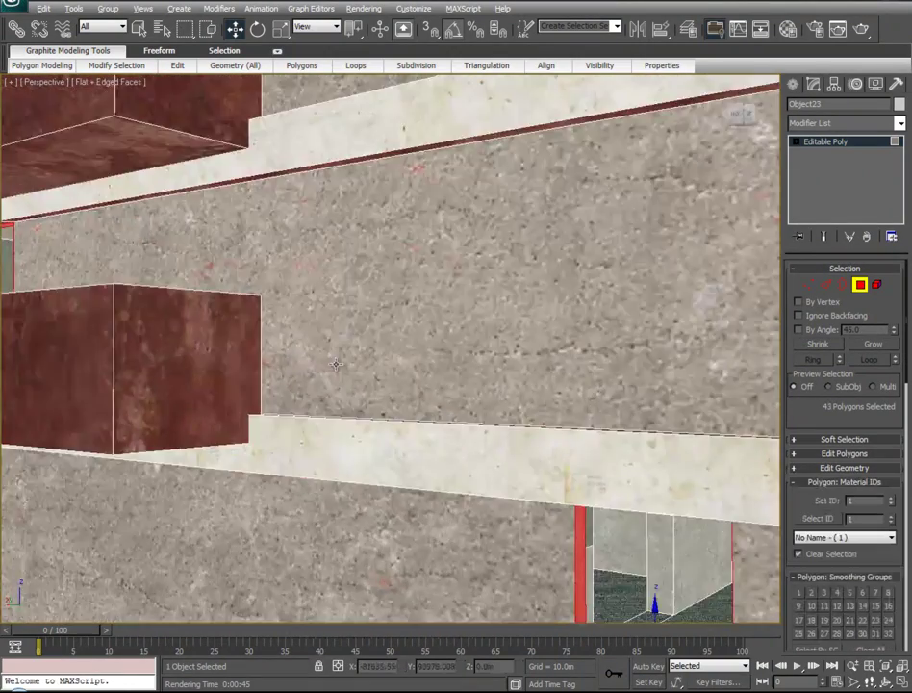
{"action": "scroll", "coordinate": [301, 372], "scroll_direction": "down", "scroll_amount": 8}
{"action": "middle_click_drag", "start_coordinate": [338, 381], "coordinate": [212, 407], "text": "alt"}
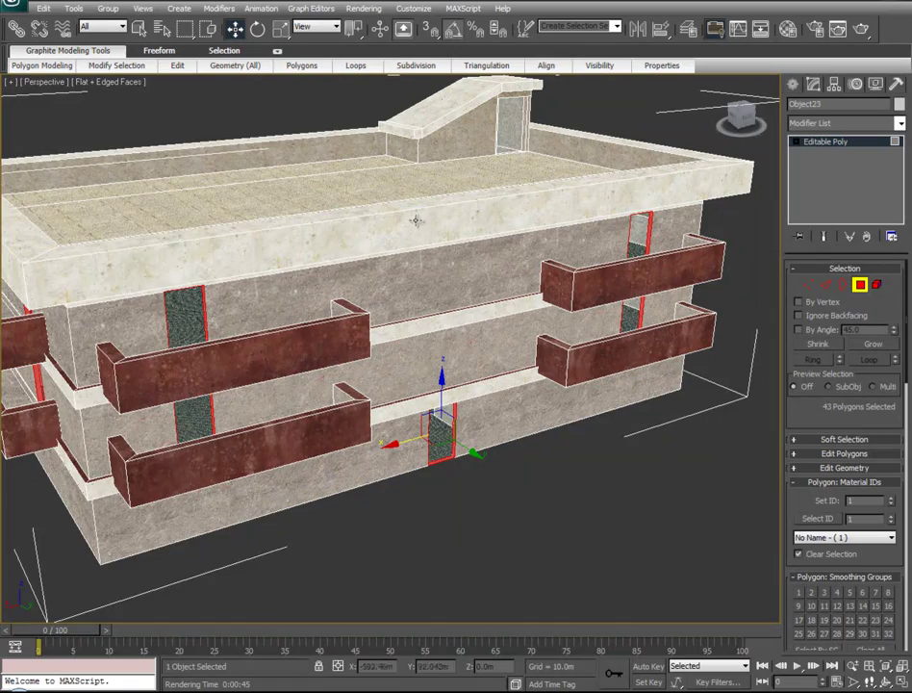
Apply the Concrete#20 sub-material to the selected door and window frame polygons.
{"action": "key", "text": "m"}
{"action": "middle_click_drag", "start_coordinate": [378, 467], "coordinate": [401, 436], "text": "alt"}
{"action": "middle_click_drag", "start_coordinate": [454, 452], "coordinate": [454, 131], "text": "ctrl+alt"}
{"action": "middle_click_drag", "start_coordinate": [454, 131], "coordinate": [408, 4]}
{"action": "left_click_drag", "start_coordinate": [190, 474], "coordinate": [550, 537]}
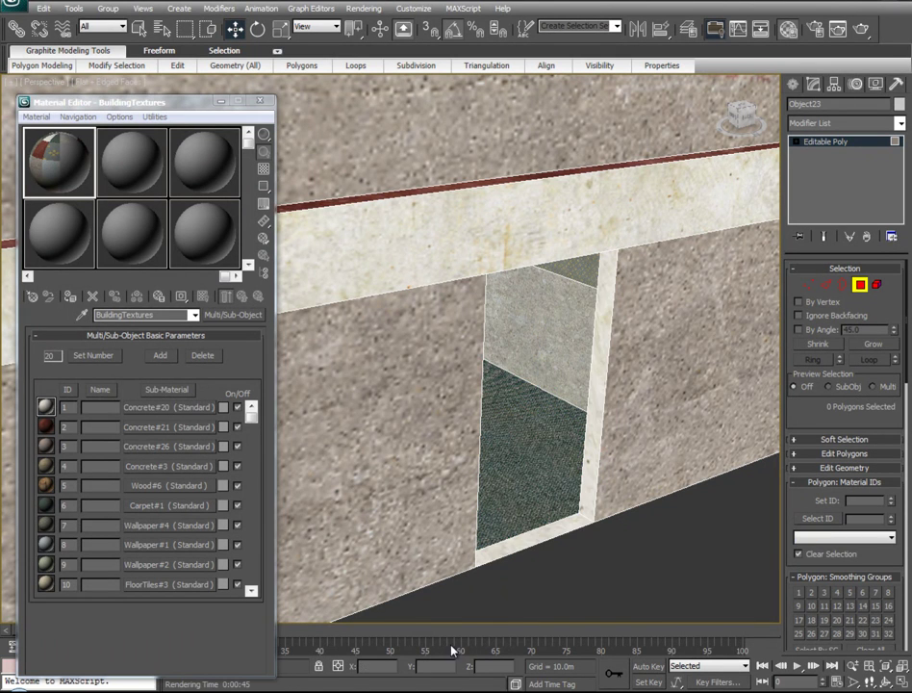
Add a UVW Mapping modifier with box mapping to the selected door and window frame polygons.
{"action": "left_click", "coordinate": [899, 122]}
{"action": "scroll", "coordinate": [845, 433], "scroll_direction": "down", "scroll_amount": 10}
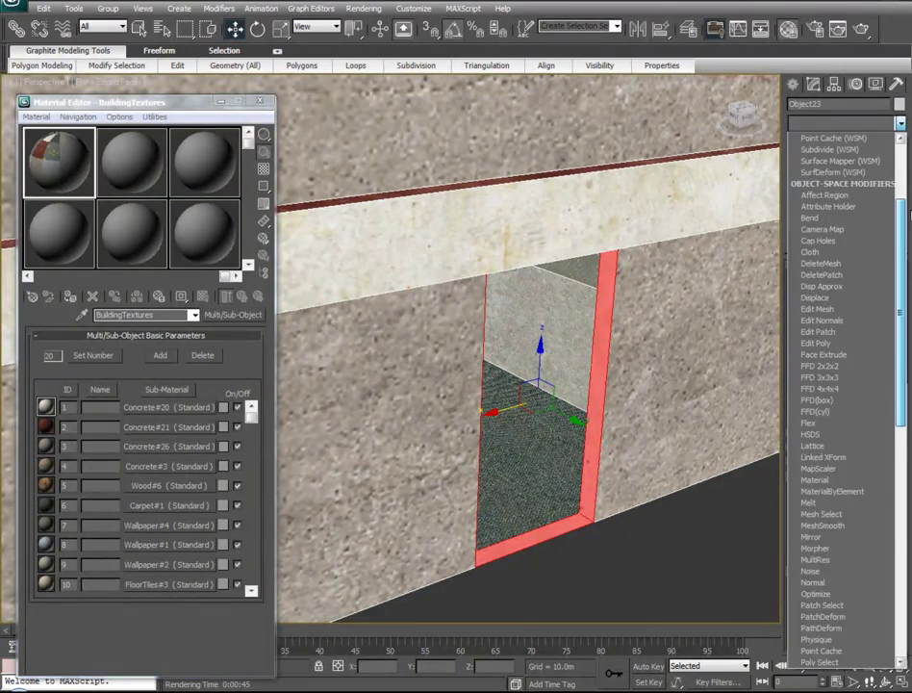
{"action": "left_click", "coordinate": [845, 562]}
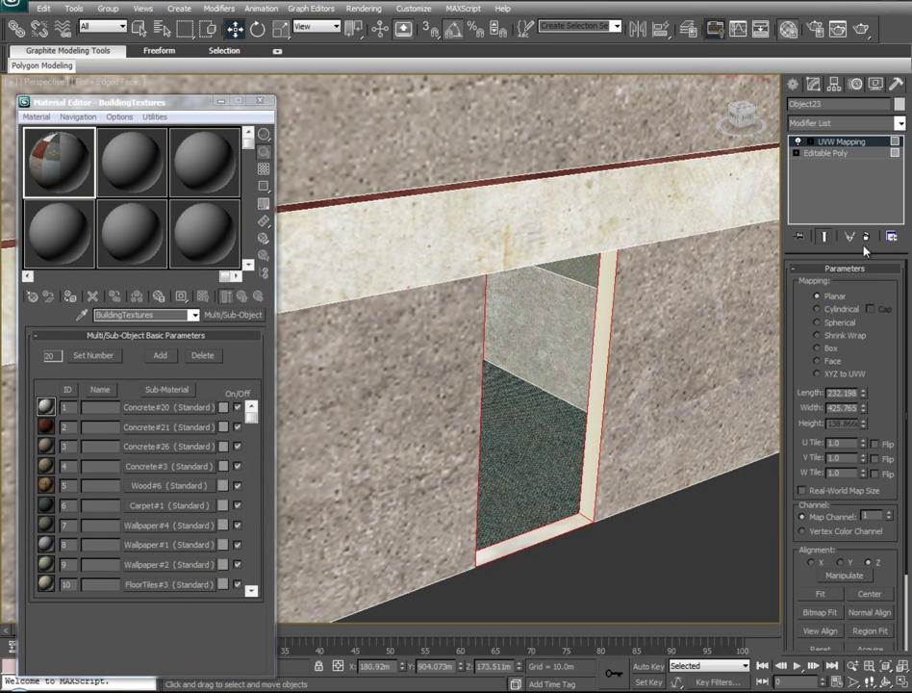
{"action": "left_click", "coordinate": [829, 350]}
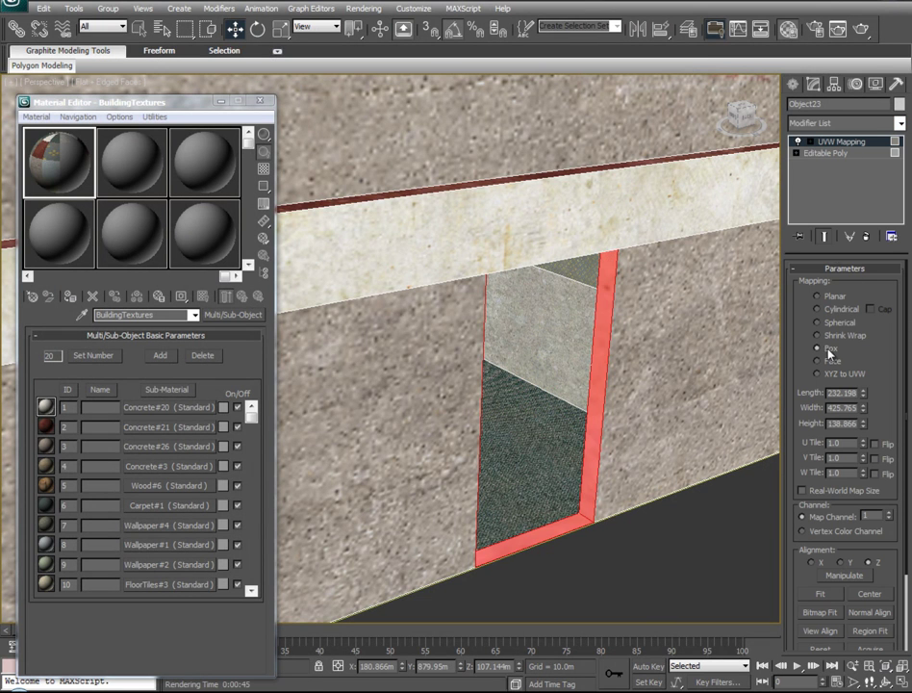
{"action": "scroll", "coordinate": [621, 264], "scroll_direction": "down", "scroll_amount": 10}
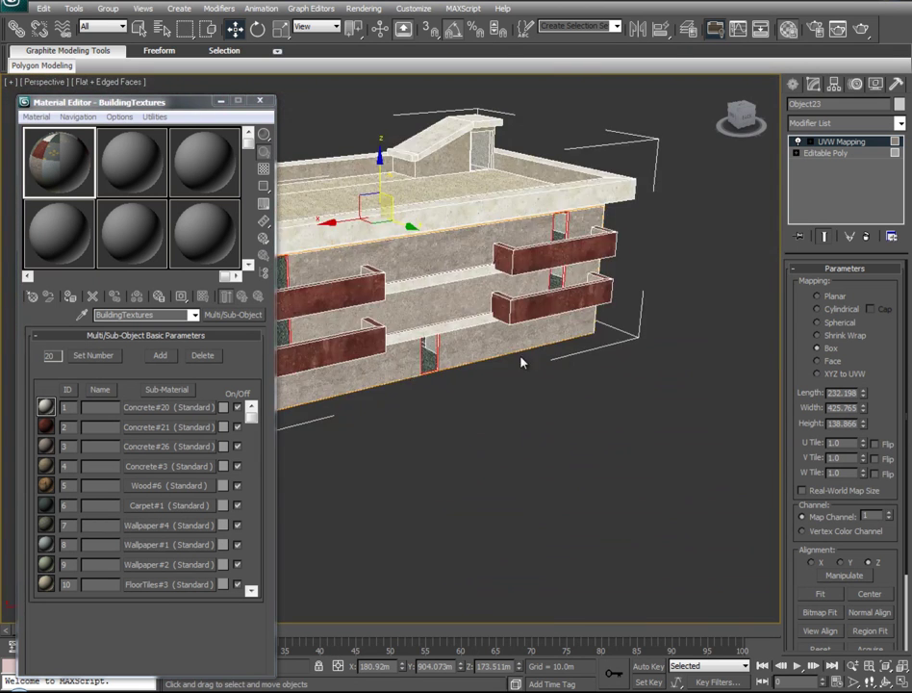
Scale the box mapping gizmo of the door and window frame faces down uniformly to about 37% and inspect the ground-floor door frame.
{"action": "key", "text": "e"}
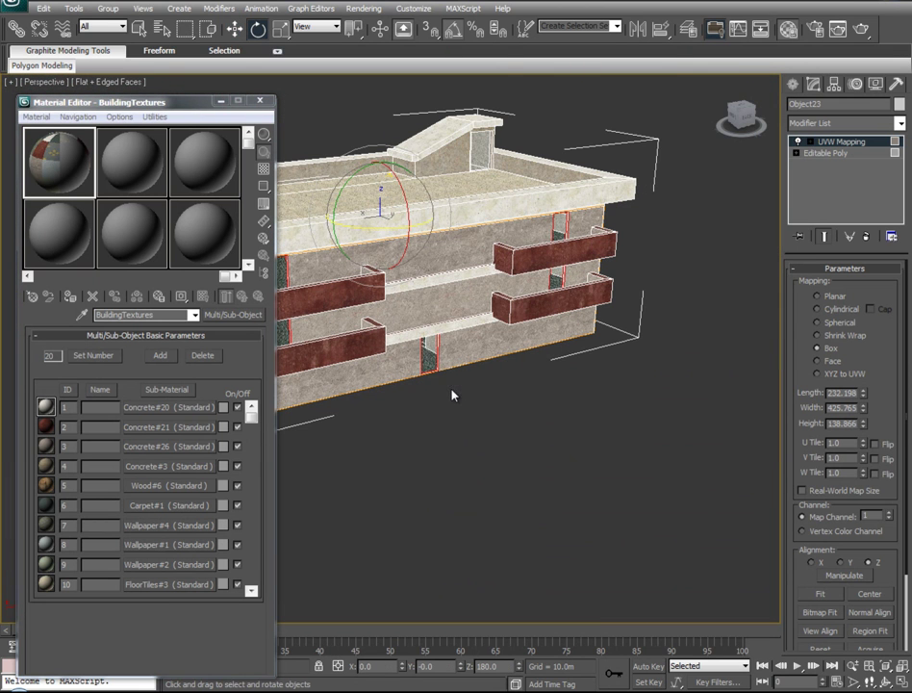
{"action": "right_click", "coordinate": [435, 367]}
{"action": "left_click", "coordinate": [455, 401]}
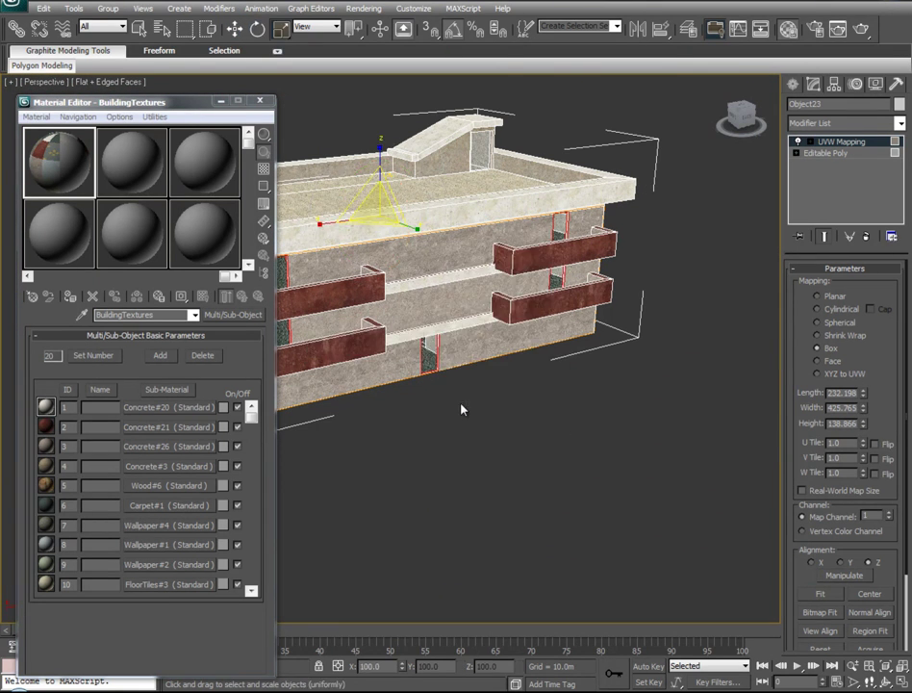
{"action": "scroll", "coordinate": [409, 329], "scroll_direction": "down", "scroll_amount": 5}
{"action": "scroll", "coordinate": [409, 329], "scroll_direction": "up", "scroll_amount": 5}
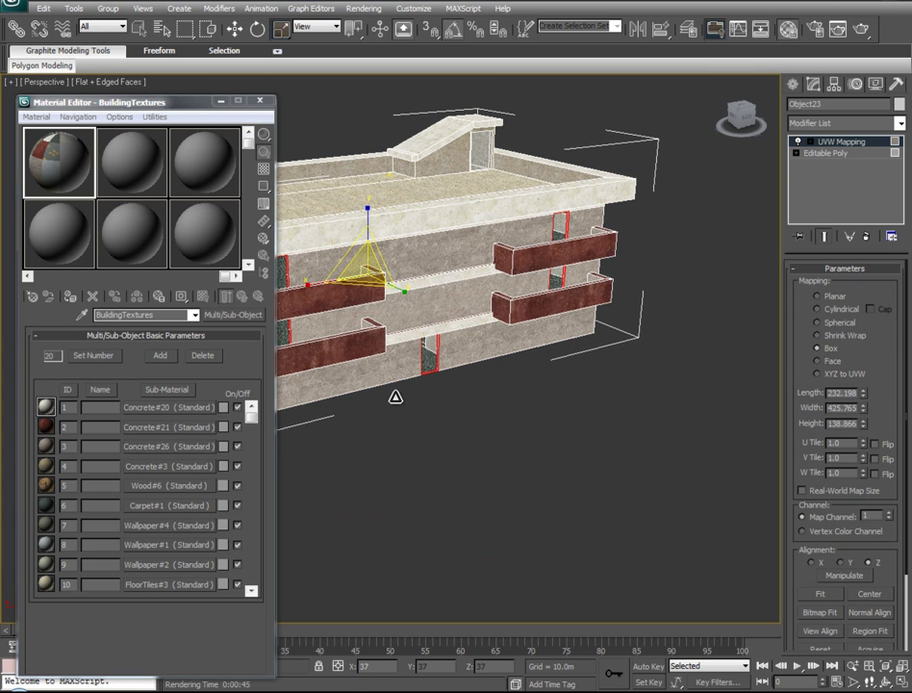
{"action": "scroll", "coordinate": [487, 404], "scroll_direction": "up", "scroll_amount": 10}
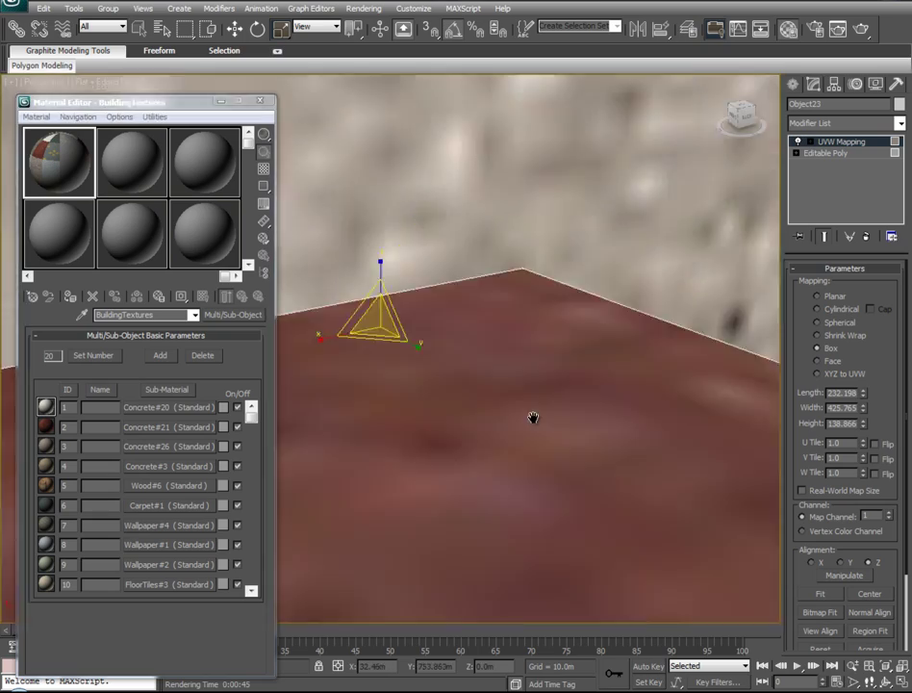
{"action": "middle_click_drag", "start_coordinate": [359, 71], "coordinate": [199, 649]}
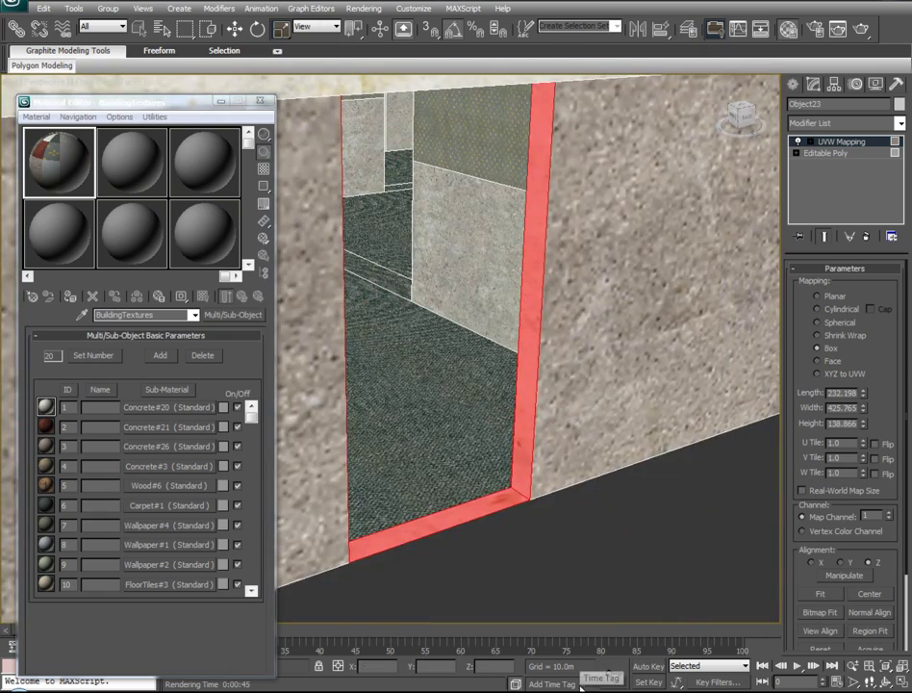
{"action": "middle_click_drag", "start_coordinate": [648, 474], "coordinate": [778, 513], "text": "alt"}
{"action": "scroll", "coordinate": [583, 471], "scroll_direction": "down", "scroll_amount": 3}
{"action": "scroll", "coordinate": [770, 508], "scroll_direction": "down", "scroll_amount": 2}
{"action": "scroll", "coordinate": [578, 414], "scroll_direction": "up", "scroll_amount": 2}
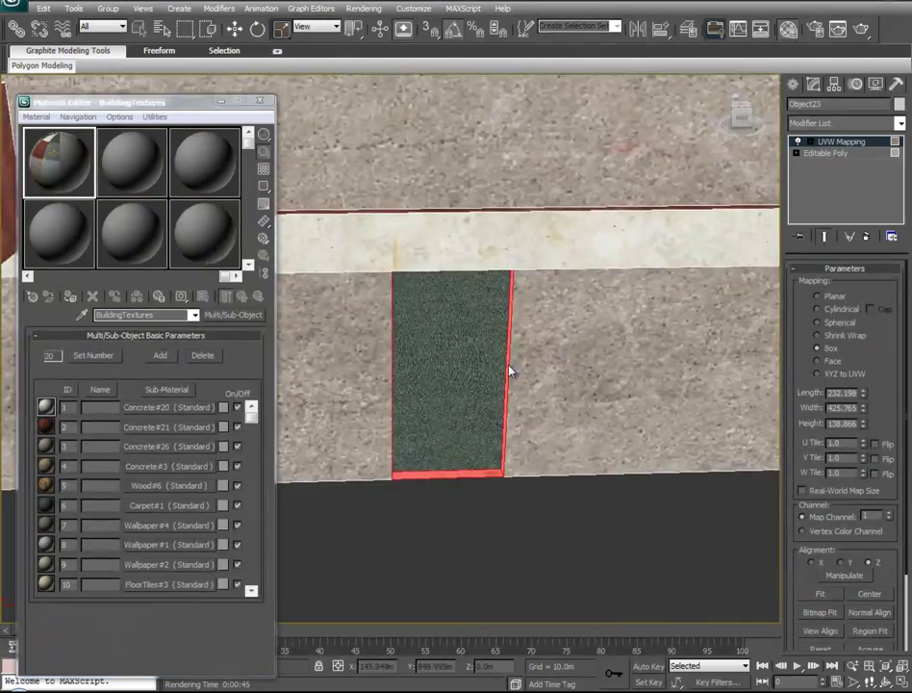
Scale the frames' mapping gizmo along X and Y to about 88% and uniformly to about 64%, and collapse the modifier into the Editable Poly.
{"action": "scroll", "coordinate": [511, 372], "scroll_direction": "down", "scroll_amount": 3}
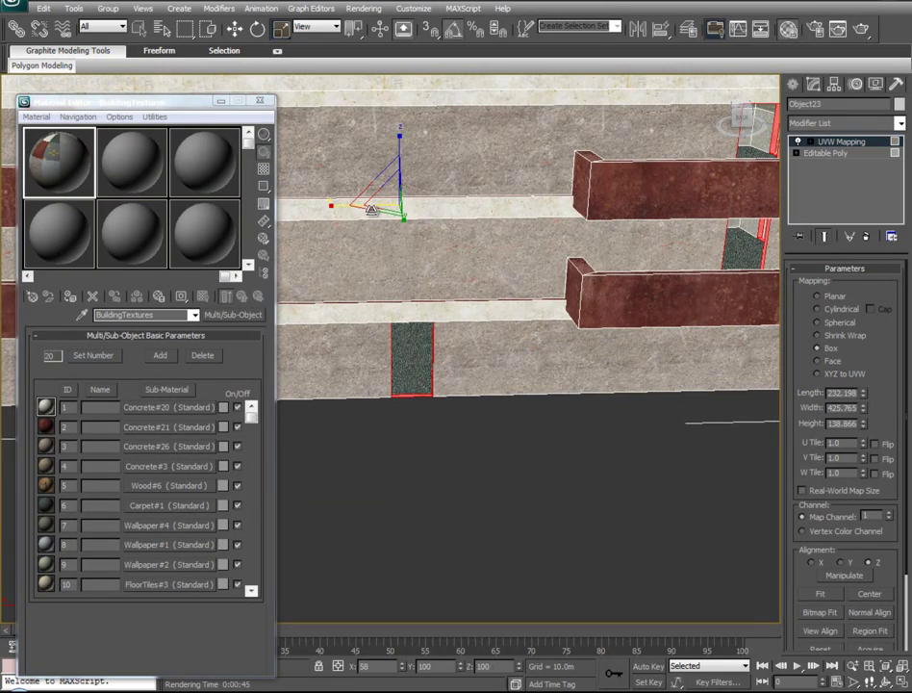
{"action": "scroll", "coordinate": [385, 221], "scroll_direction": "down", "scroll_amount": 6}
{"action": "middle_click_drag", "start_coordinate": [412, 277], "coordinate": [551, 493], "text": "alt"}
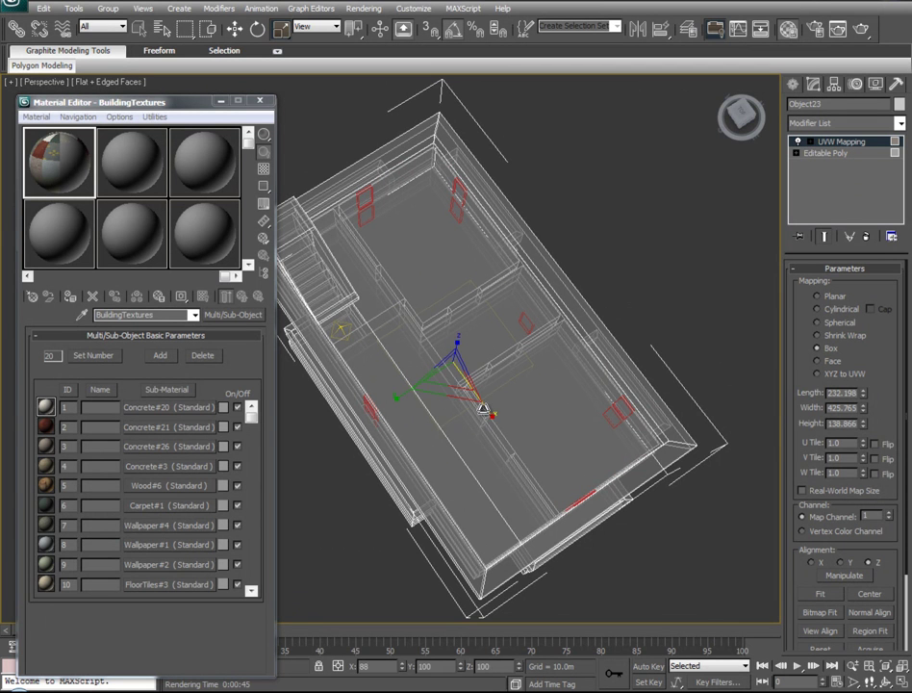
{"action": "left_click_drag", "start_coordinate": [419, 397], "coordinate": [404, 395]}
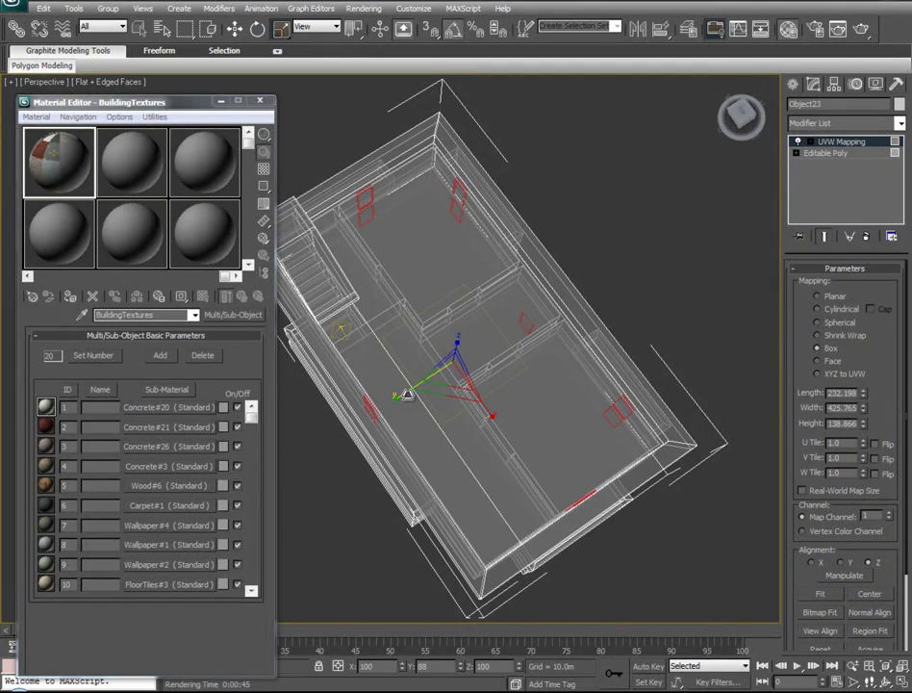
{"action": "middle_click_drag", "start_coordinate": [408, 394], "coordinate": [460, 314], "text": "alt"}
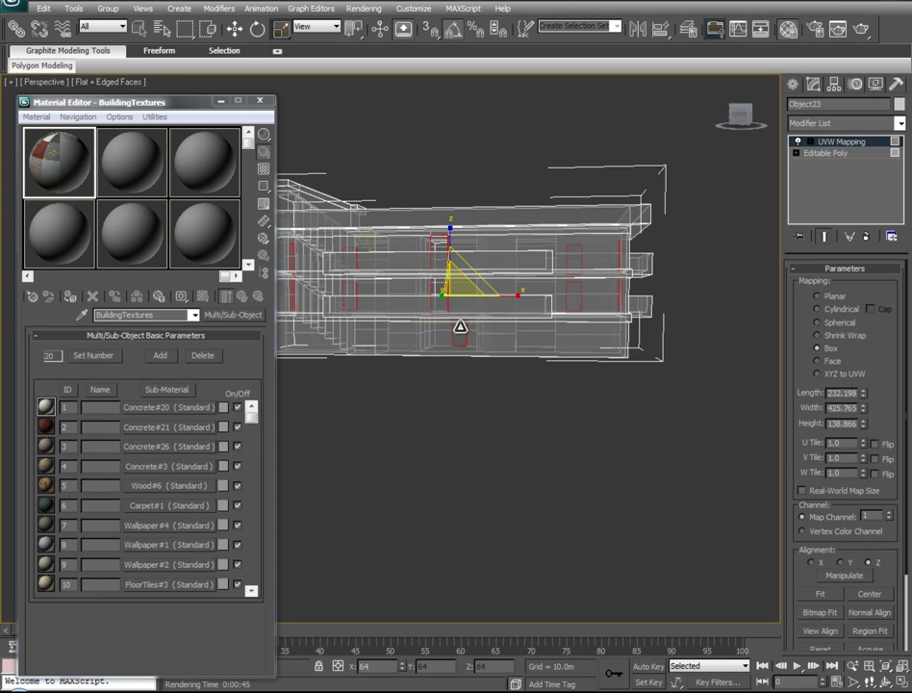
{"action": "right_click", "coordinate": [847, 146]}
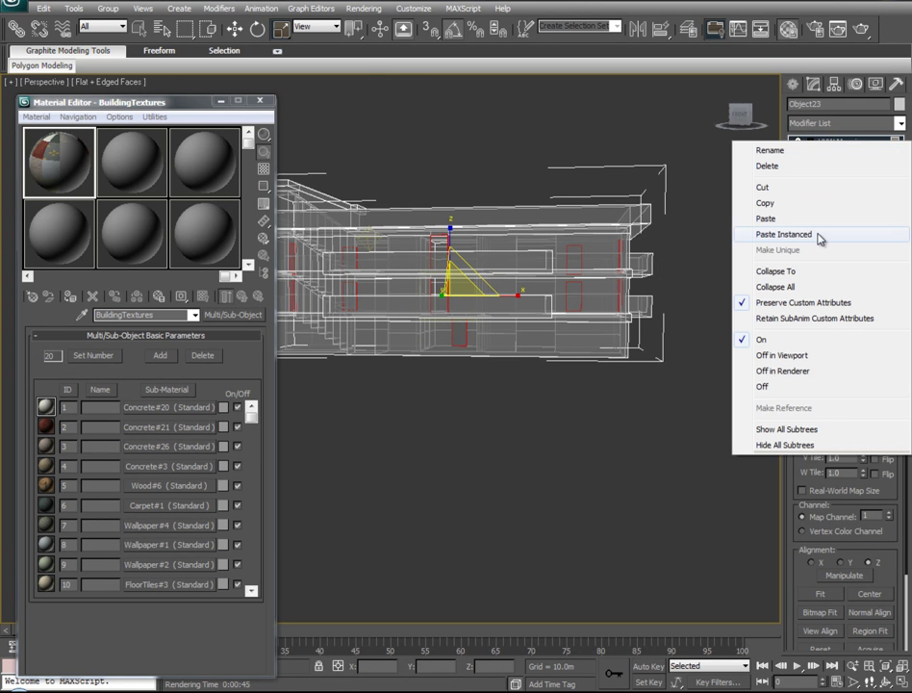
{"action": "left_click", "coordinate": [784, 273]}
Put the Material Editor away and select the eight edge polygons around the sloped roof slab of the rooftop stairwell.
{"action": "scroll", "coordinate": [495, 334], "scroll_direction": "up", "scroll_amount": 6}
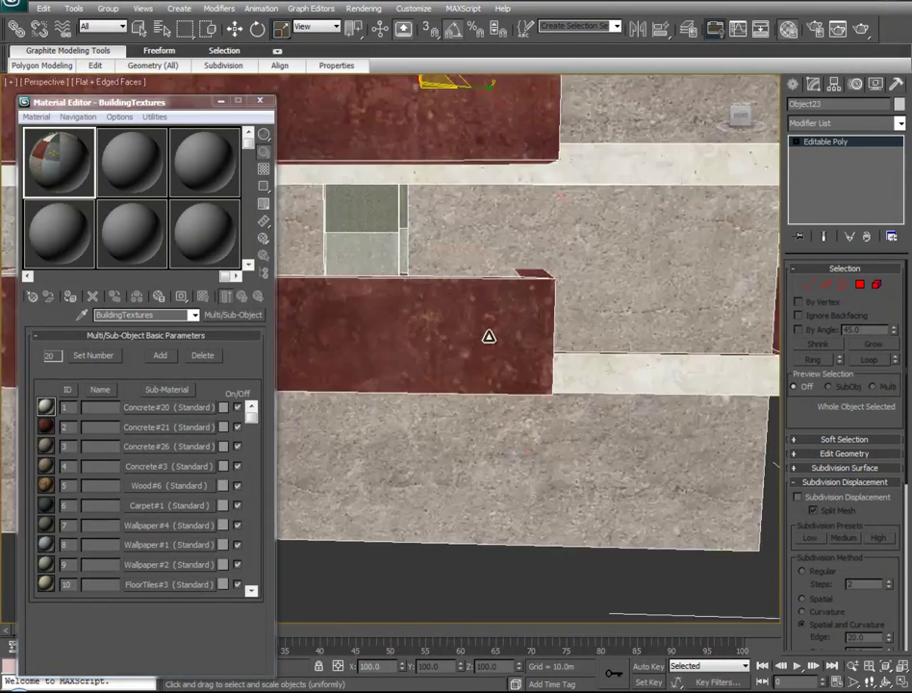
{"action": "scroll", "coordinate": [490, 339], "scroll_direction": "down", "scroll_amount": 2}
{"action": "middle_click_drag", "start_coordinate": [490, 339], "coordinate": [409, 386], "text": "alt"}
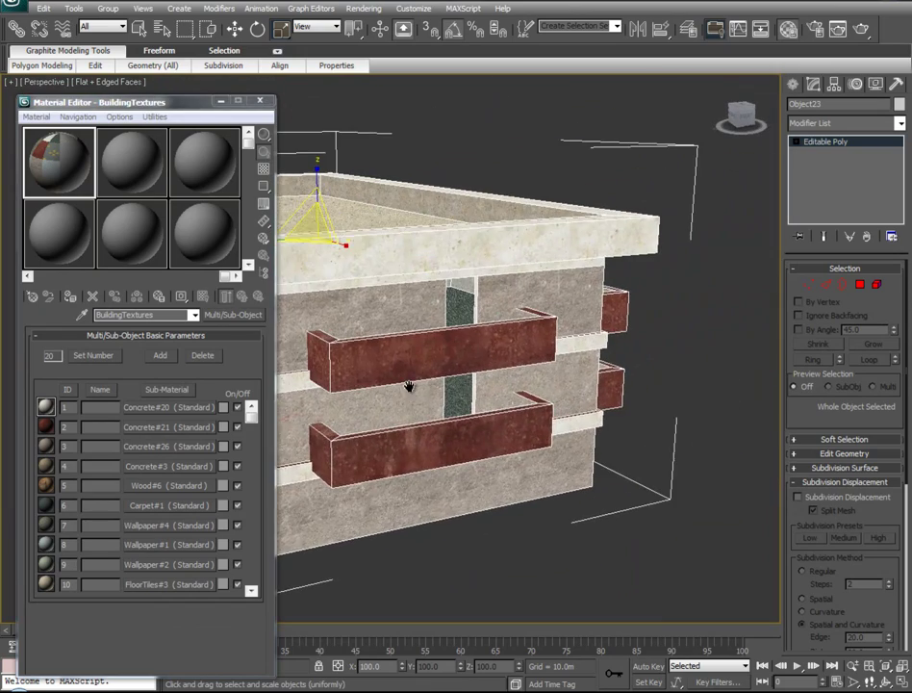
{"action": "left_click", "coordinate": [261, 101]}
{"action": "middle_click_drag", "start_coordinate": [381, 245], "coordinate": [103, 356], "text": "alt"}
{"action": "scroll", "coordinate": [544, 256], "scroll_direction": "up", "scroll_amount": 3}
{"action": "left_click", "coordinate": [859, 284]}
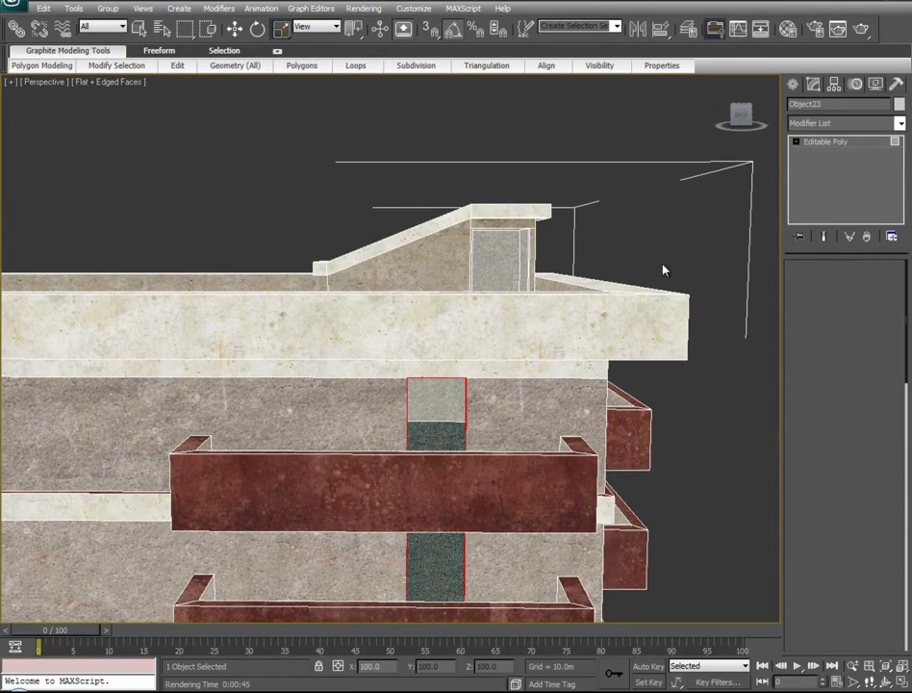
{"action": "left_click", "coordinate": [505, 211]}
{"action": "left_click", "coordinate": [442, 224], "text": "ctrl"}
{"action": "left_click", "coordinate": [321, 269], "text": "ctrl"}
{"action": "middle_click_drag", "start_coordinate": [521, 247], "coordinate": [332, 285], "text": "alt"}
{"action": "left_click", "coordinate": [284, 257], "text": "ctrl"}
{"action": "middle_click_drag", "start_coordinate": [385, 268], "coordinate": [260, 251], "text": "alt"}
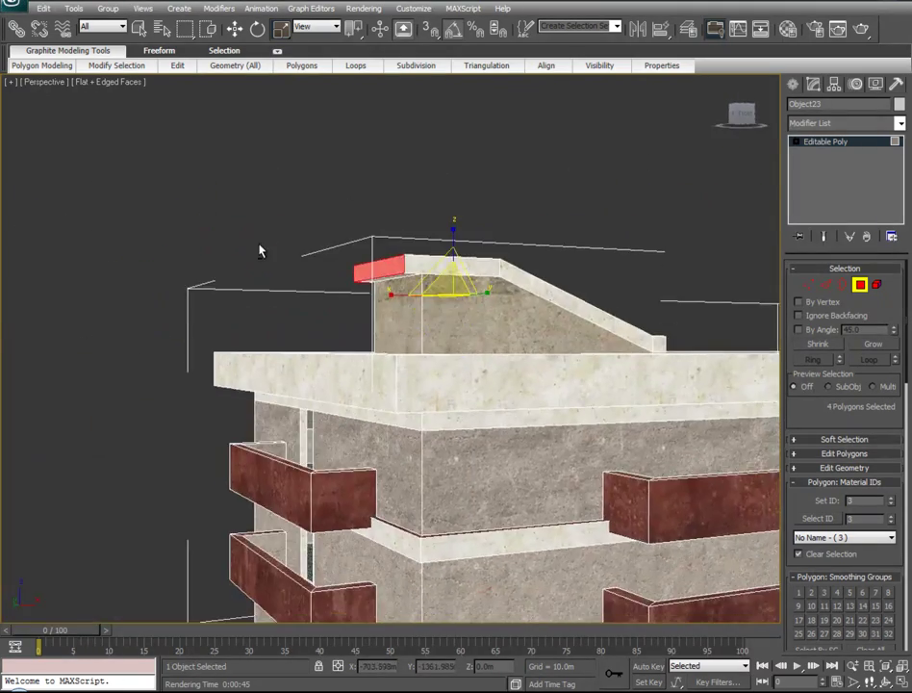
{"action": "left_click", "coordinate": [520, 279], "text": "ctrl"}
{"action": "left_click", "coordinate": [663, 344], "text": "ctrl"}
{"action": "middle_click_drag", "start_coordinate": [663, 344], "coordinate": [499, 376], "text": "alt"}
{"action": "left_click", "coordinate": [500, 376], "text": "ctrl"}
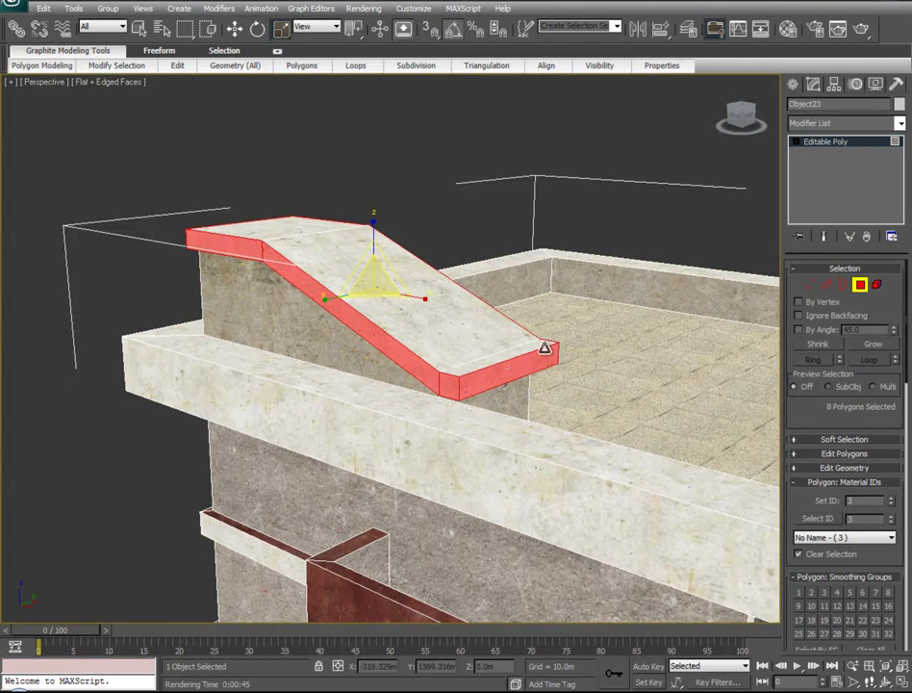
Apply the Concrete#21 sub-material to the selected roof slab edge polygons and minimise the Material Editor.
{"action": "left_click", "coordinate": [787, 30]}
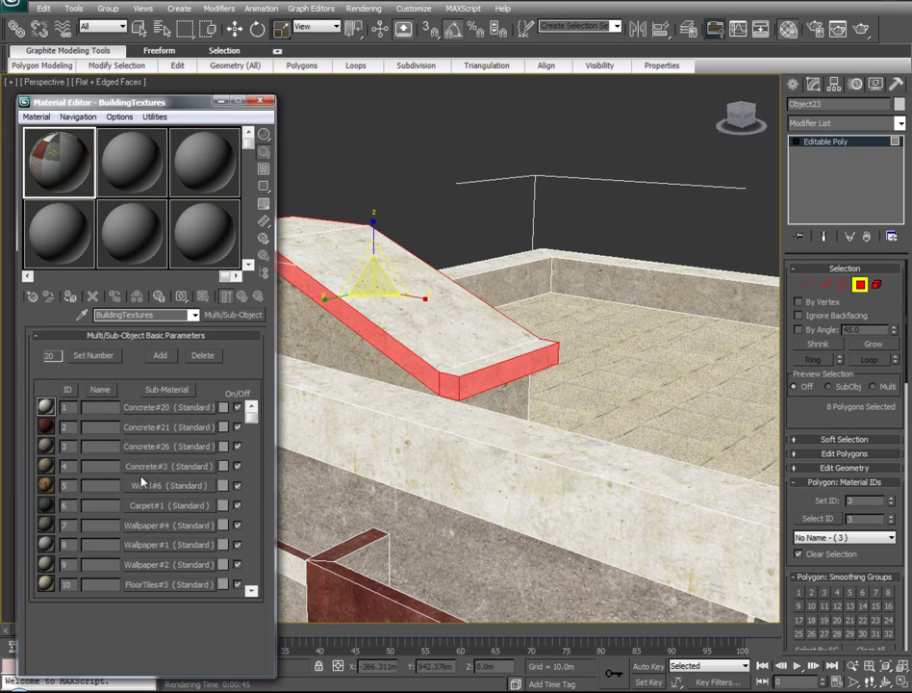
{"action": "left_click_drag", "start_coordinate": [163, 427], "coordinate": [326, 451]}
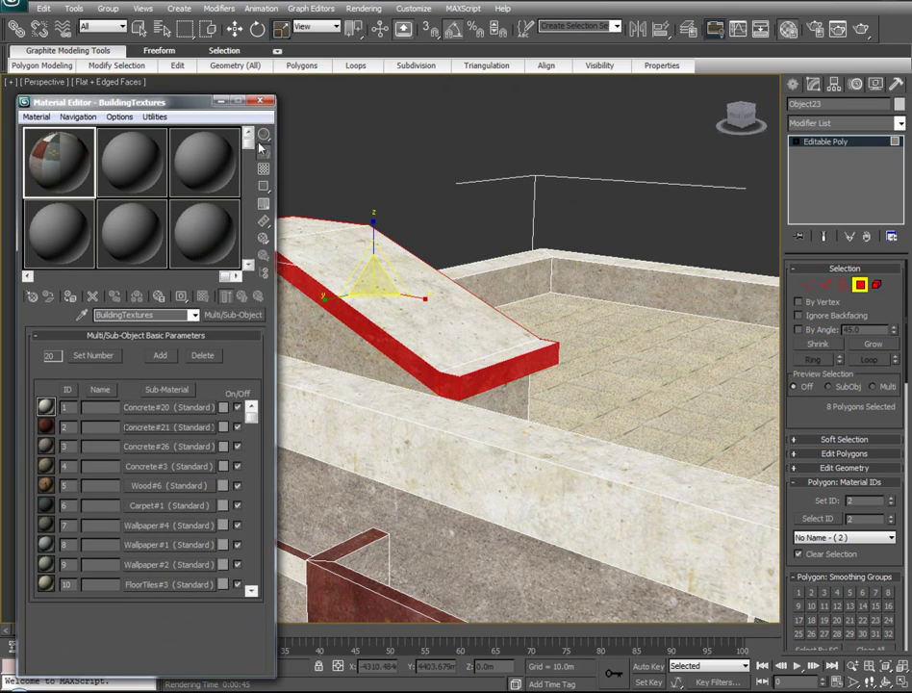
{"action": "left_click", "coordinate": [220, 100]}
Select the five underside polygons of the stairwell roof slab's overhang.
{"action": "middle_click_drag", "start_coordinate": [477, 370], "coordinate": [151, 334], "text": "alt"}
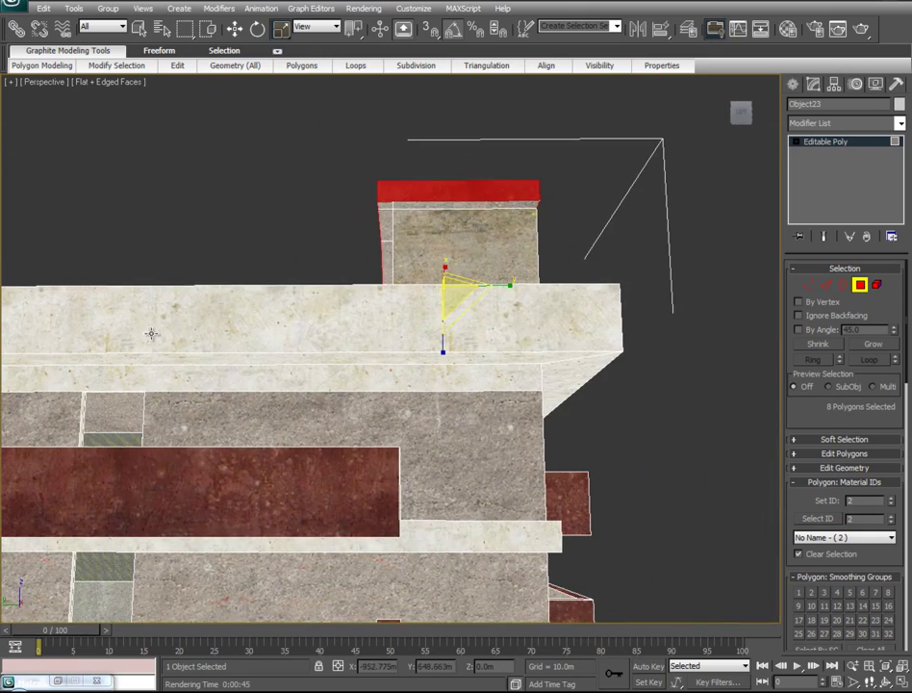
{"action": "left_click", "coordinate": [494, 206]}
{"action": "left_click", "coordinate": [387, 206], "text": "ctrl"}
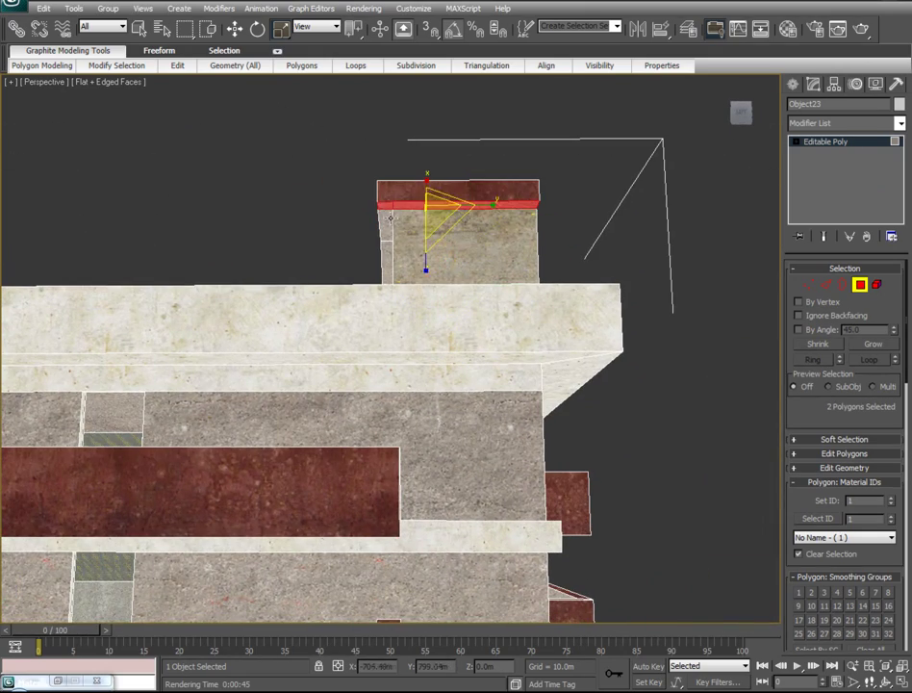
{"action": "left_click", "coordinate": [387, 225], "text": "ctrl"}
{"action": "left_click", "coordinate": [388, 258], "text": "ctrl"}
{"action": "middle_click_drag", "start_coordinate": [561, 262], "coordinate": [789, 118], "text": "alt"}
{"action": "left_click", "coordinate": [466, 229], "text": "ctrl"}
{"action": "middle_click_drag", "start_coordinate": [540, 289], "coordinate": [500, 274], "text": "alt"}
{"action": "scroll", "coordinate": [500, 274], "scroll_direction": "down", "scroll_amount": 3}
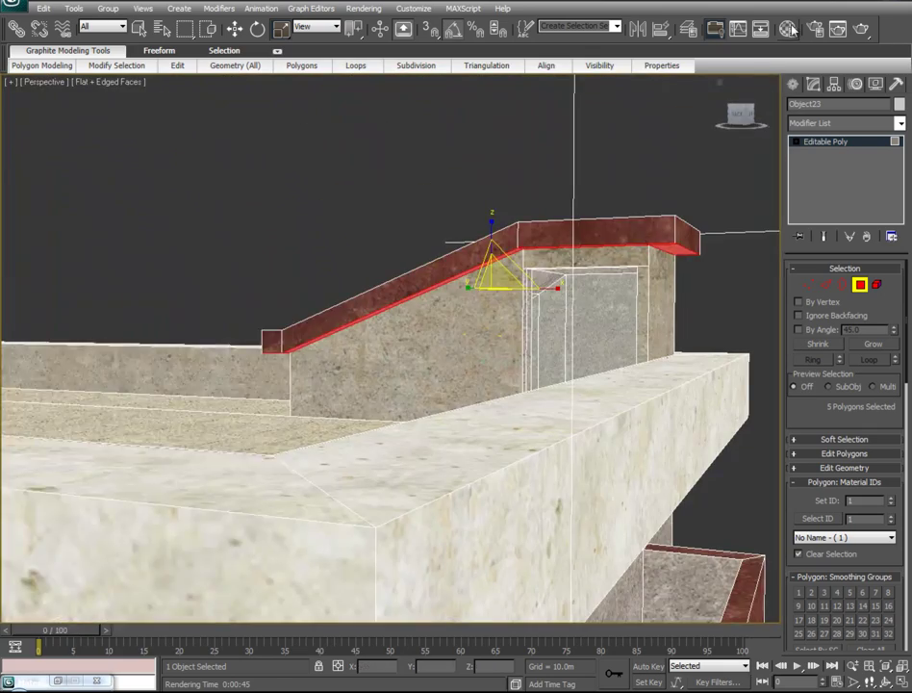
Apply the Concrete#20 sub-material to the selected overhang underside polygons and clear the selection.
{"action": "left_click", "coordinate": [789, 29]}
{"action": "middle_click_drag", "start_coordinate": [469, 386], "coordinate": [313, 364], "text": "alt"}
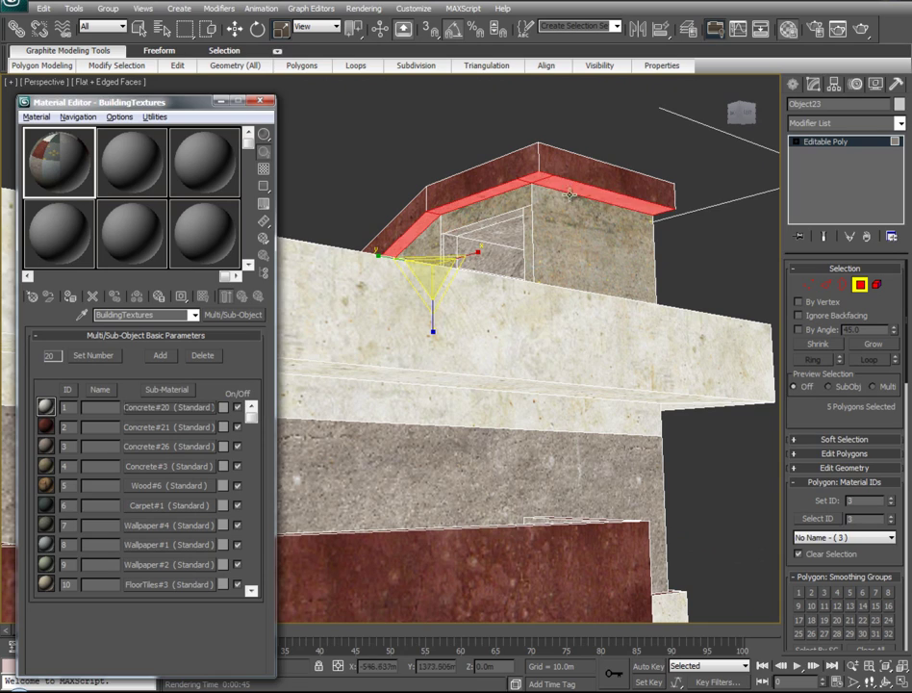
{"action": "left_click", "coordinate": [597, 134]}
Select the four inner frame polygons of the rooftop doorway, apply the Concrete#20 sub-material to them and clear the selection.
{"action": "middle_click_drag", "start_coordinate": [508, 375], "coordinate": [449, 398], "text": "alt"}
{"action": "scroll", "coordinate": [483, 362], "scroll_direction": "up", "scroll_amount": 4}
{"action": "middle_click_drag", "start_coordinate": [546, 360], "coordinate": [517, 350], "text": "alt"}
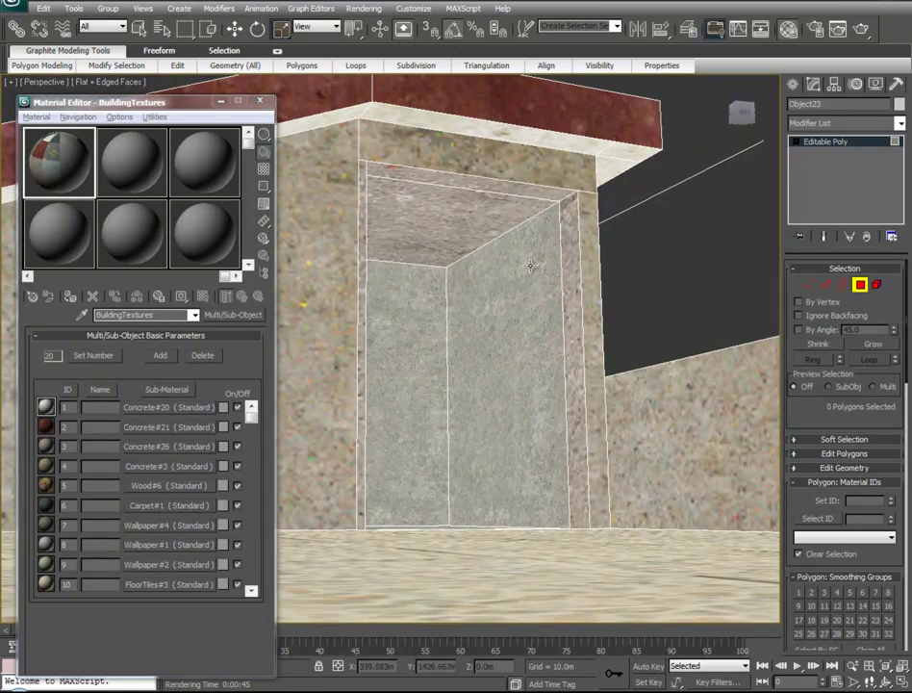
{"action": "left_click", "coordinate": [545, 195]}
{"action": "left_click", "coordinate": [572, 247], "text": "ctrl"}
{"action": "left_click_drag", "start_coordinate": [173, 408], "coordinate": [442, 390]}
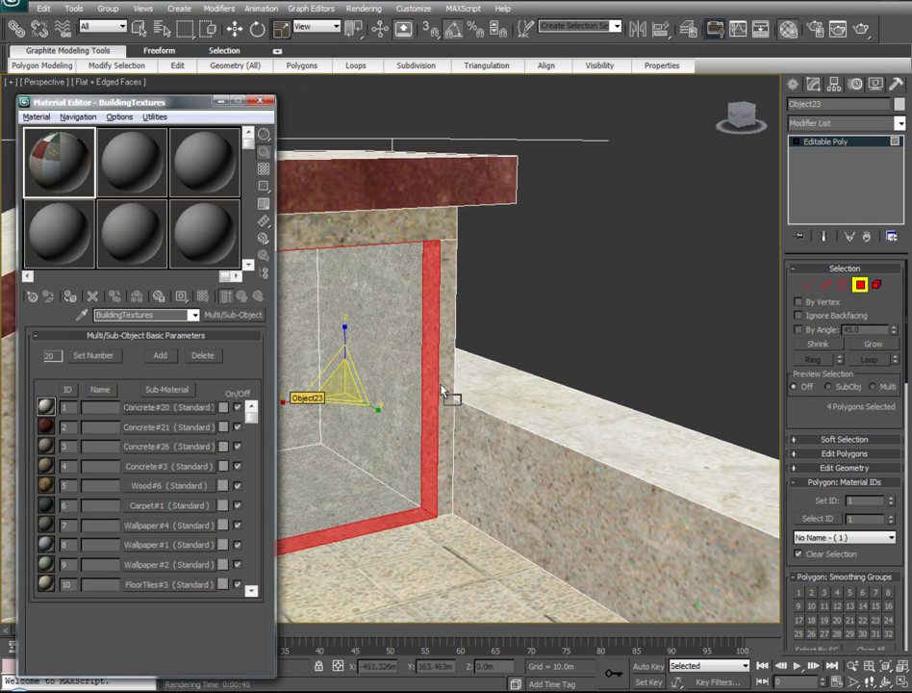
{"action": "left_click", "coordinate": [578, 342]}
Select the floor polygons of the stairwell landings and at the foot of the wooden stairs.
{"action": "middle_click_drag", "start_coordinate": [581, 414], "coordinate": [344, 491], "text": "alt"}
{"action": "middle_click_drag", "start_coordinate": [618, 416], "coordinate": [296, 617], "text": "alt"}
{"action": "scroll", "coordinate": [511, 462], "scroll_direction": "up", "scroll_amount": 3}
{"action": "scroll", "coordinate": [204, 600], "scroll_direction": "up", "scroll_amount": 3}
{"action": "left_click", "coordinate": [392, 334]}
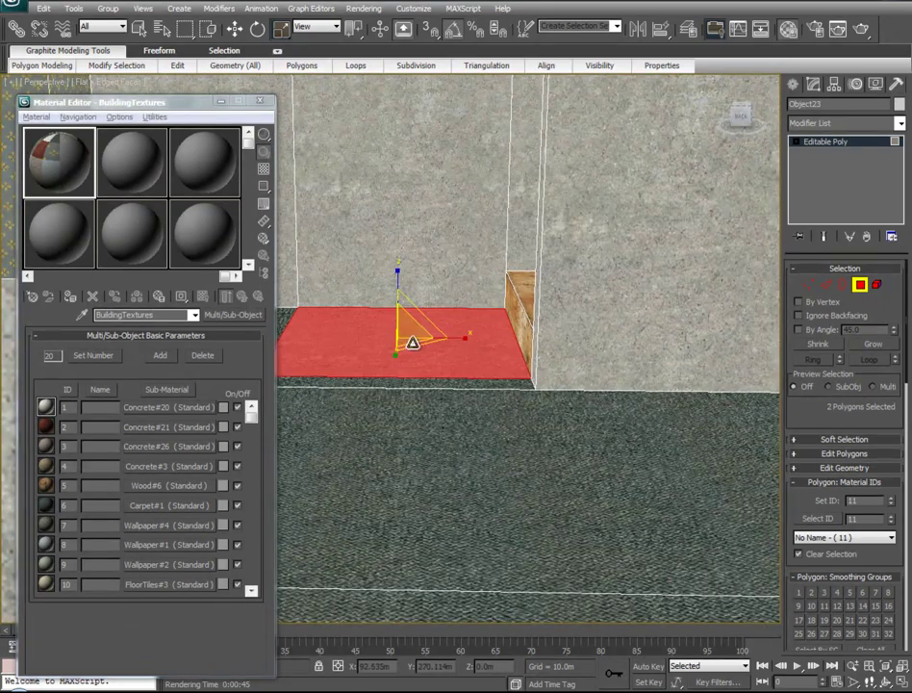
{"action": "middle_click_drag", "start_coordinate": [523, 409], "coordinate": [581, 81], "text": "alt"}
{"action": "left_click", "coordinate": [480, 307], "text": "ctrl"}
{"action": "middle_click_drag", "start_coordinate": [480, 308], "coordinate": [839, 473], "text": "alt"}
{"action": "left_click", "coordinate": [471, 339], "text": "ctrl"}
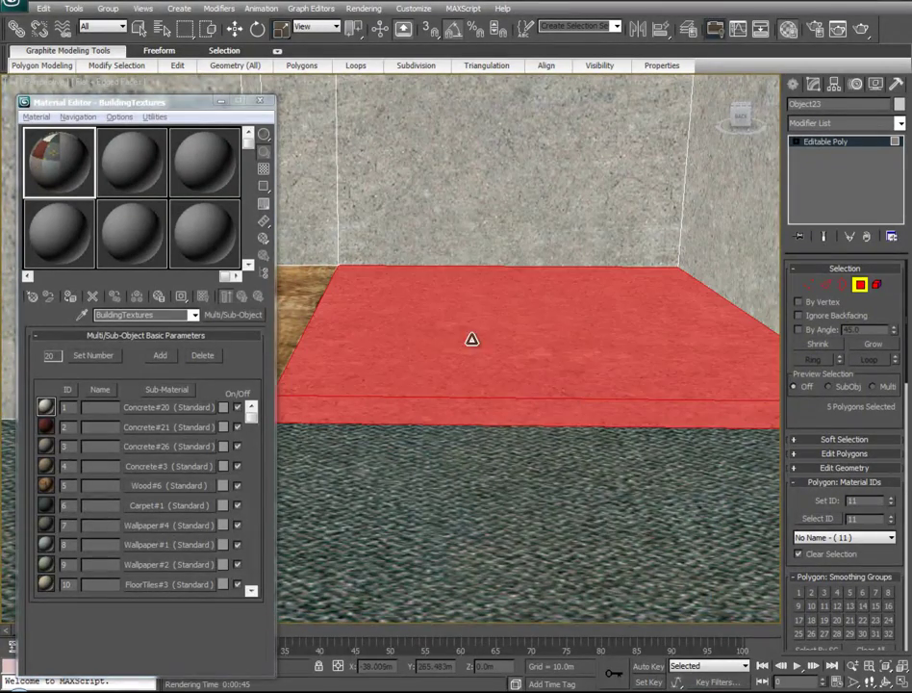
{"action": "middle_click_drag", "start_coordinate": [517, 470], "coordinate": [515, 511]}
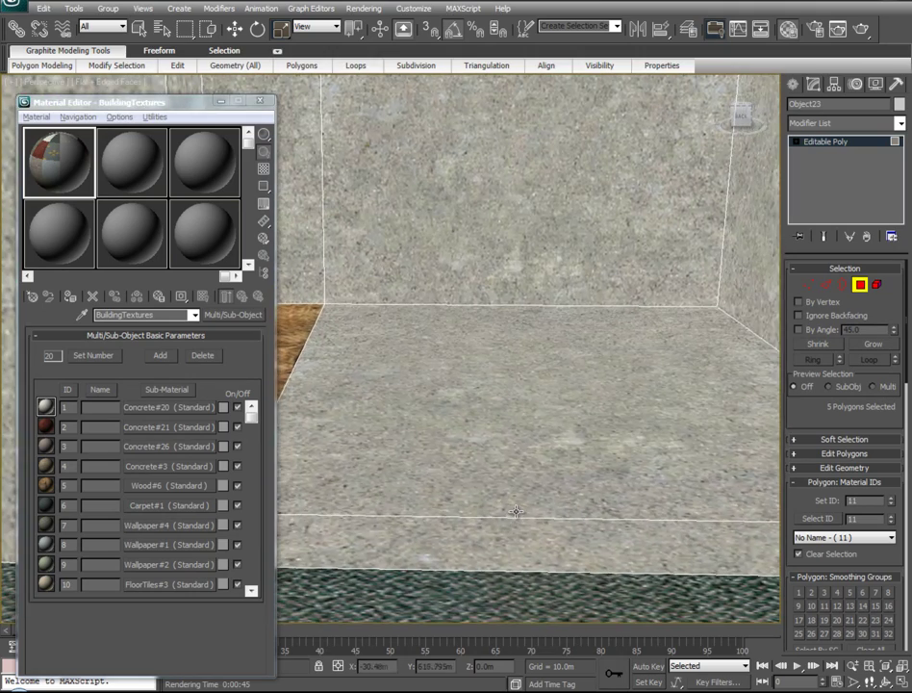
{"action": "left_click", "coordinate": [519, 452], "text": "ctrl"}
{"action": "left_click", "coordinate": [403, 552], "text": "ctrl"}
{"action": "middle_click_drag", "start_coordinate": [403, 552], "coordinate": [478, 532]}
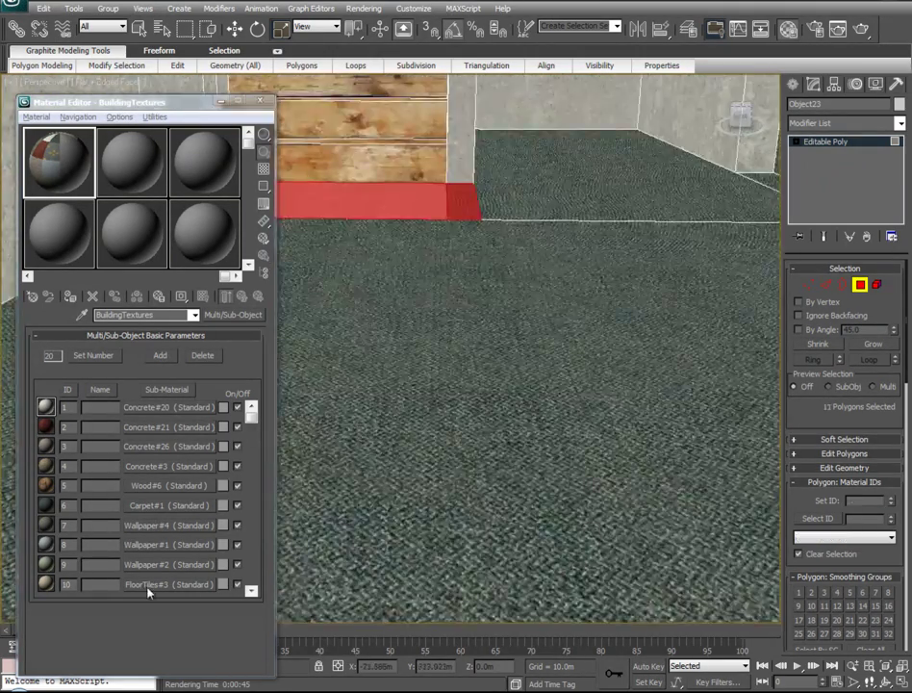
Apply the Wood#6 sub-material to the selected stairwell floor polygons and minimise the Material Editor.
{"action": "left_click_drag", "start_coordinate": [149, 593], "coordinate": [472, 279]}
{"action": "left_click_drag", "start_coordinate": [459, 220], "coordinate": [460, 222]}
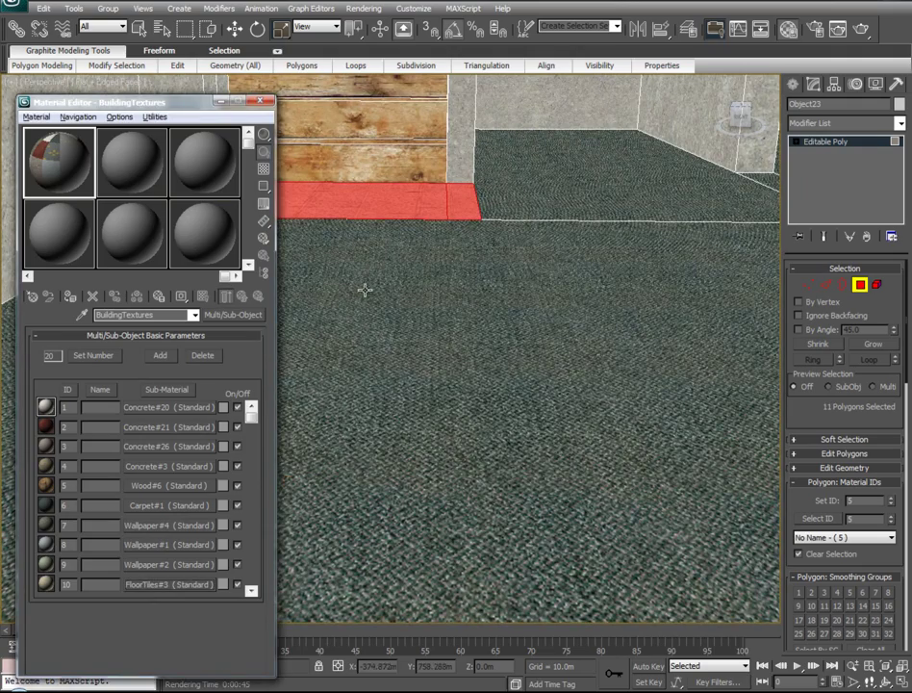
{"action": "left_click", "coordinate": [223, 103]}
Add a UVW Map modifier to the selected stairwell floor polygons.
{"action": "middle_click_drag", "start_coordinate": [391, 264], "coordinate": [506, 340]}
{"action": "scroll", "coordinate": [322, 341], "scroll_direction": "up", "scroll_amount": 4}
{"action": "scroll", "coordinate": [474, 373], "scroll_direction": "down", "scroll_amount": 4}
{"action": "scroll", "coordinate": [473, 373], "scroll_direction": "up", "scroll_amount": 1}
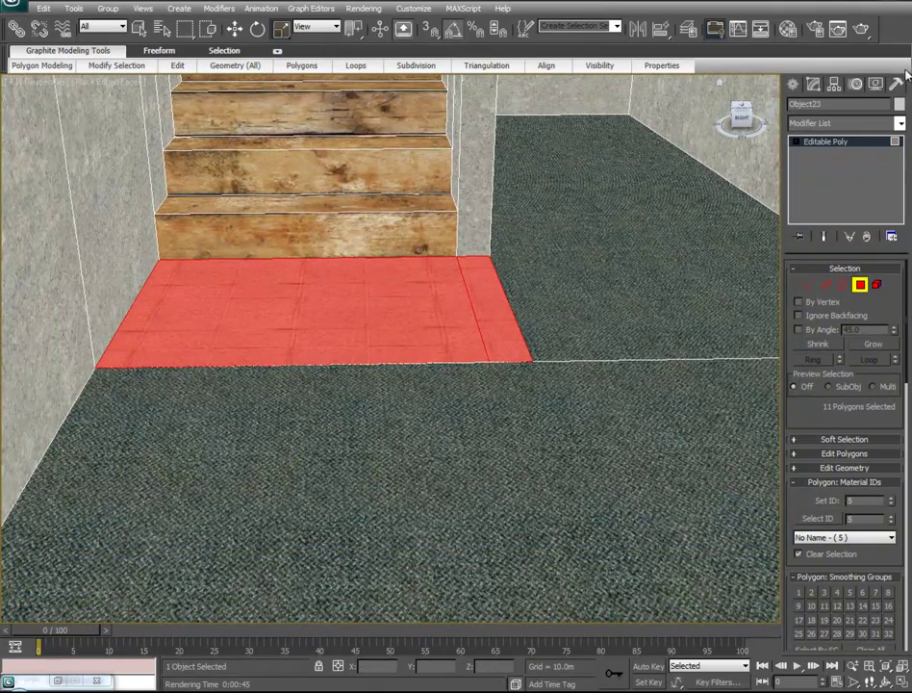
{"action": "left_click", "coordinate": [899, 125]}
{"action": "scroll", "coordinate": [867, 385], "scroll_direction": "down", "scroll_amount": 15}
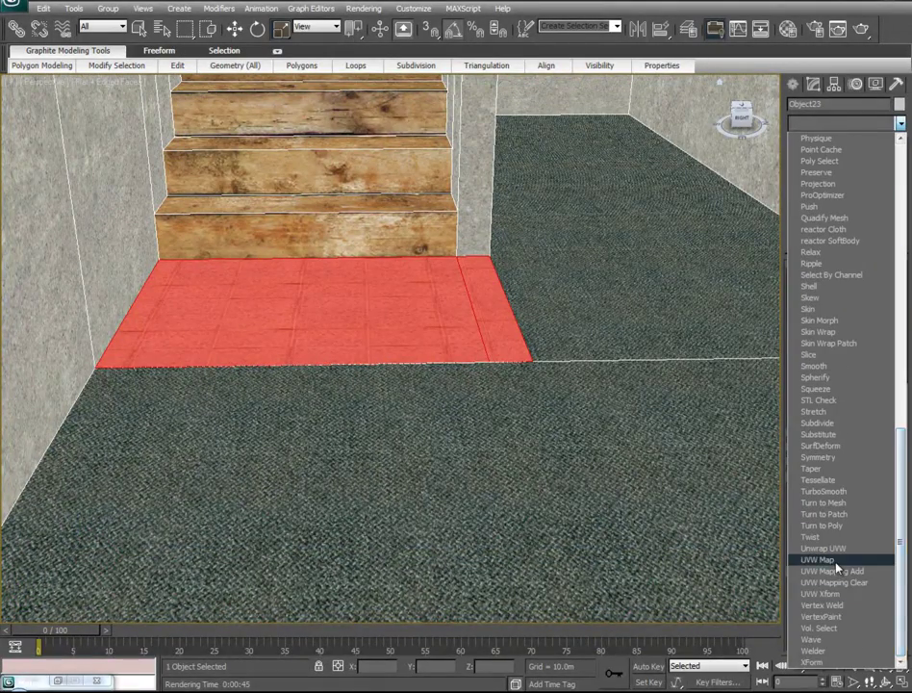
{"action": "left_click", "coordinate": [833, 559]}
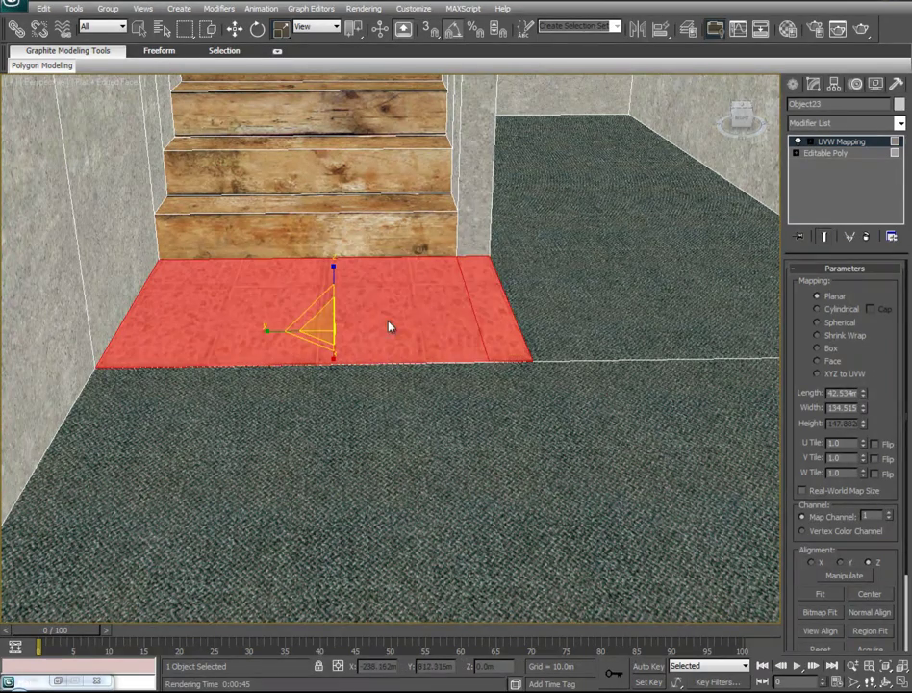
Scale the planar mapping gizmo of the stairwell floor polygons along X and uniformly to about 153%.
{"action": "right_click", "coordinate": [387, 324]}
{"action": "left_click", "coordinate": [404, 367]}
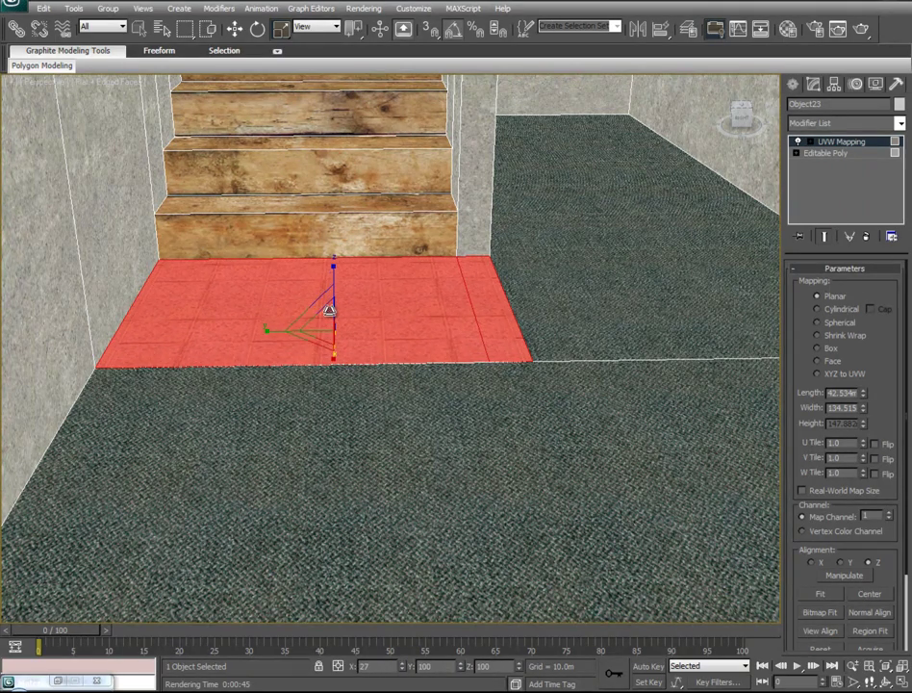
{"action": "left_click_drag", "start_coordinate": [319, 317], "coordinate": [311, 284]}
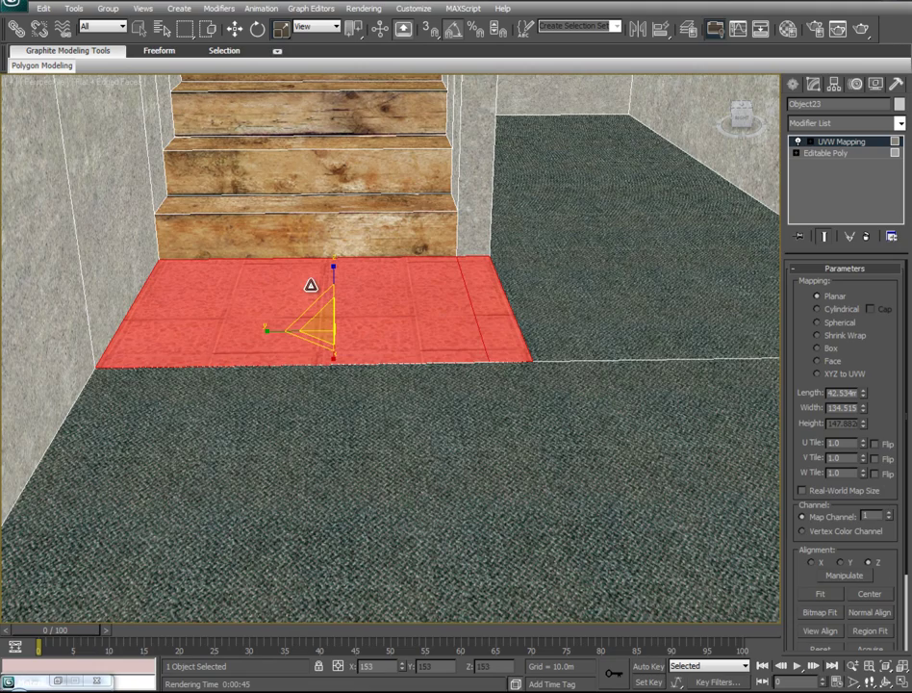
{"action": "middle_click_drag", "start_coordinate": [382, 409], "coordinate": [393, 289]}
{"action": "scroll", "coordinate": [393, 289], "scroll_direction": "down", "scroll_amount": 2}
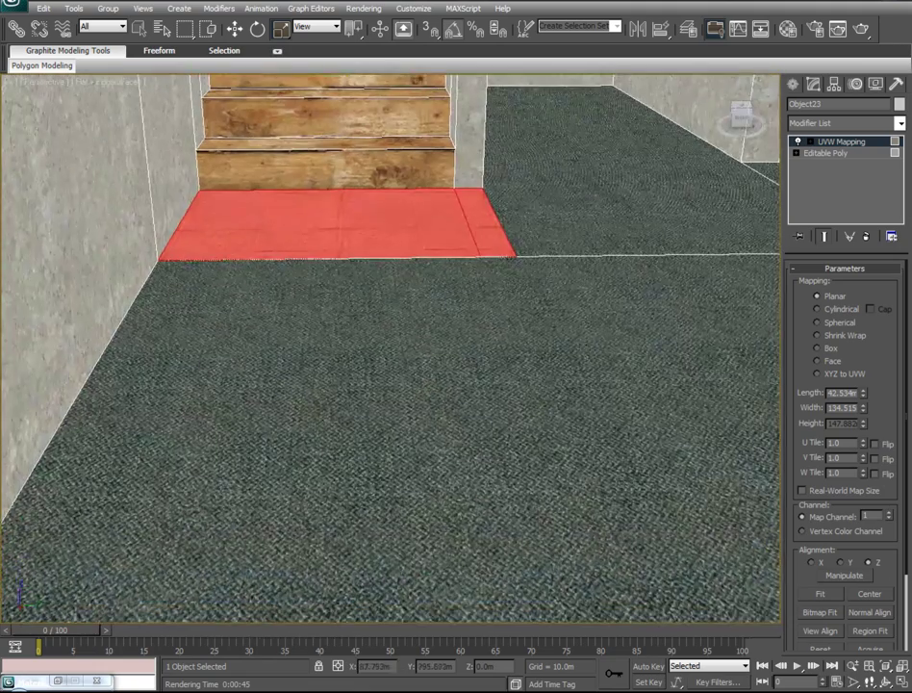
Collapse the building's modifier stack into the Editable Poly to bake in the stairwell floor's UVW mapping.
{"action": "right_click", "coordinate": [830, 141]}
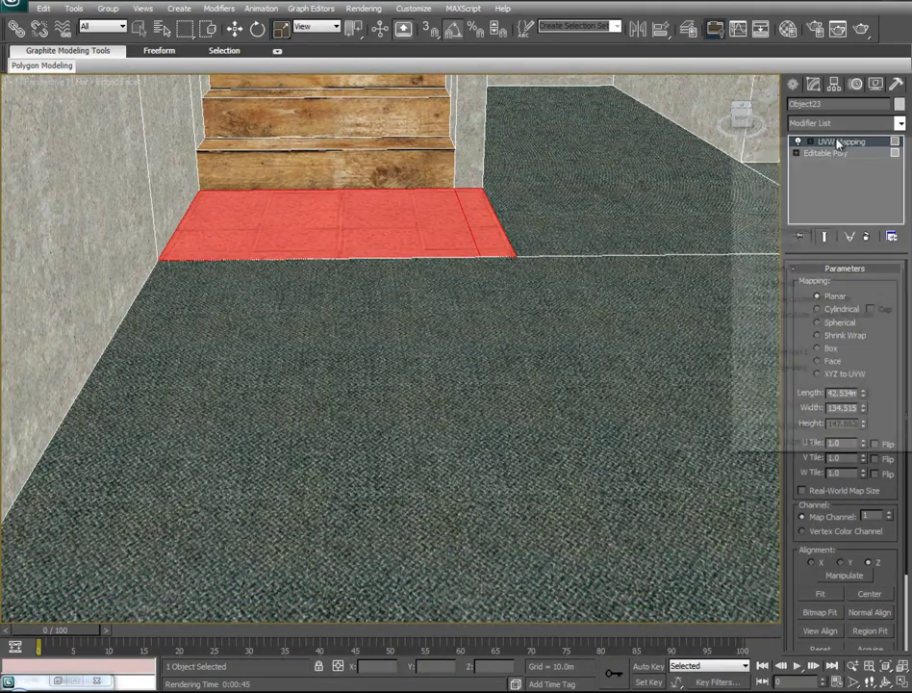
{"action": "left_click", "coordinate": [768, 268]}
Render the textured building with its palm trees from an elevated perspective view and dismiss the rendered frame.
{"action": "middle_click_drag", "start_coordinate": [534, 334], "coordinate": [156, 556], "text": "alt"}
{"action": "middle_click_drag", "start_coordinate": [562, 403], "coordinate": [422, 411], "text": "alt"}
{"action": "scroll", "coordinate": [423, 411], "scroll_direction": "down", "scroll_amount": 3}
{"action": "key", "text": "z"}
{"action": "mouse_move", "coordinate": [507, 423]}
{"action": "middle_mouse_down", "text": "alt"}
{"action": "mouse_move", "coordinate": [321, 432]}
{"action": "mouse_move", "coordinate": [292, 423]}
{"action": "mouse_move", "coordinate": [520, 416]}
{"action": "middle_mouse_up", "text": "alt"}
{"action": "scroll", "coordinate": [520, 416], "scroll_direction": "up", "scroll_amount": 5}
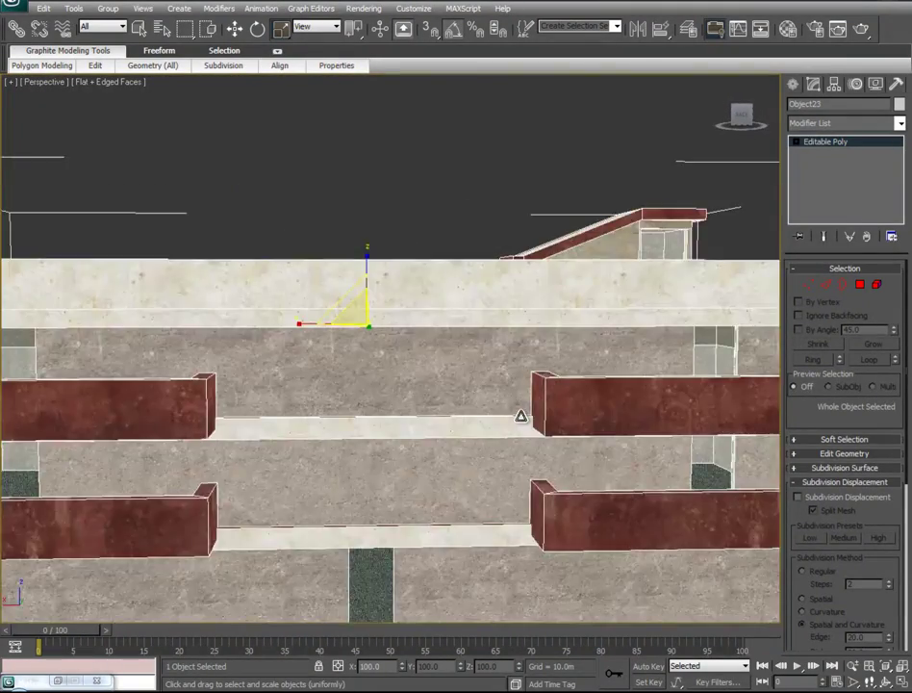
{"action": "scroll", "coordinate": [519, 416], "scroll_direction": "down", "scroll_amount": 5}
{"action": "middle_click_drag", "start_coordinate": [458, 426], "coordinate": [451, 396]}
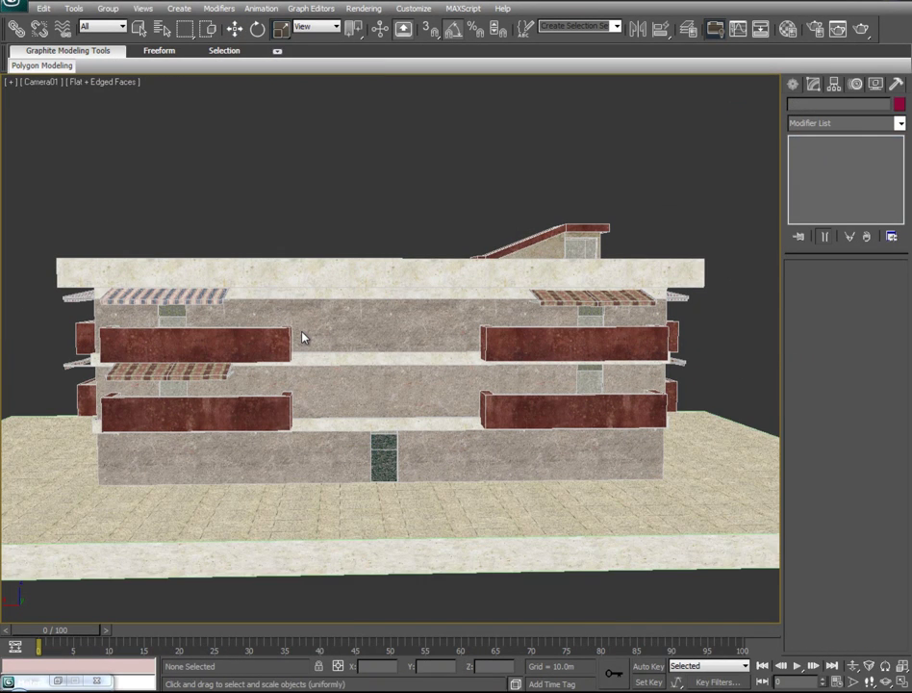
{"action": "key", "text": "w"}
{"action": "key", "text": "p"}
{"action": "middle_click_drag", "start_coordinate": [362, 486], "coordinate": [407, 677], "text": "alt"}
{"action": "left_click", "coordinate": [861, 28]}
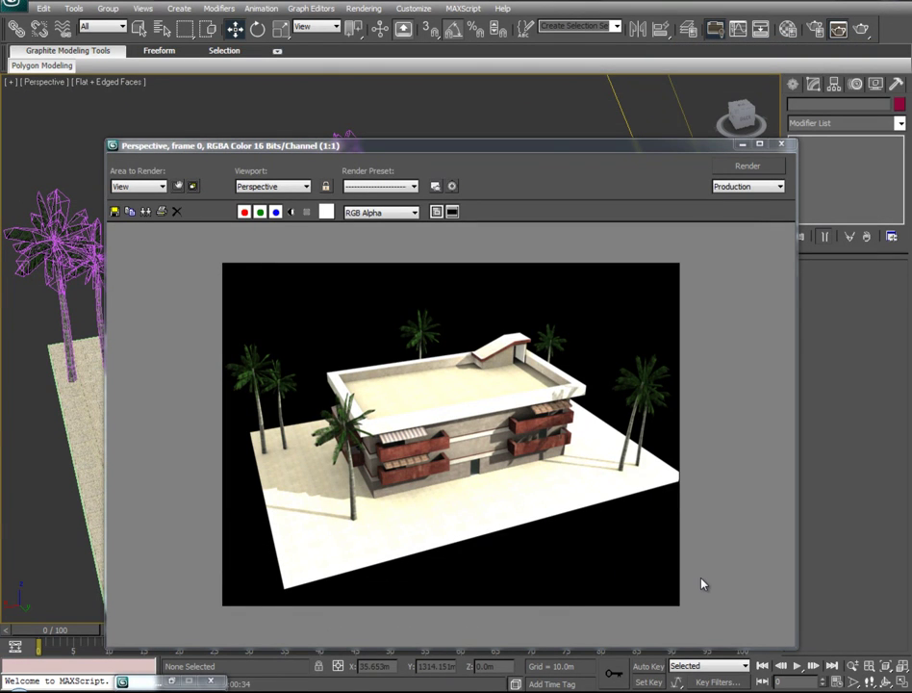
{"action": "left_click", "coordinate": [783, 145]}
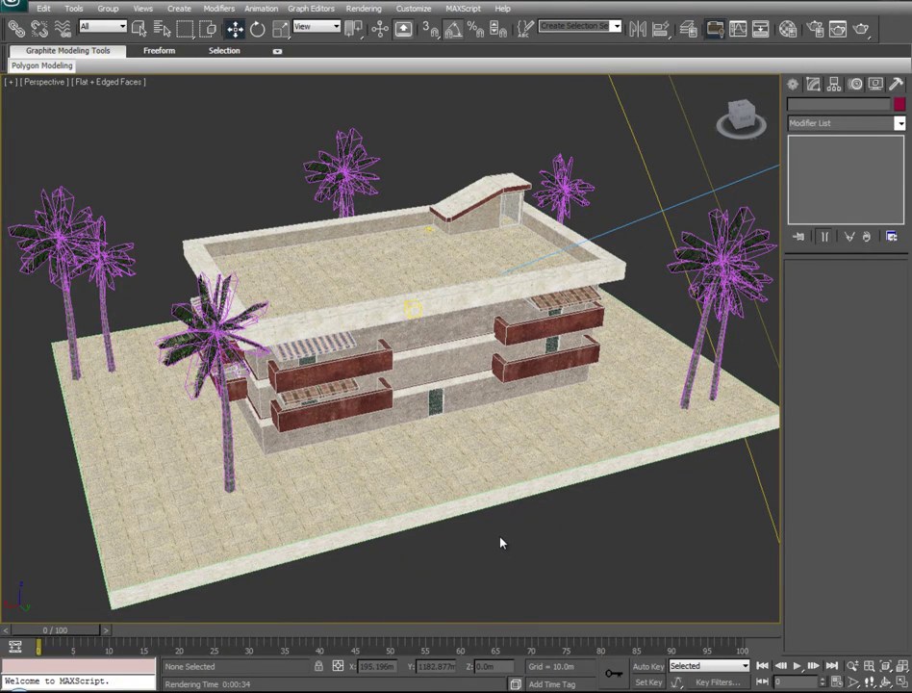
Examine the Concrete#20 sub-material's map slots and Blinn specular settings in the Material Editor, then close it.
{"action": "key", "text": "m"}
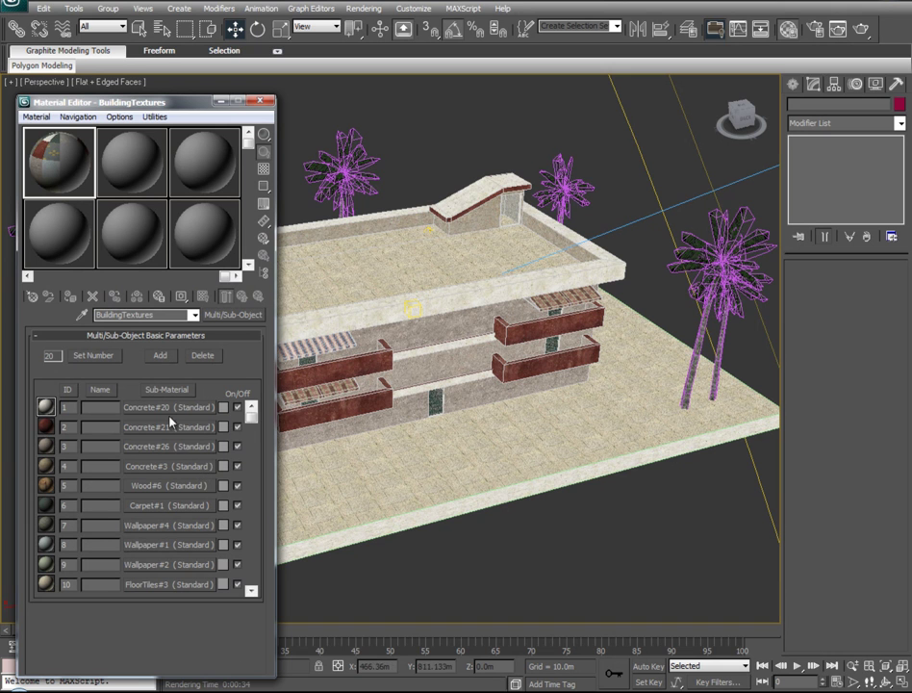
{"action": "mouse_move", "coordinate": [253, 424]}
{"action": "left_mouse_down"}
{"action": "mouse_move", "coordinate": [259, 462]}
{"action": "mouse_move", "coordinate": [263, 407]}
{"action": "left_mouse_up"}
{"action": "left_click", "coordinate": [126, 417]}
{"action": "left_click", "coordinate": [103, 564]}
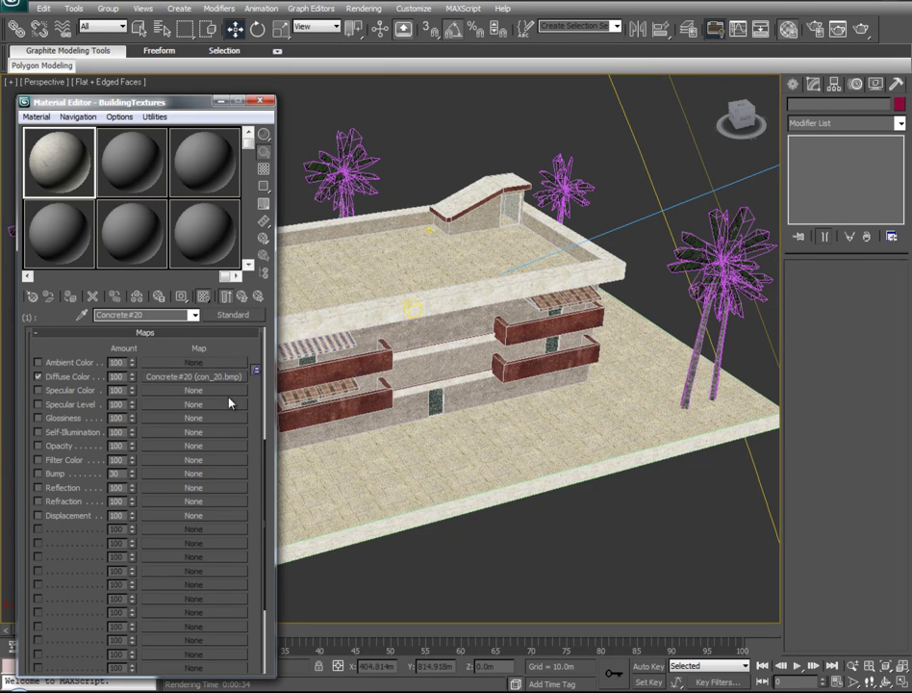
{"action": "left_click_drag", "start_coordinate": [227, 348], "coordinate": [221, 383]}
{"action": "left_click", "coordinate": [43, 382]}
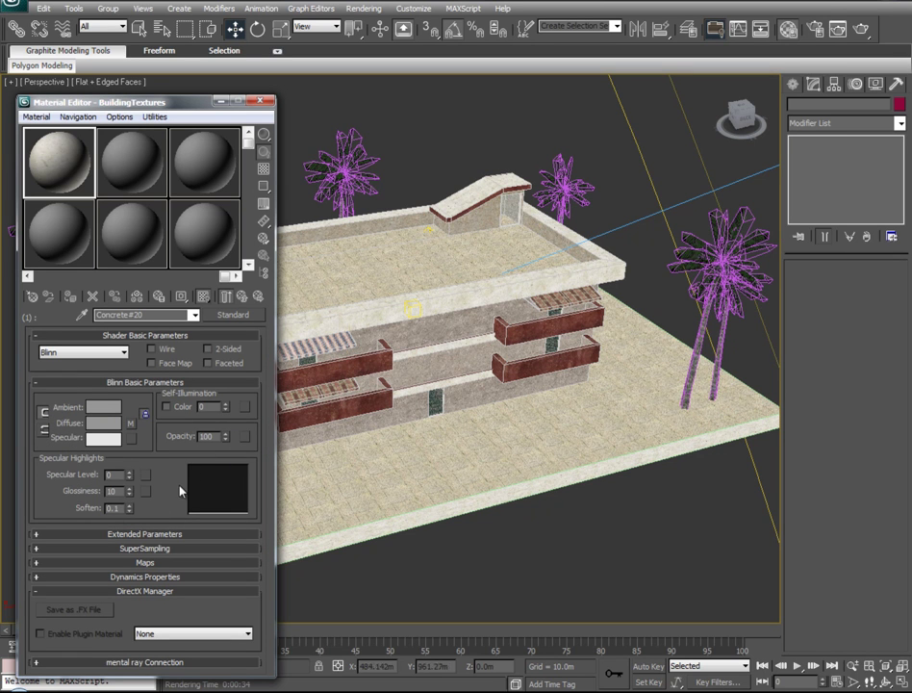
{"action": "left_click", "coordinate": [259, 100]}
{"action": "middle_click_drag", "start_coordinate": [233, 514], "coordinate": [559, 574], "text": "alt"}
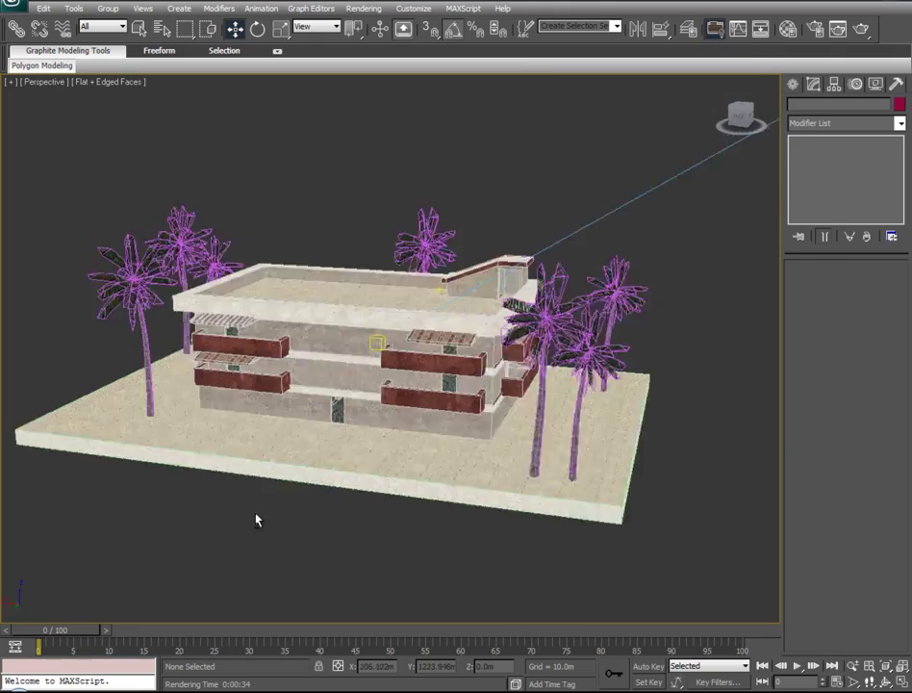